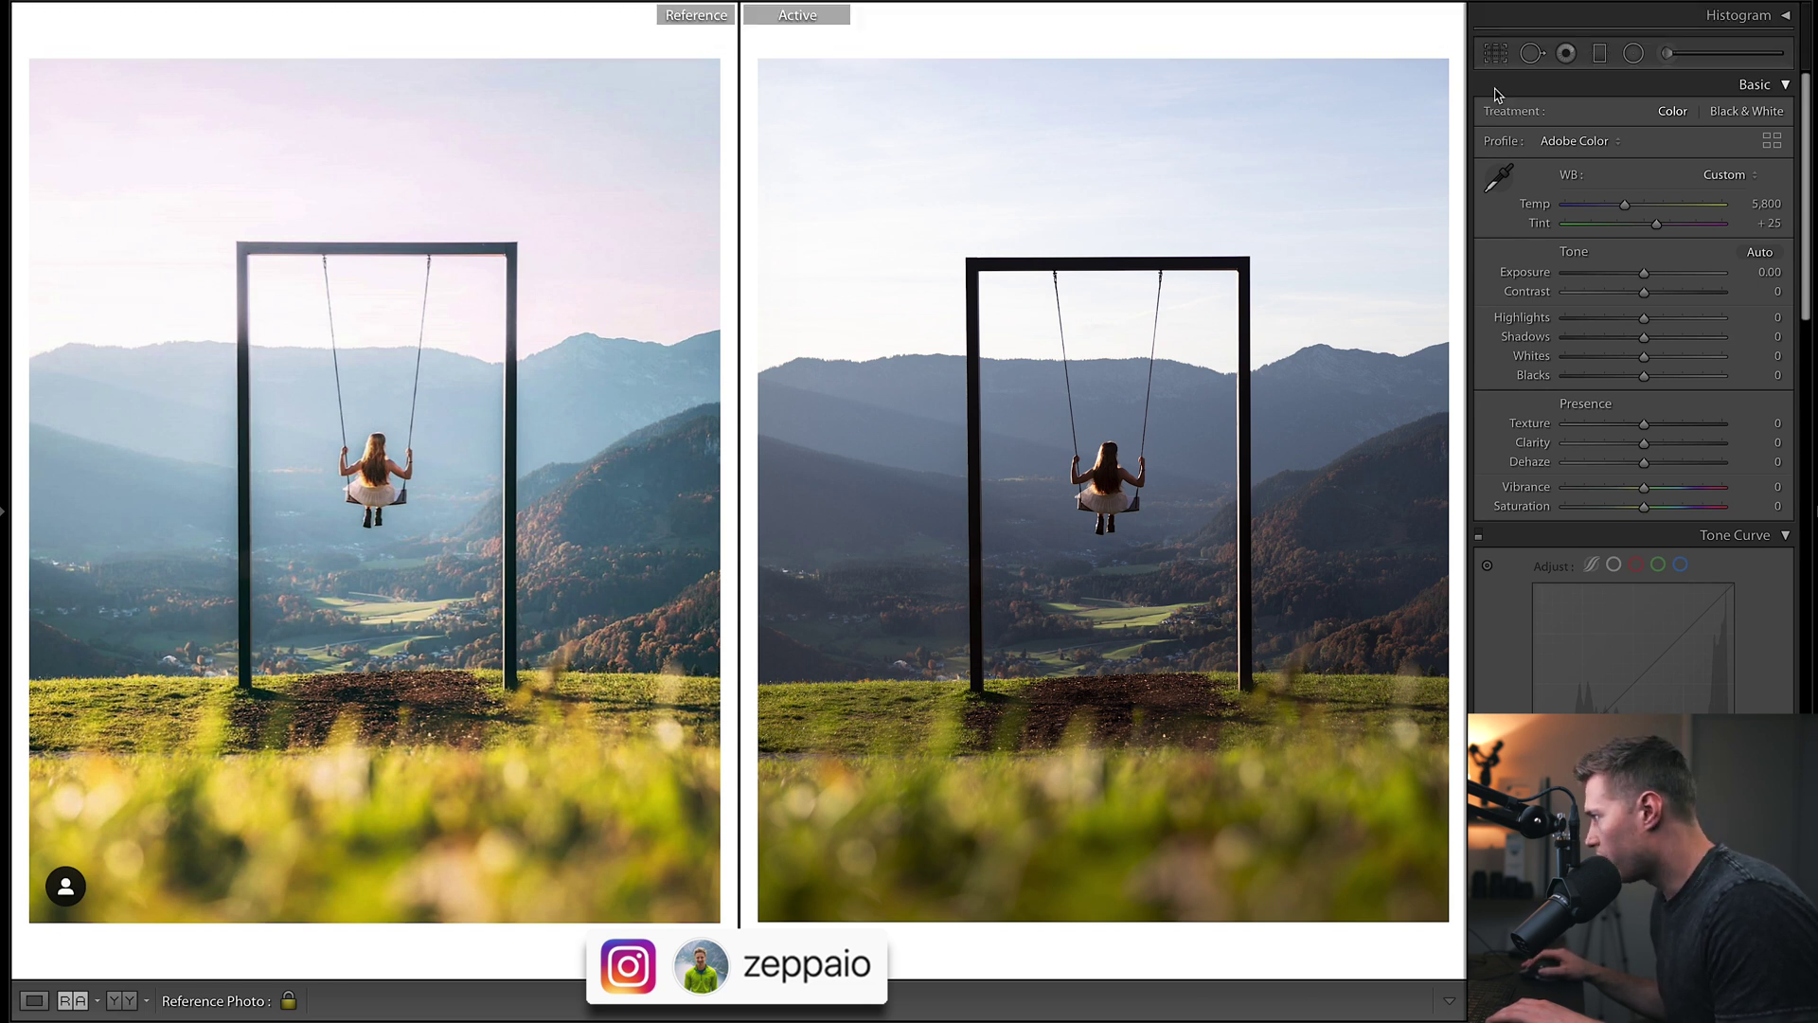
Raise the active photo's Exposure to +0.65 and expand the Histogram
left_click_drag(1645, 275, 1654, 276)
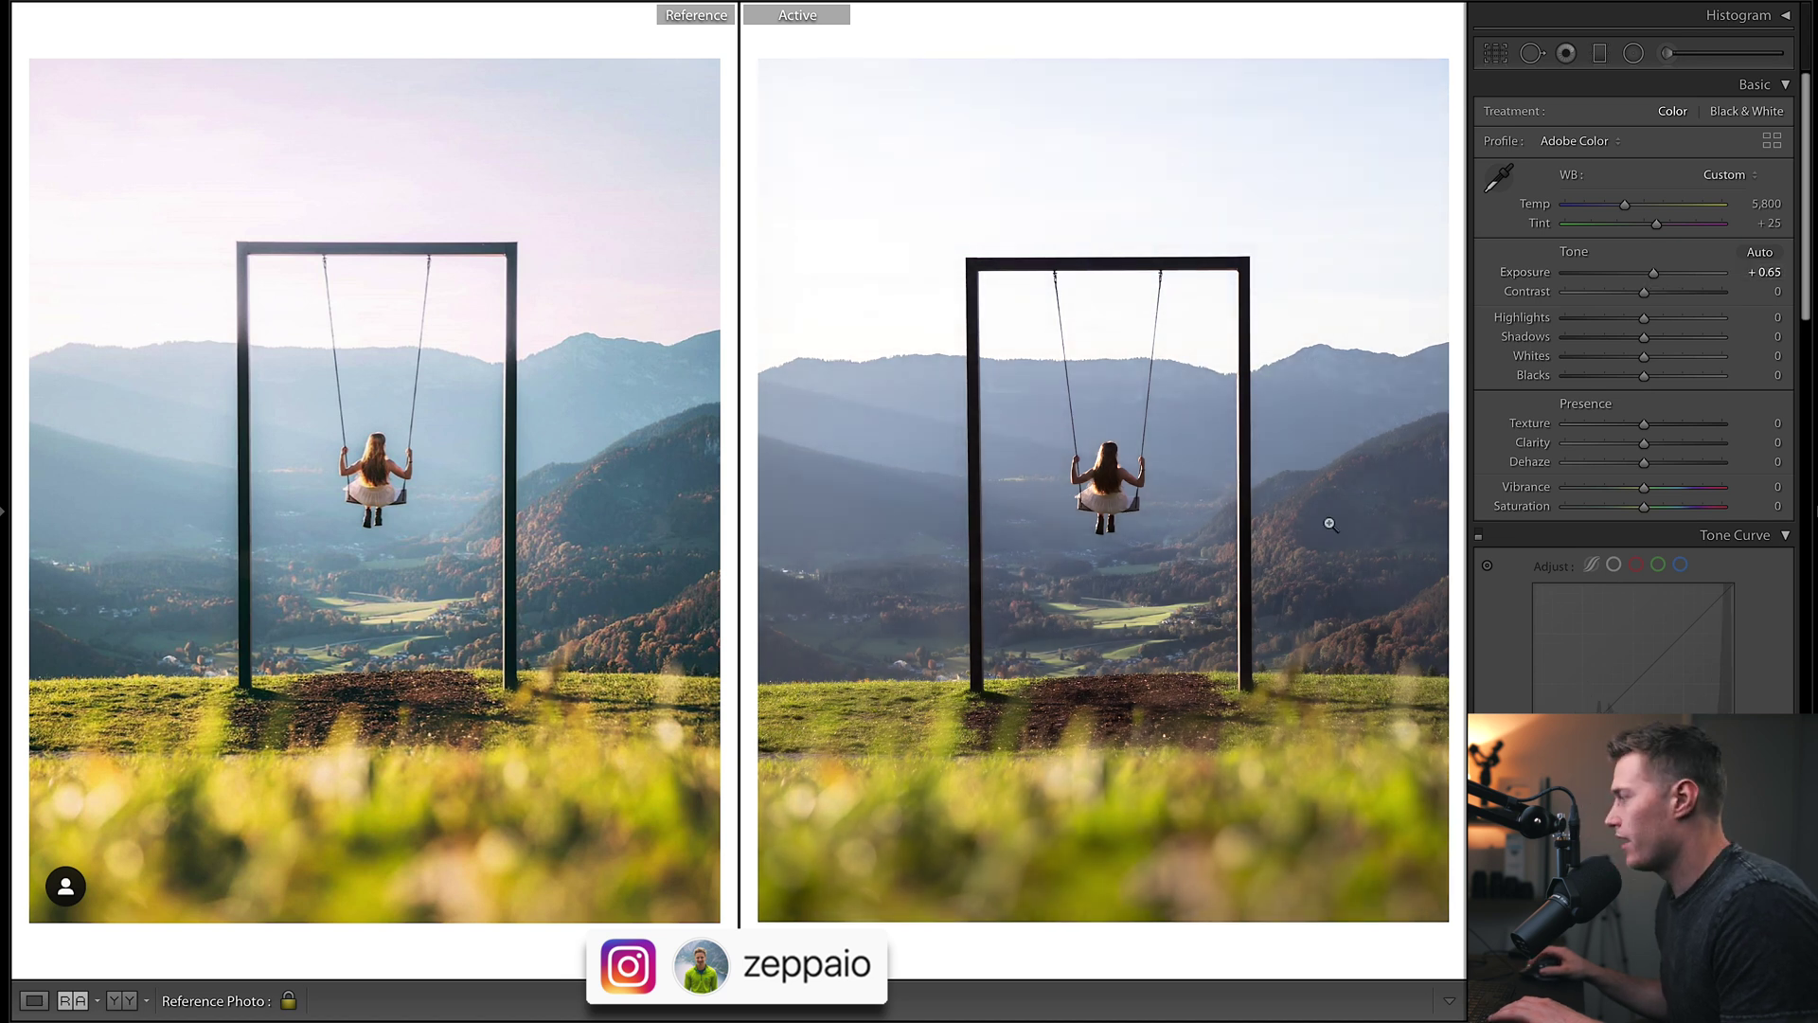
left_click(1739, 16)
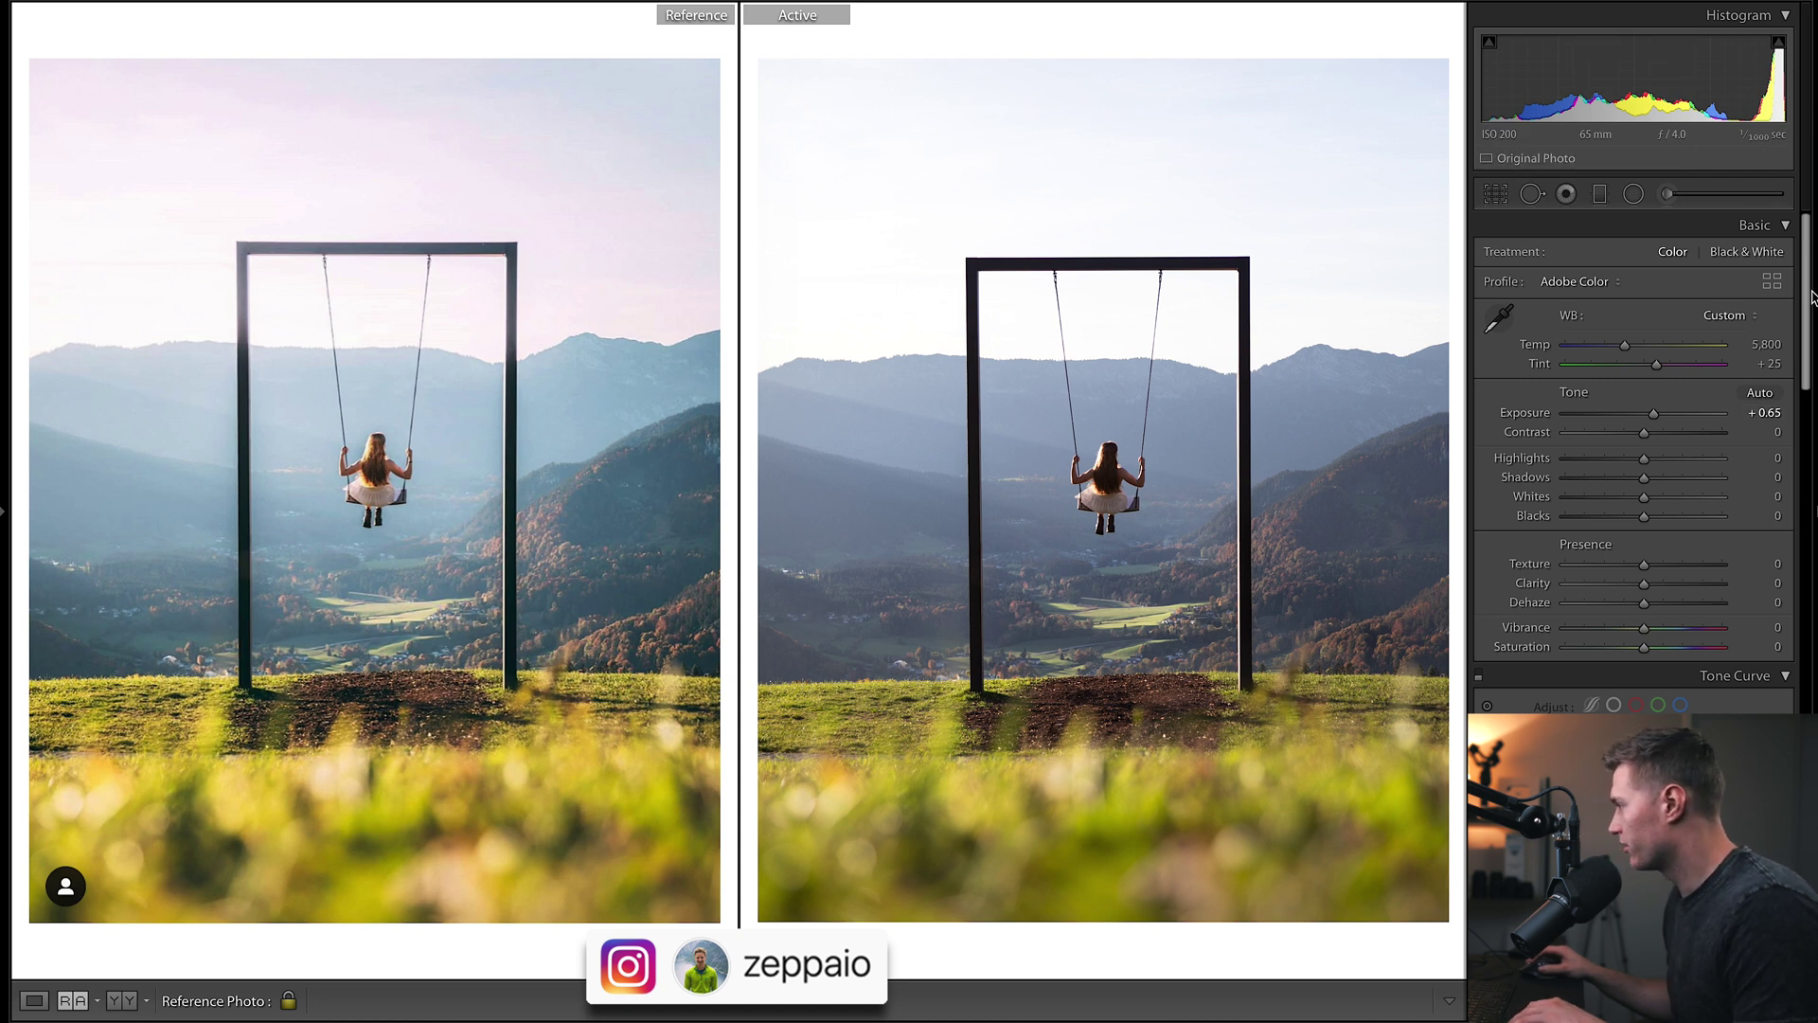
Turn on the prepared Tone Curve adjustments for the active photo
scroll(1802, 299, "down", 5)
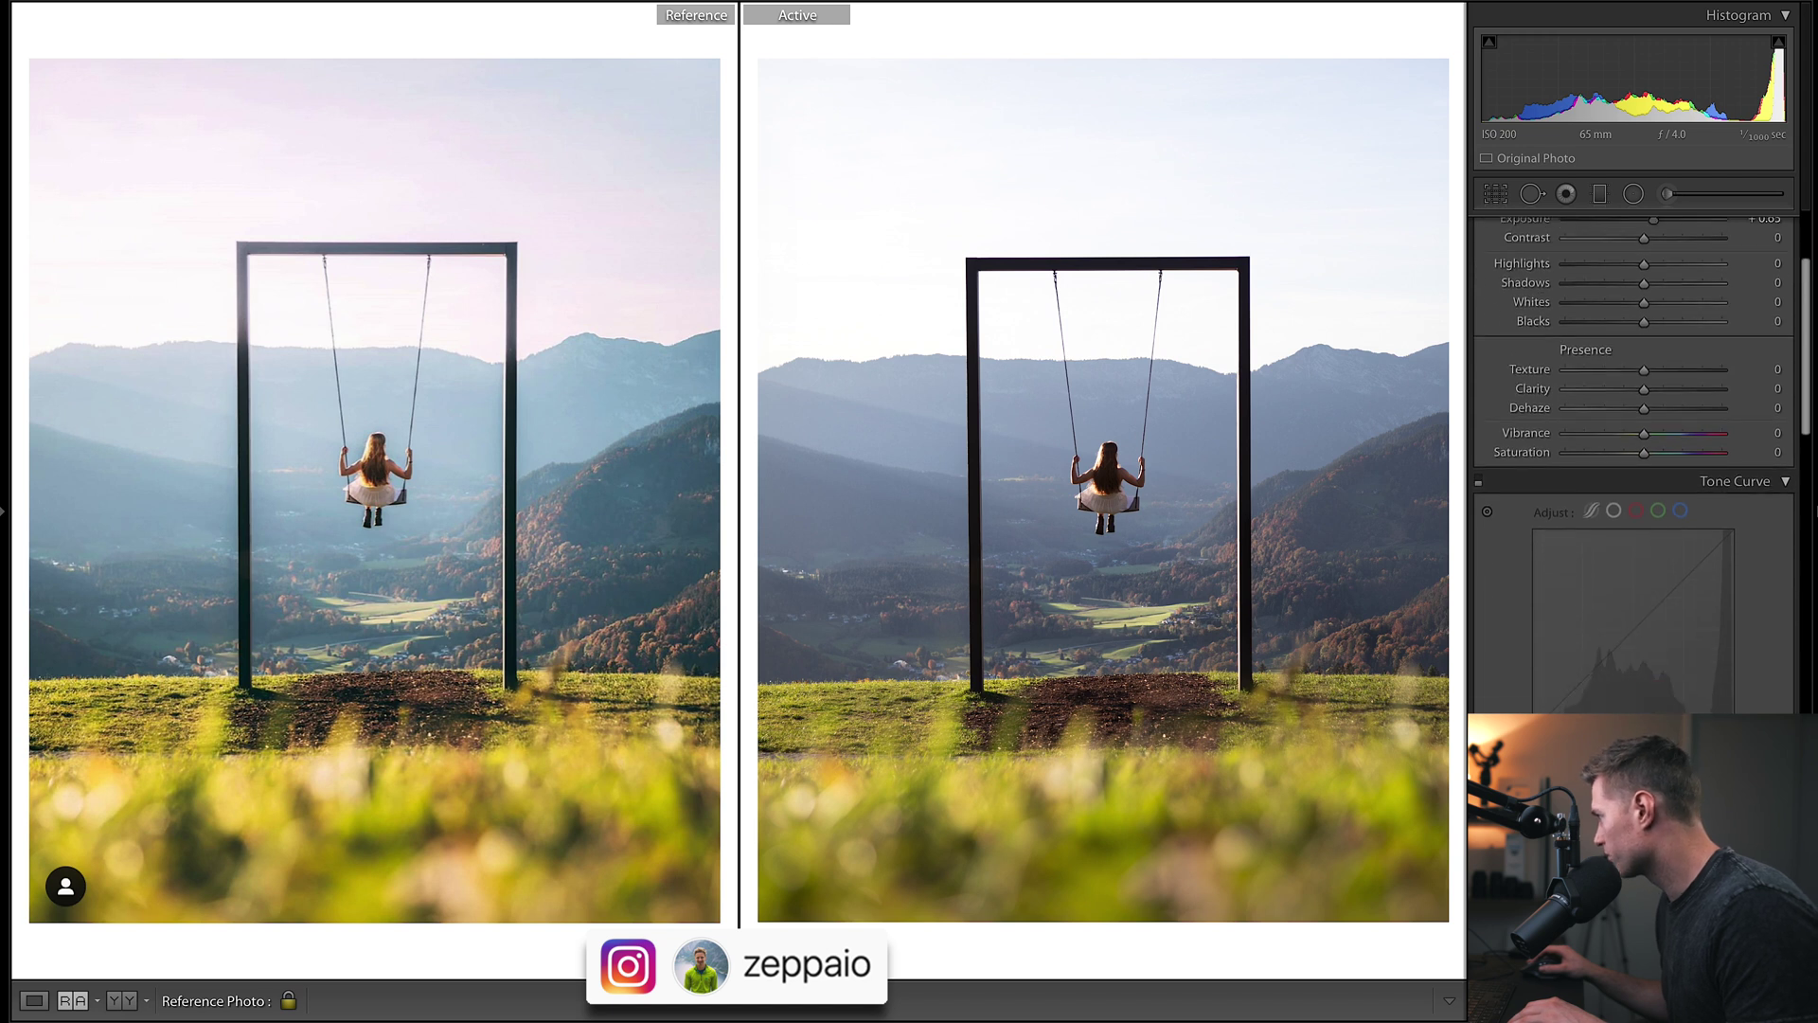
scroll(1629, 464, "down", 2)
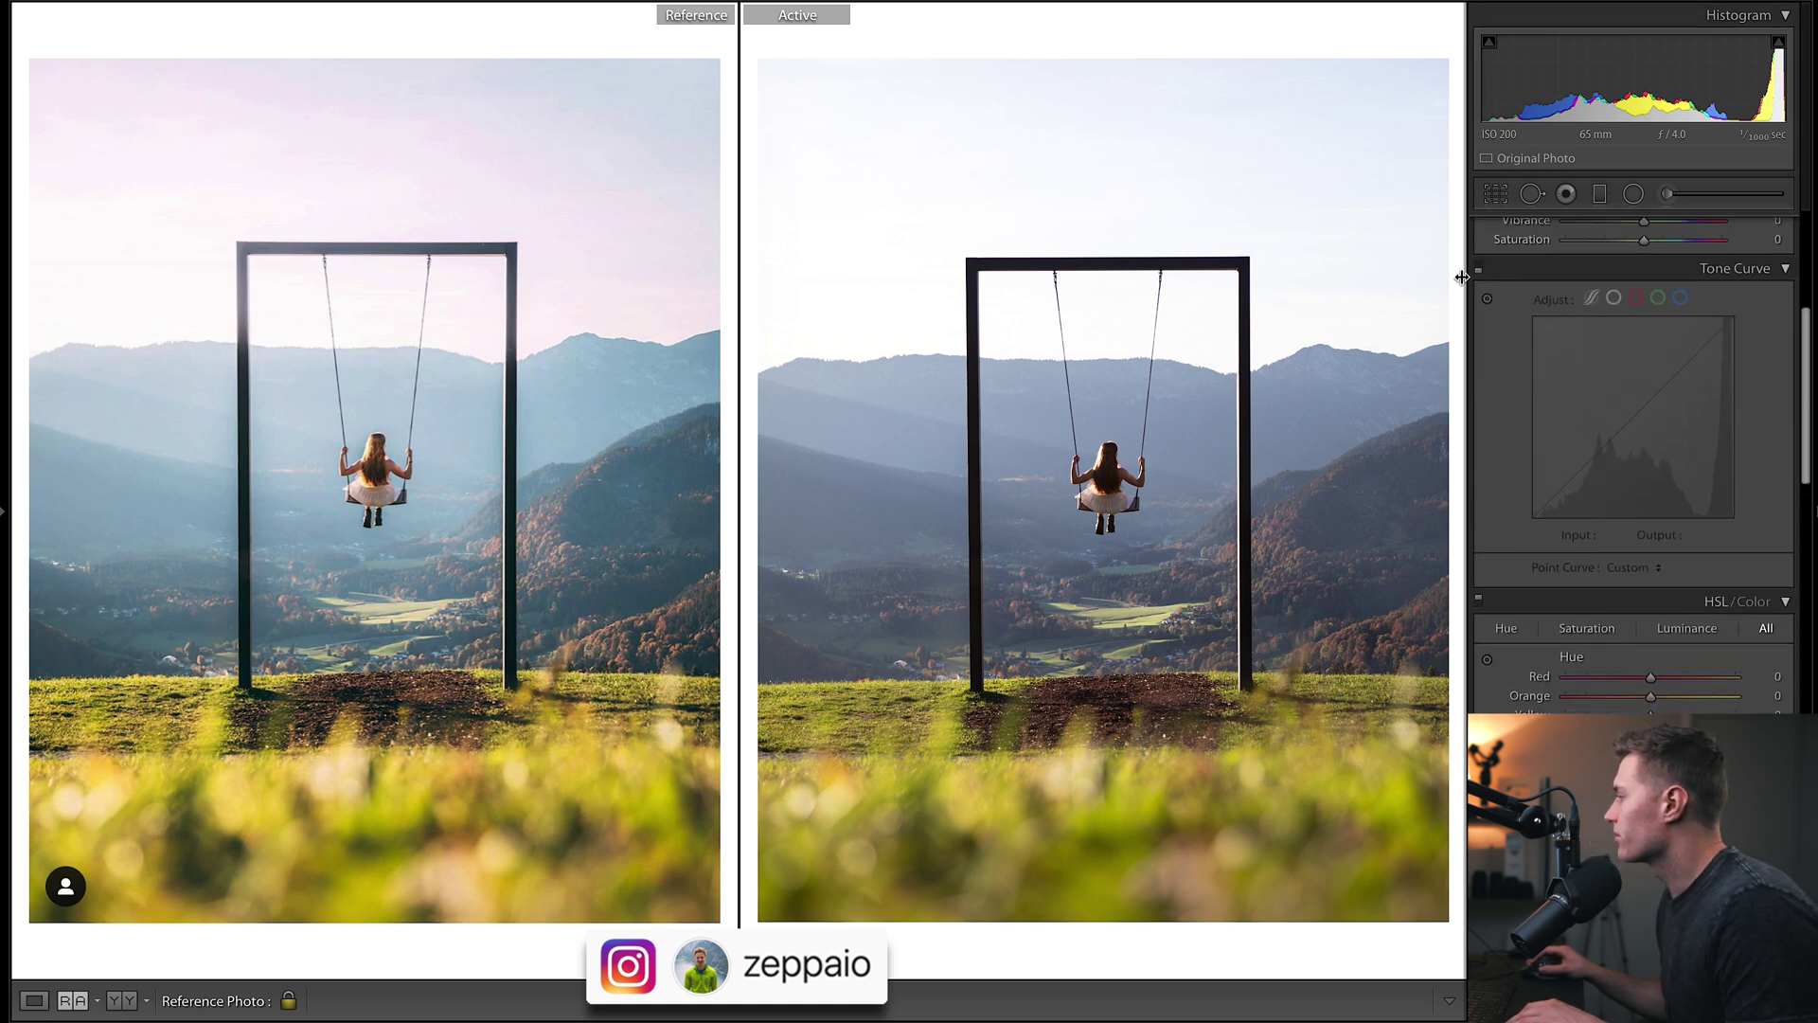
left_click(1479, 269)
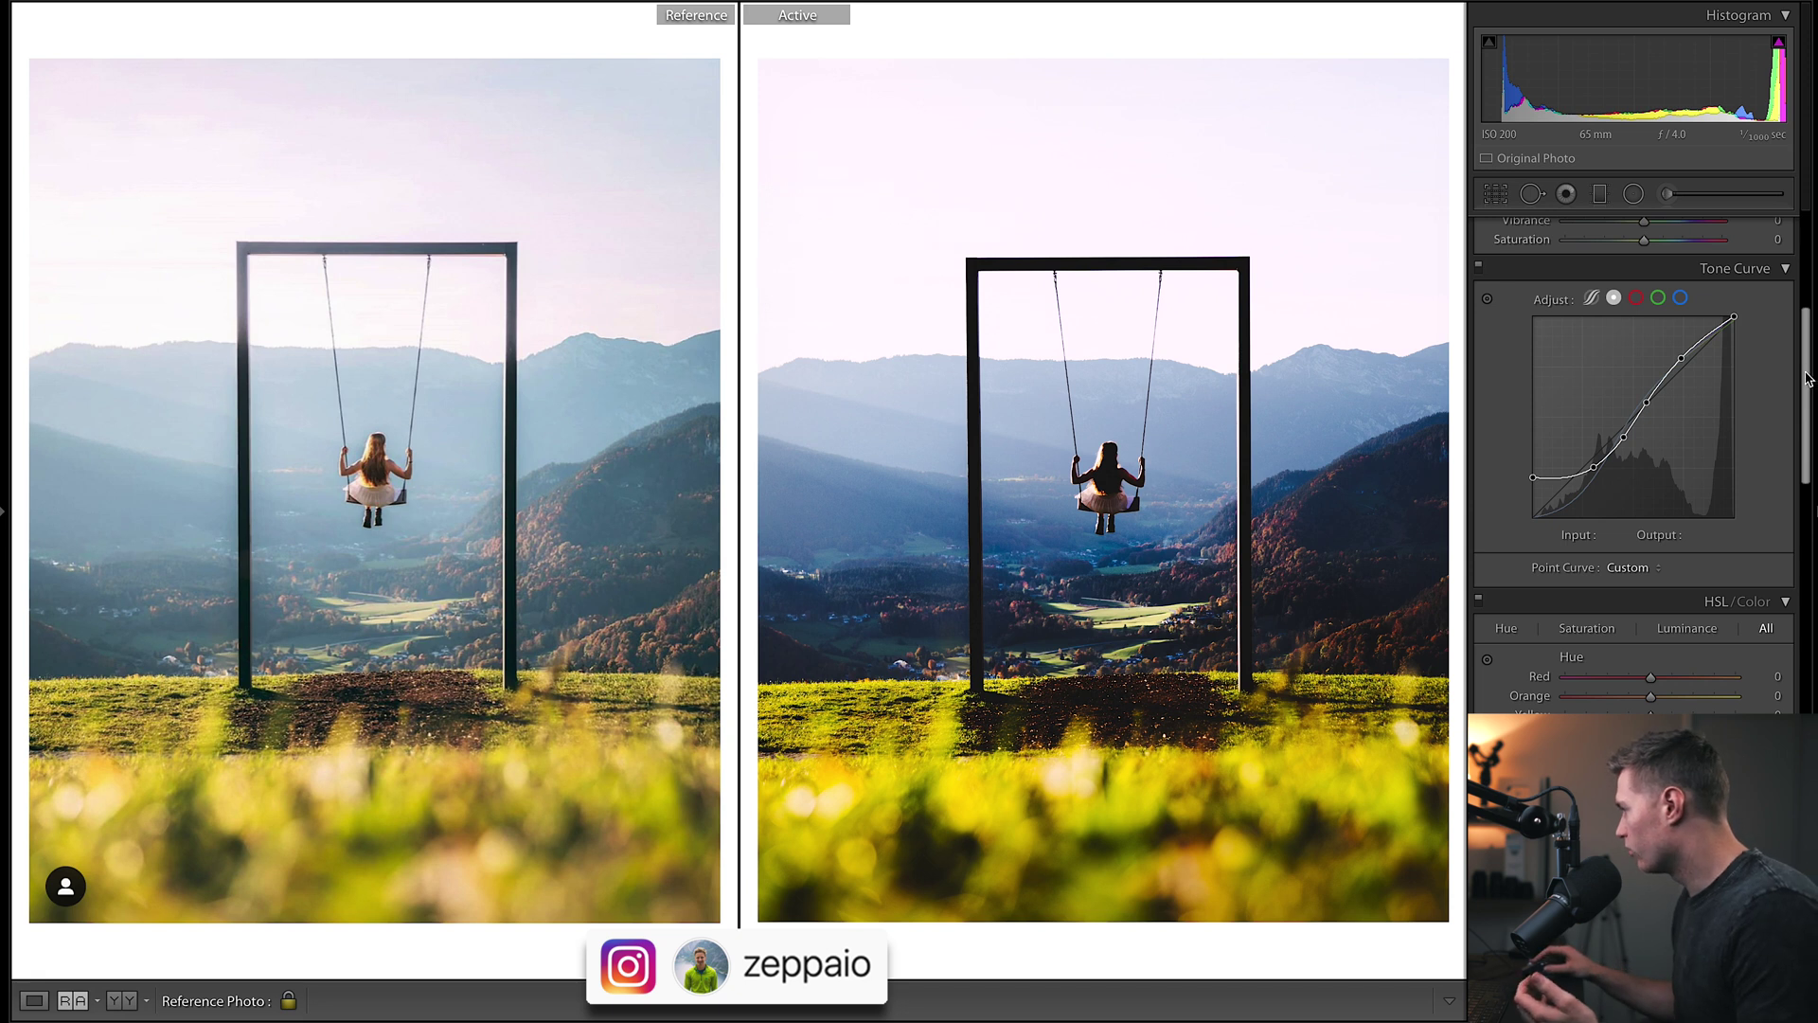
Set the Contrast to -83 and the Highlights to -60 in the Basic adjustments
scroll(1802, 346, "up", 3)
scroll(1802, 347, "down", 2)
scroll(1761, 379, "up", 5)
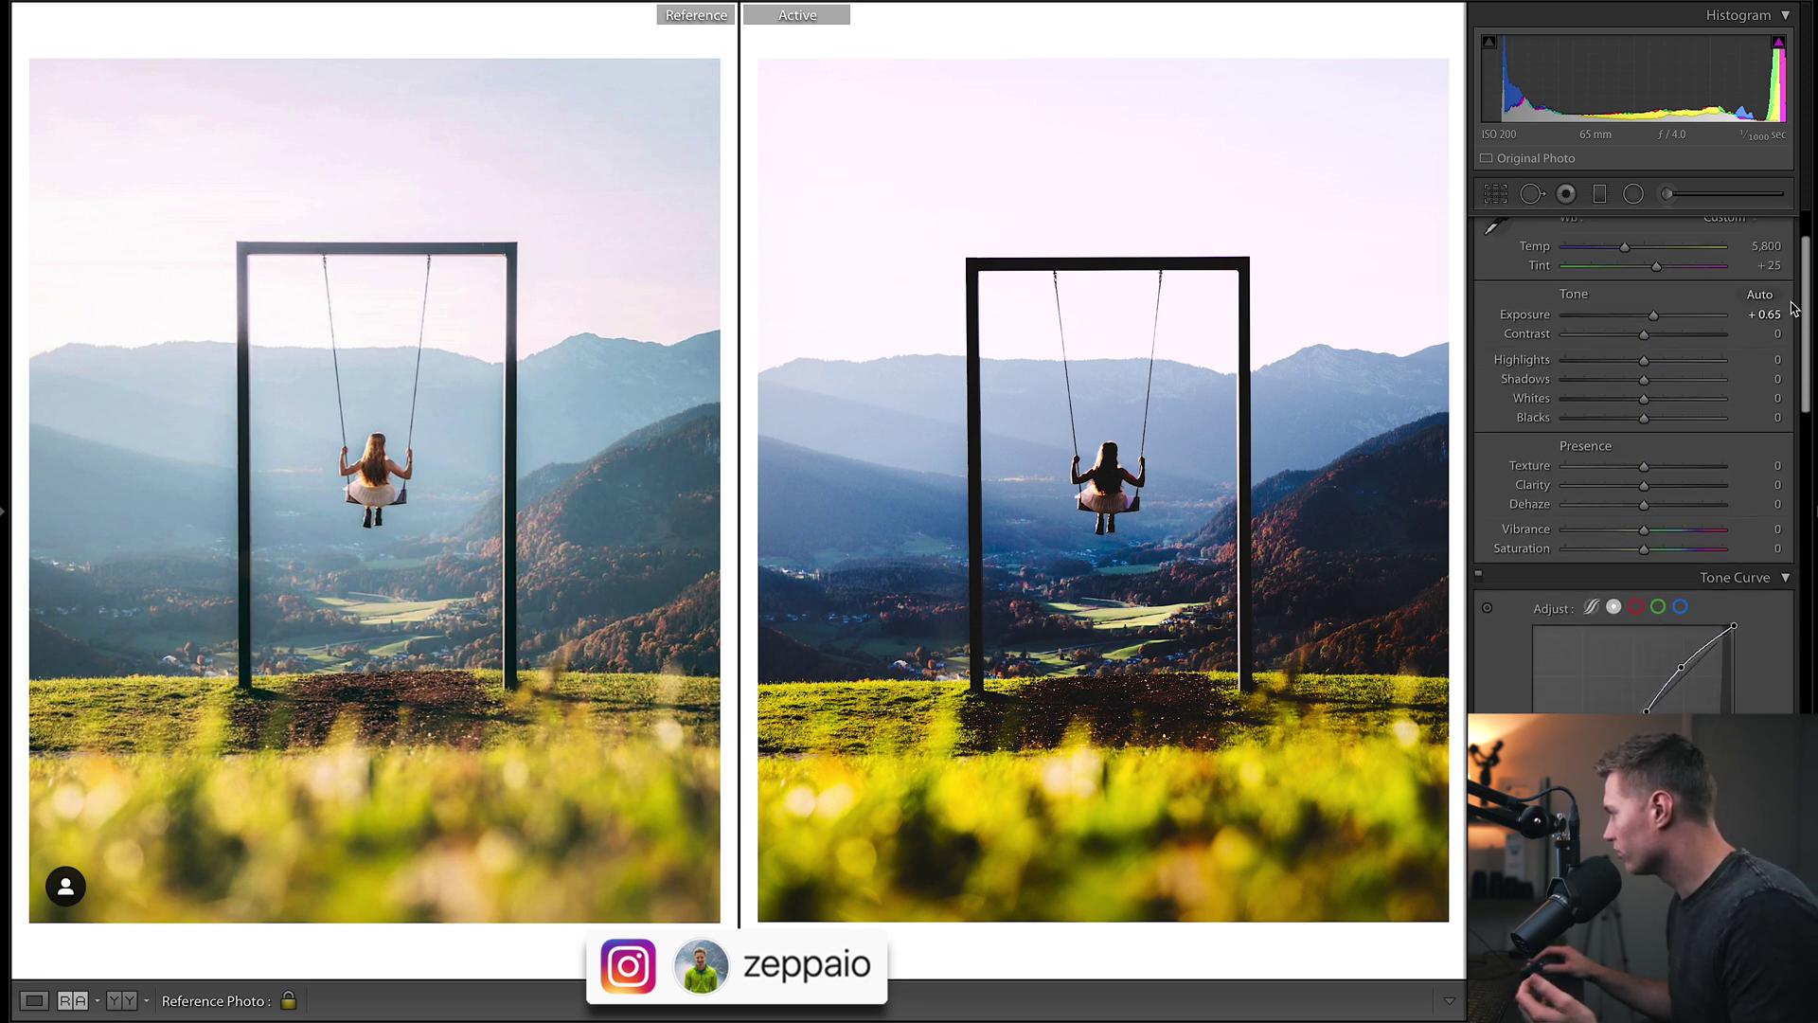
left_click(1567, 335)
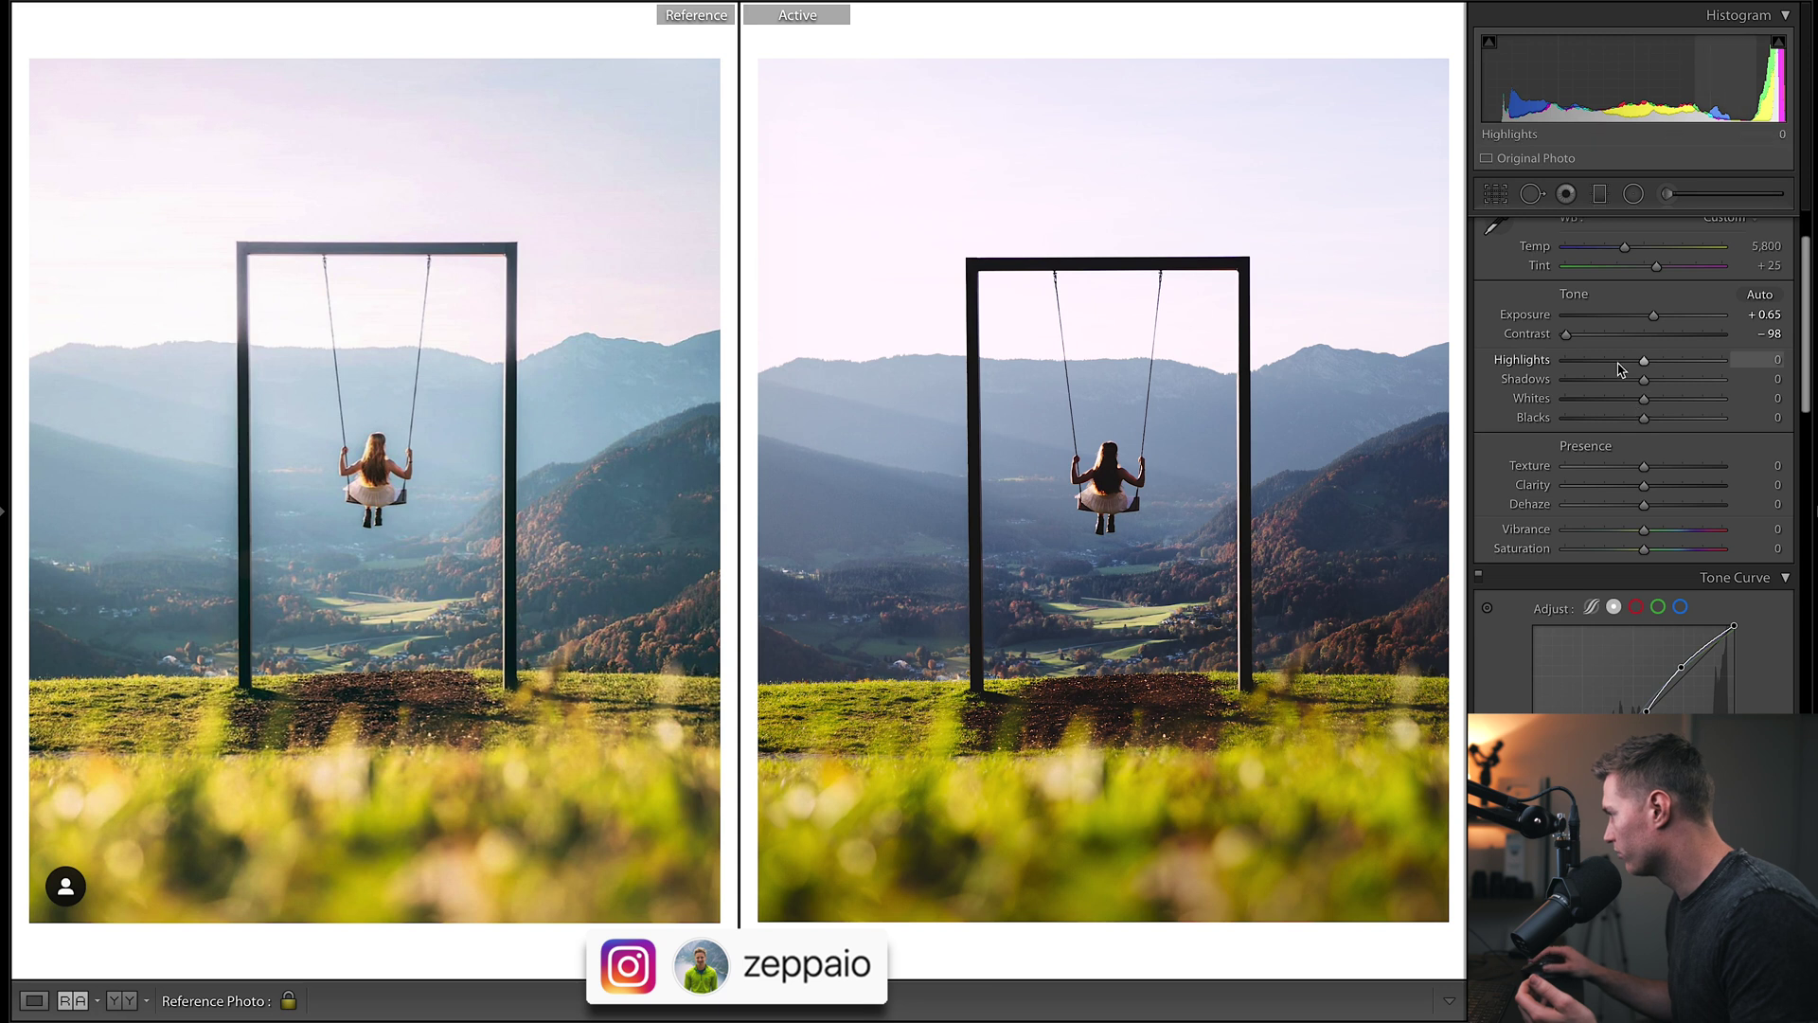
left_click(1596, 363)
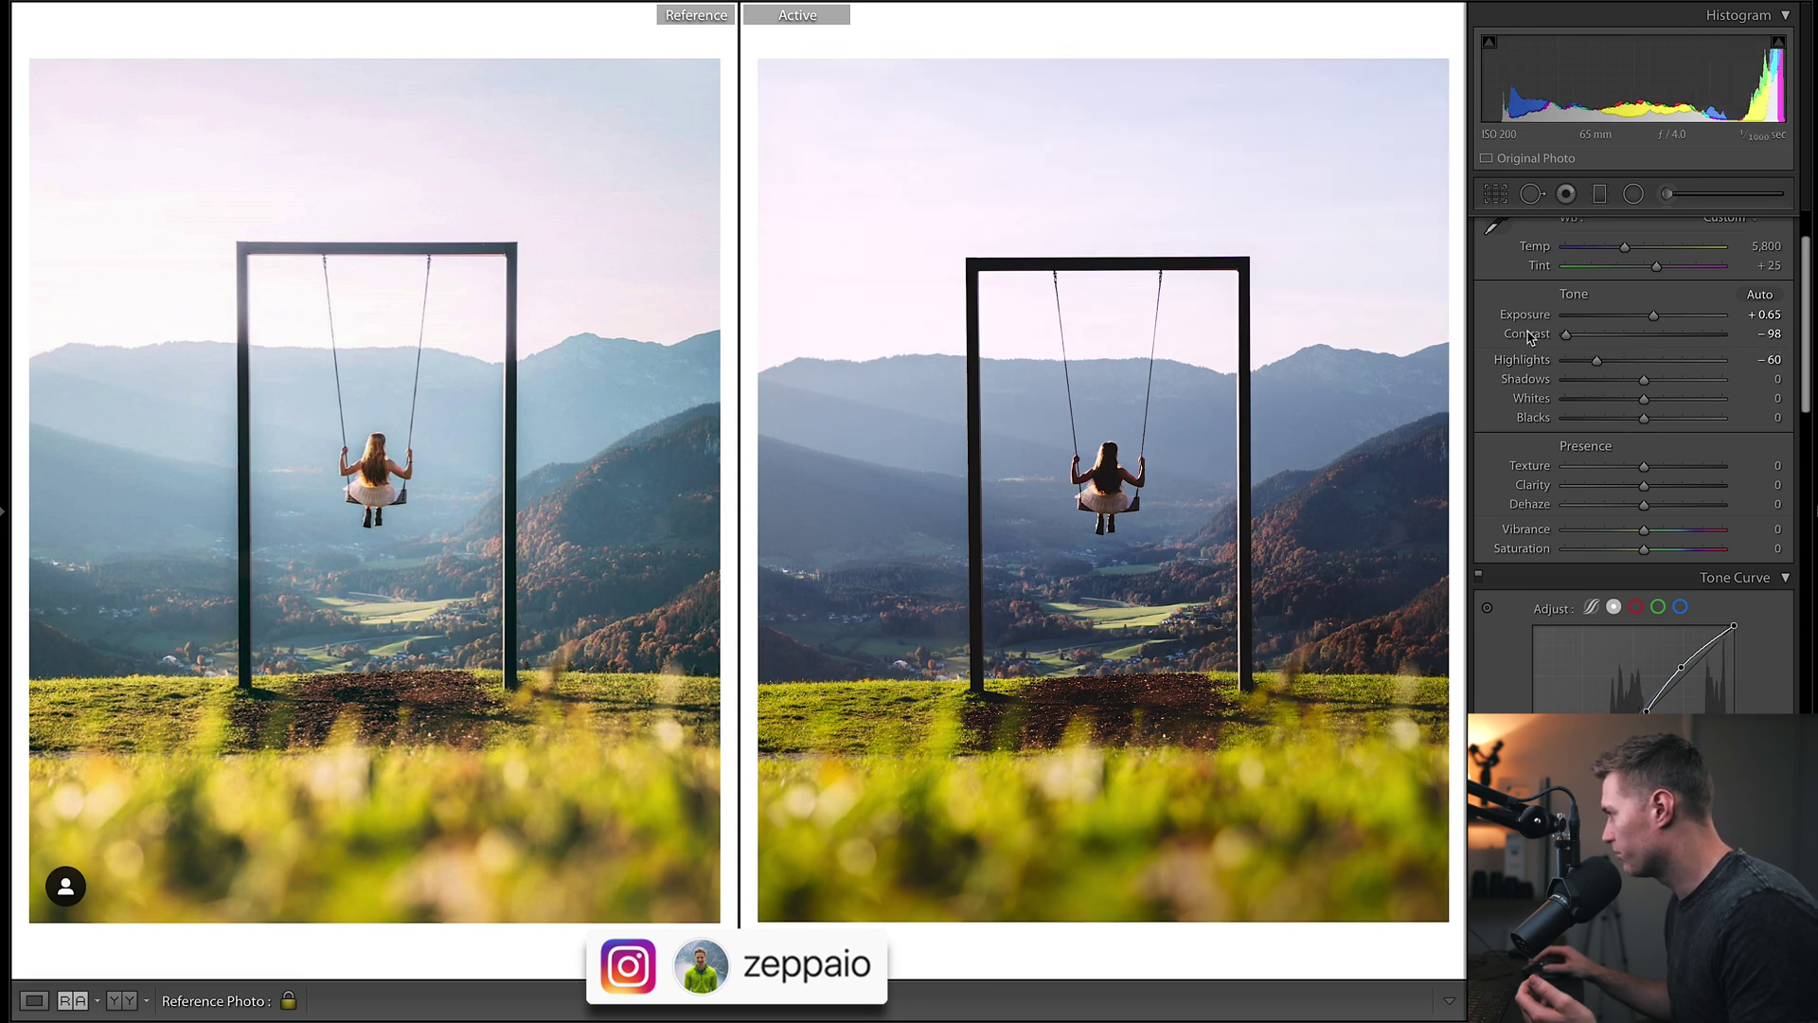
left_click(1561, 337)
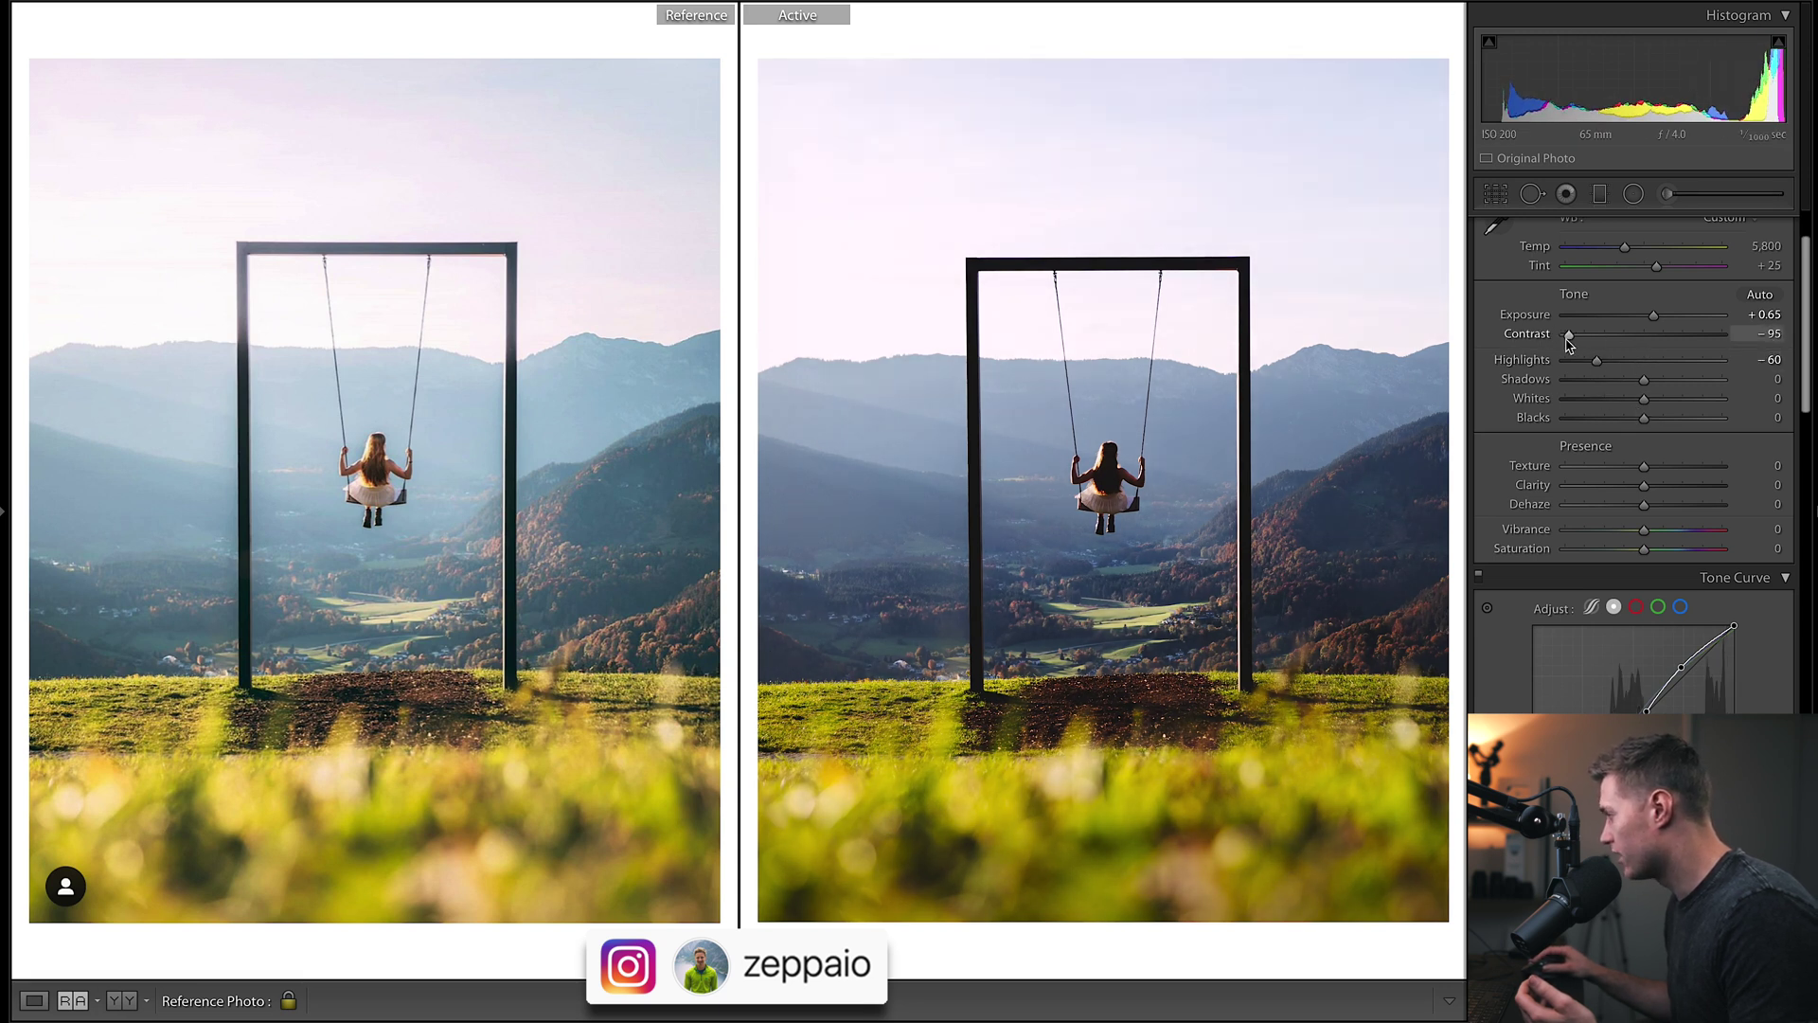
left_click_drag(1563, 342, 1578, 346)
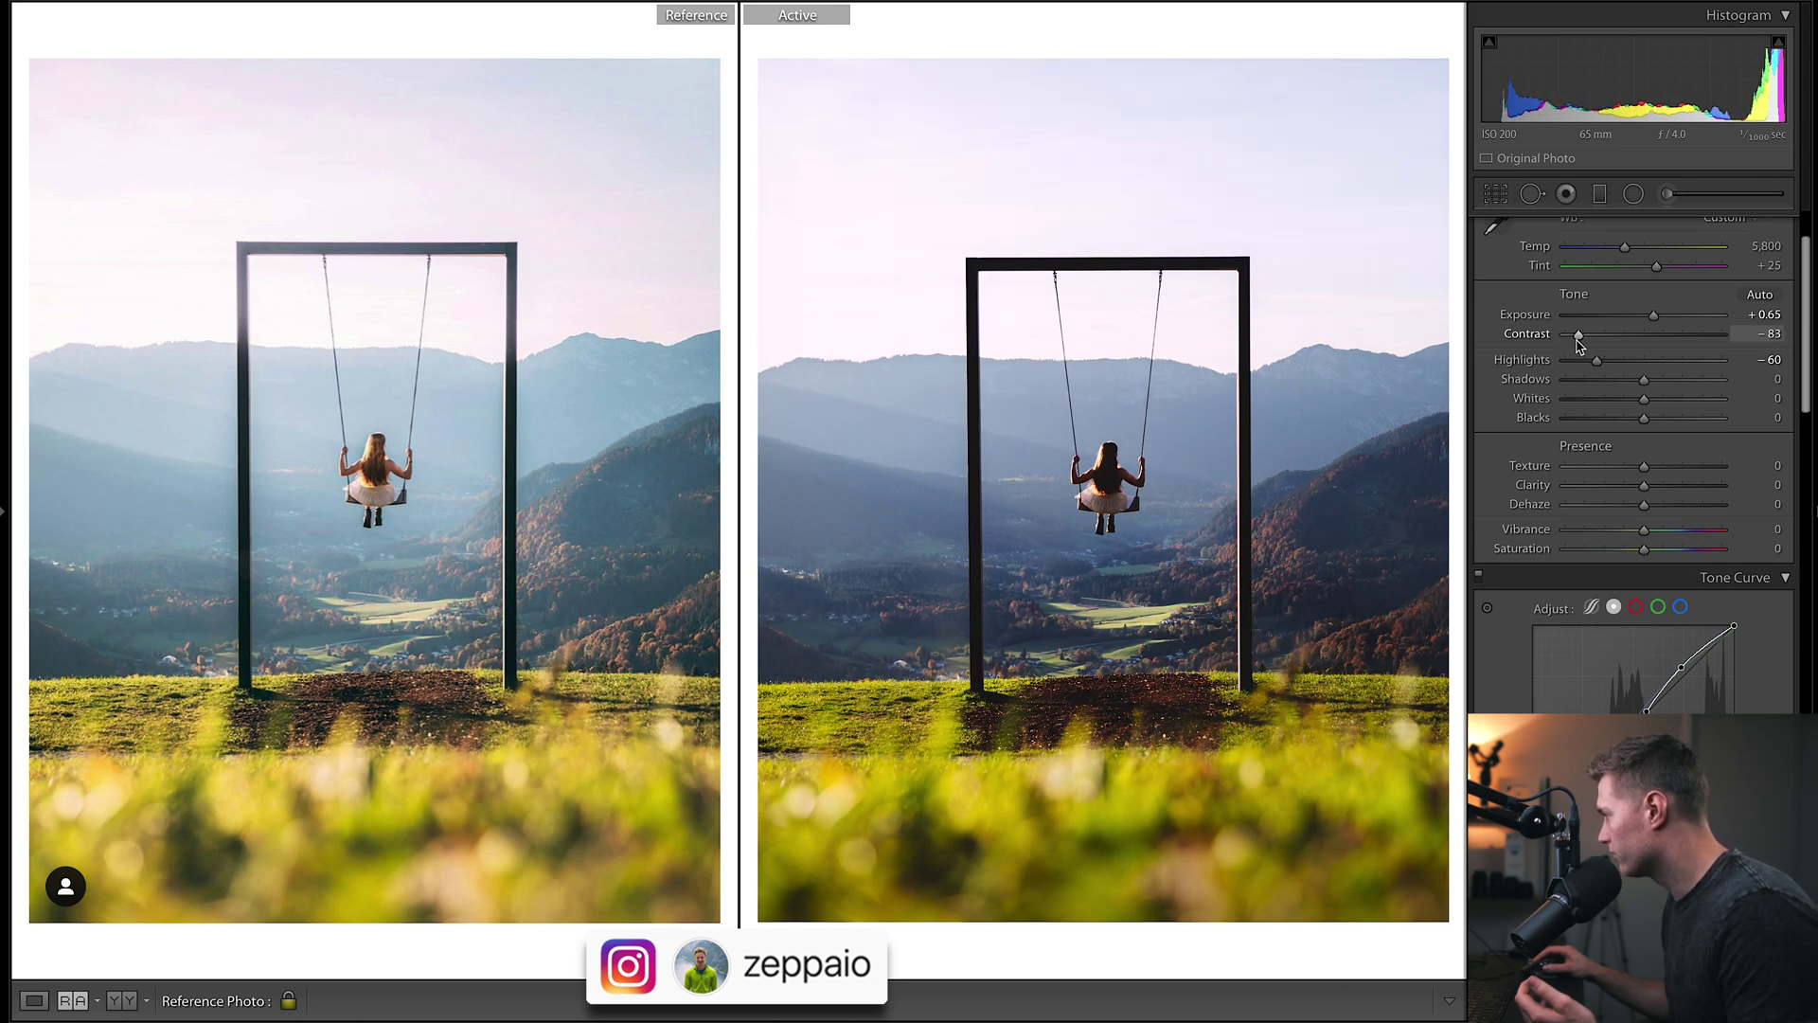
Set the Whites to -66, the Shadows to +59 and the Blacks to +53
left_click(1591, 399)
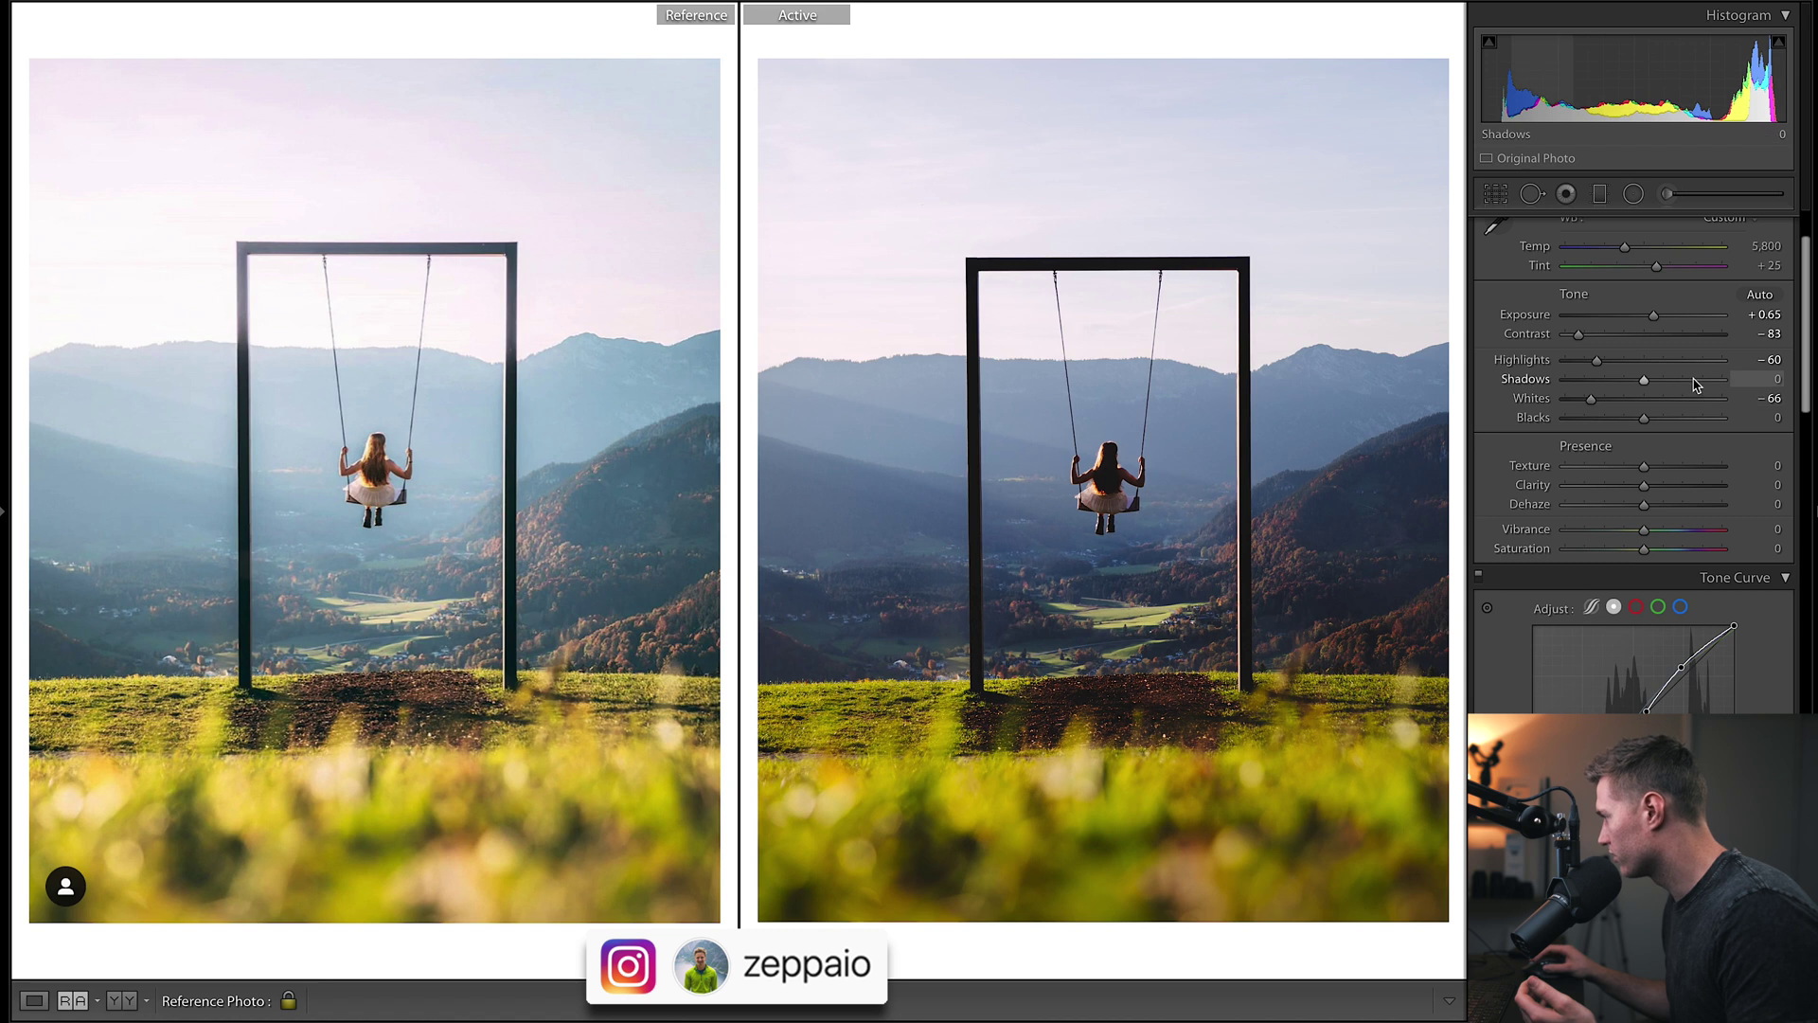
left_click(1694, 380)
left_click(1688, 418)
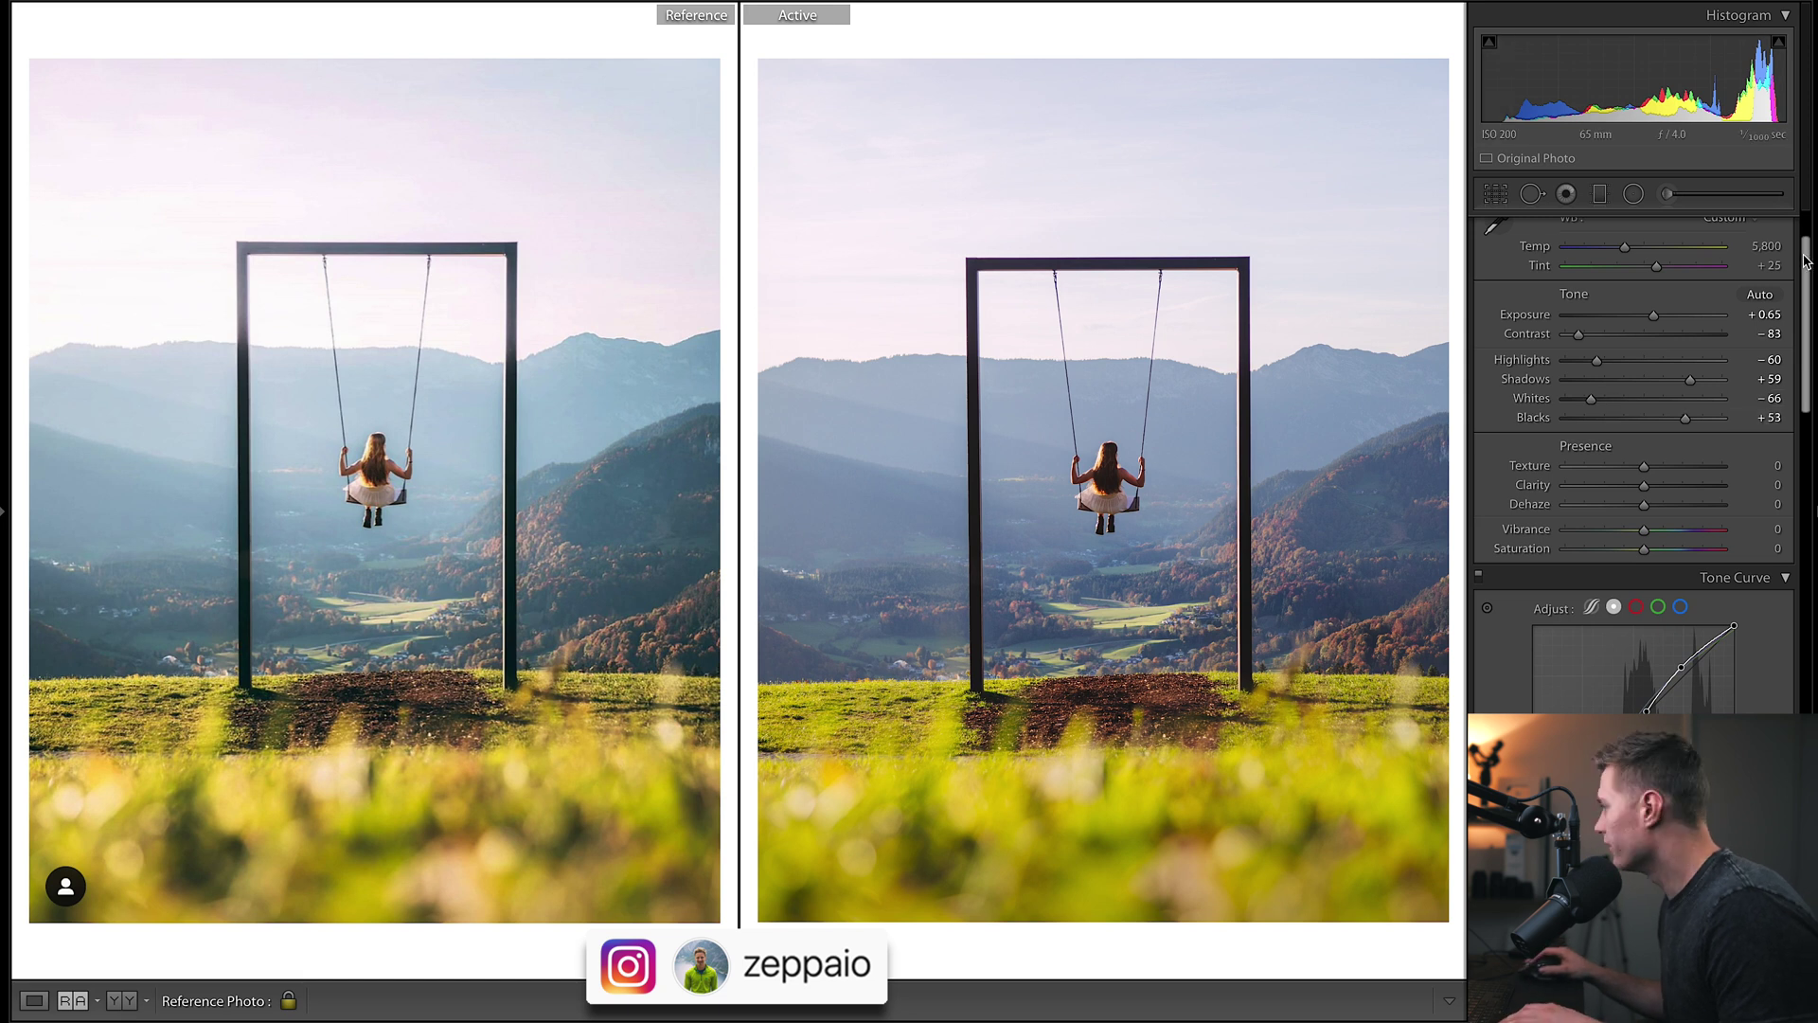
Examine the shapes of the red, green and blue channel curves in the Tone Curve
scroll(1806, 263, "down", 5)
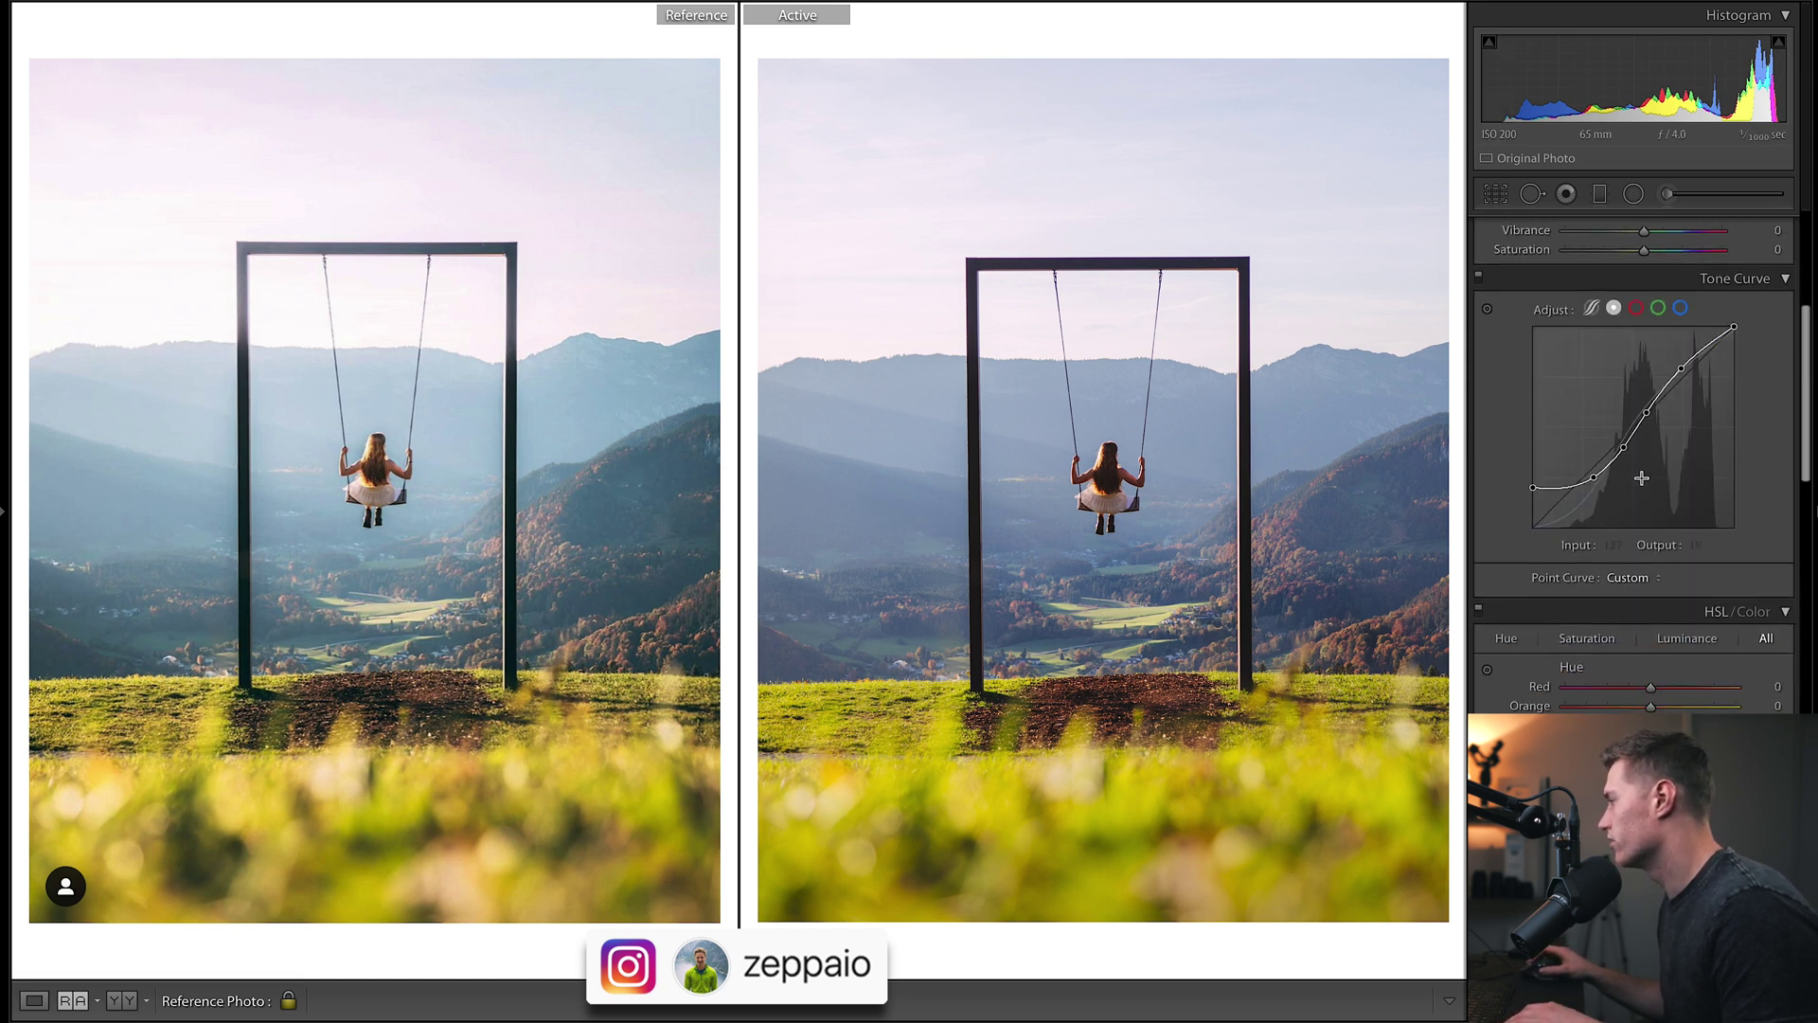
left_click(1635, 309)
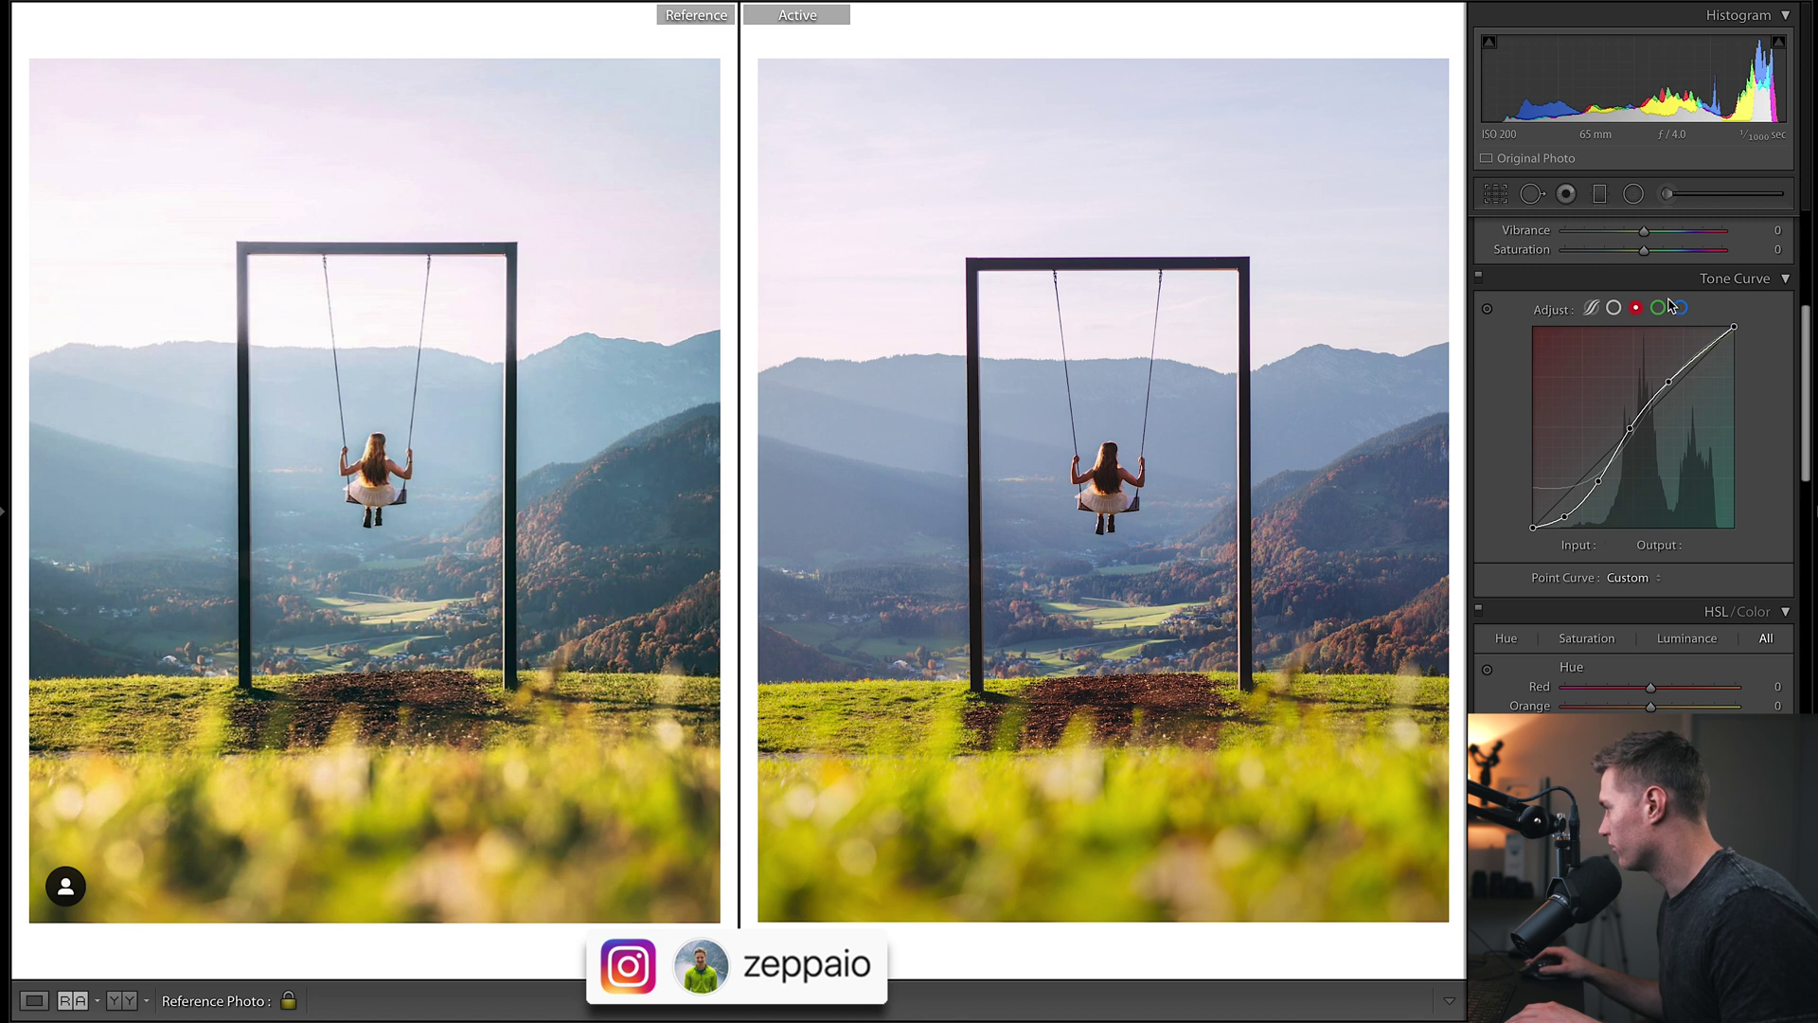
left_click(1659, 308)
left_click(1678, 309)
left_click(1637, 309)
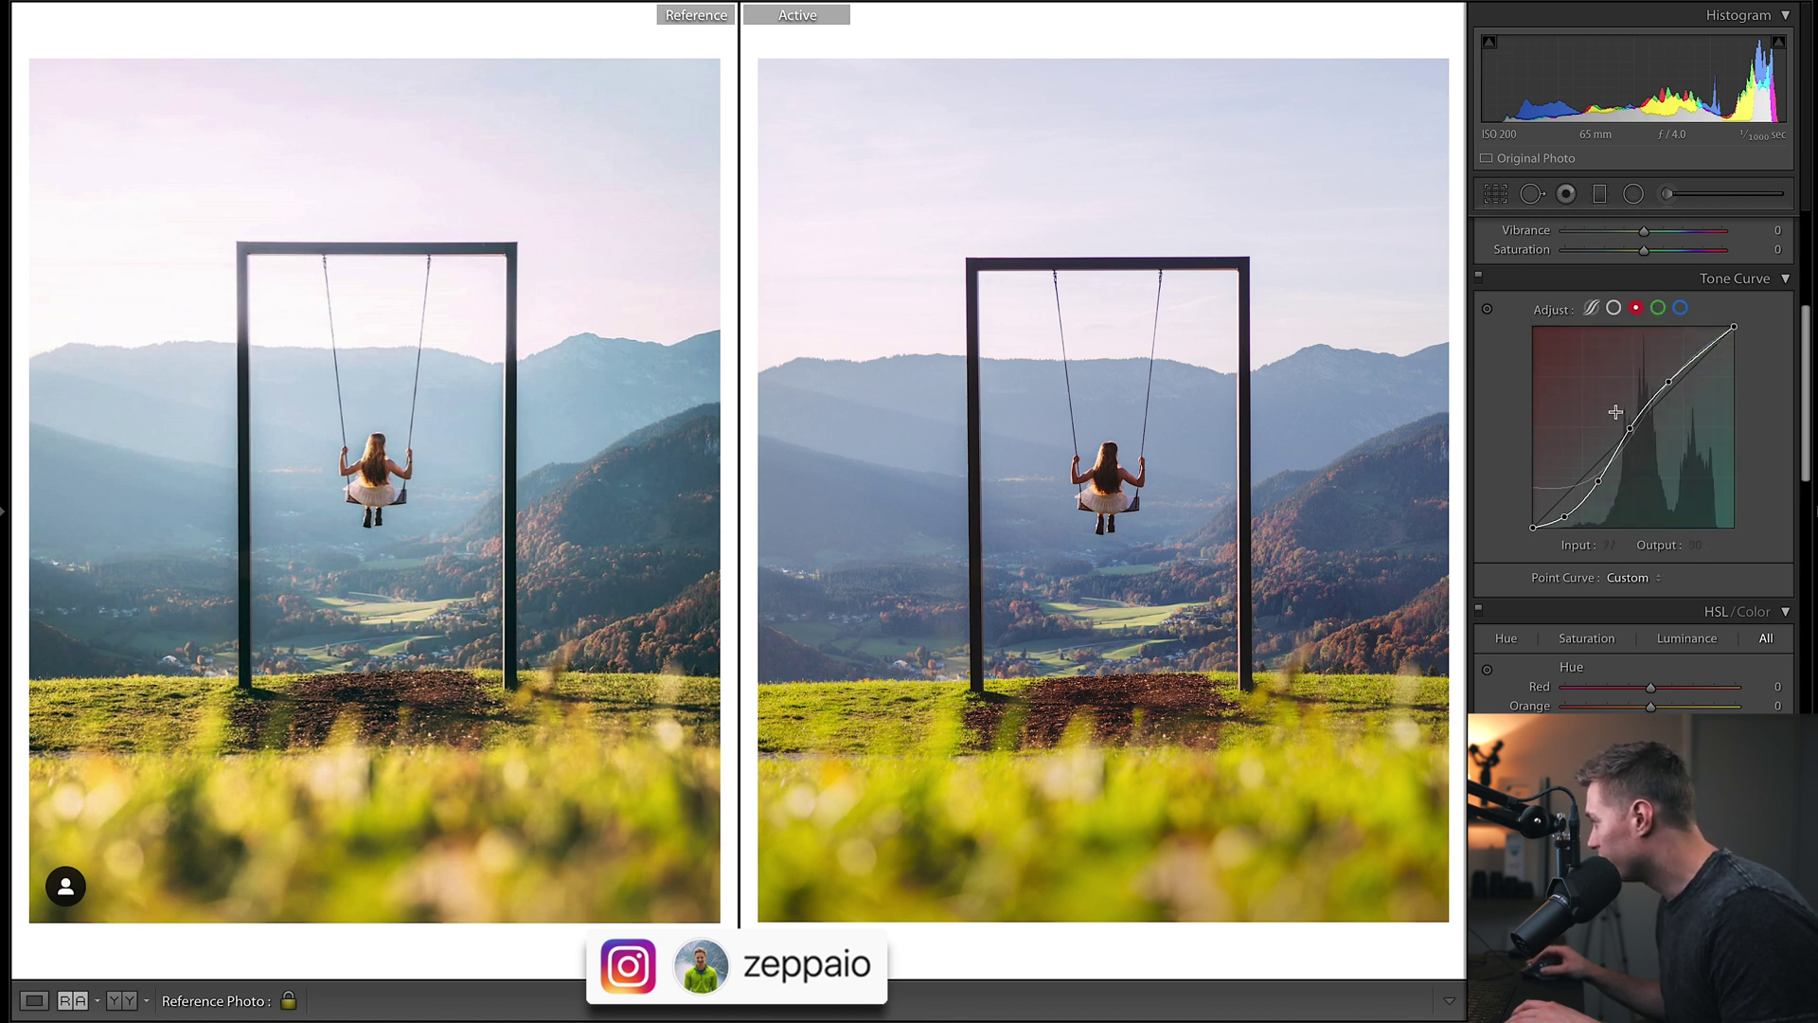
left_click(1658, 309)
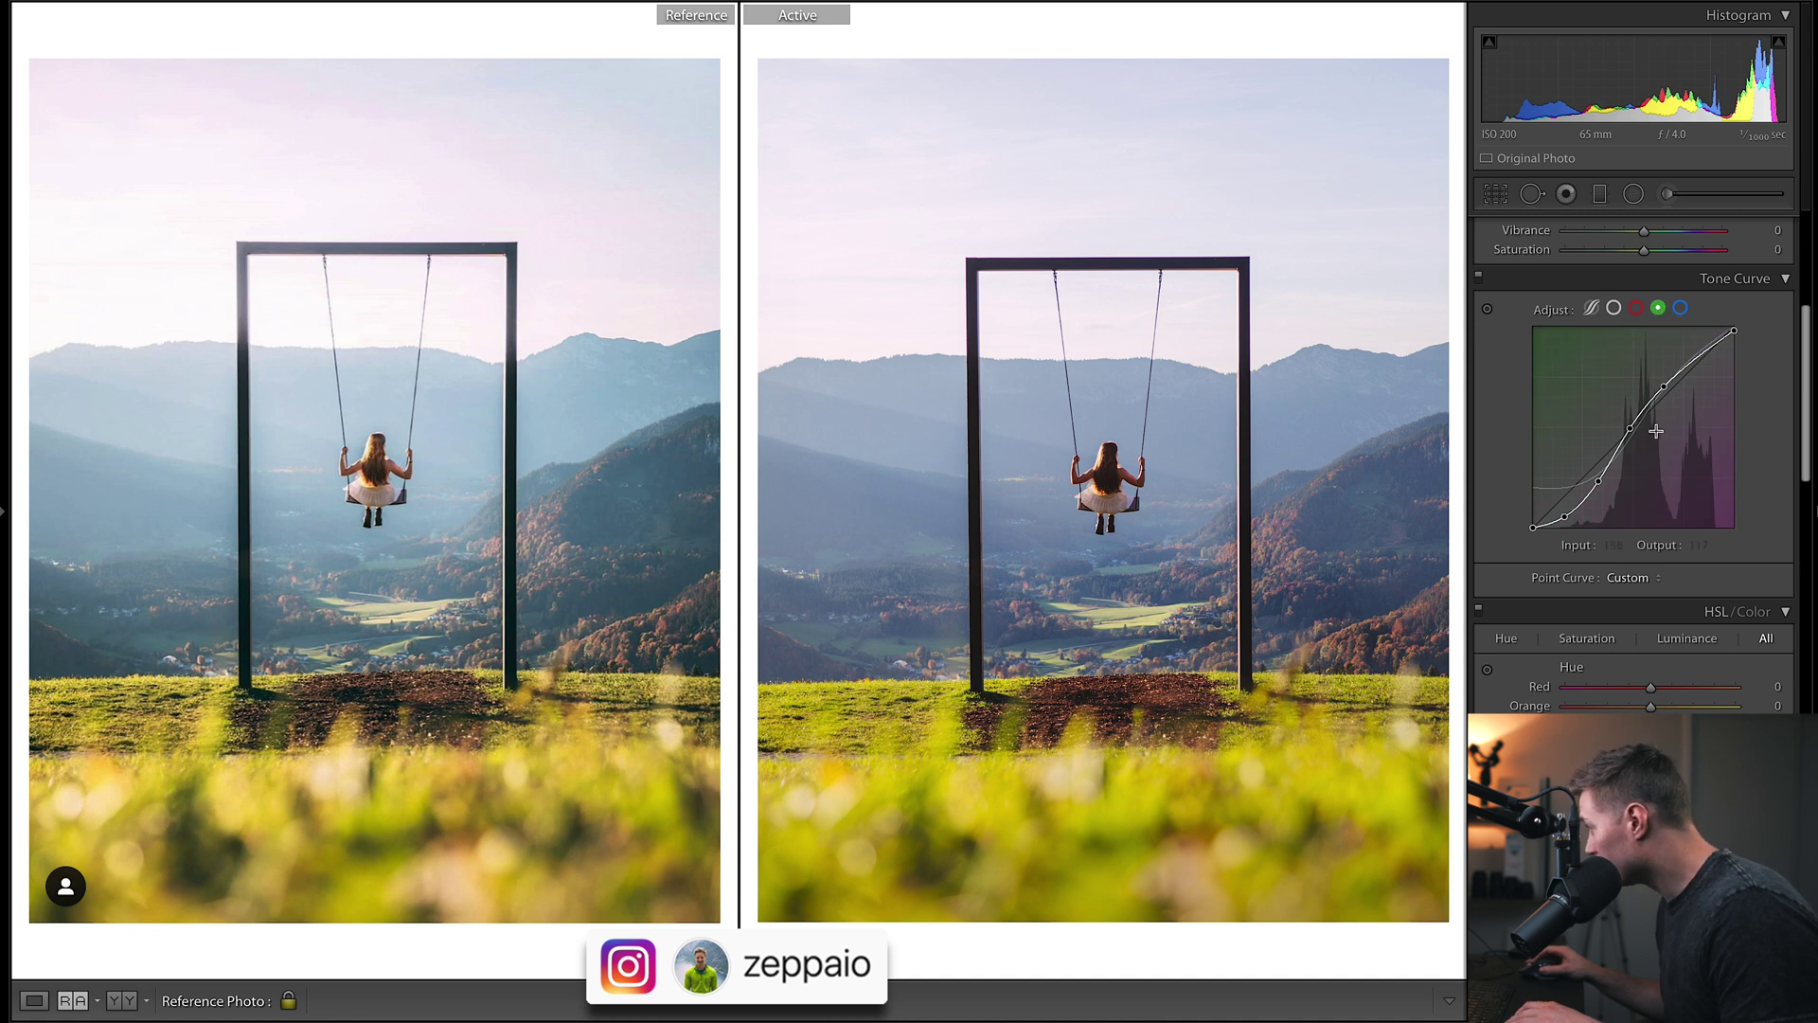
left_click(1681, 309)
left_click(1658, 309)
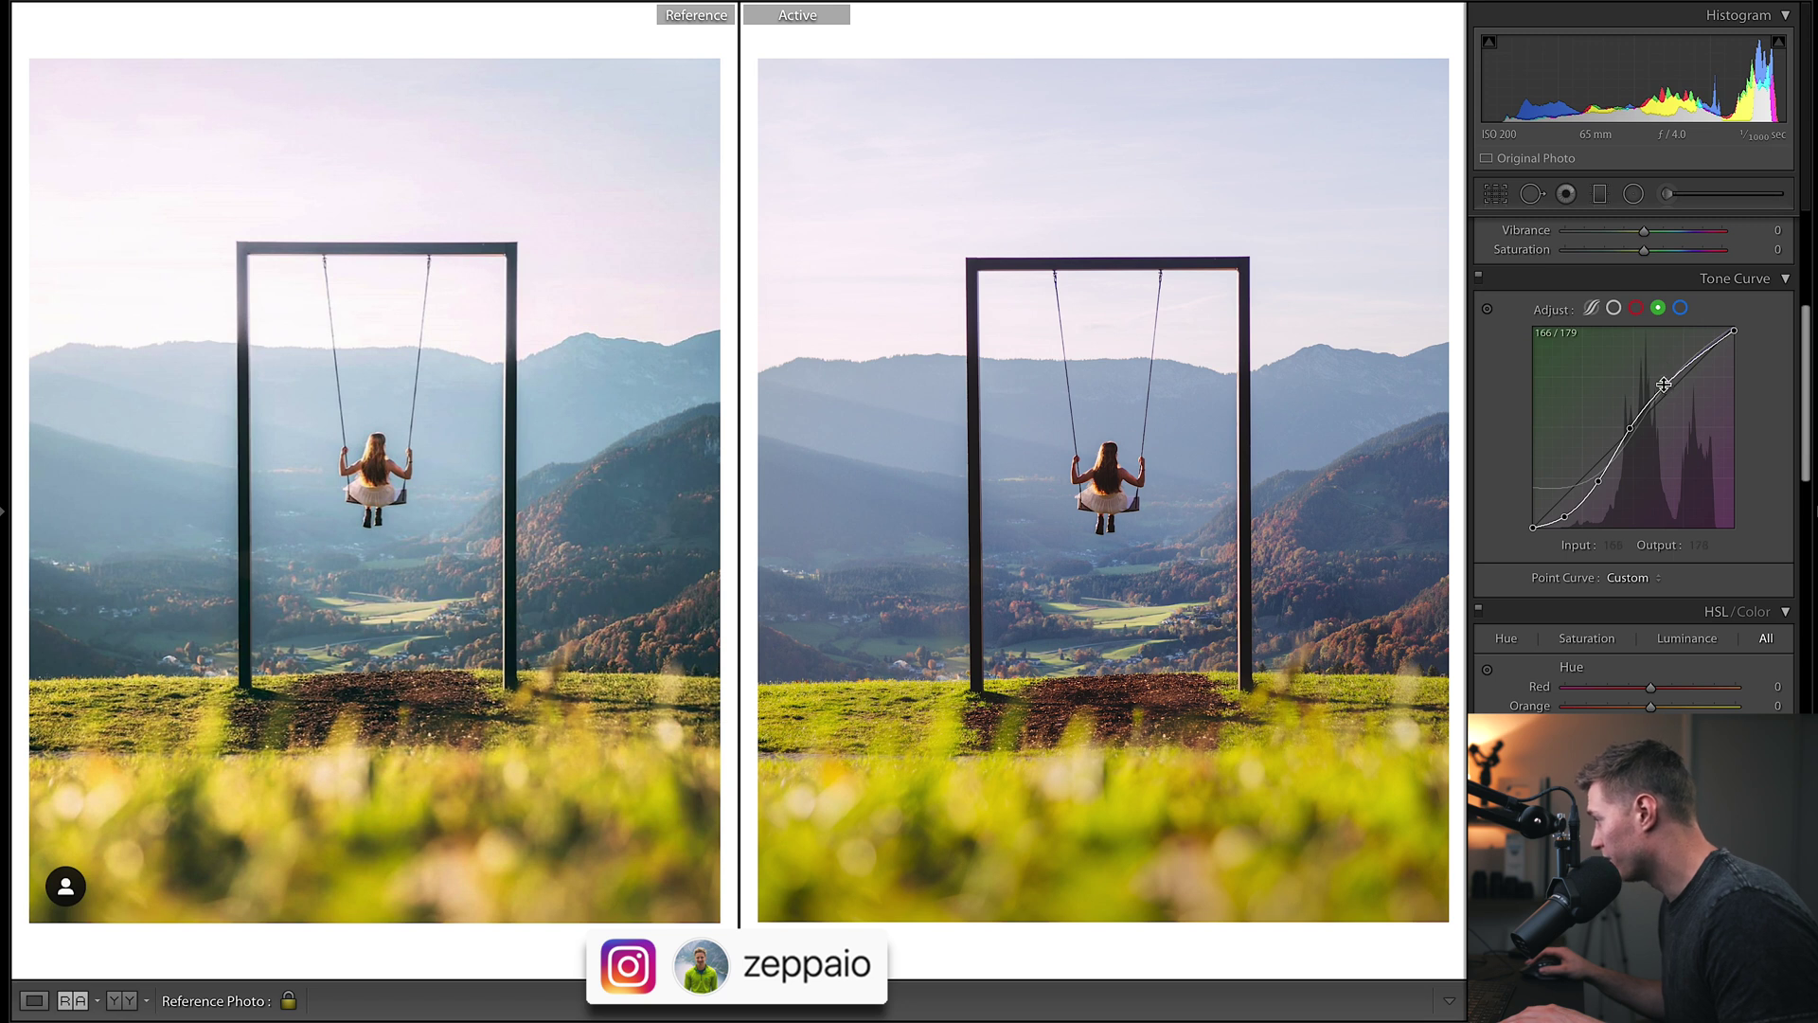
Try lowering the upper midpoint of the green channel curve, and undo the change
left_click_drag(1664, 384, 1671, 405)
key("ctrl+z")
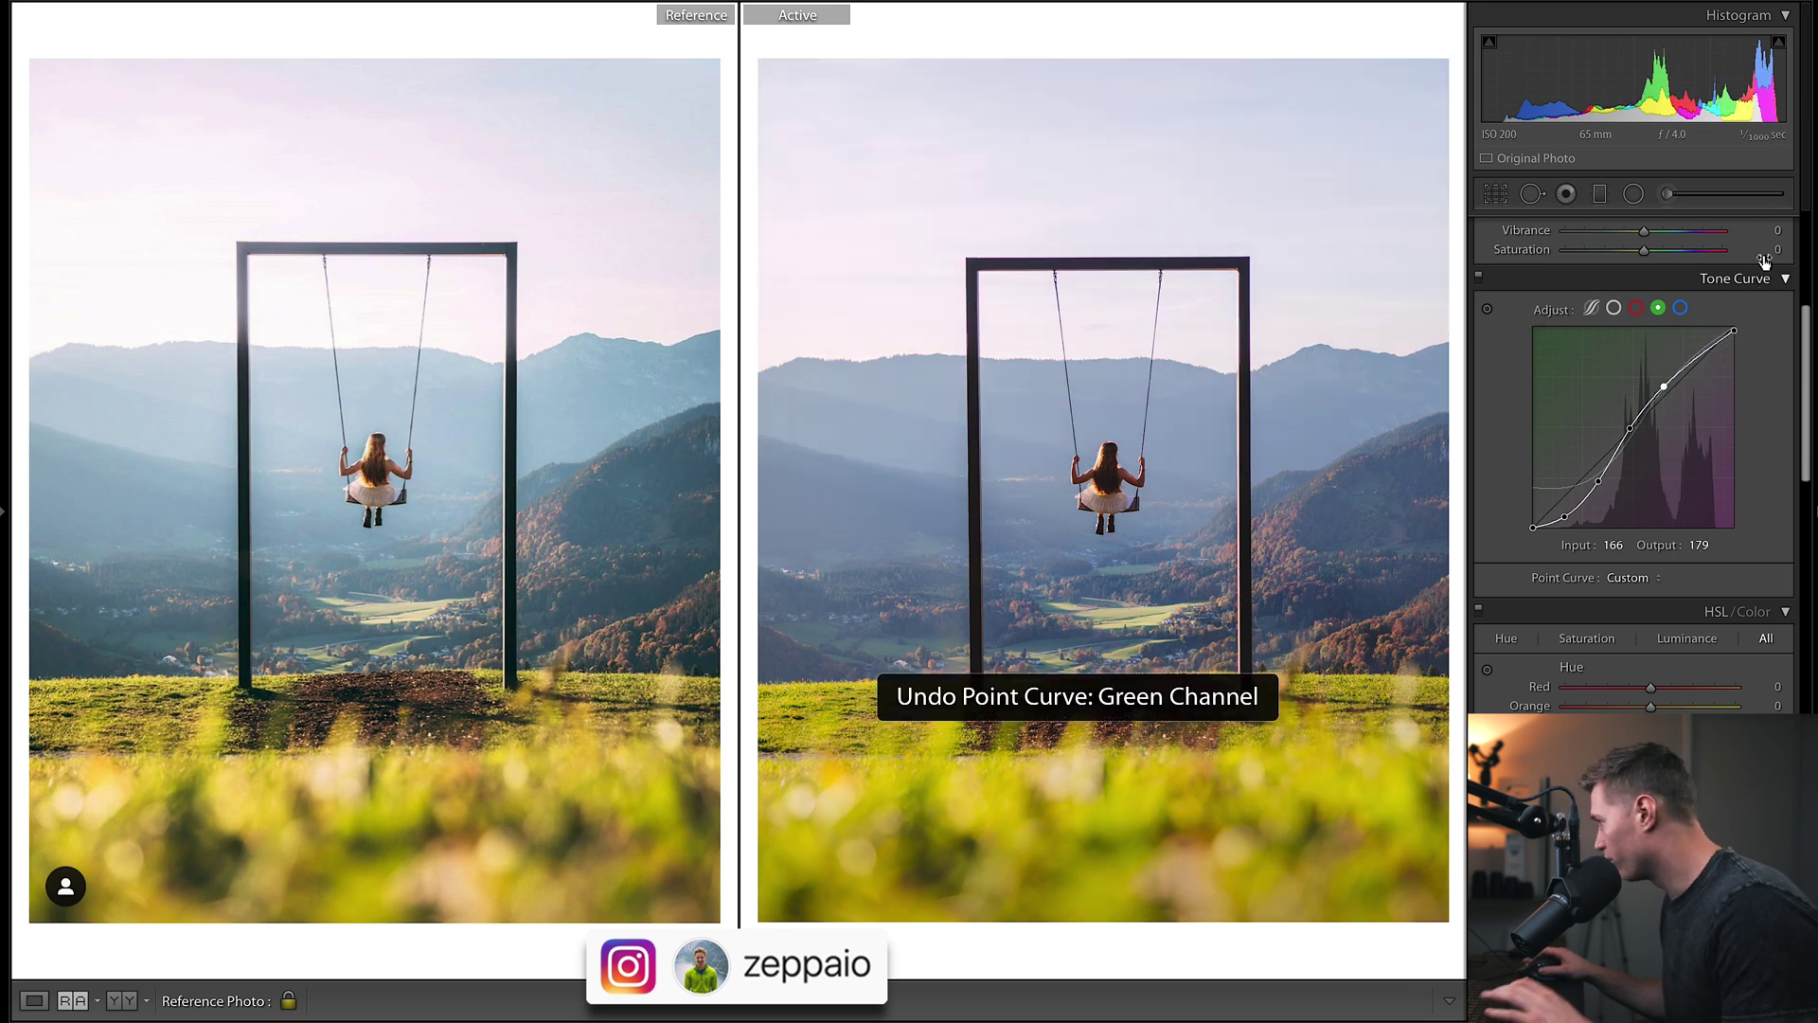
Try lowering the black point of the combined RGB curve to outputs of 19 and 13, undoing each trial
left_click(1680, 308)
left_click(1636, 308)
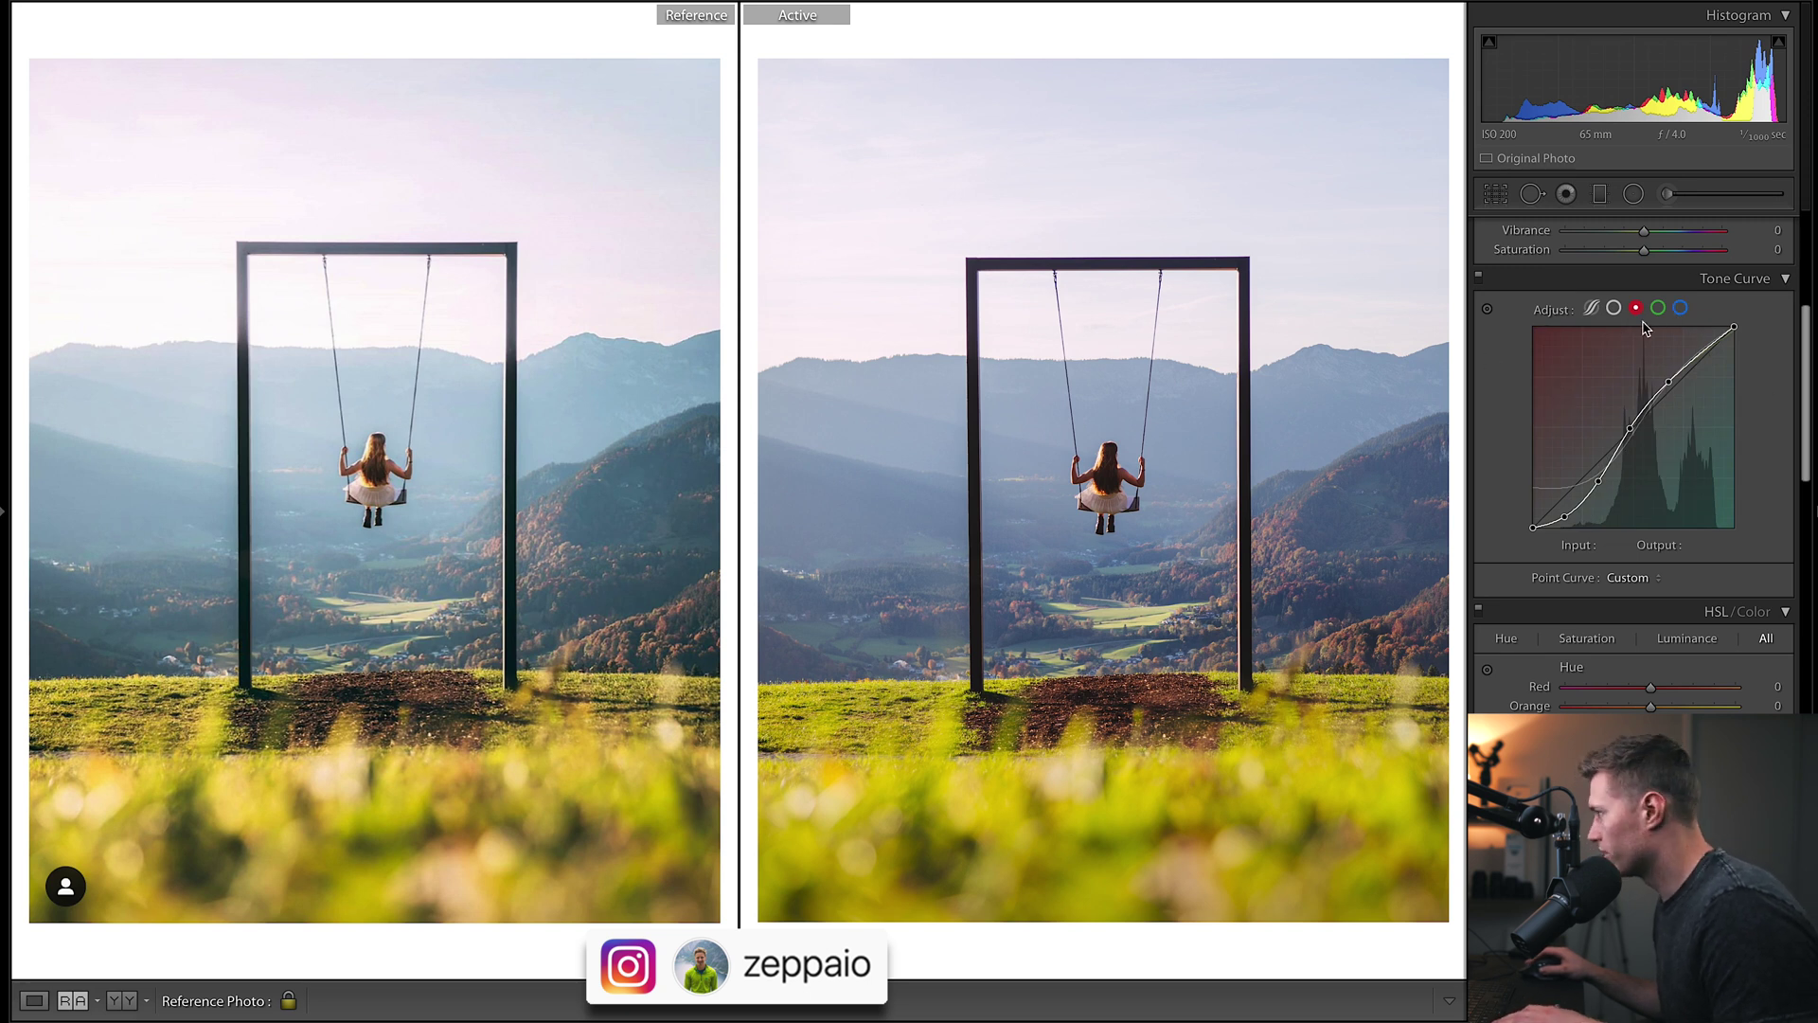
left_click(1614, 309)
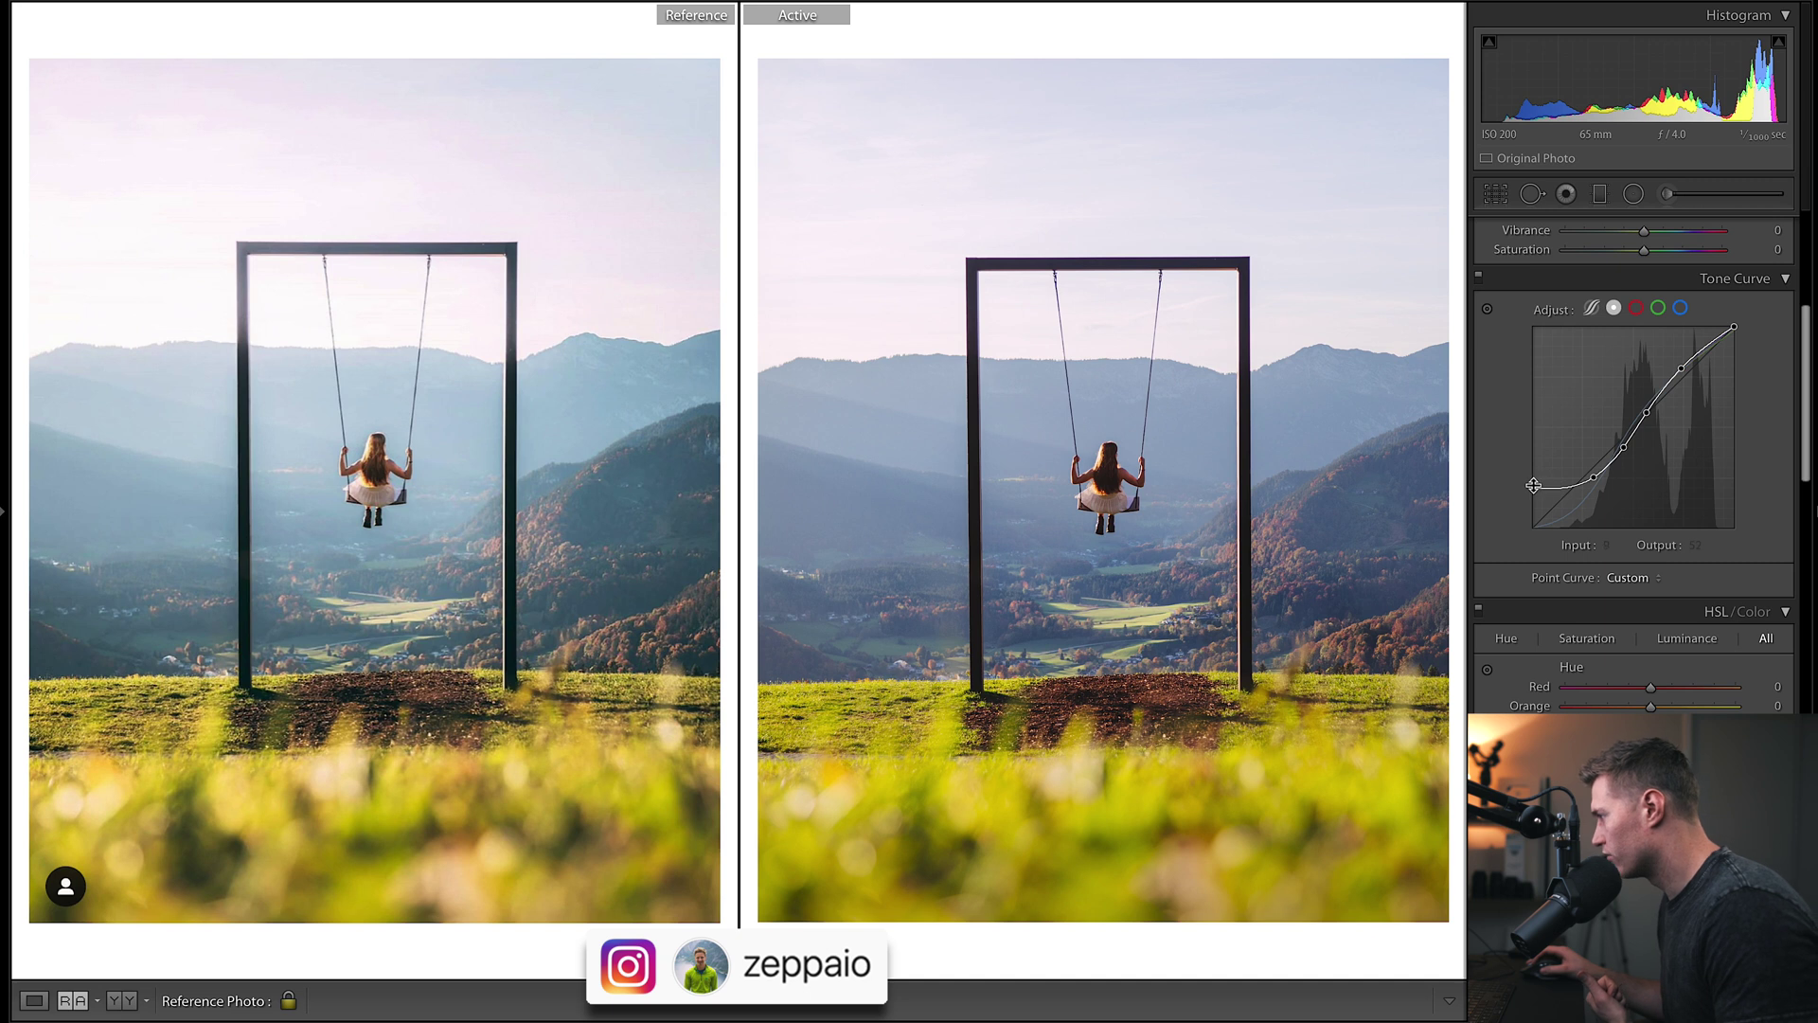
key("ctrl+z")
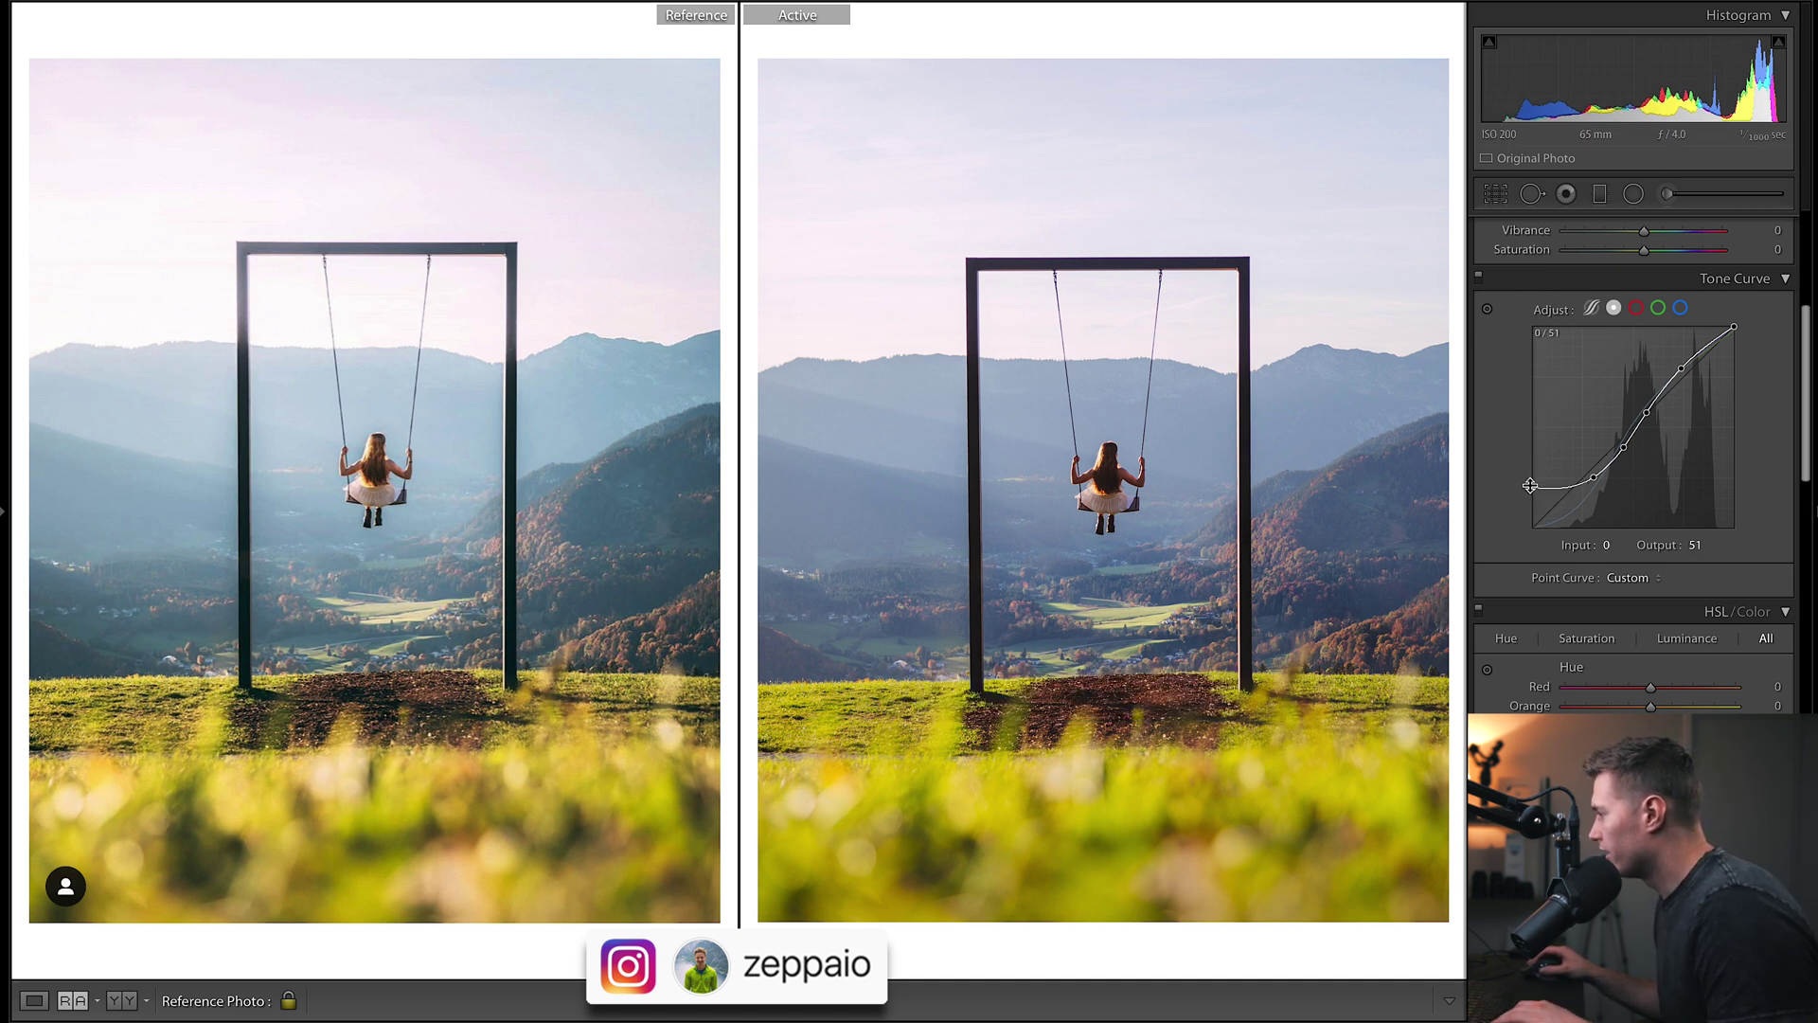
left_click_drag(1530, 486, 1533, 513)
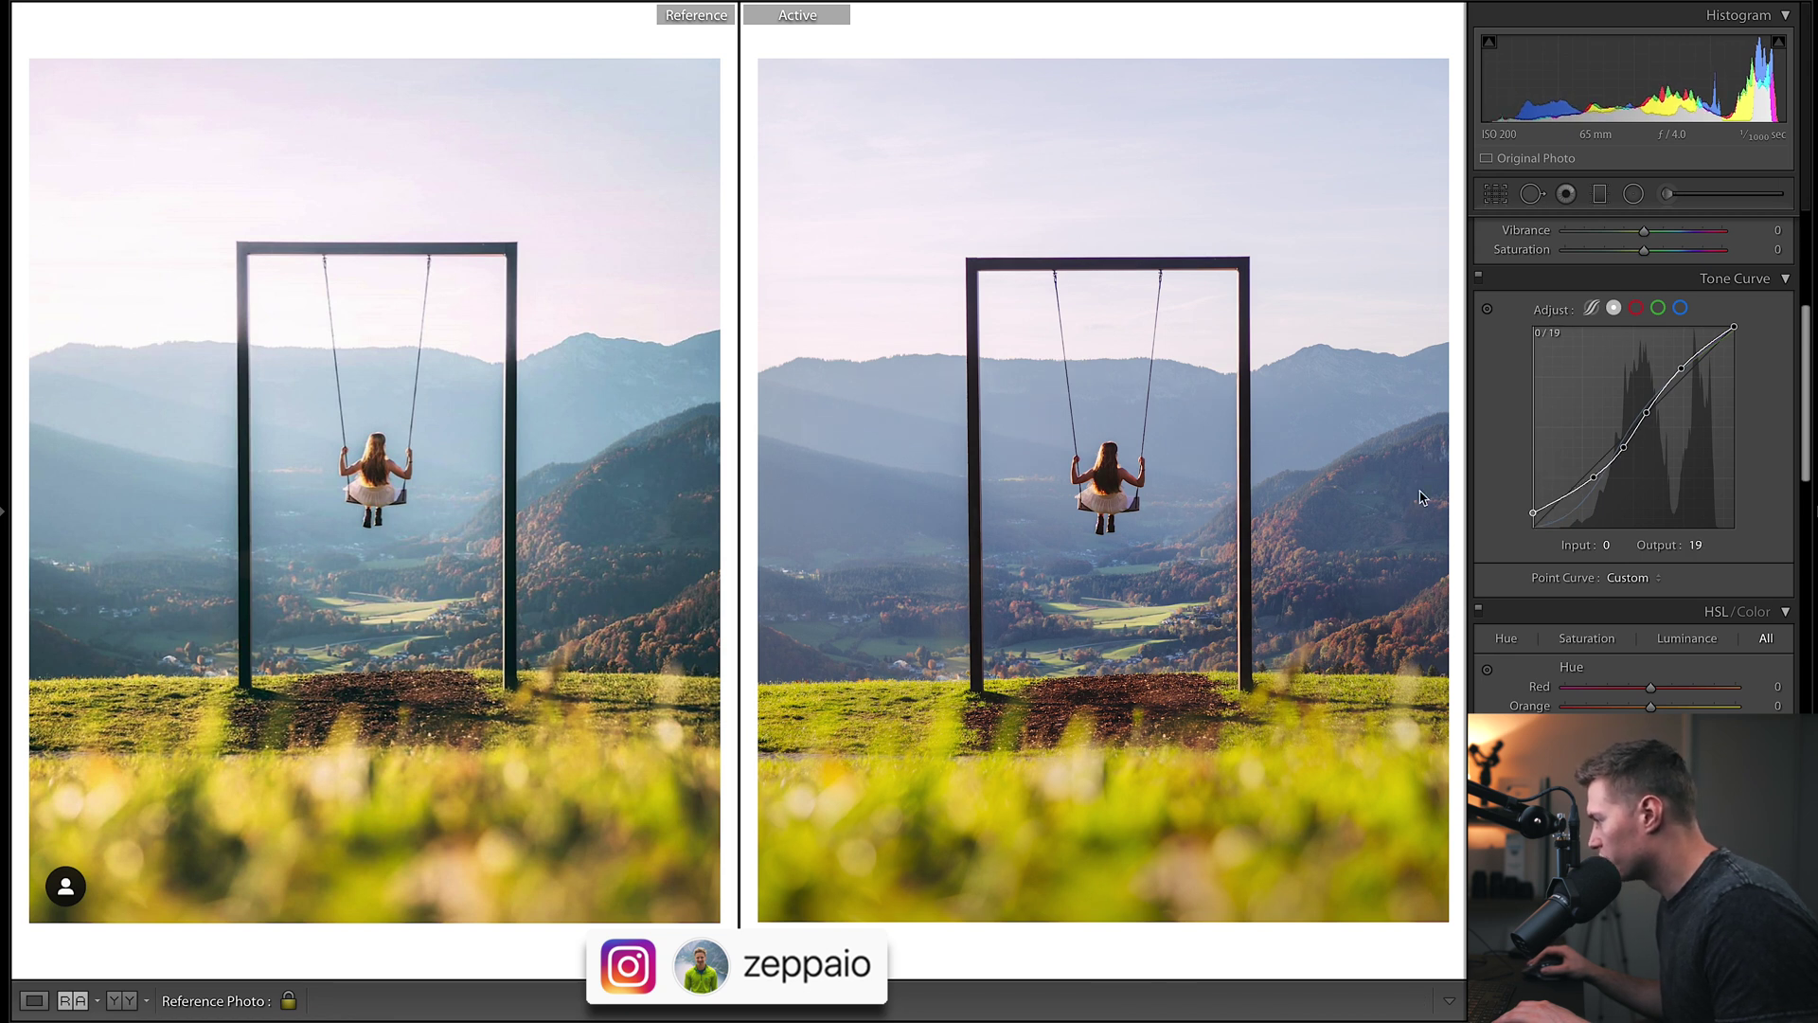
key("ctrl+z")
key("ctrl+z")
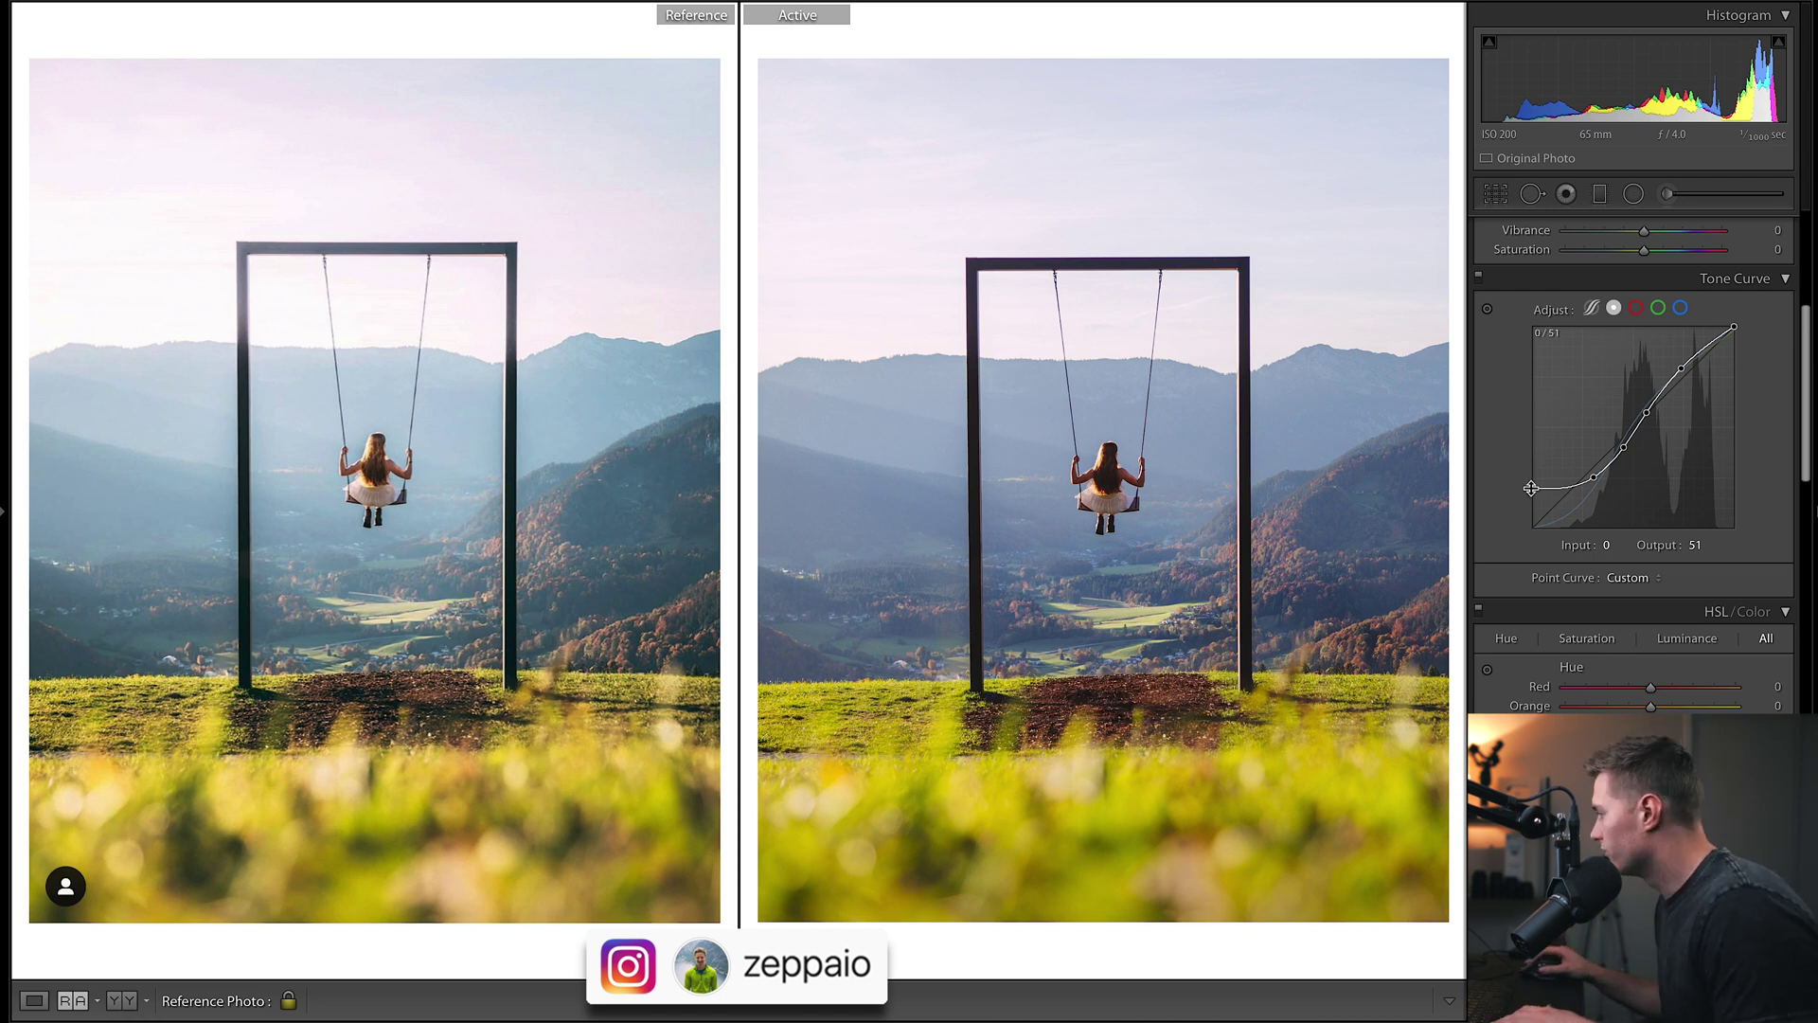
left_click_drag(1531, 489, 1530, 519)
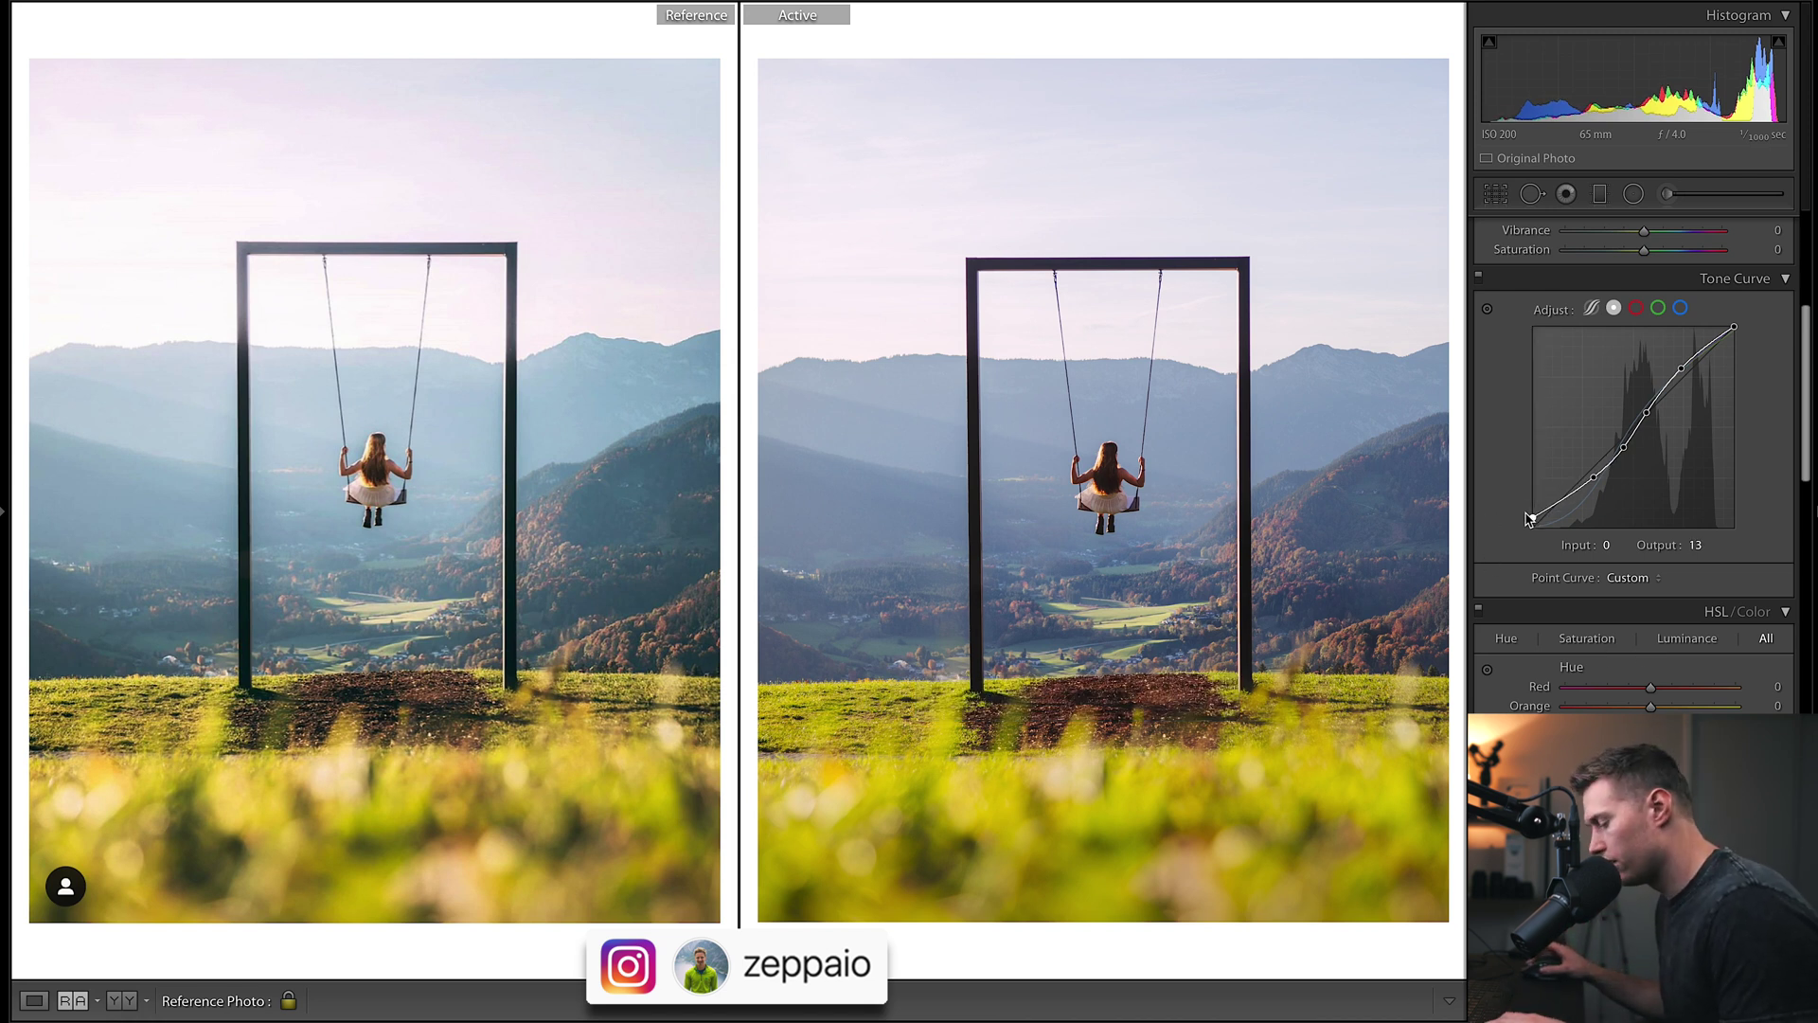
key("ctrl+z")
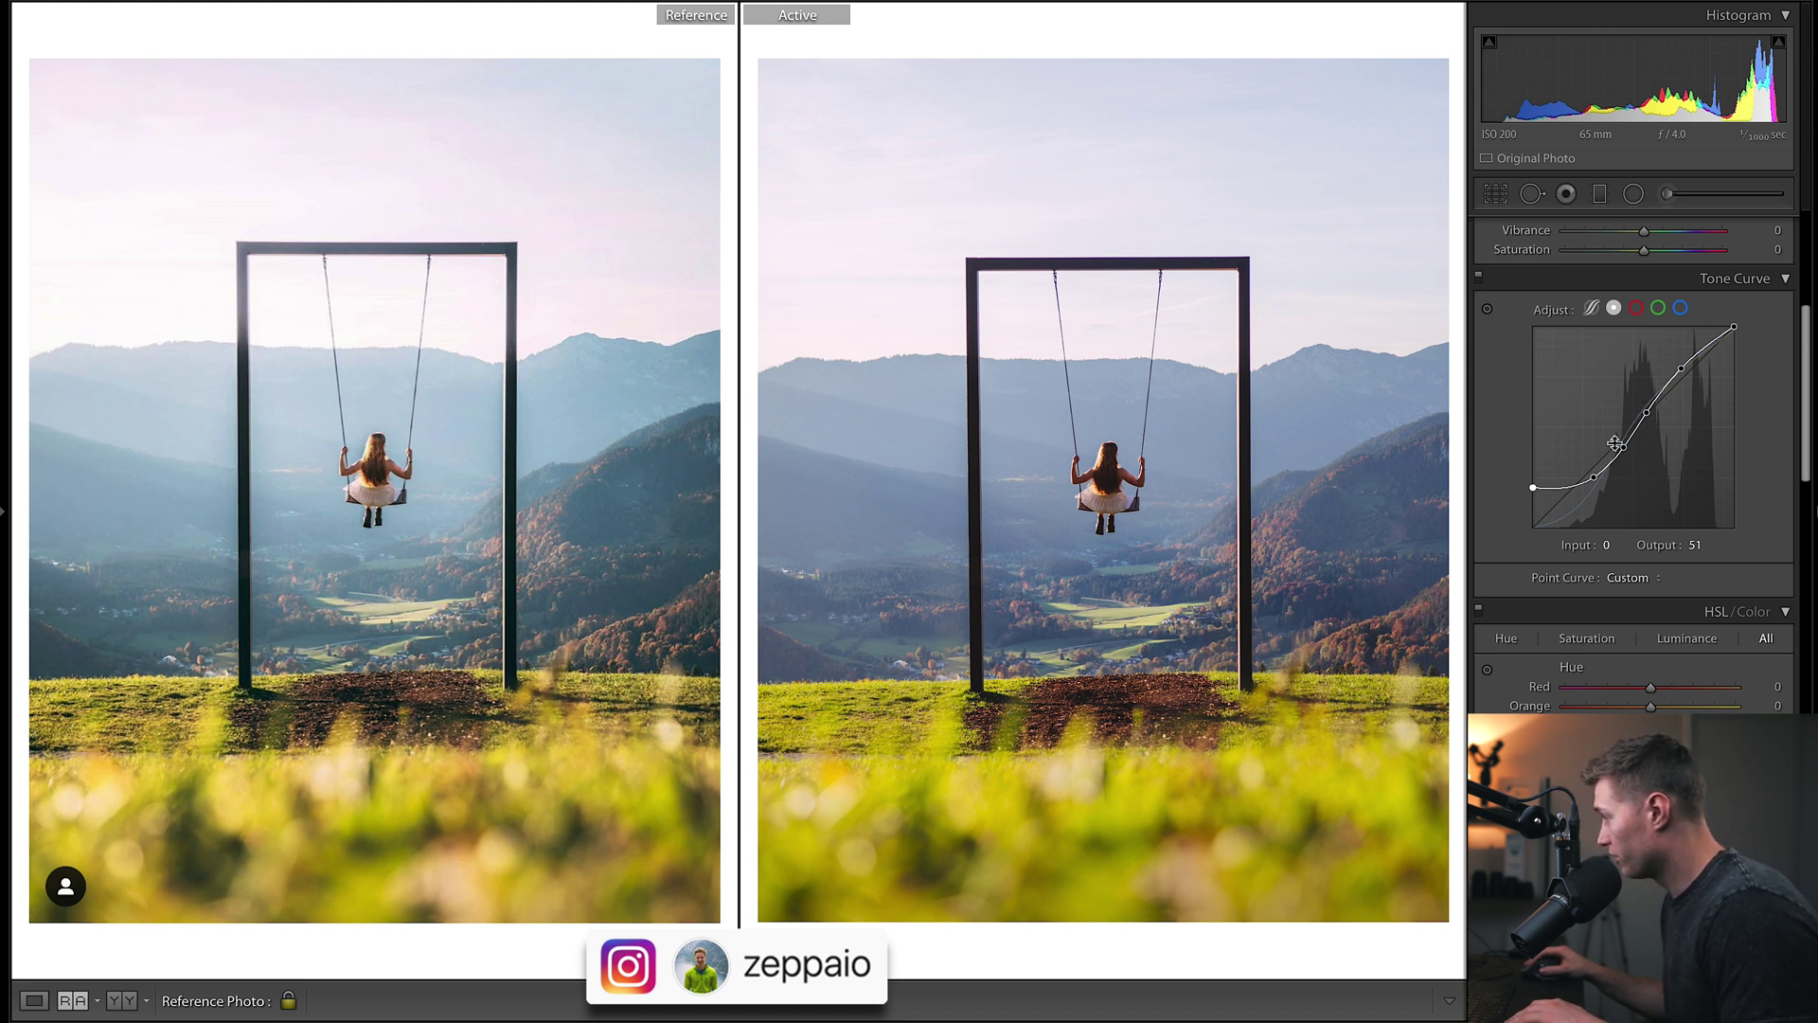
Review the red, green and blue channel curves again and return to the combined RGB curve
scroll(1654, 397, "up", 1)
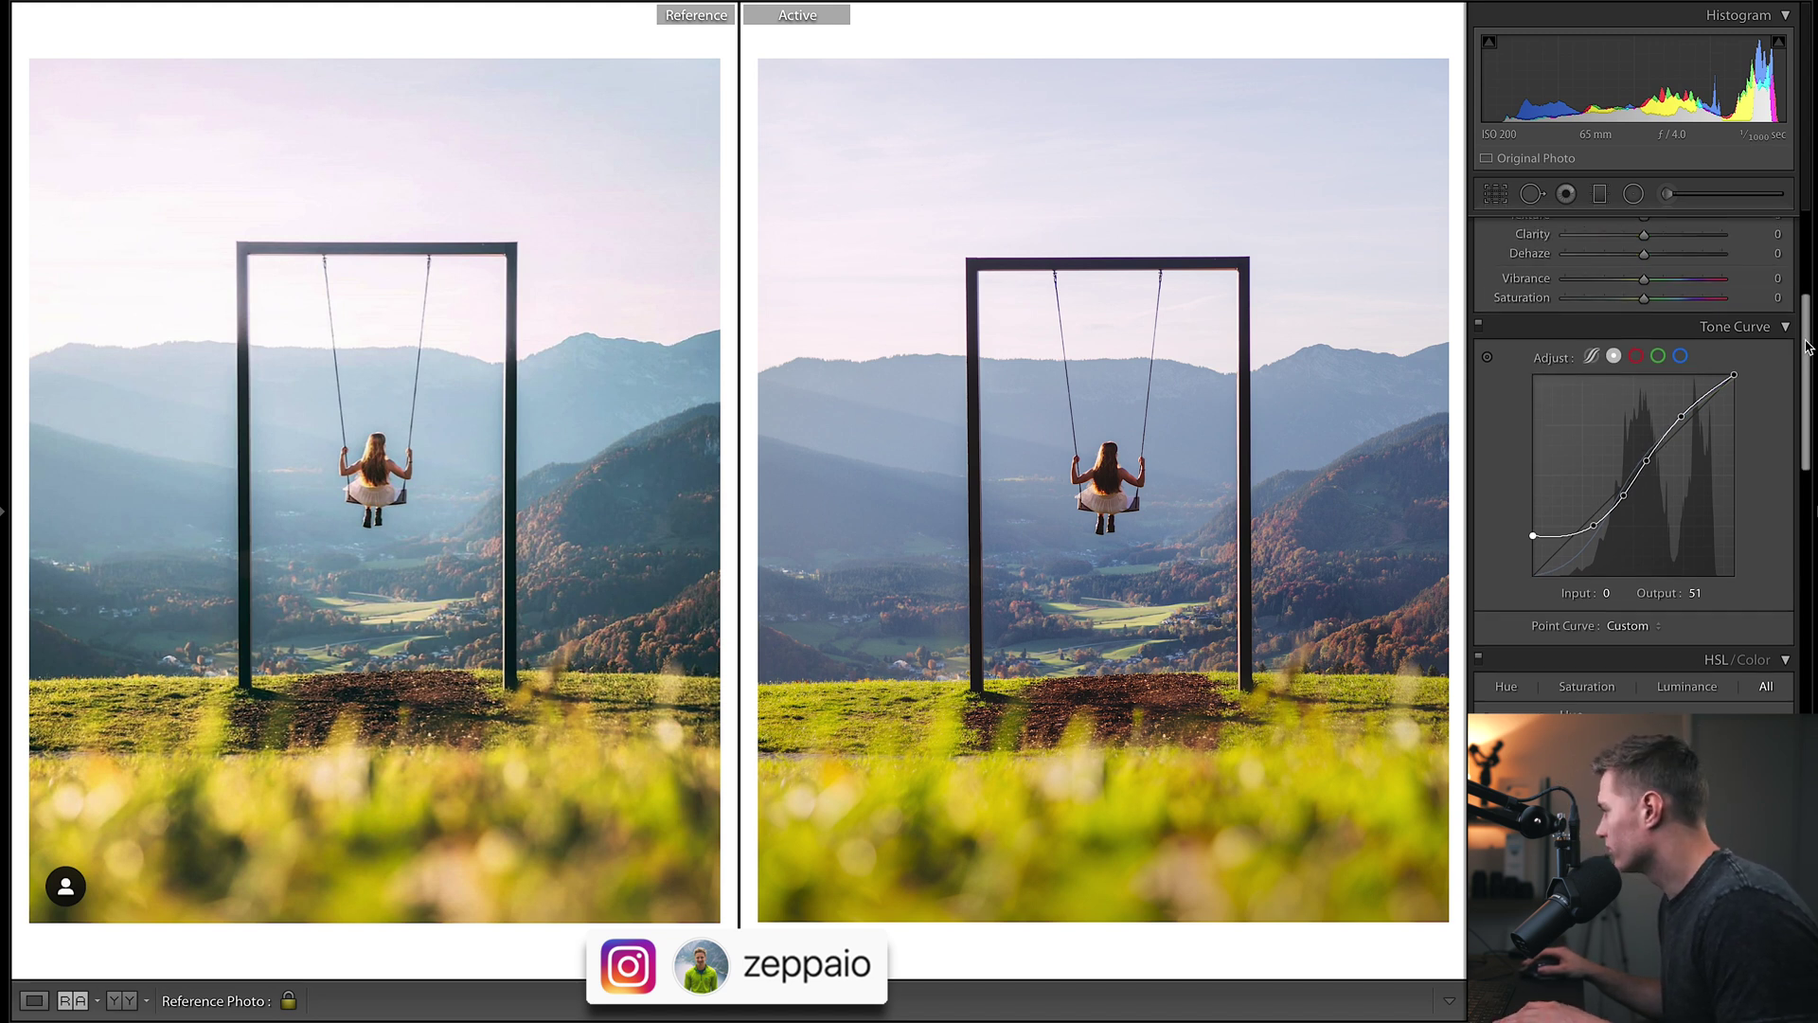
left_click(1636, 359)
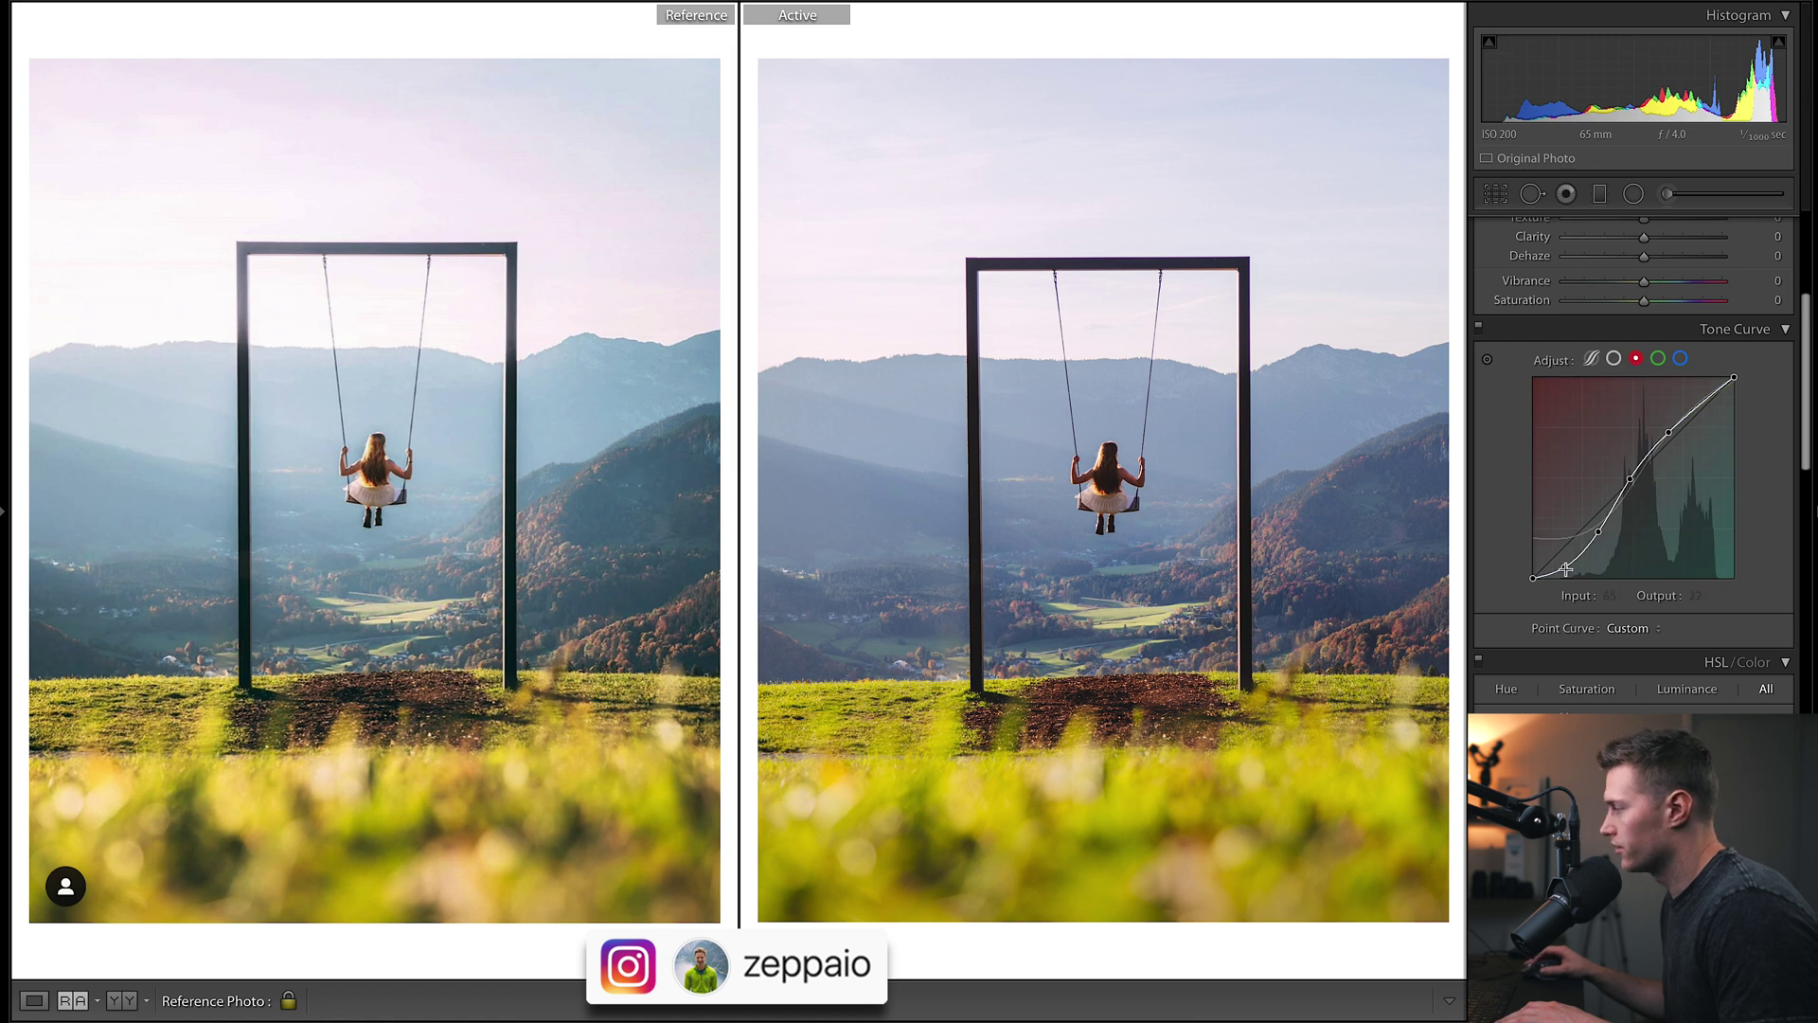
left_click(1657, 360)
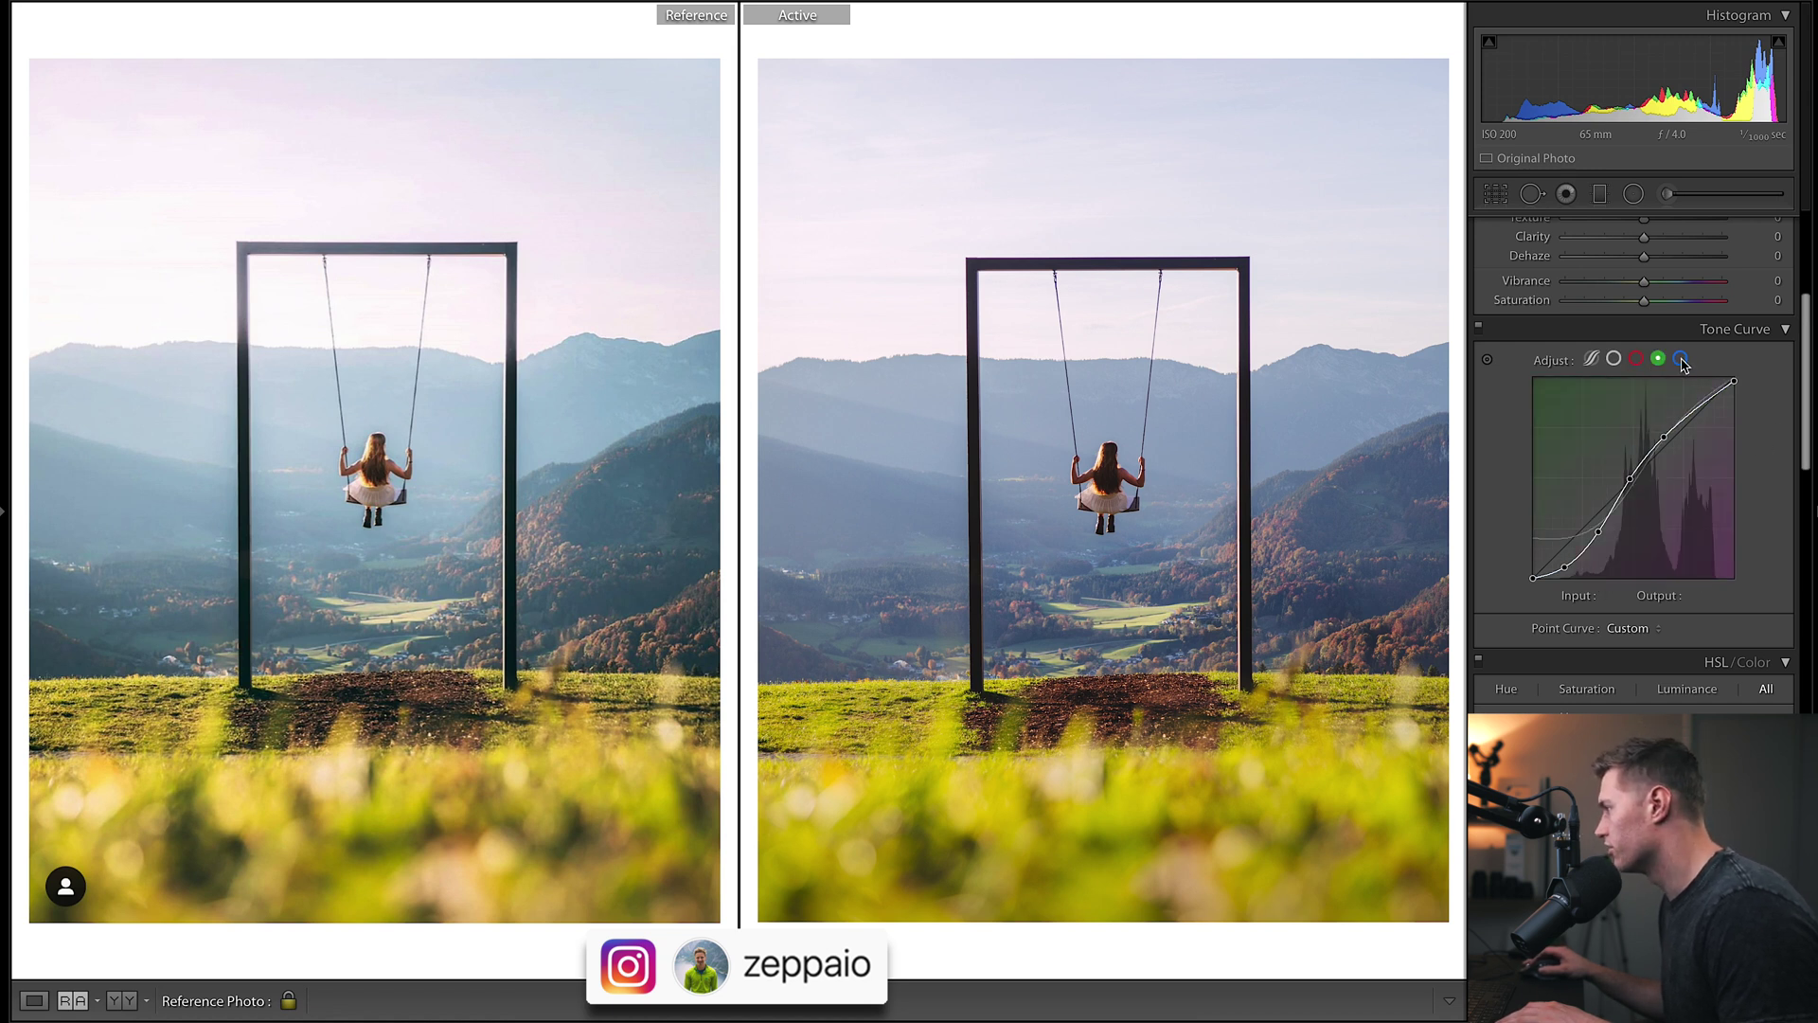
left_click(1681, 360)
left_click(1636, 359)
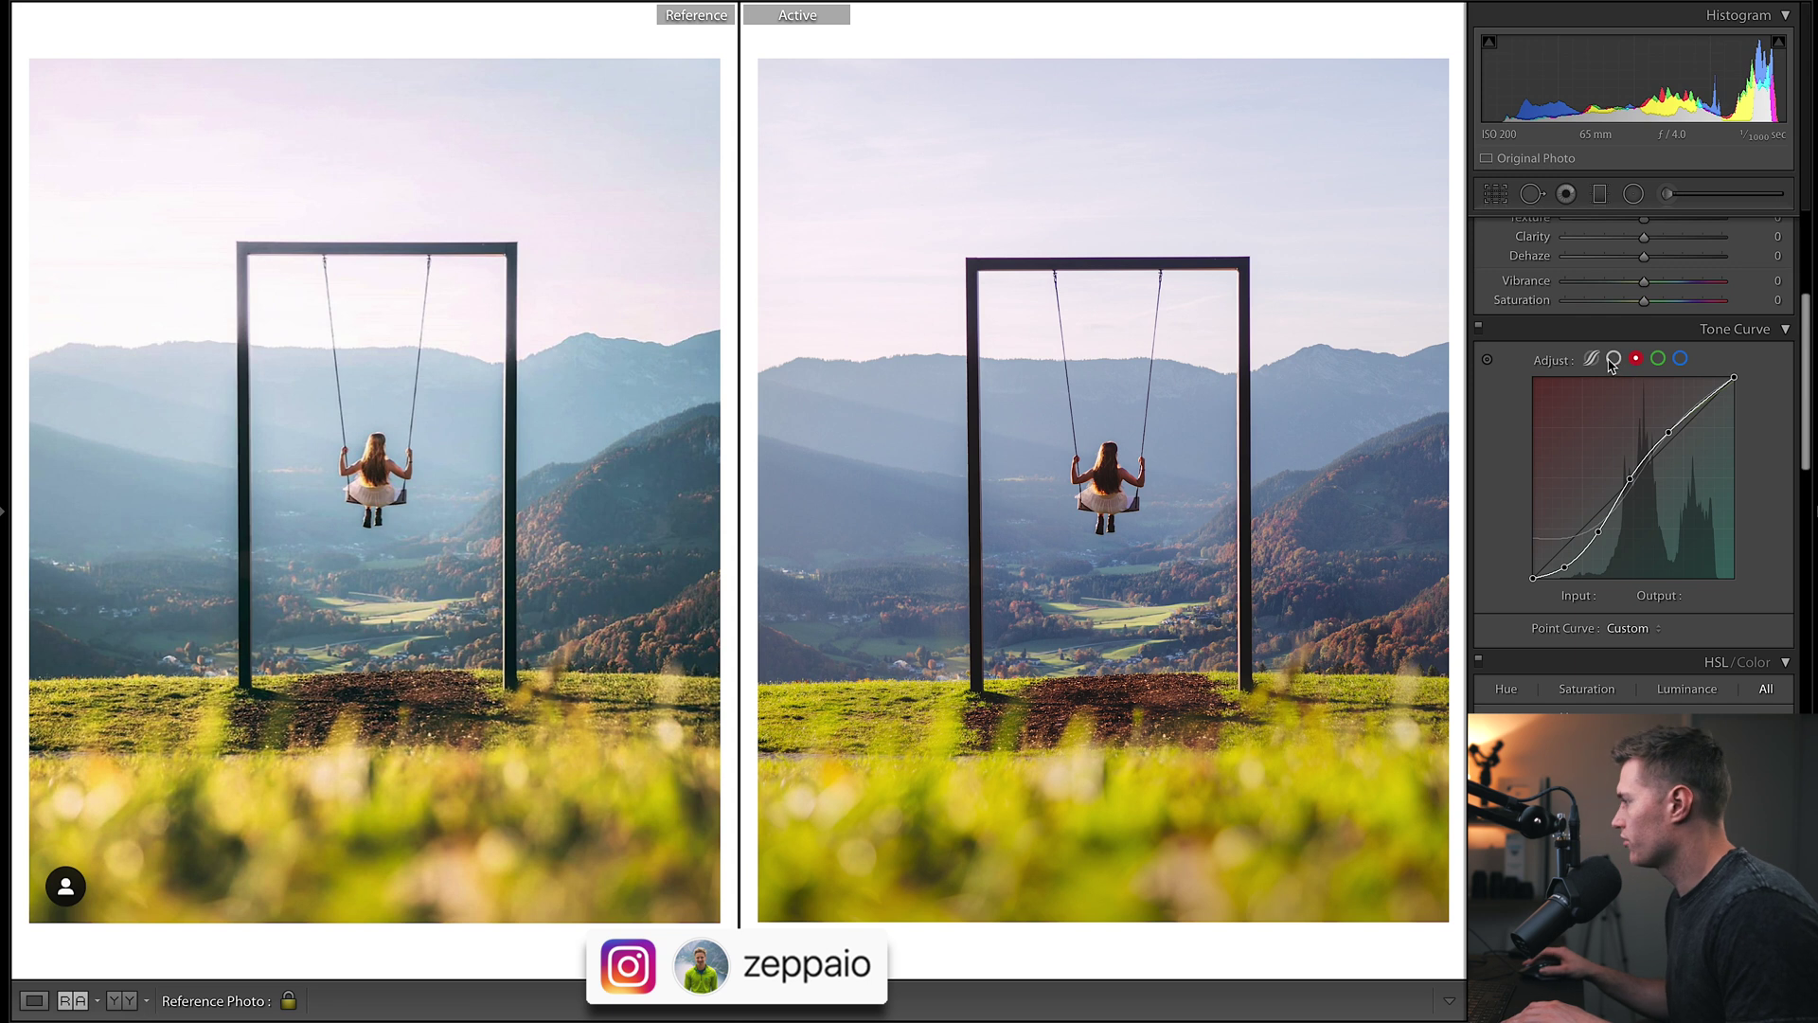
left_click(1614, 361)
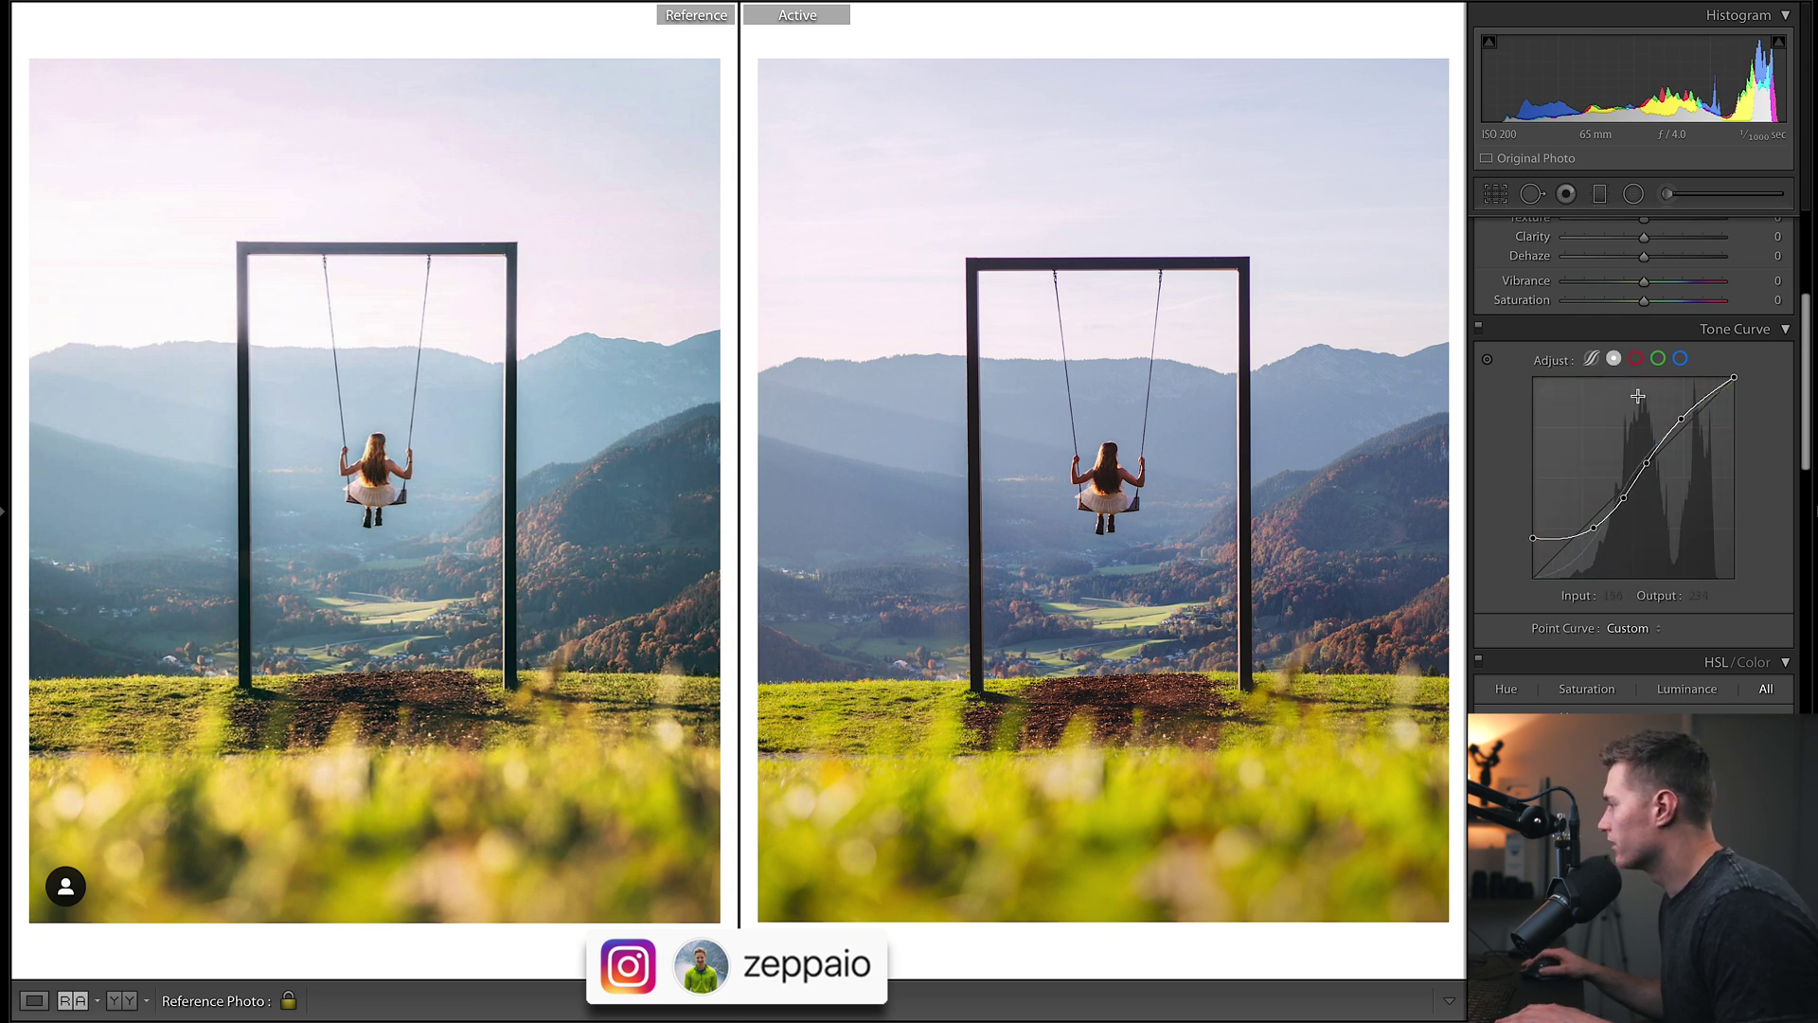
Reset the combined RGB channel curve and compare the photo with the Tone Curve switched off and on
right_click(1684, 443)
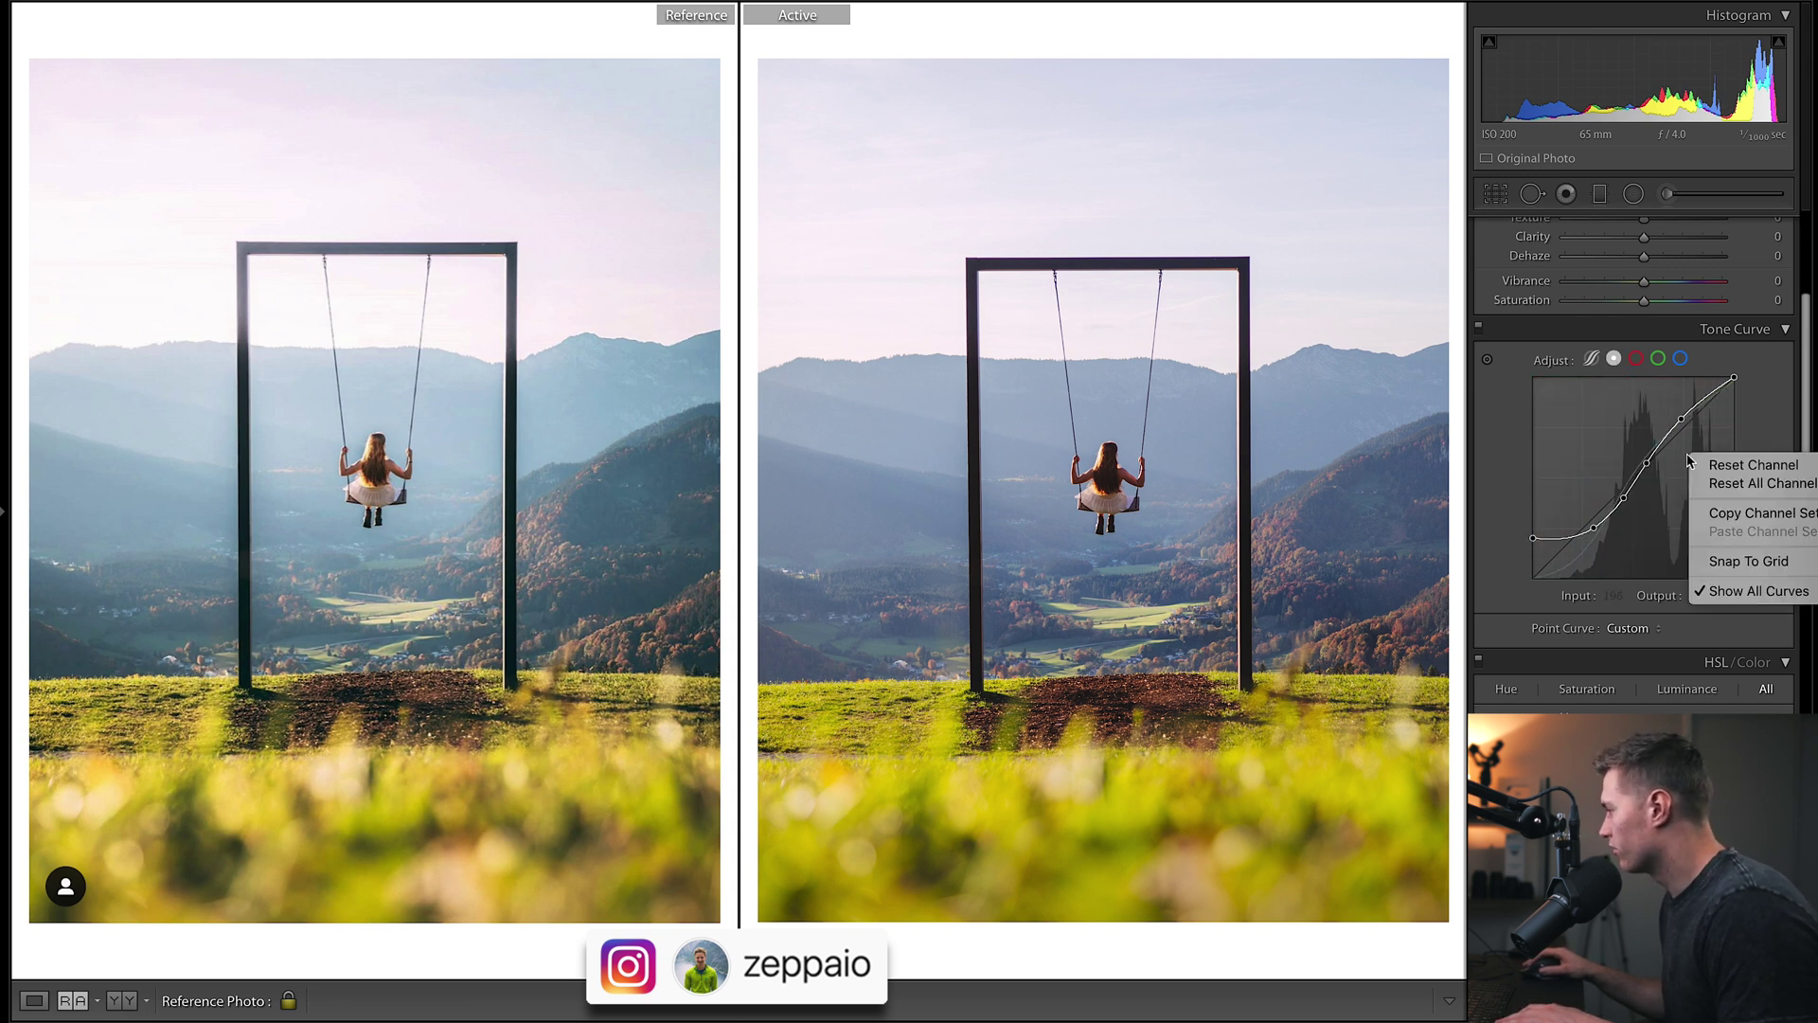
left_click(1741, 481)
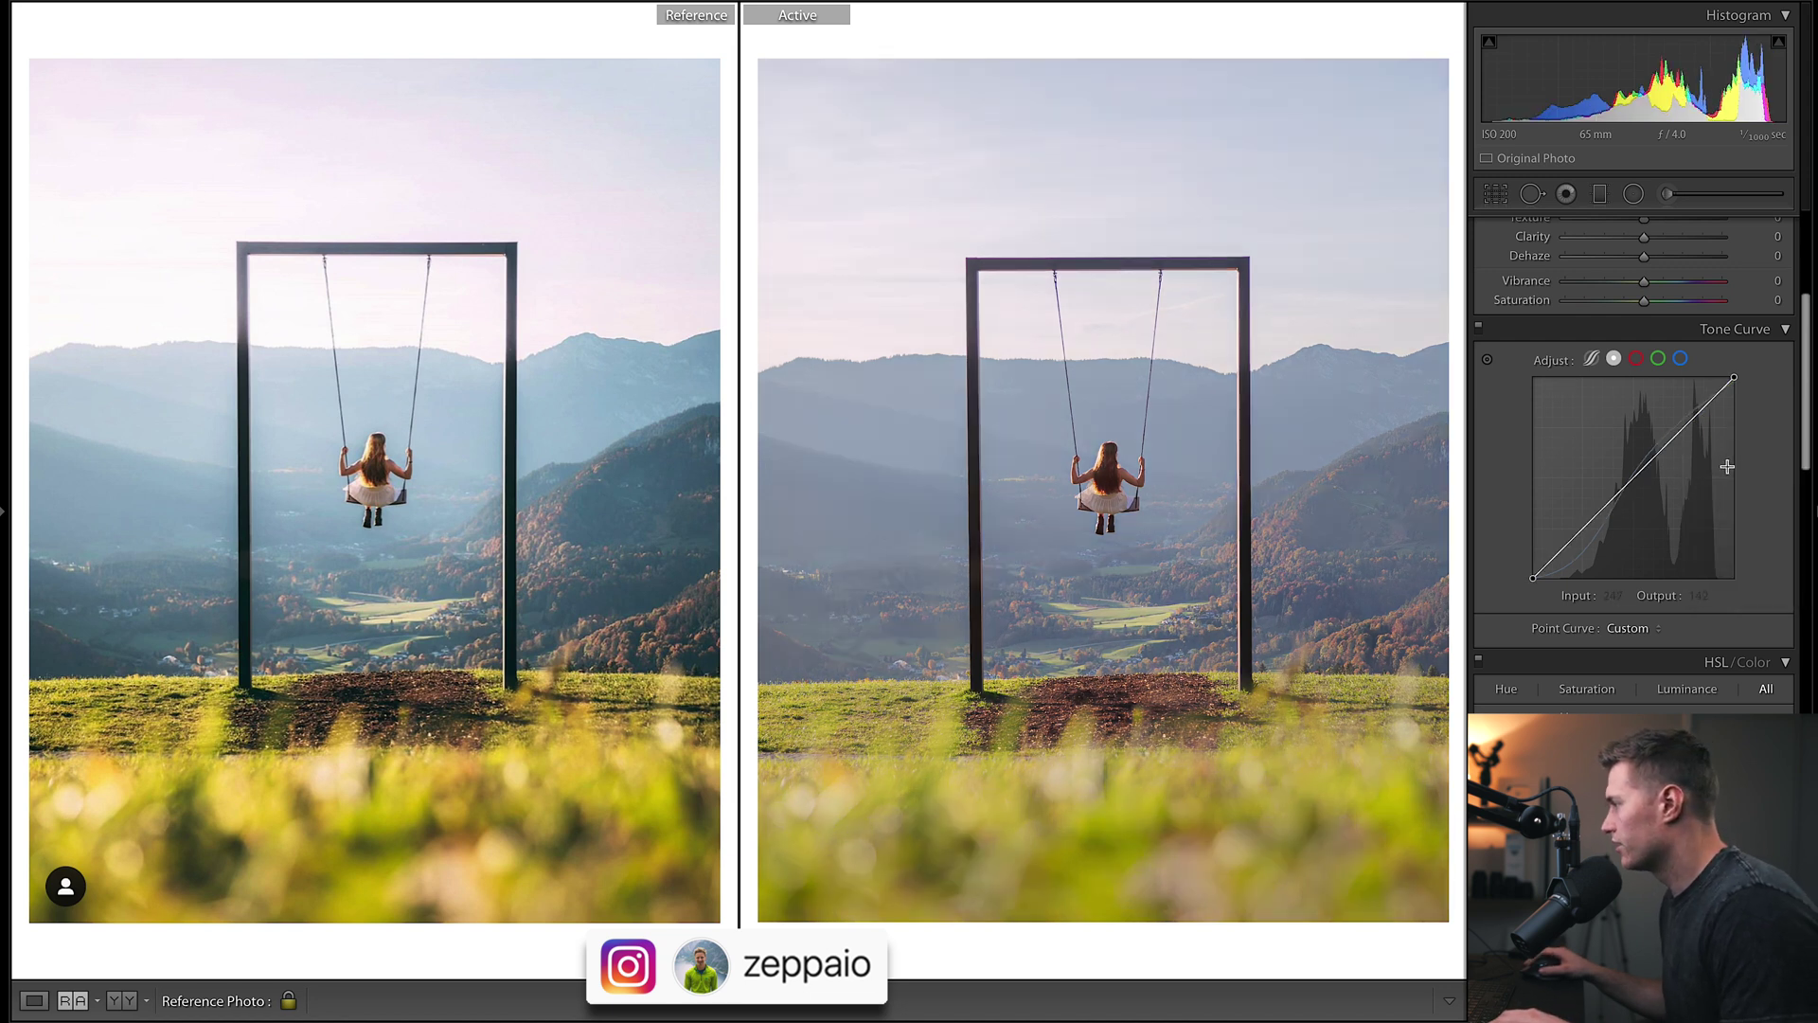
left_click(1478, 329)
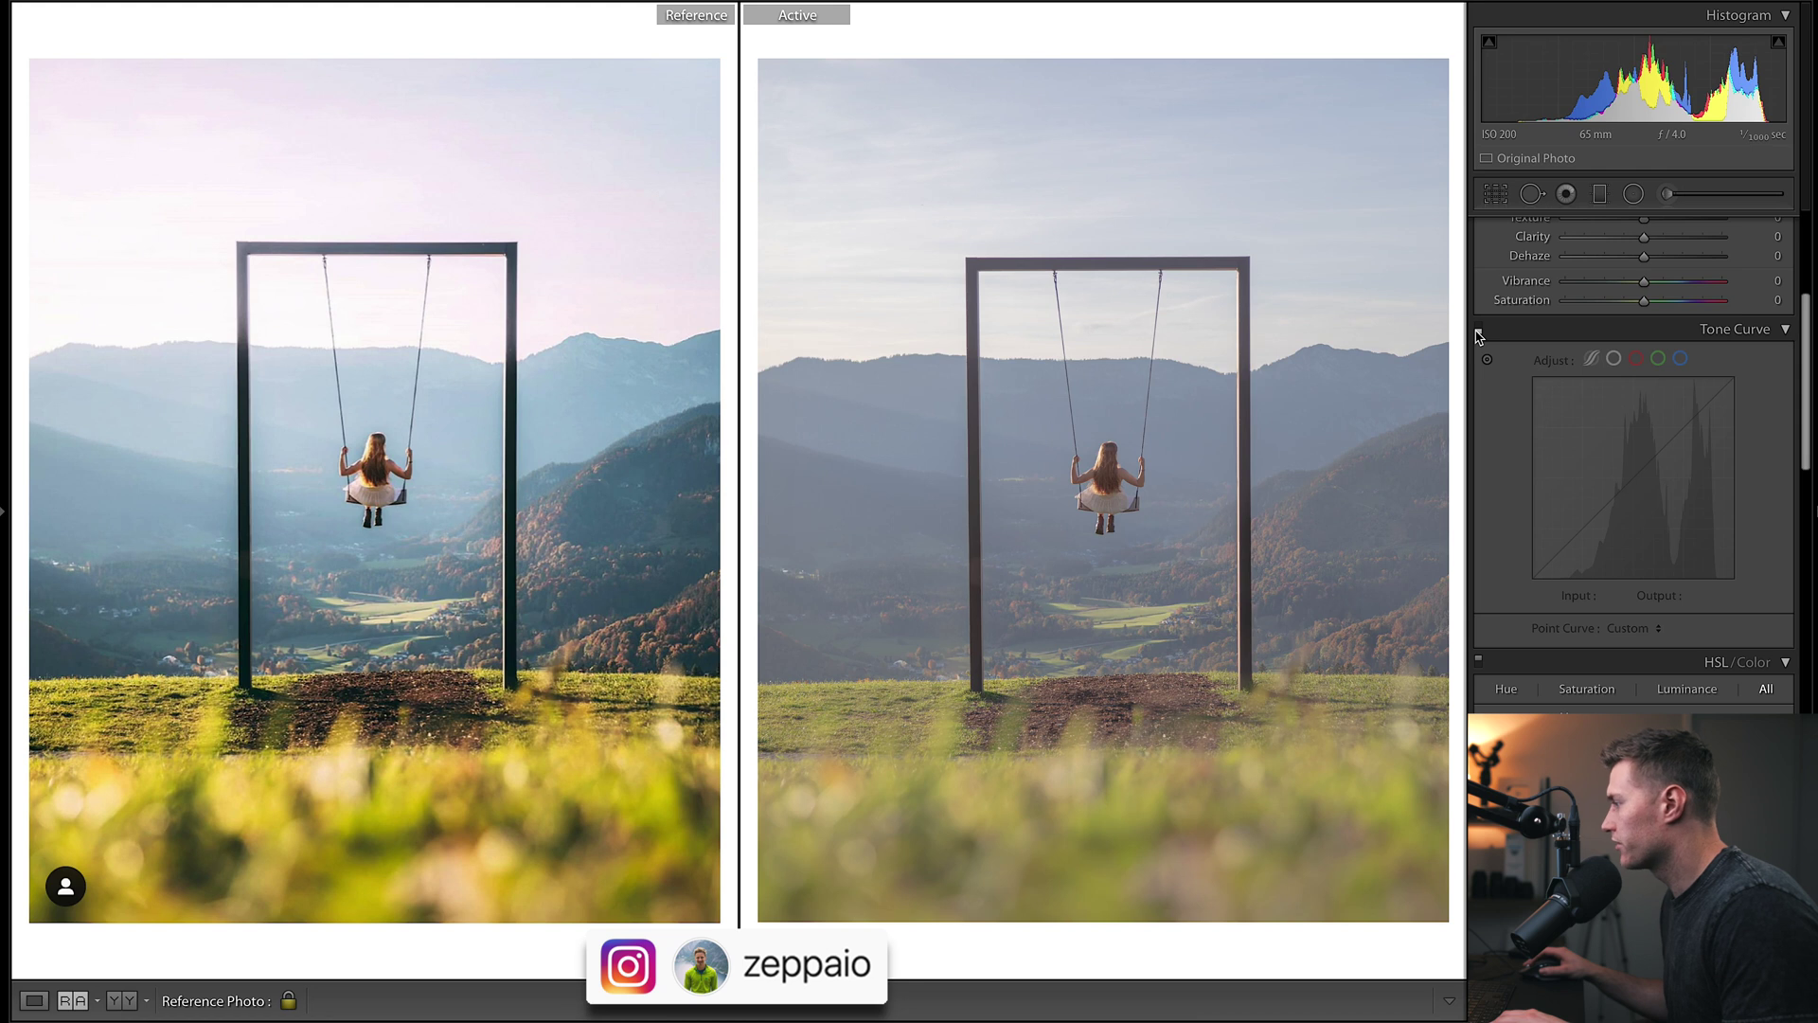
left_click(1478, 329)
left_click(1478, 328)
left_click(1479, 329)
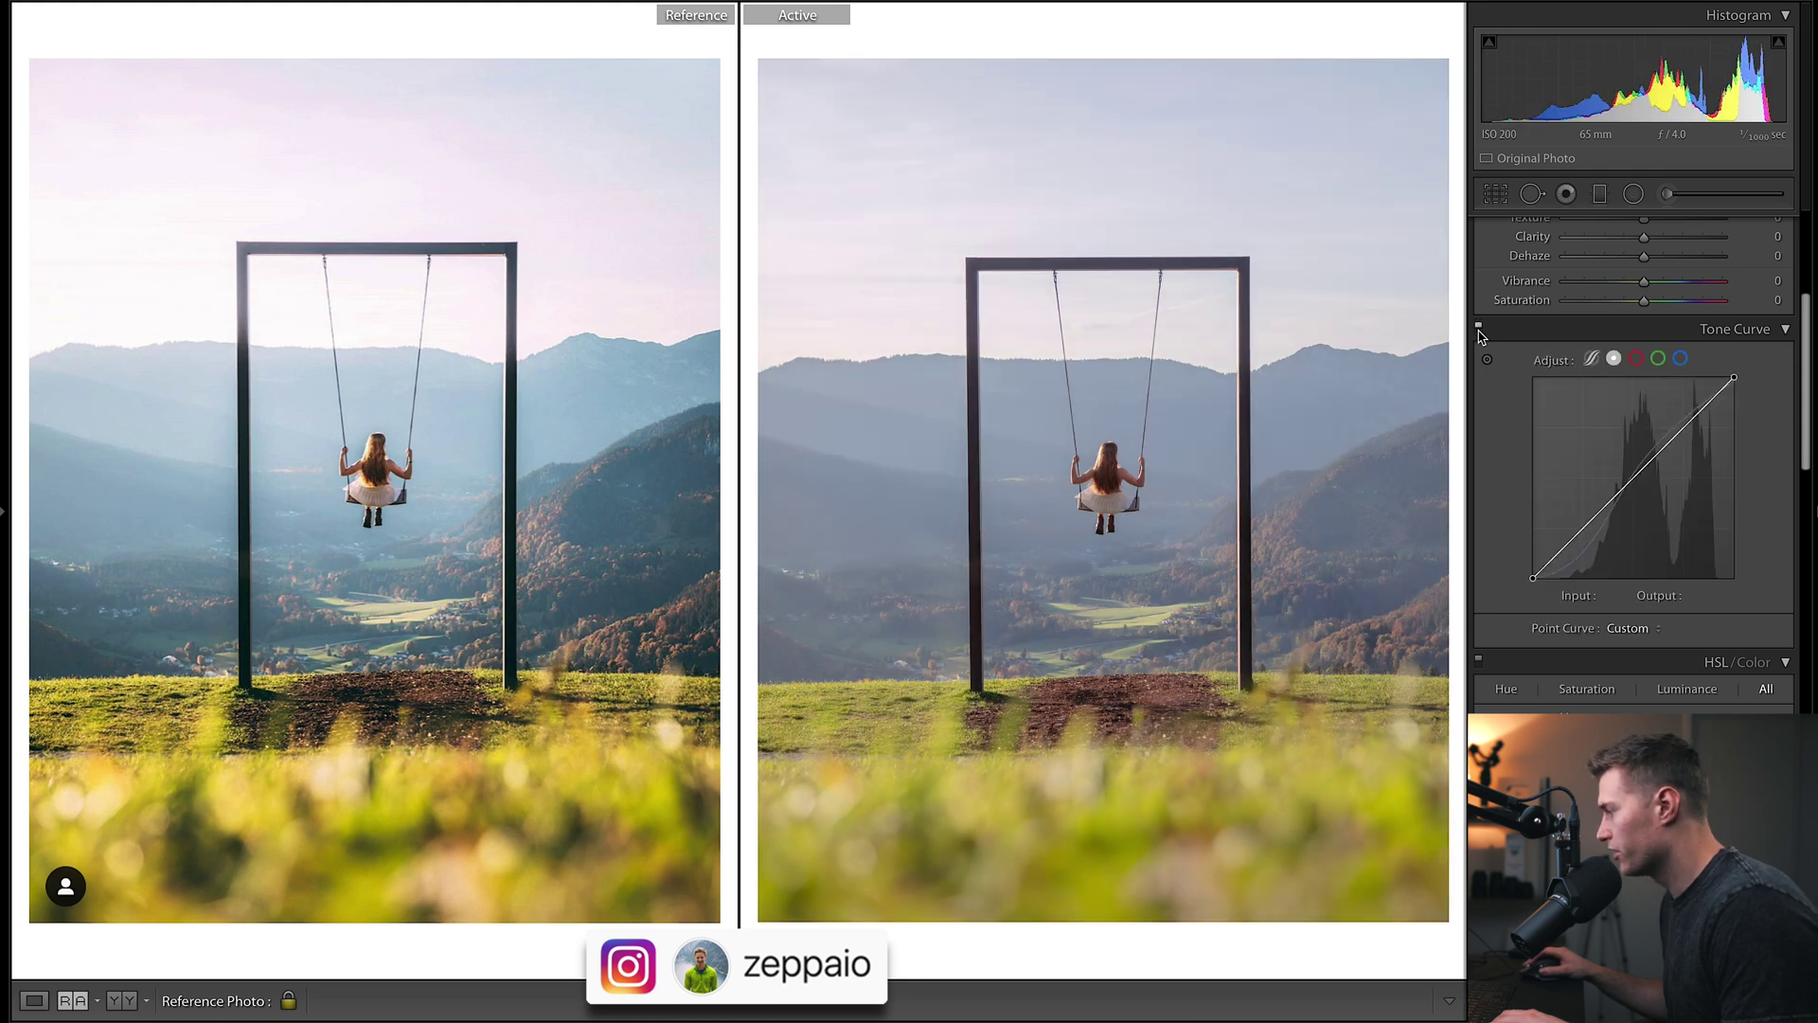
Undo the Tone Curve on/off switching and the channel reset to restore the custom combined RGB curve
key("ctrl+z")
key("ctrl+z")
key("ctrl+z")
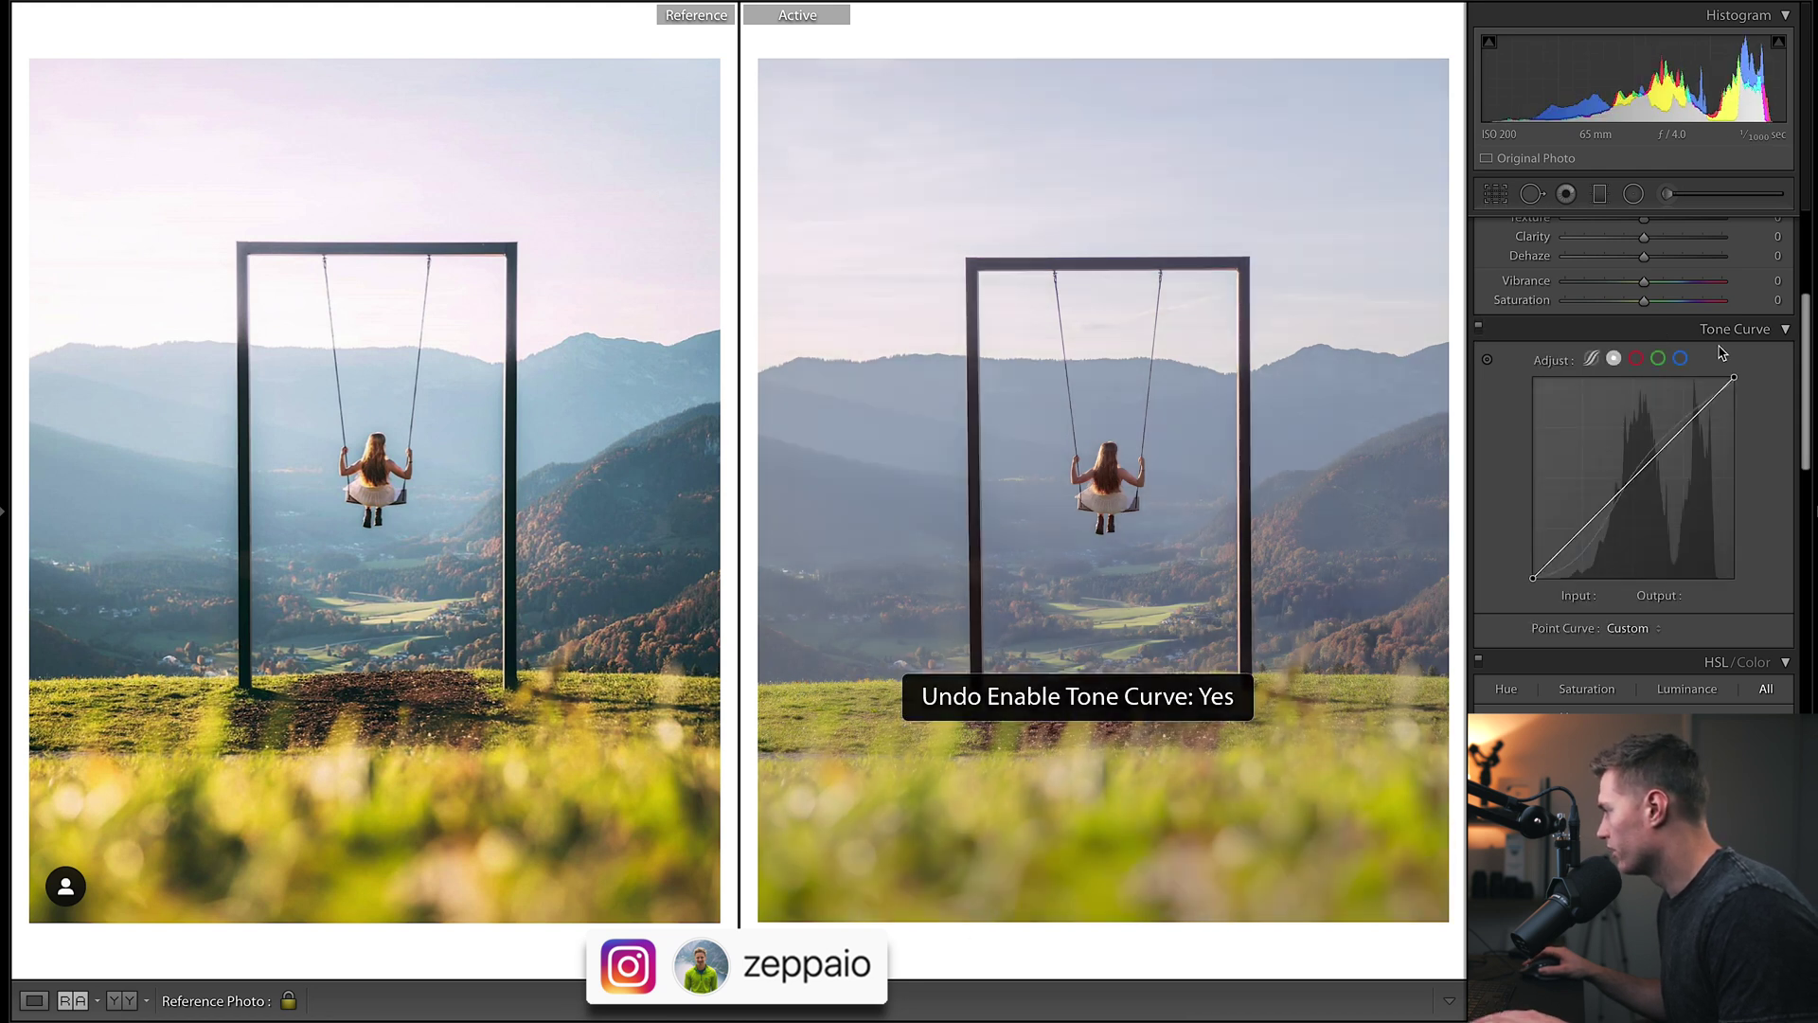
key("ctrl+z")
key("ctrl+z")
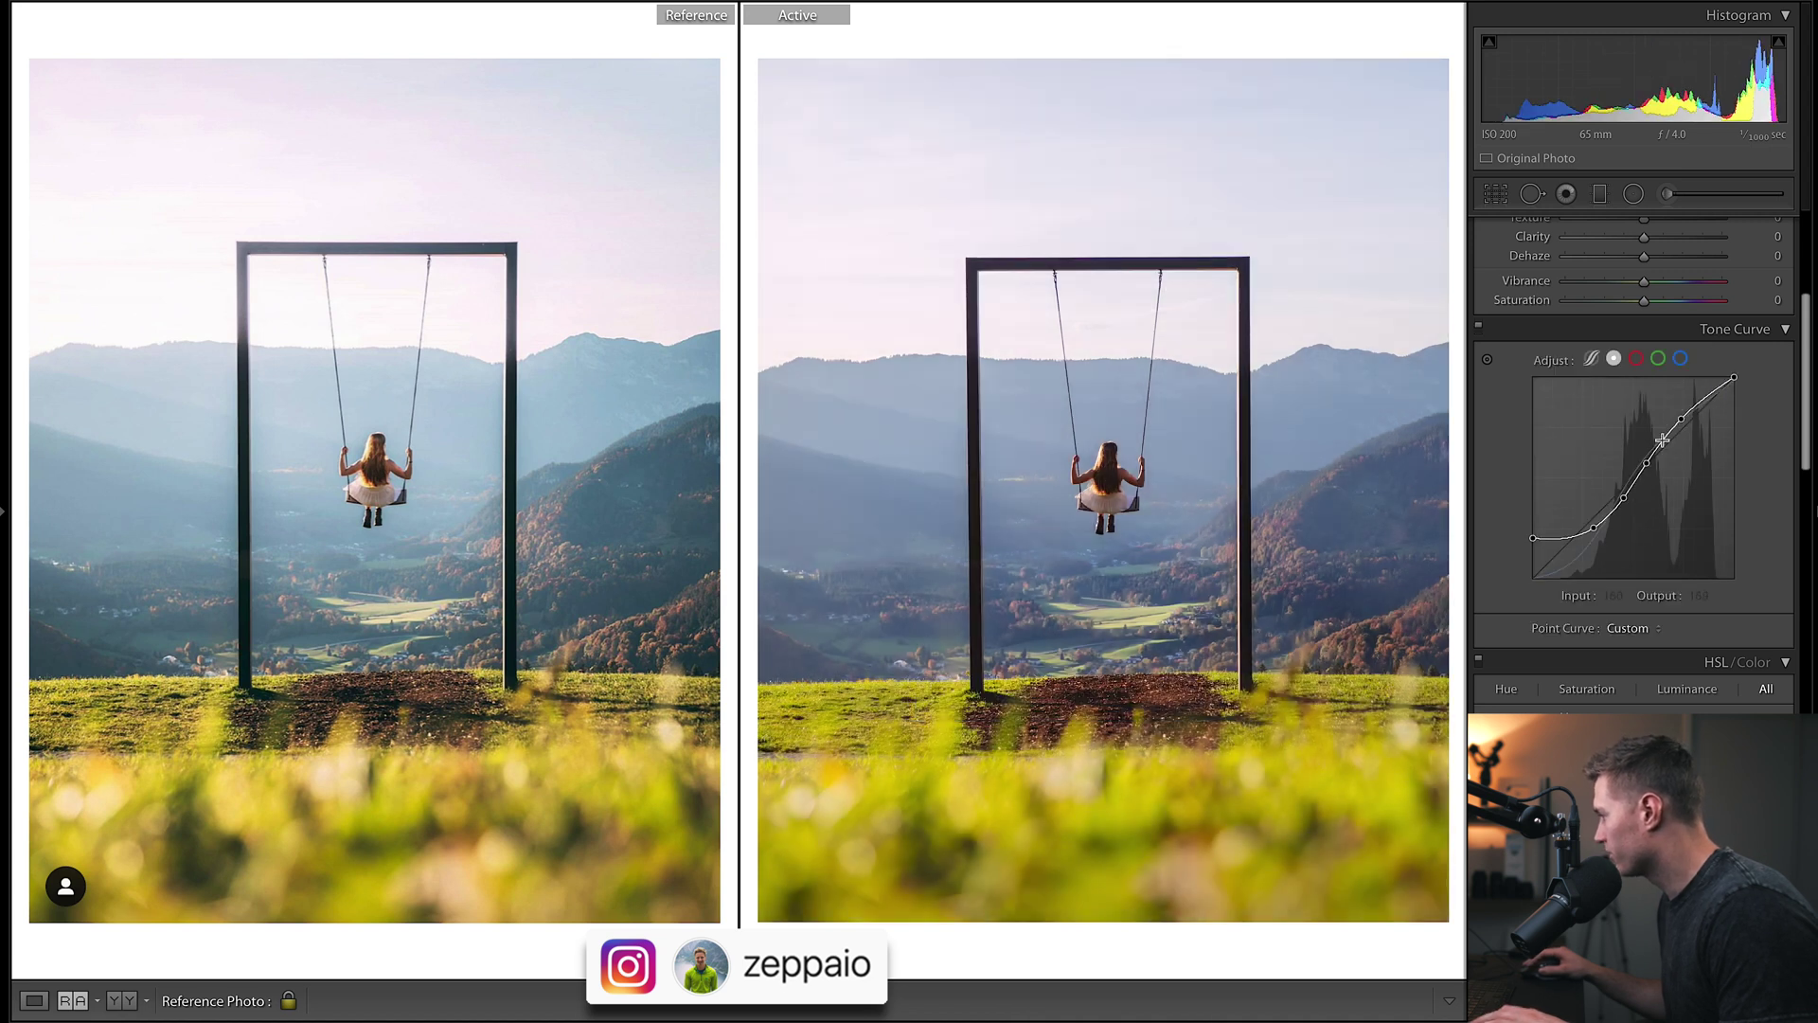
Try moving the middle and upper points of the combined RGB curve, undoing each trial
left_click_drag(1622, 494, 1638, 461)
key("ctrl+z")
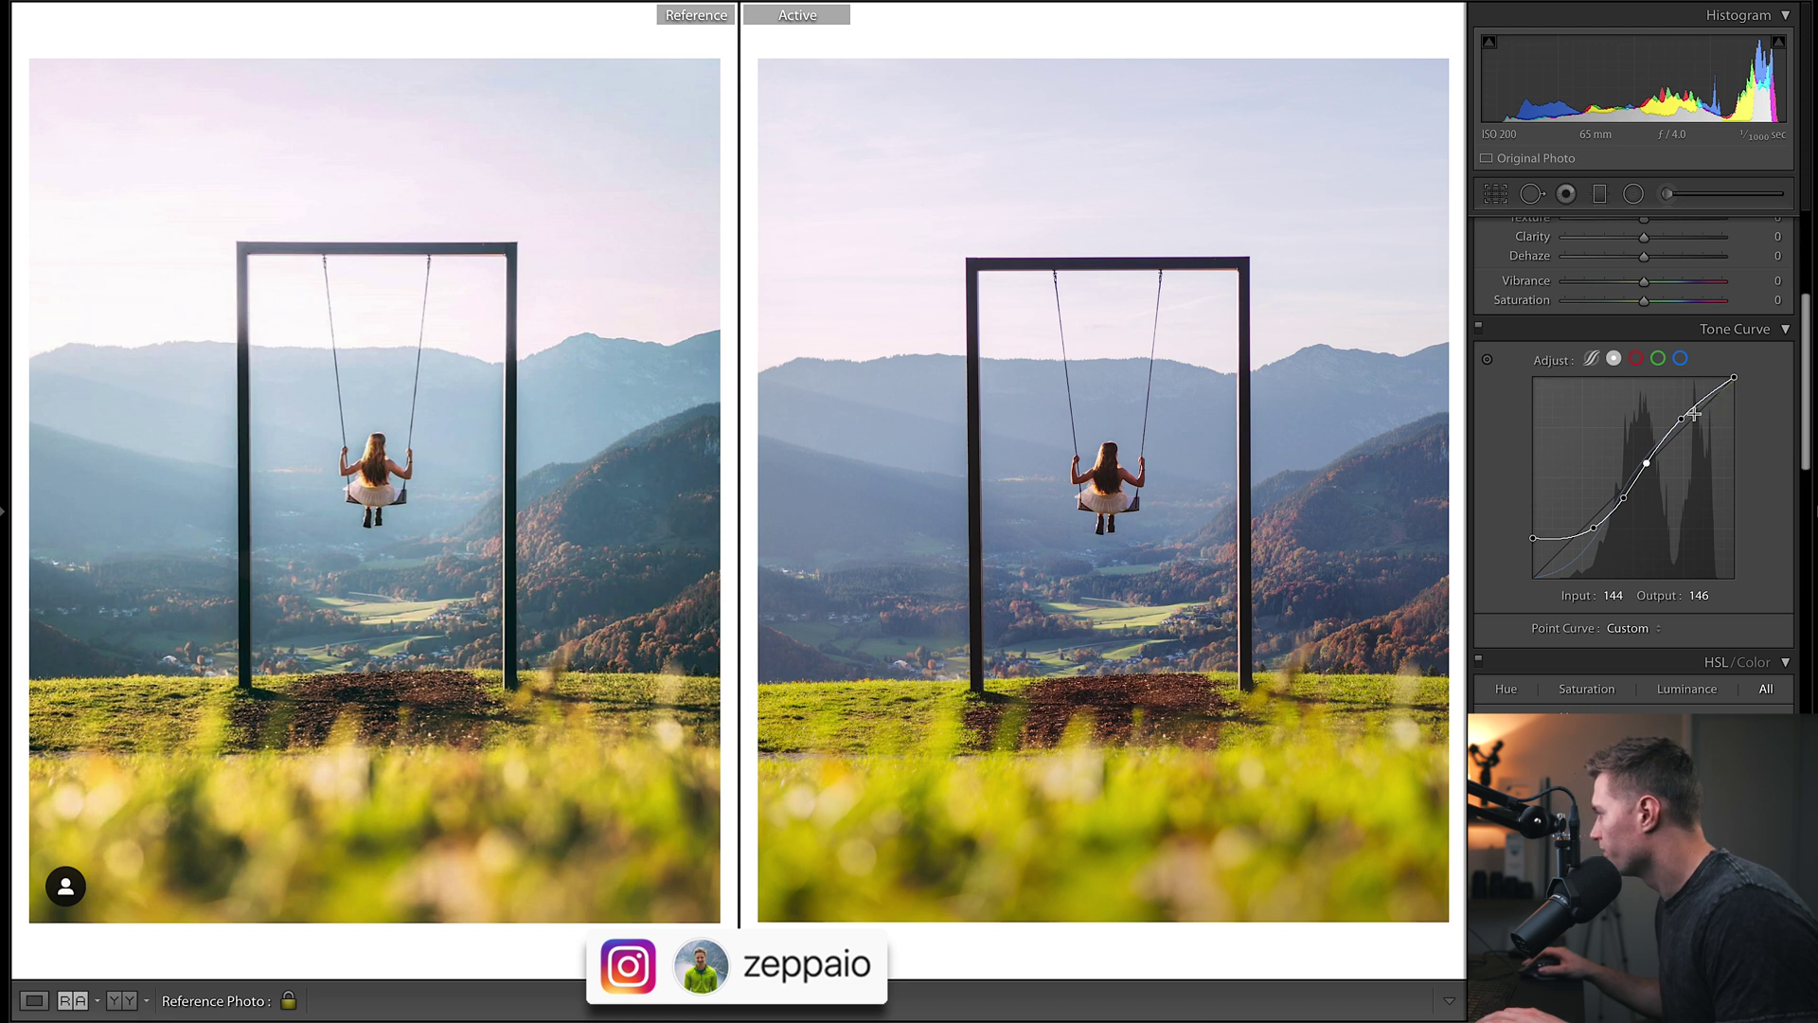
left_click_drag(1680, 418, 1670, 415)
key("ctrl+z")
Try lowering the combined RGB curve's white point and its upper midpoint to input 191, output 185, and undo both changes
scroll(1799, 378, "up", 5)
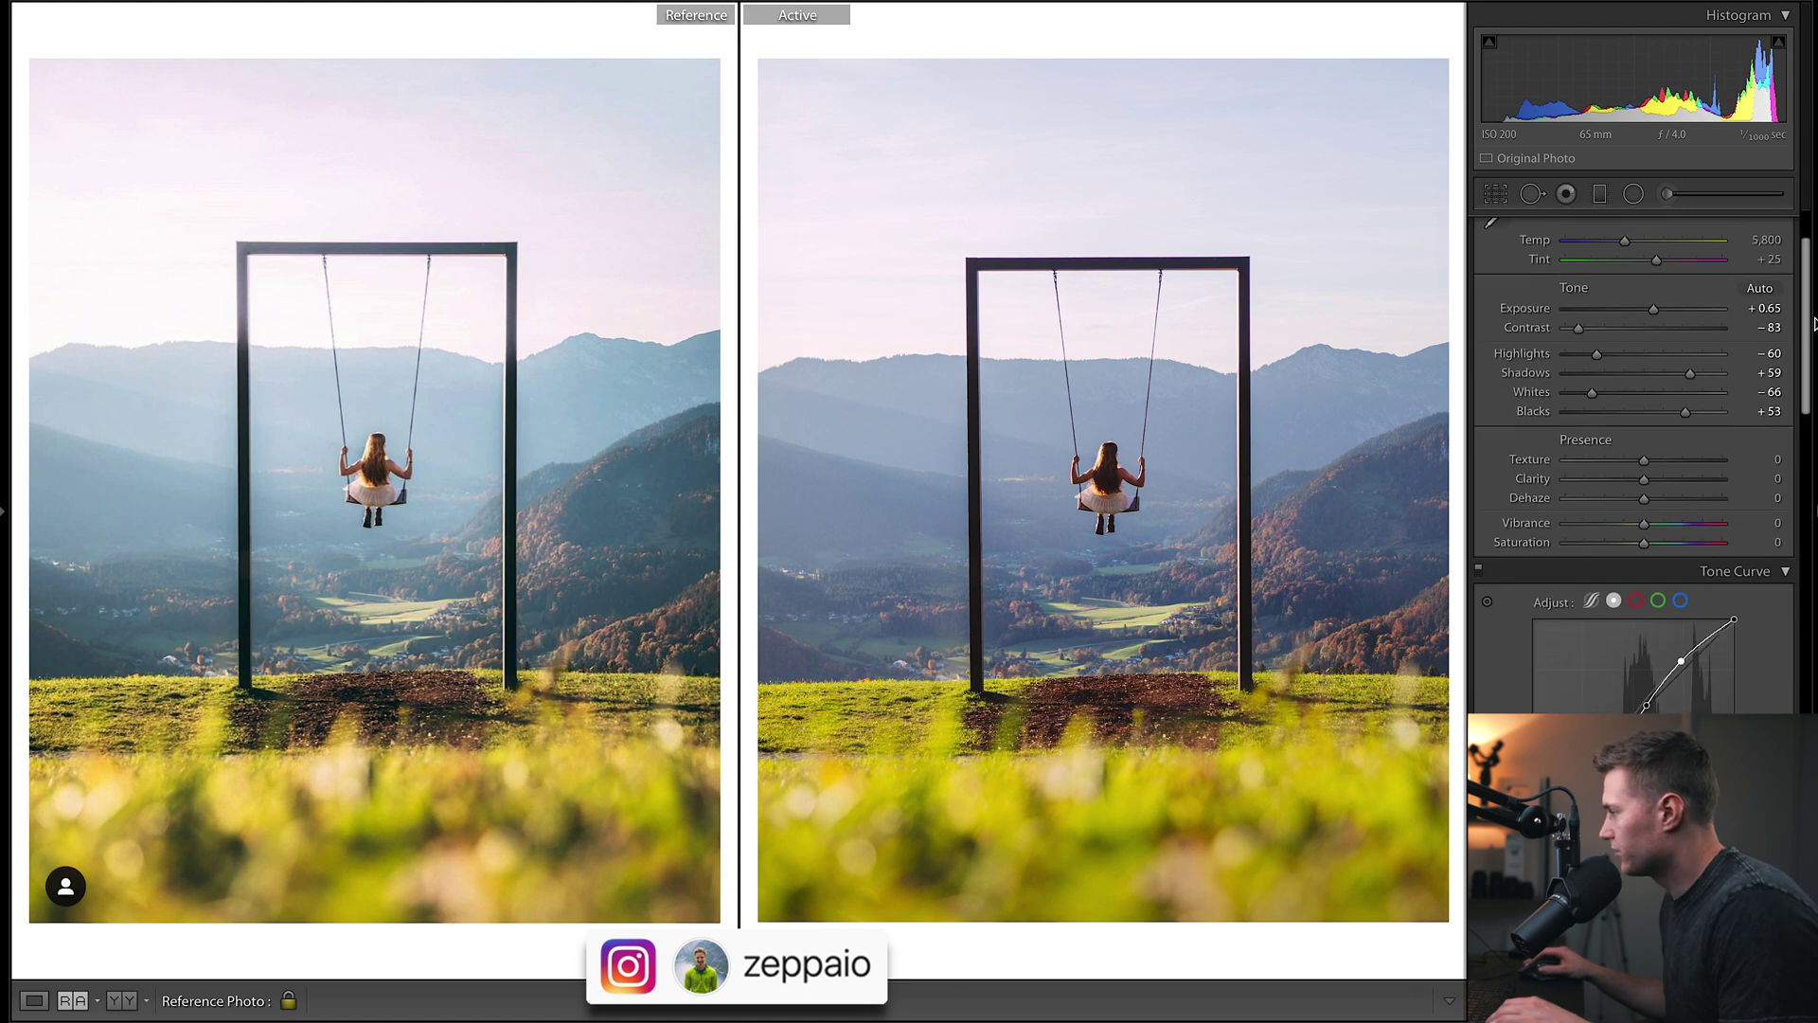
scroll(1814, 322, "up", 1)
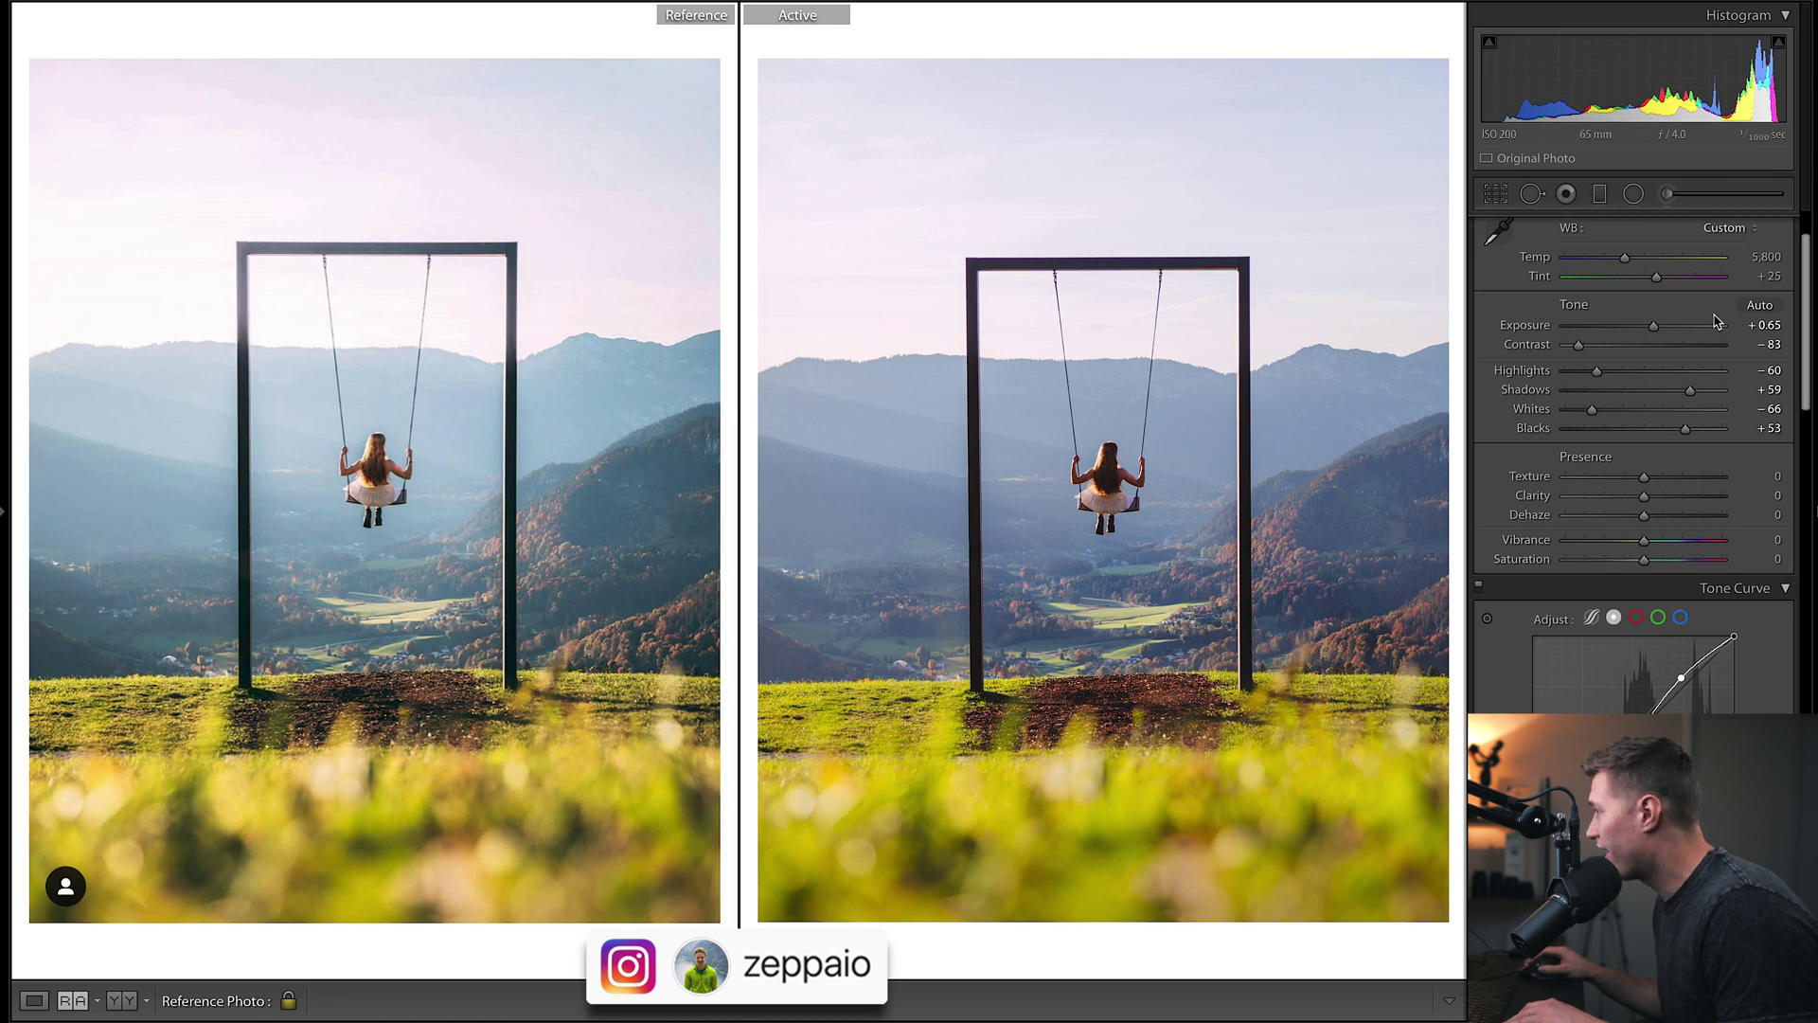
scroll(1770, 322, "down", 5)
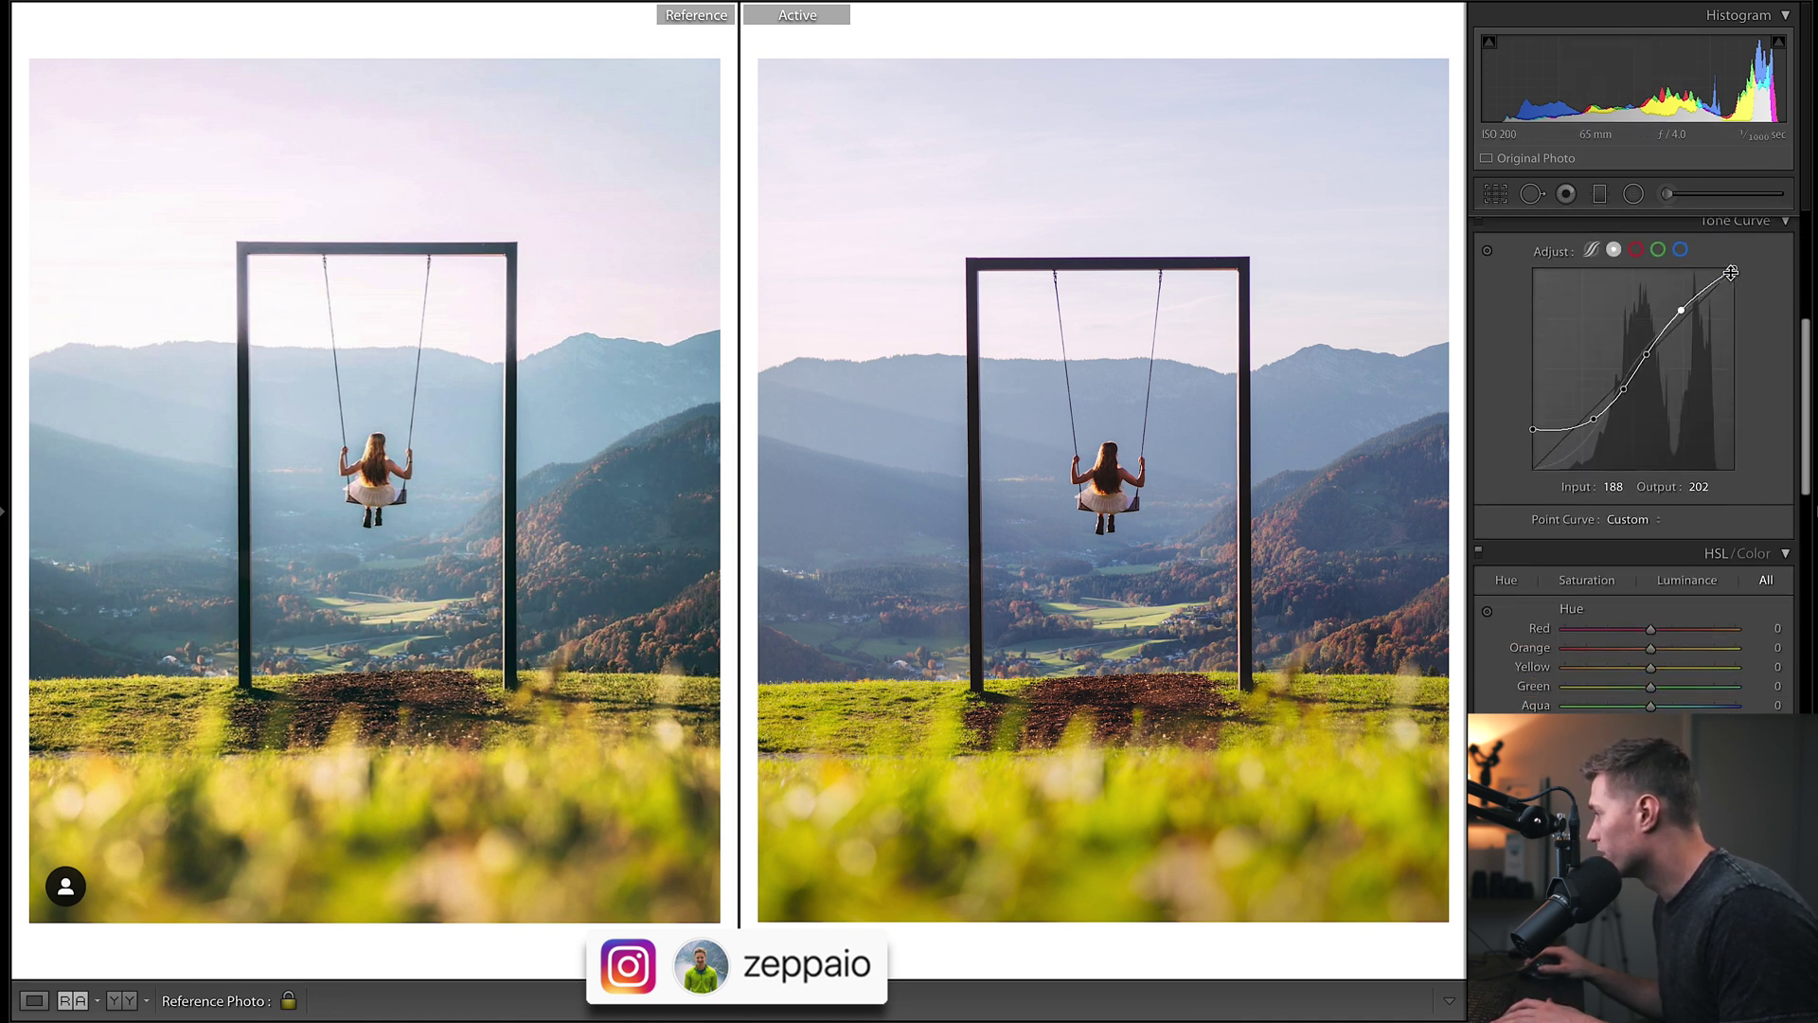
left_click_drag(1731, 273, 1684, 324)
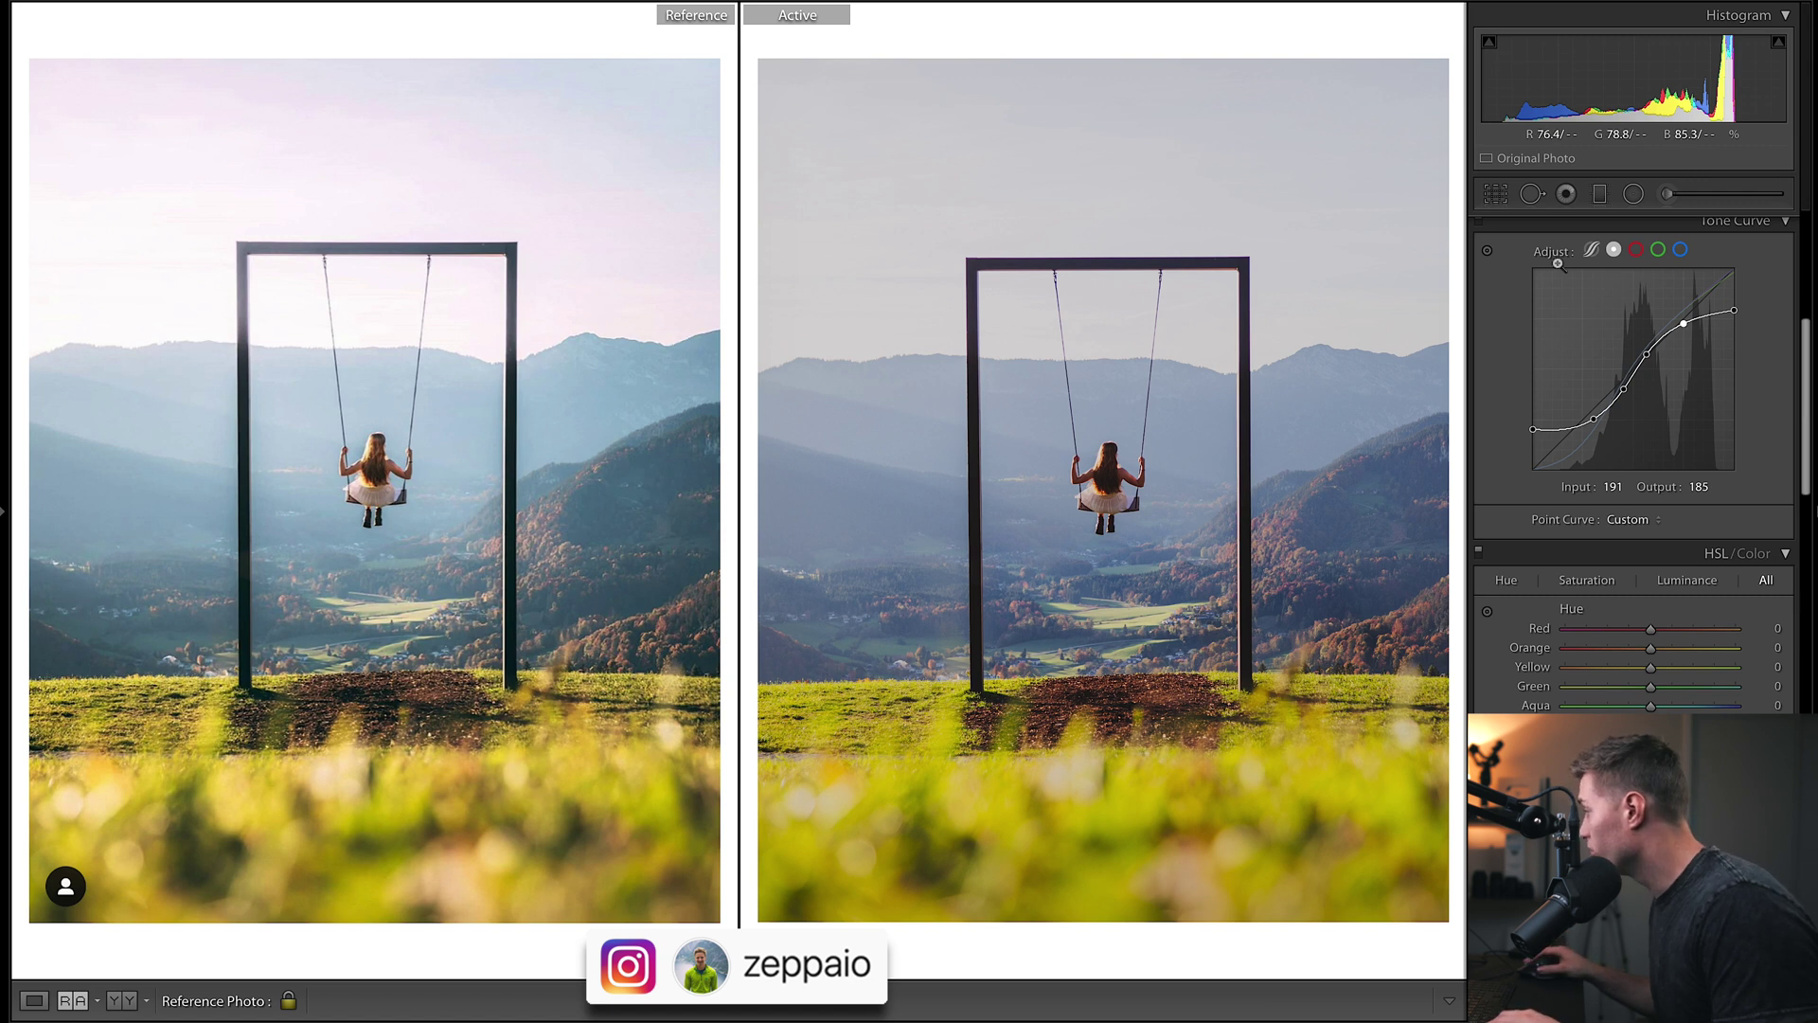
key("ctrl+z")
key("ctrl+z")
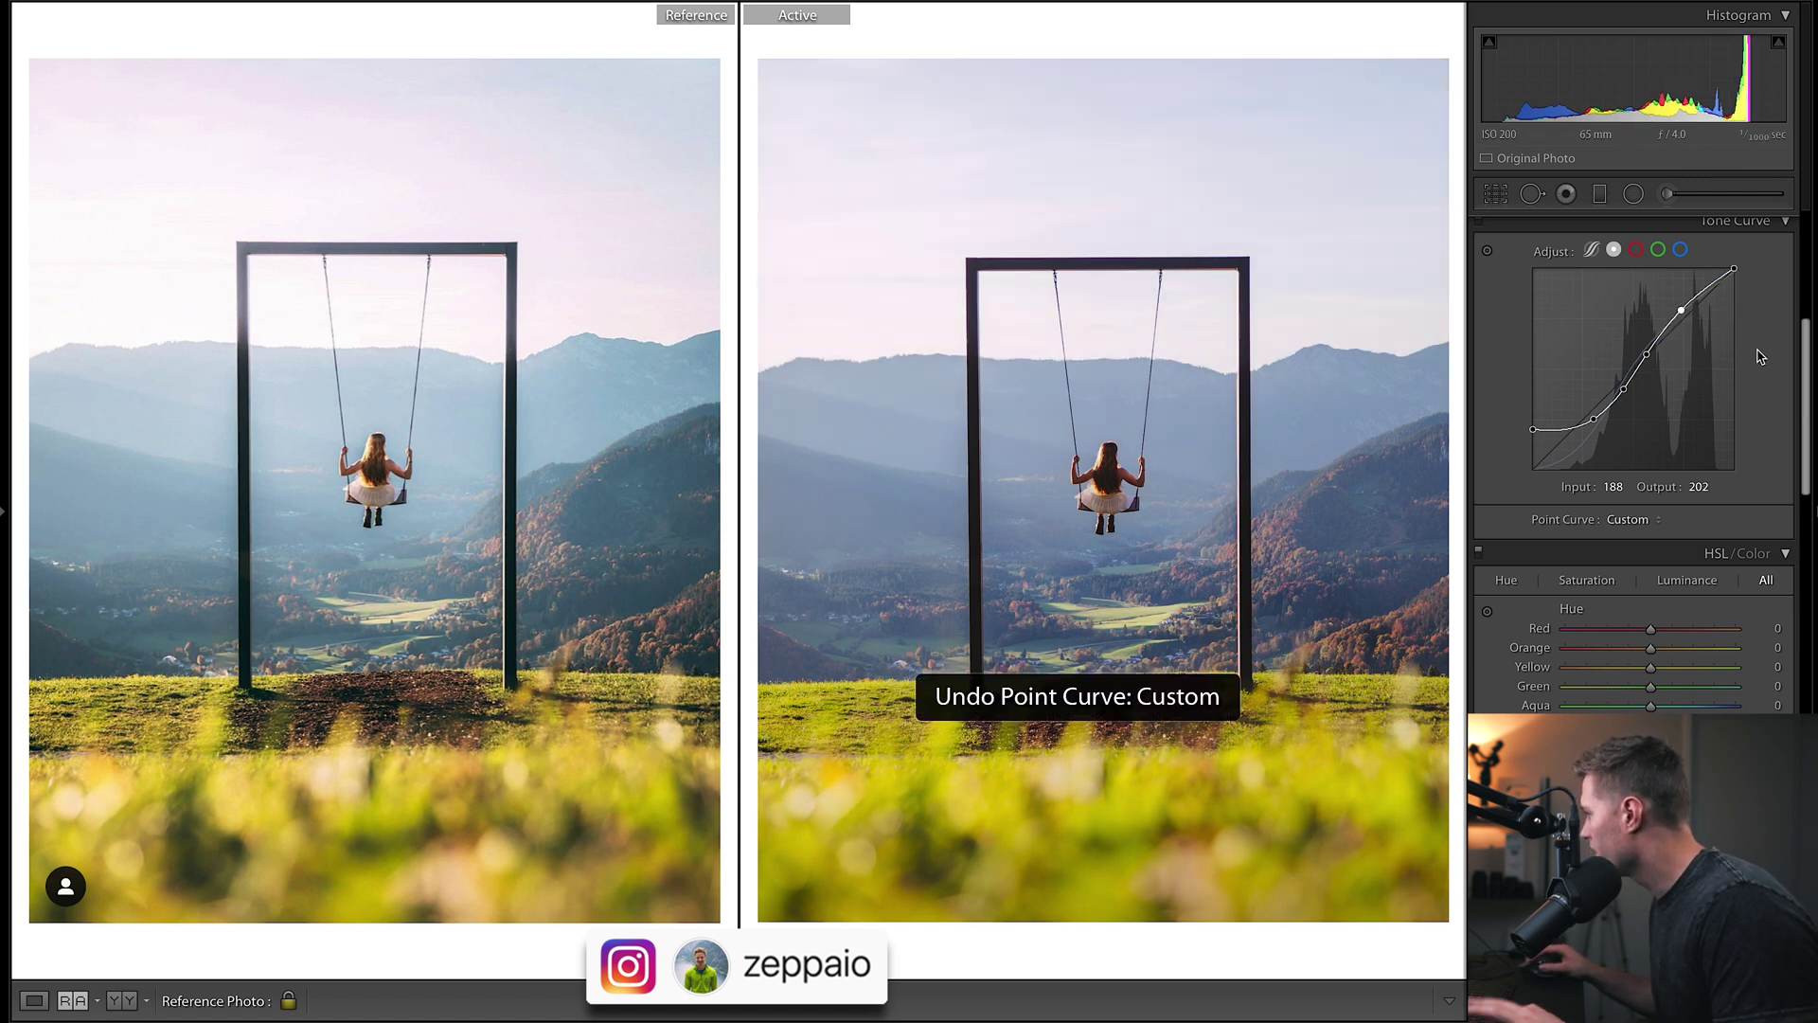
Show the filmstrip, examine the histogram of the reference image zeppaio 3.jpg, and return to zeppaio 2.dng
scroll(1805, 339, "up", 3)
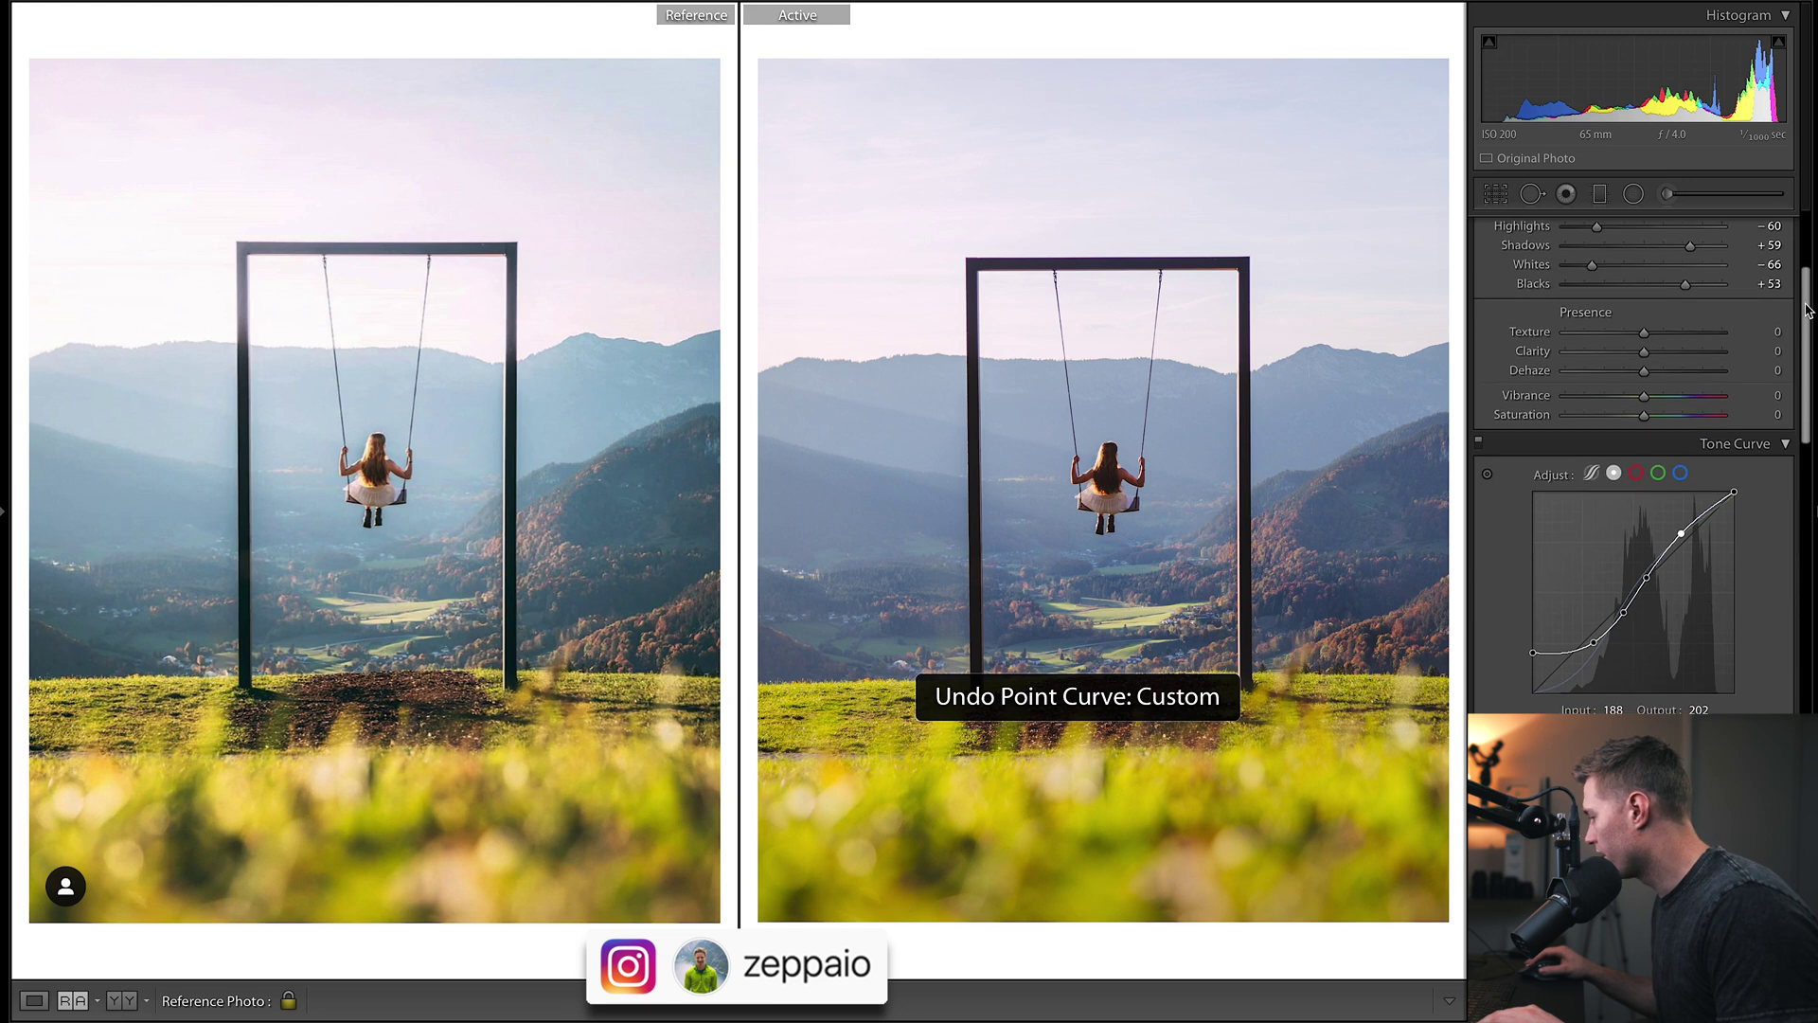
key("F6")
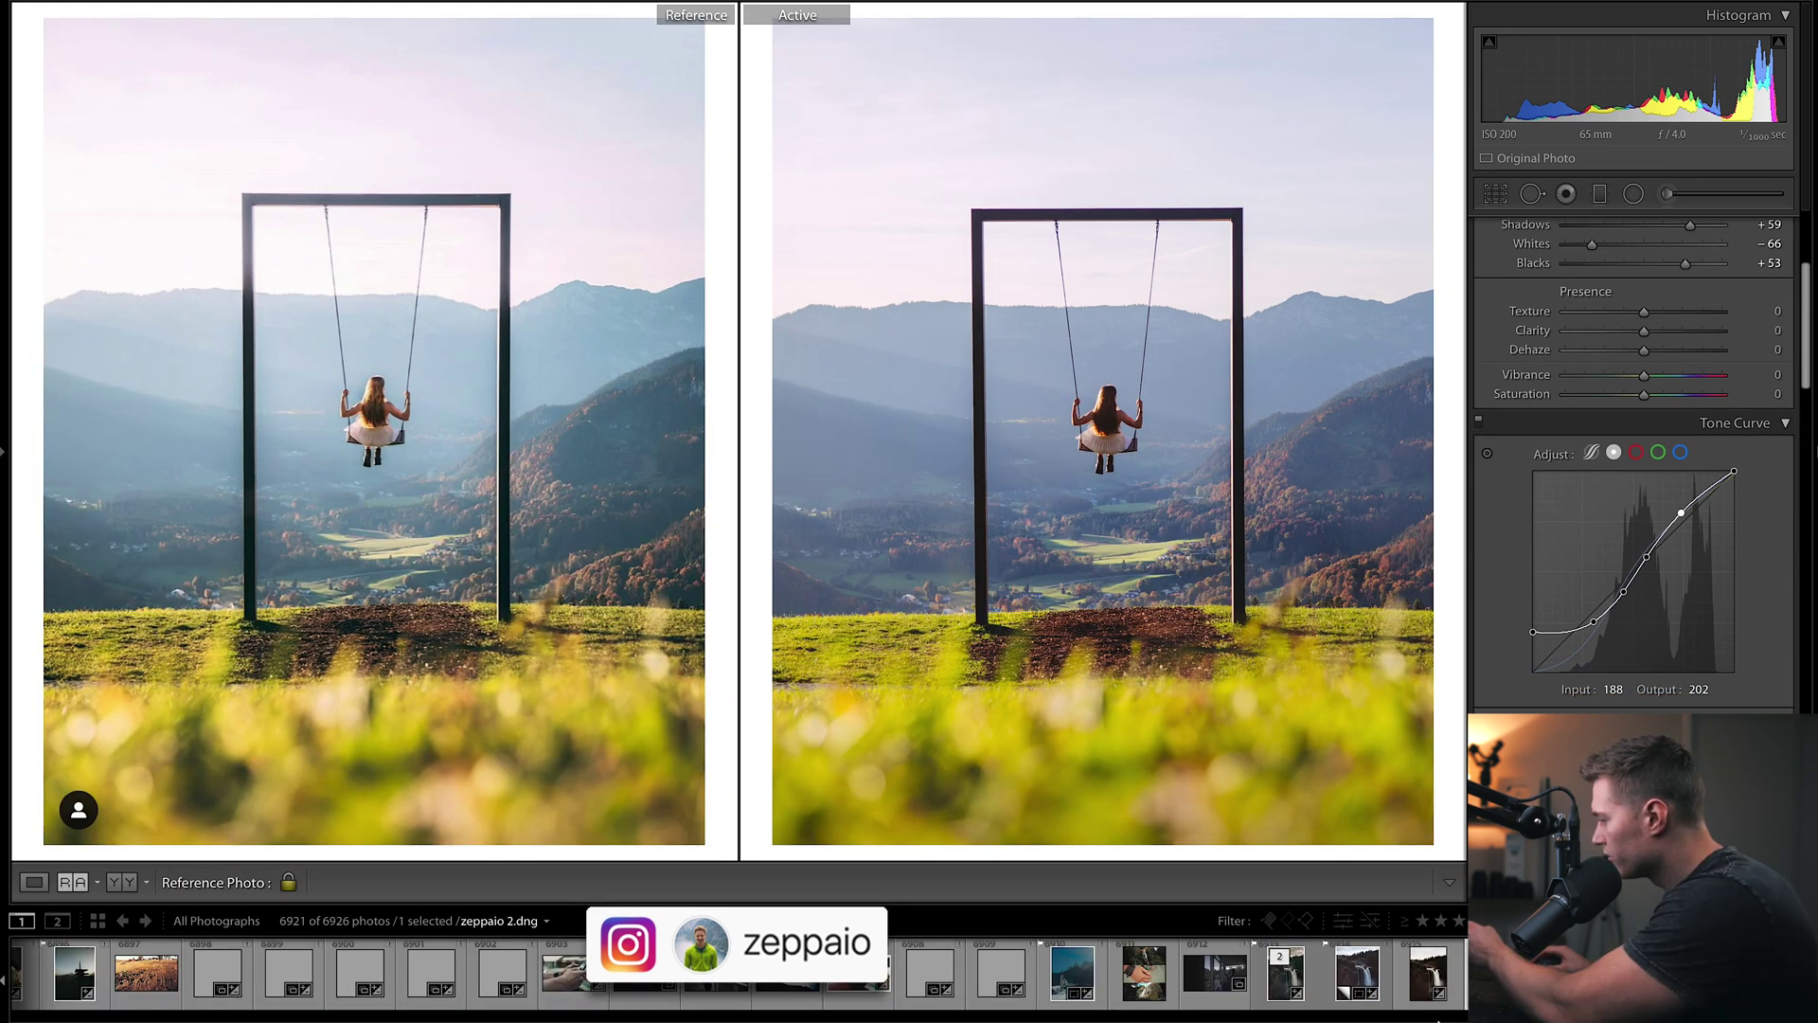
key("ctrl+shift+r")
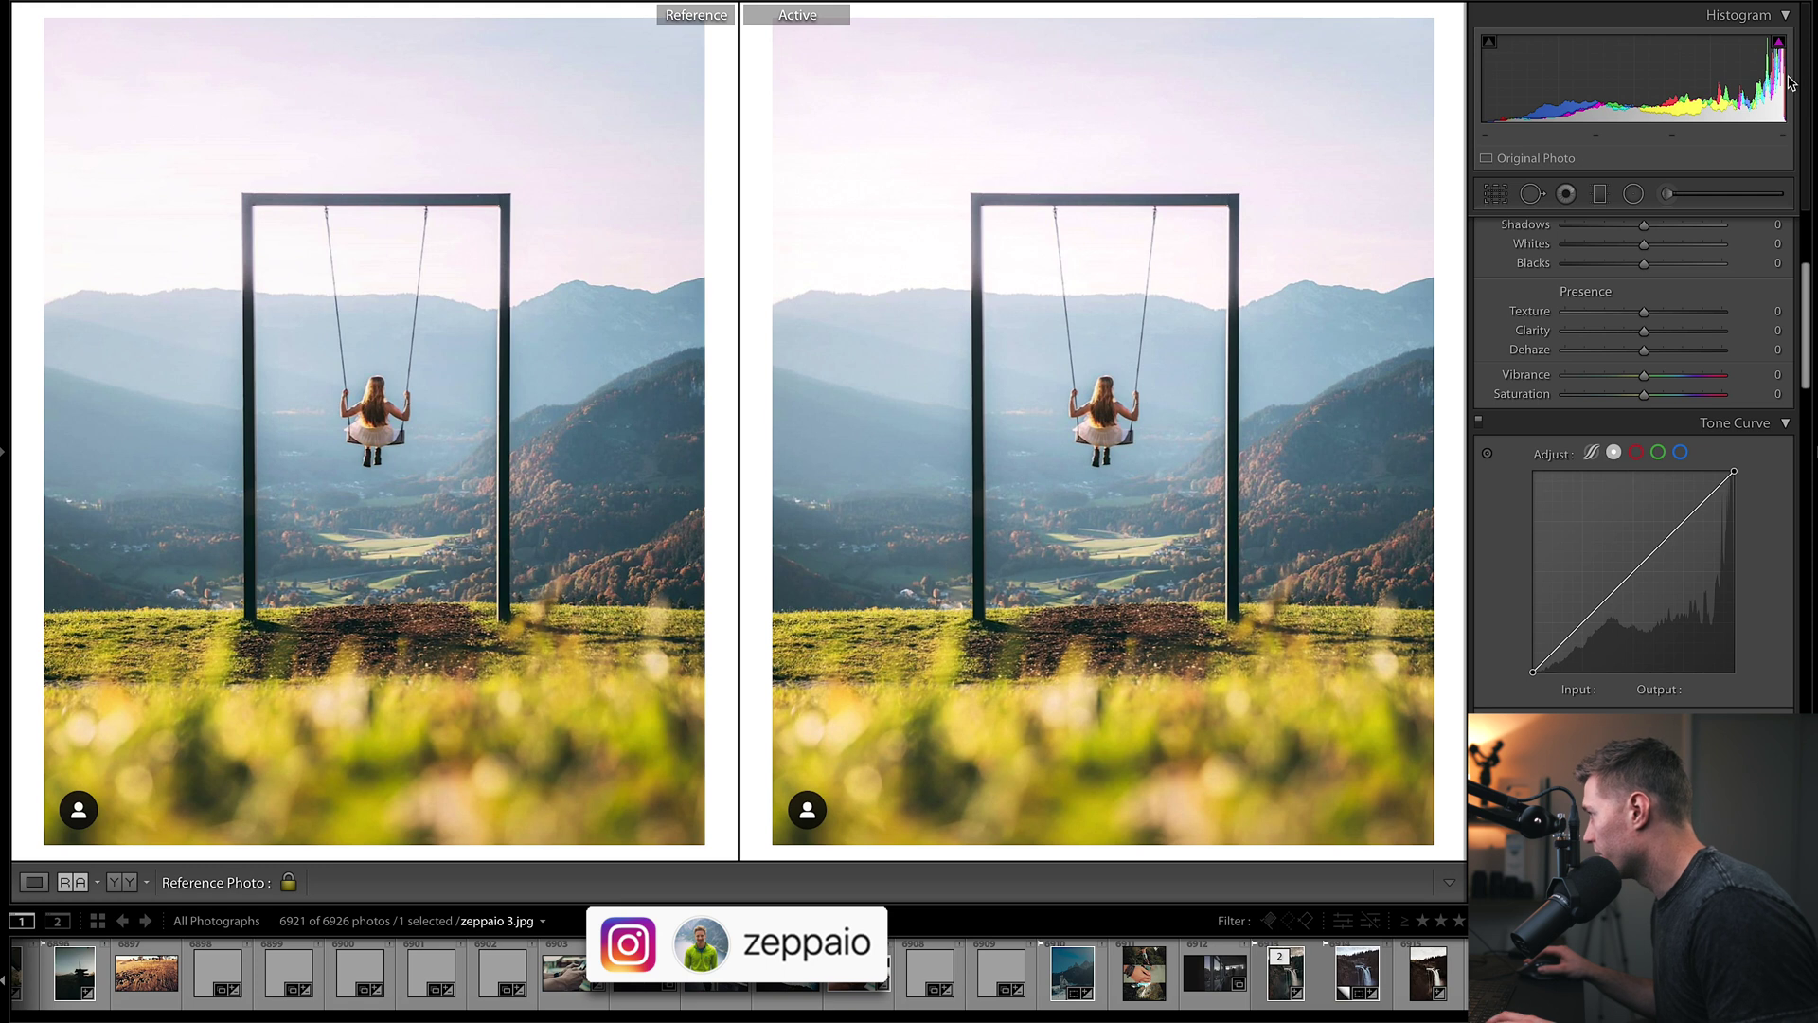
key("Right")
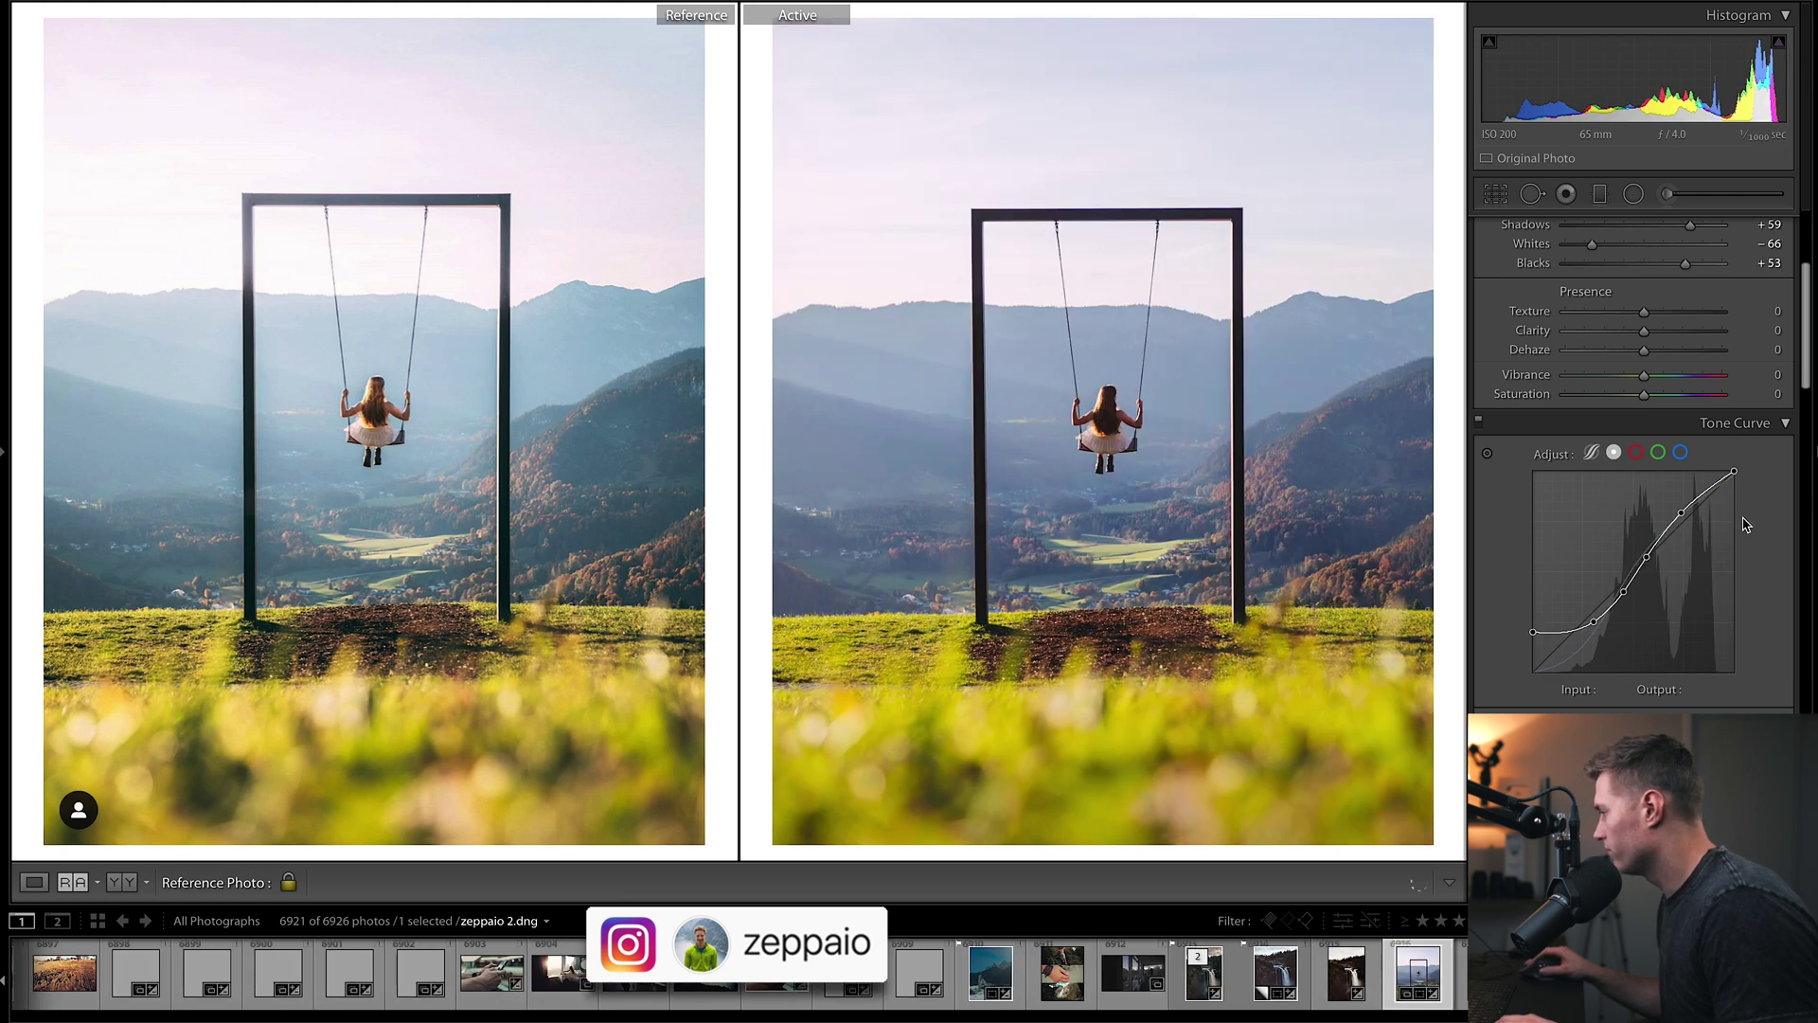
Try lowering the upper midpoint of the combined RGB curve to input 199, output 181, and undo the change
left_click_drag(1734, 472, 1740, 313)
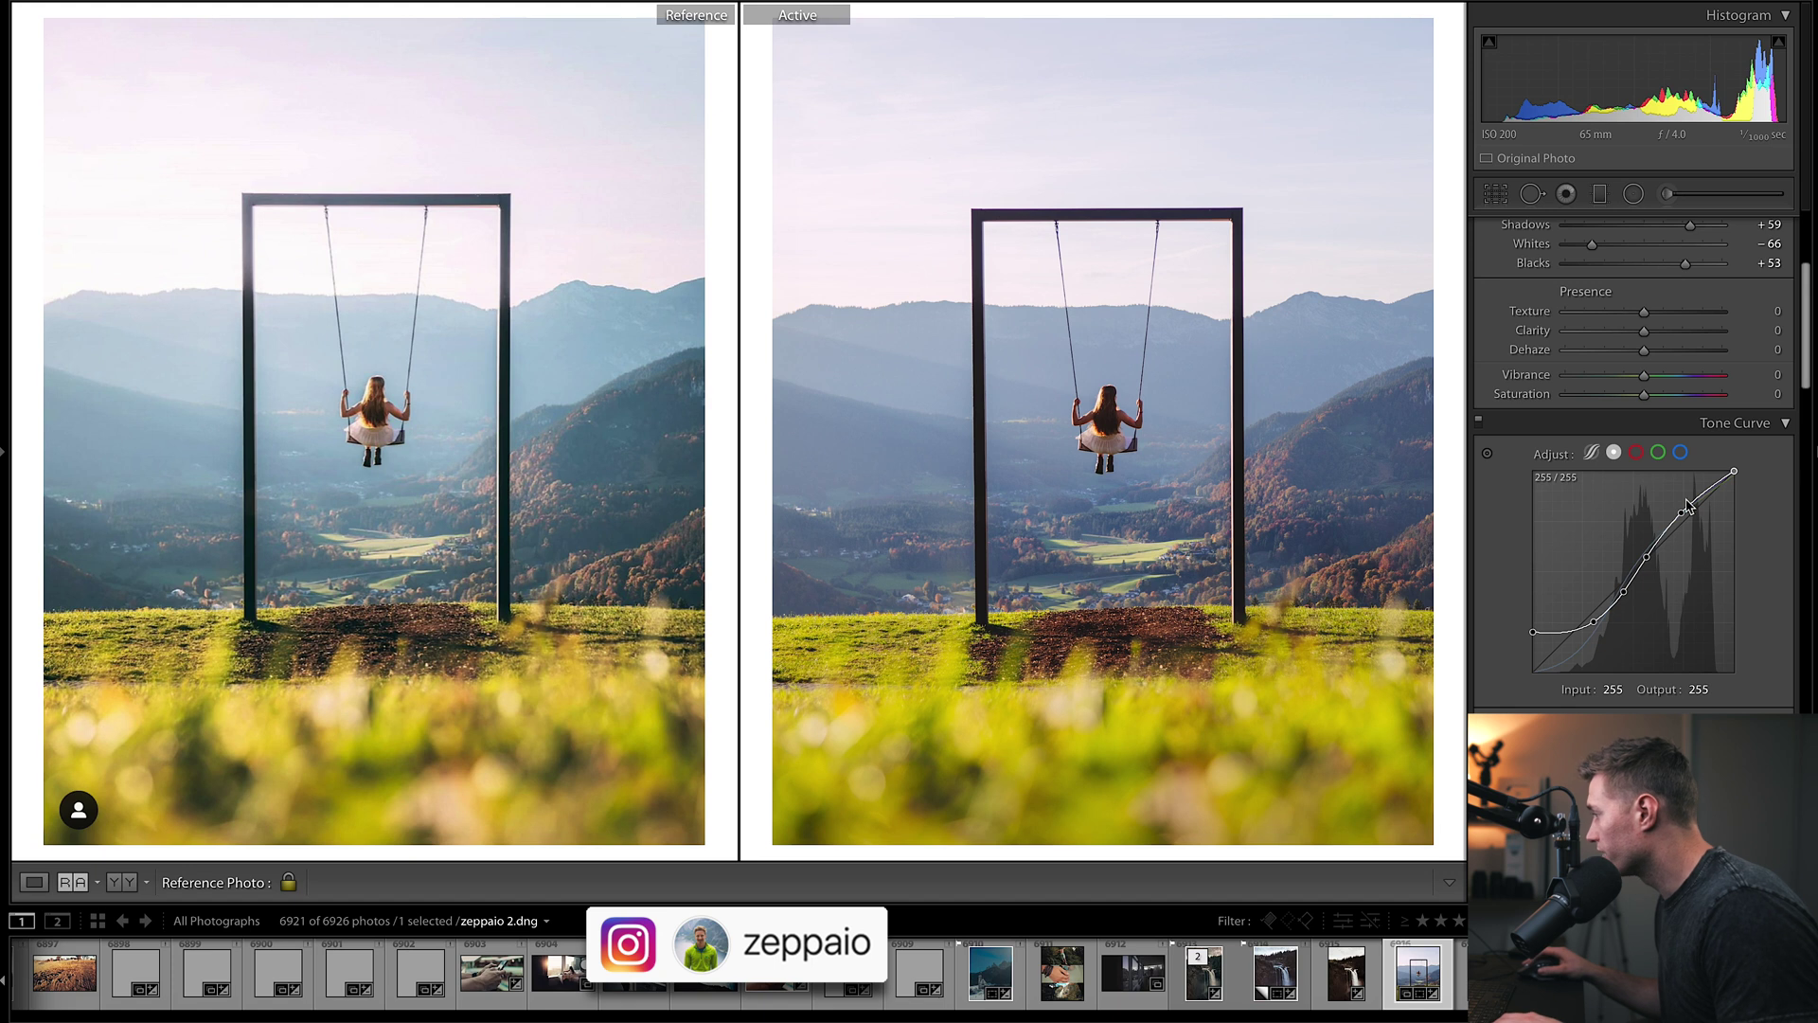
key("ctrl+z")
left_click(1691, 531)
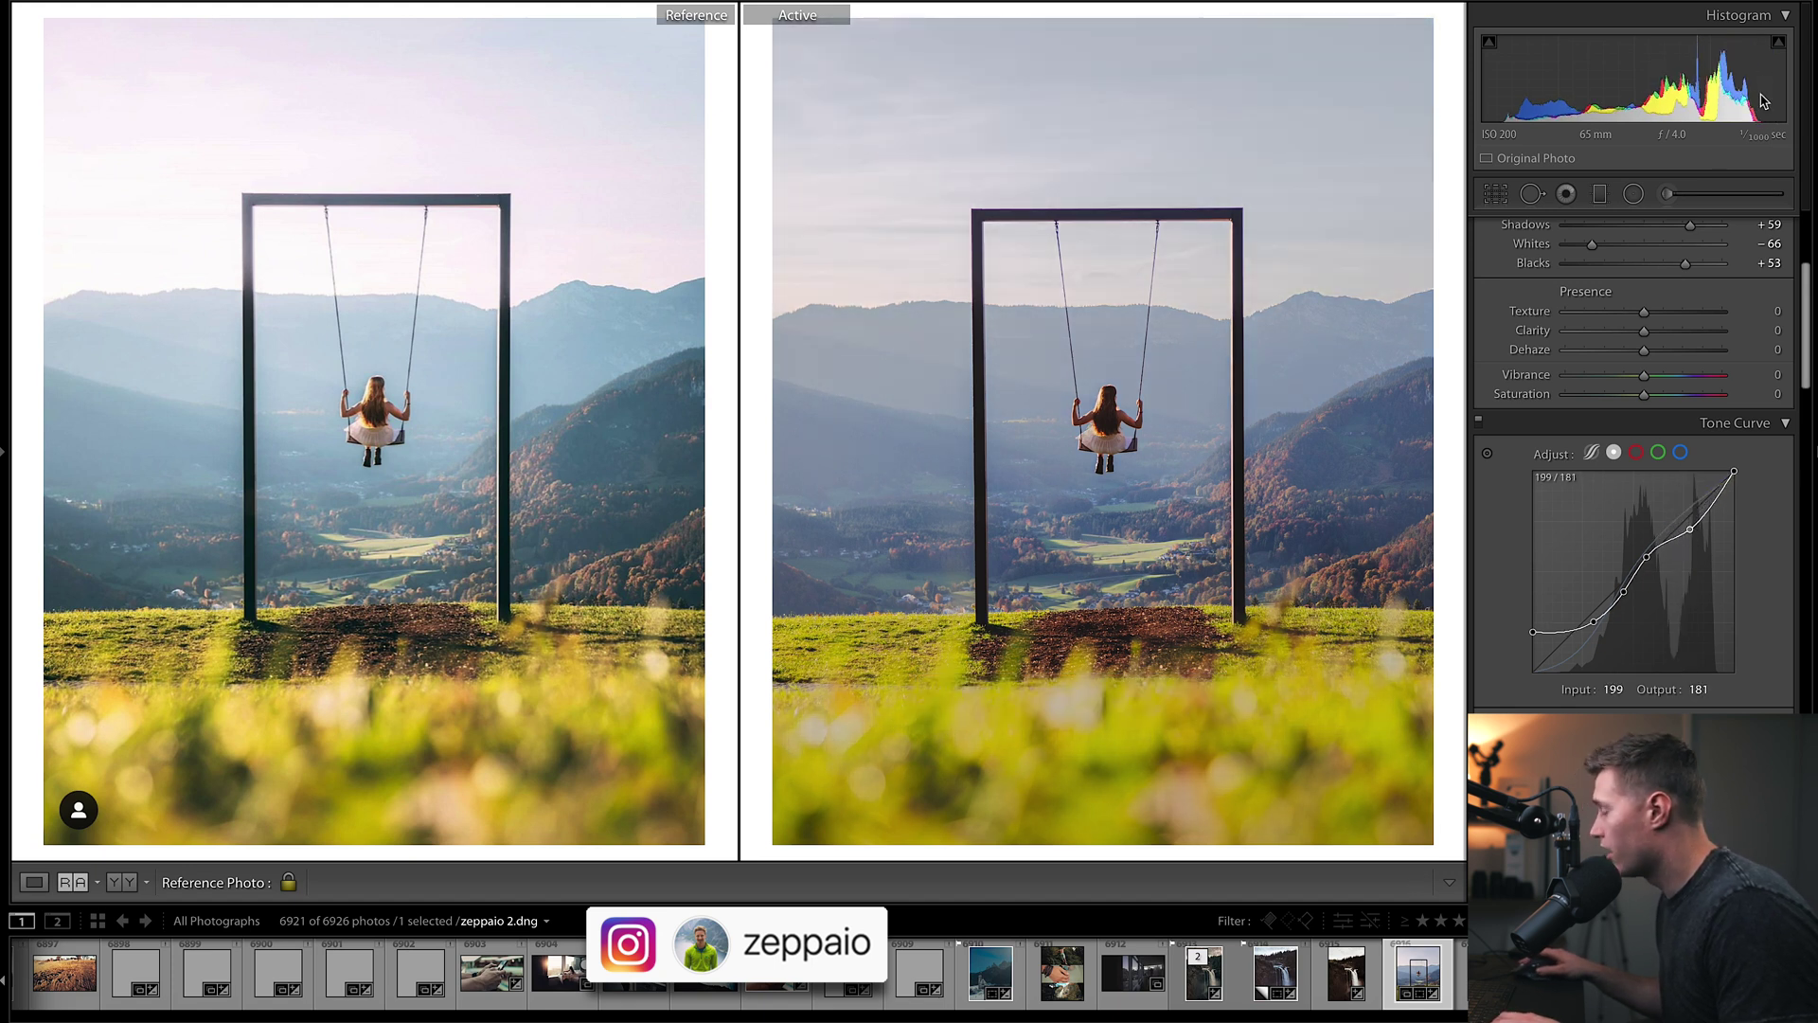
key("ctrl+z")
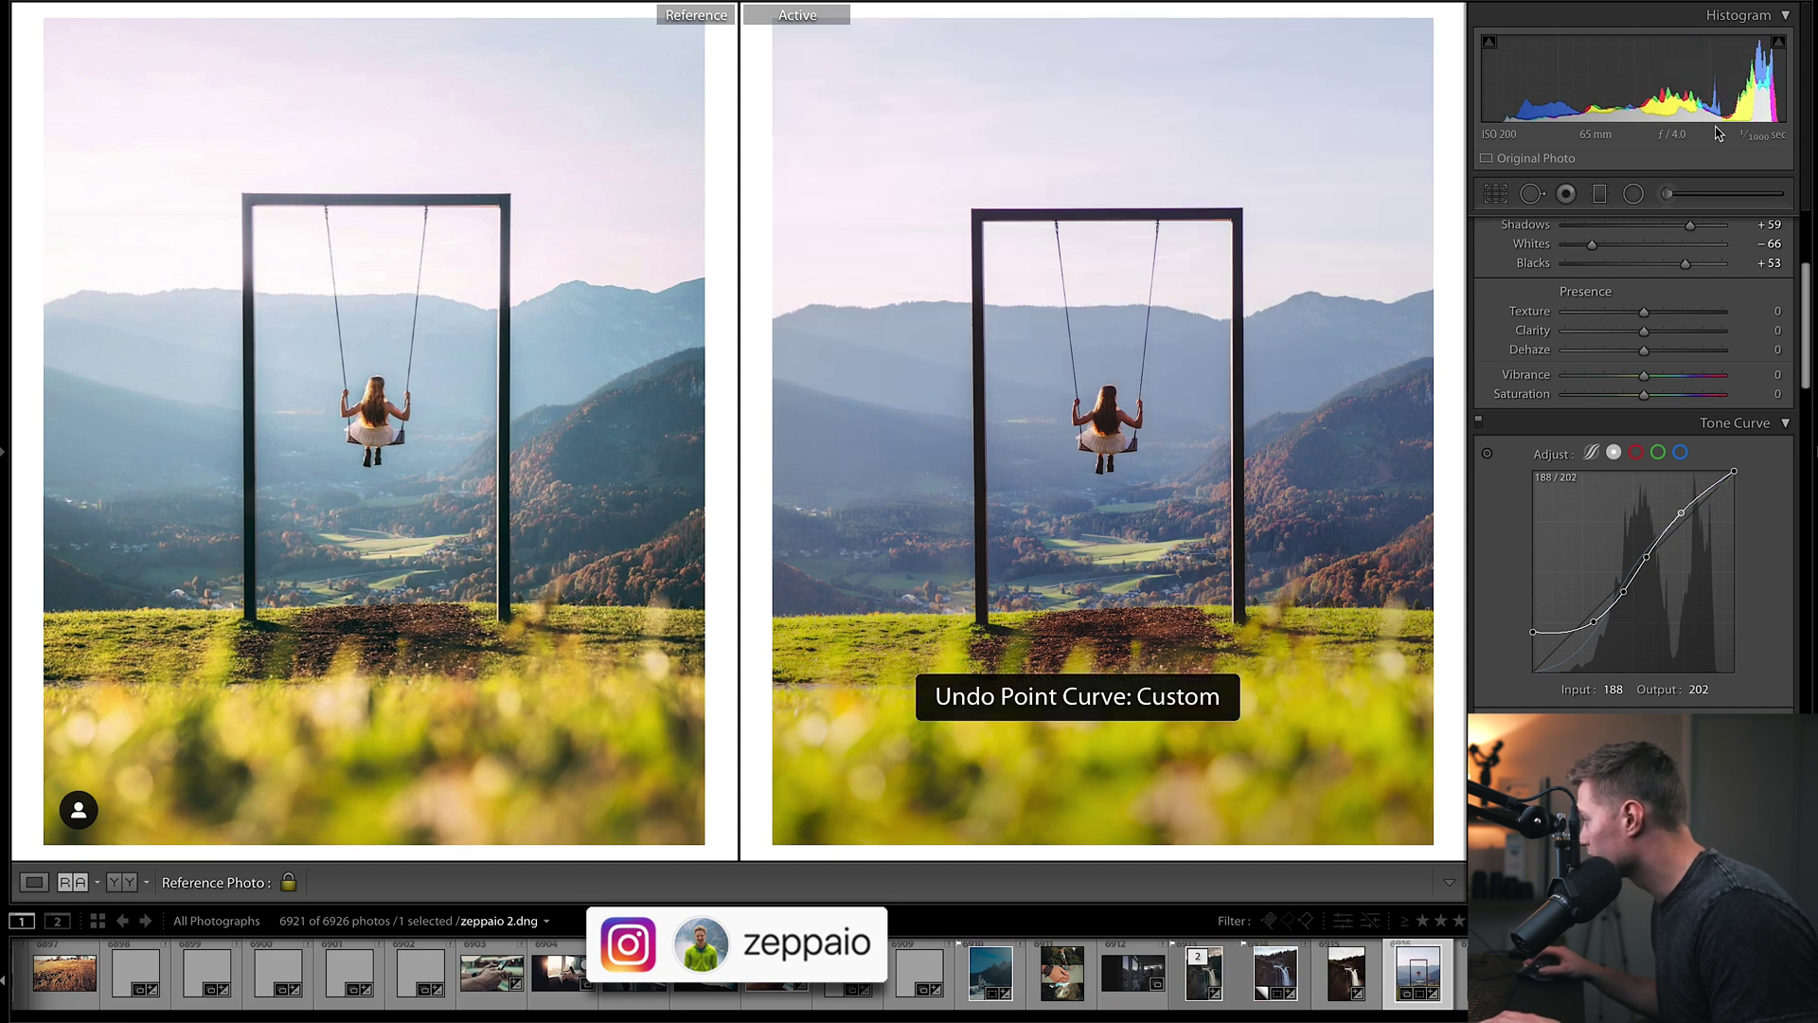
Try raising Whites to -17 in the Basic adjustments, and undo the change
scroll(1808, 241, "up", 3)
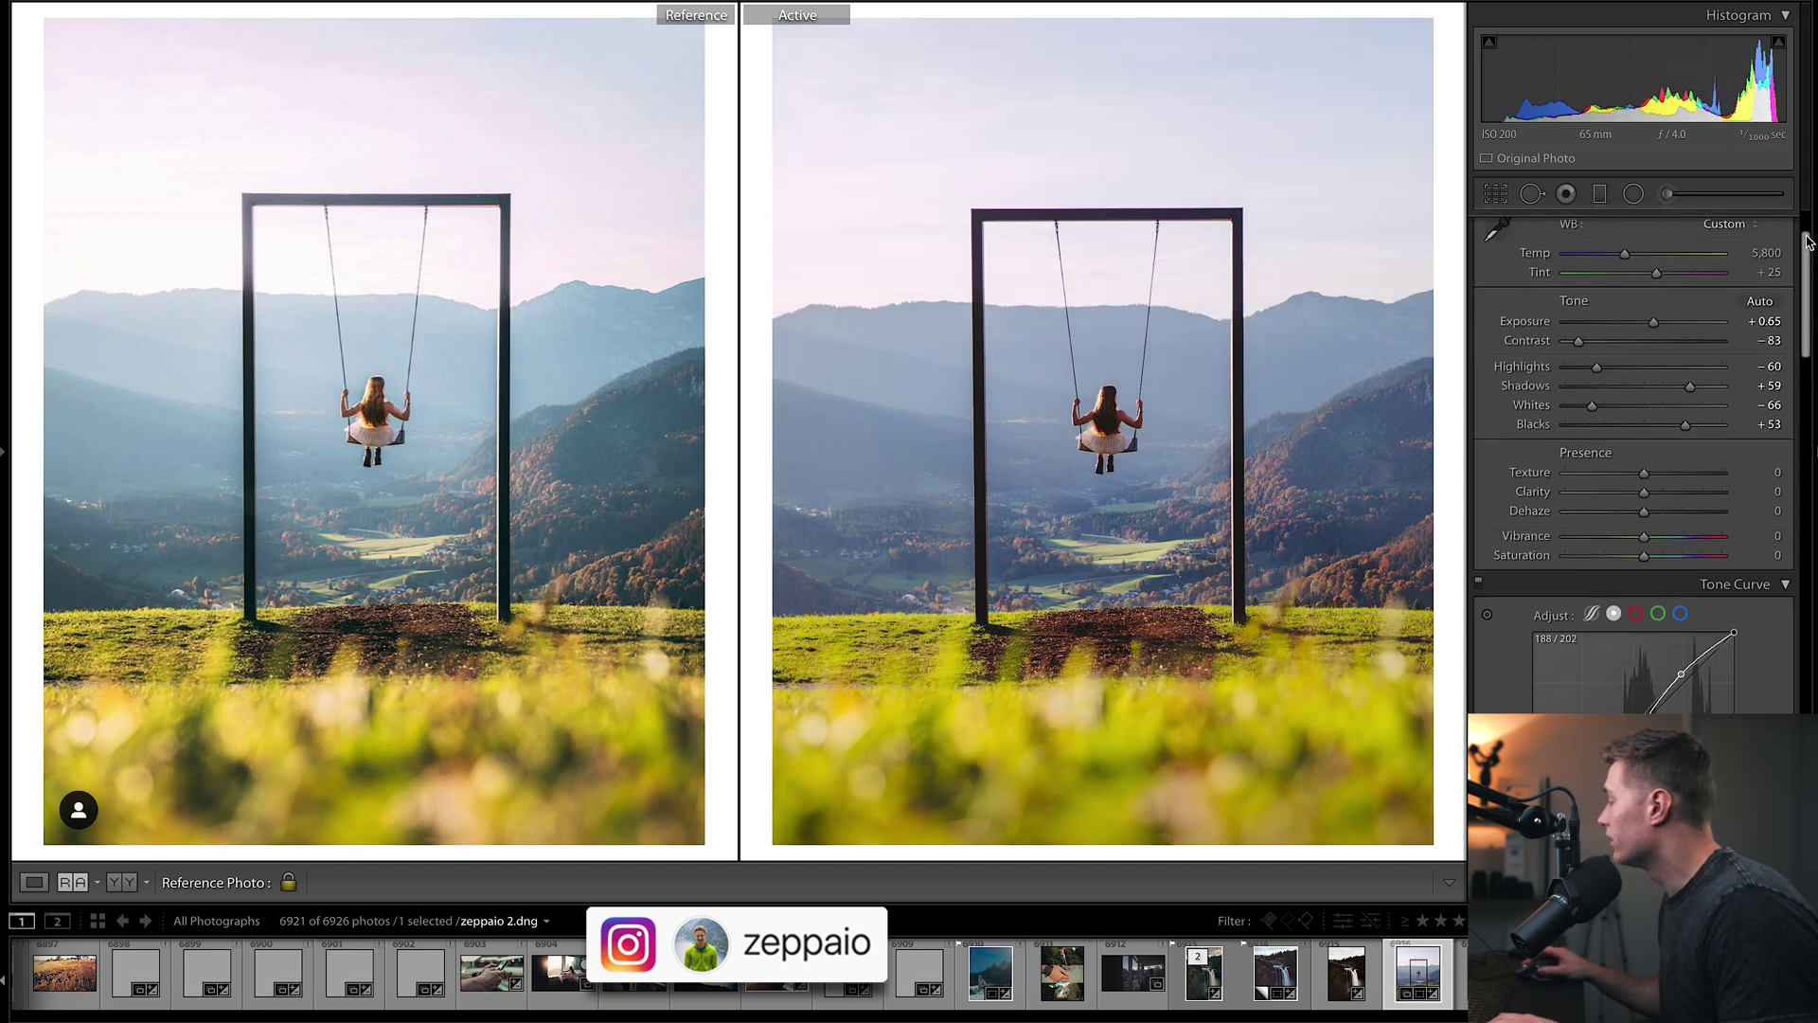
scroll(1809, 241, "up", 1)
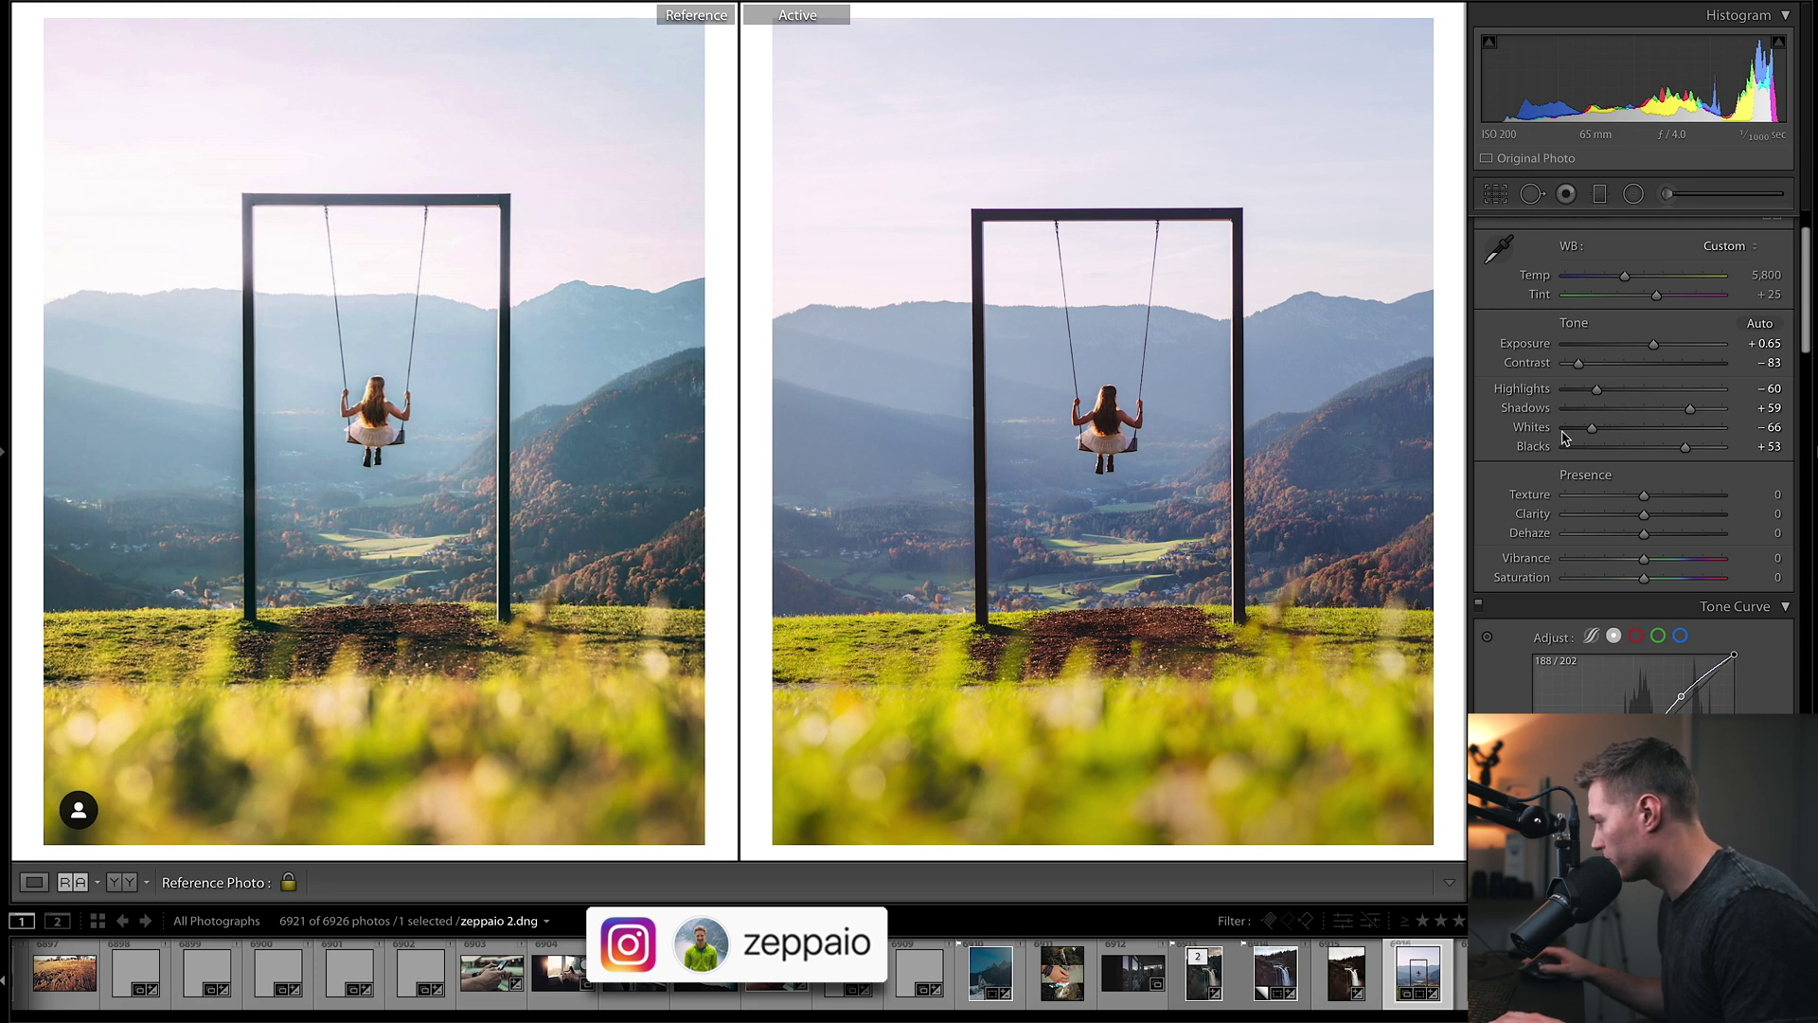
scroll(1565, 435, "up", 3)
left_click_drag(1592, 496, 1629, 496)
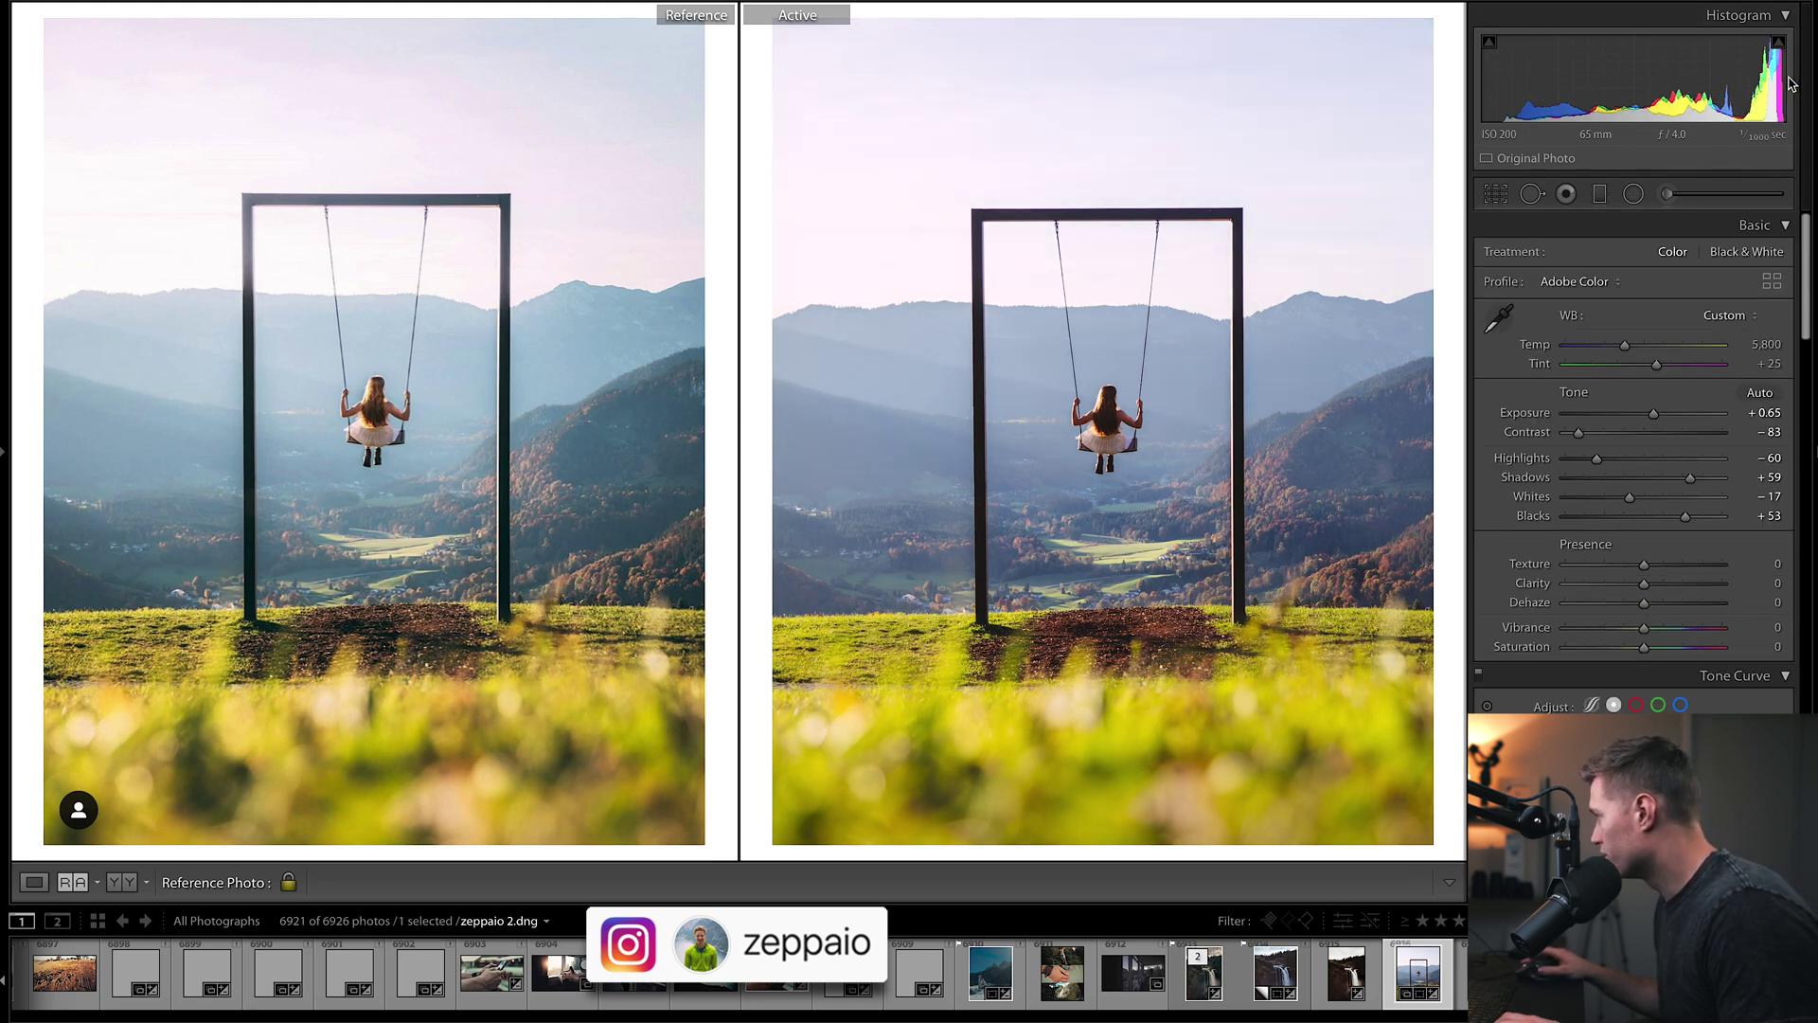
key("ctrl+z")
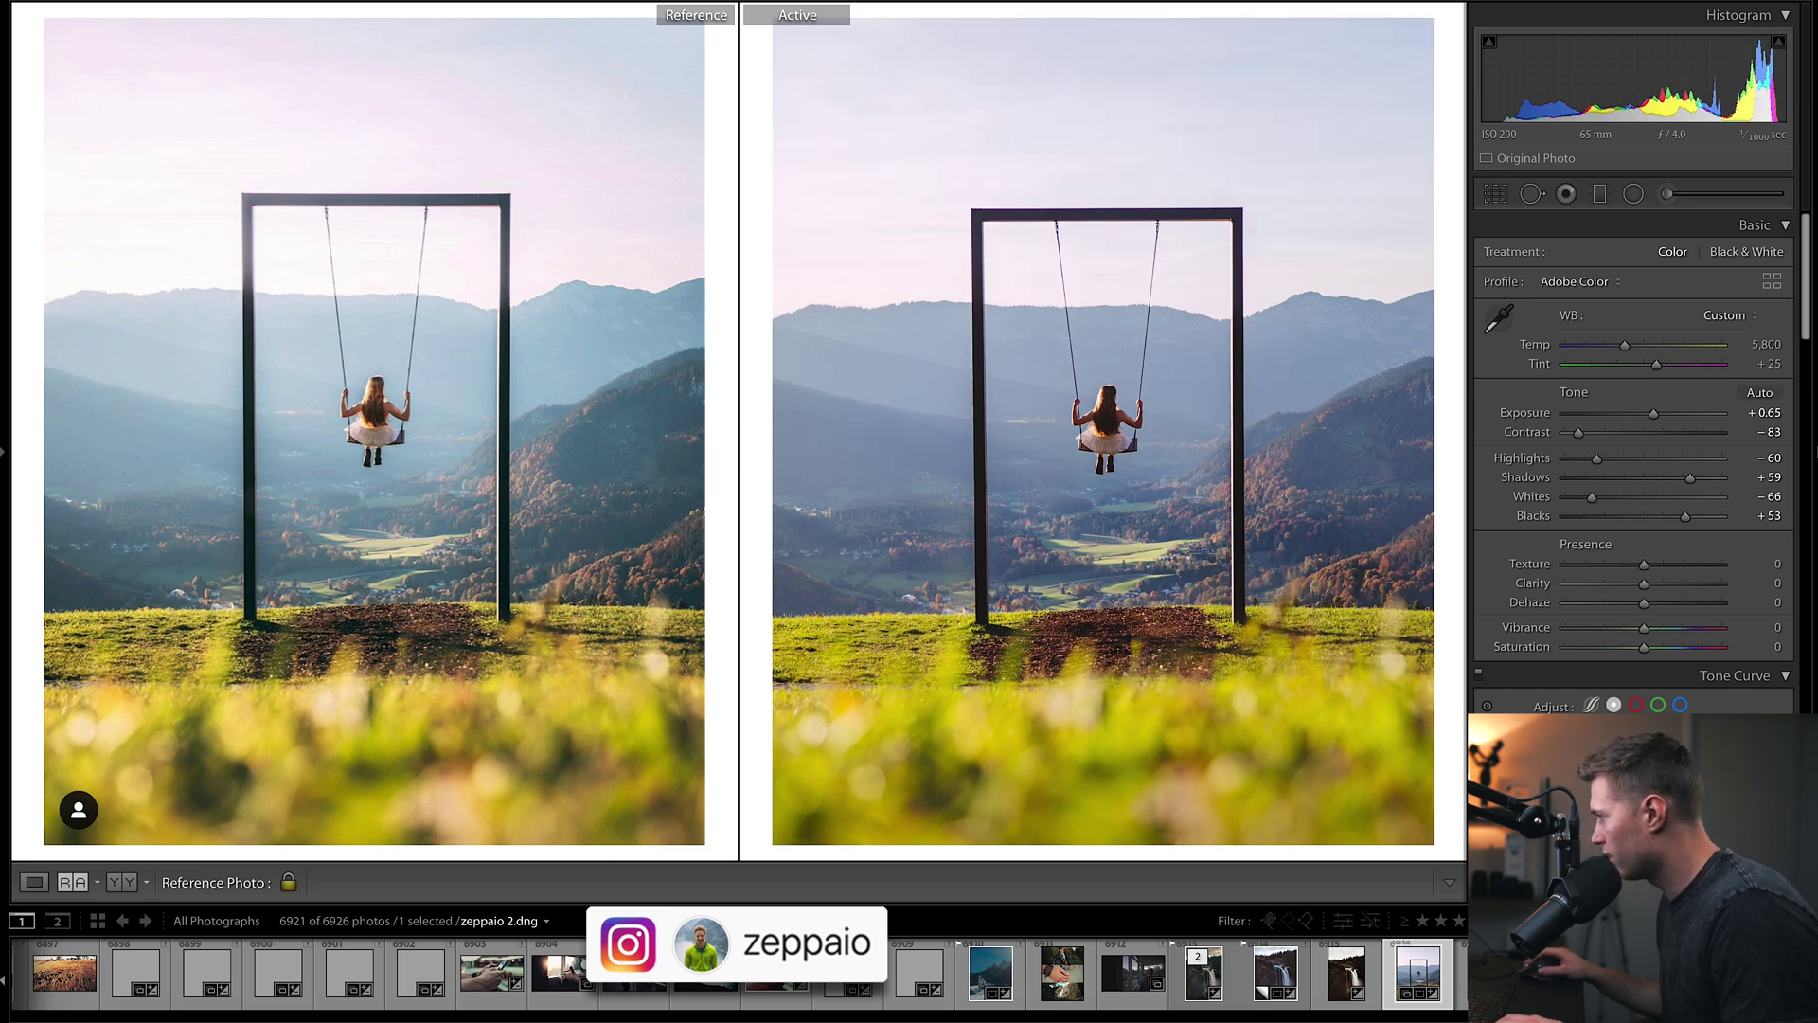
Set Highlights to -54, Shadows to +48, Whites to -58, Blacks to +31 and Dehaze to +4
scroll(1648, 426, "down", 1)
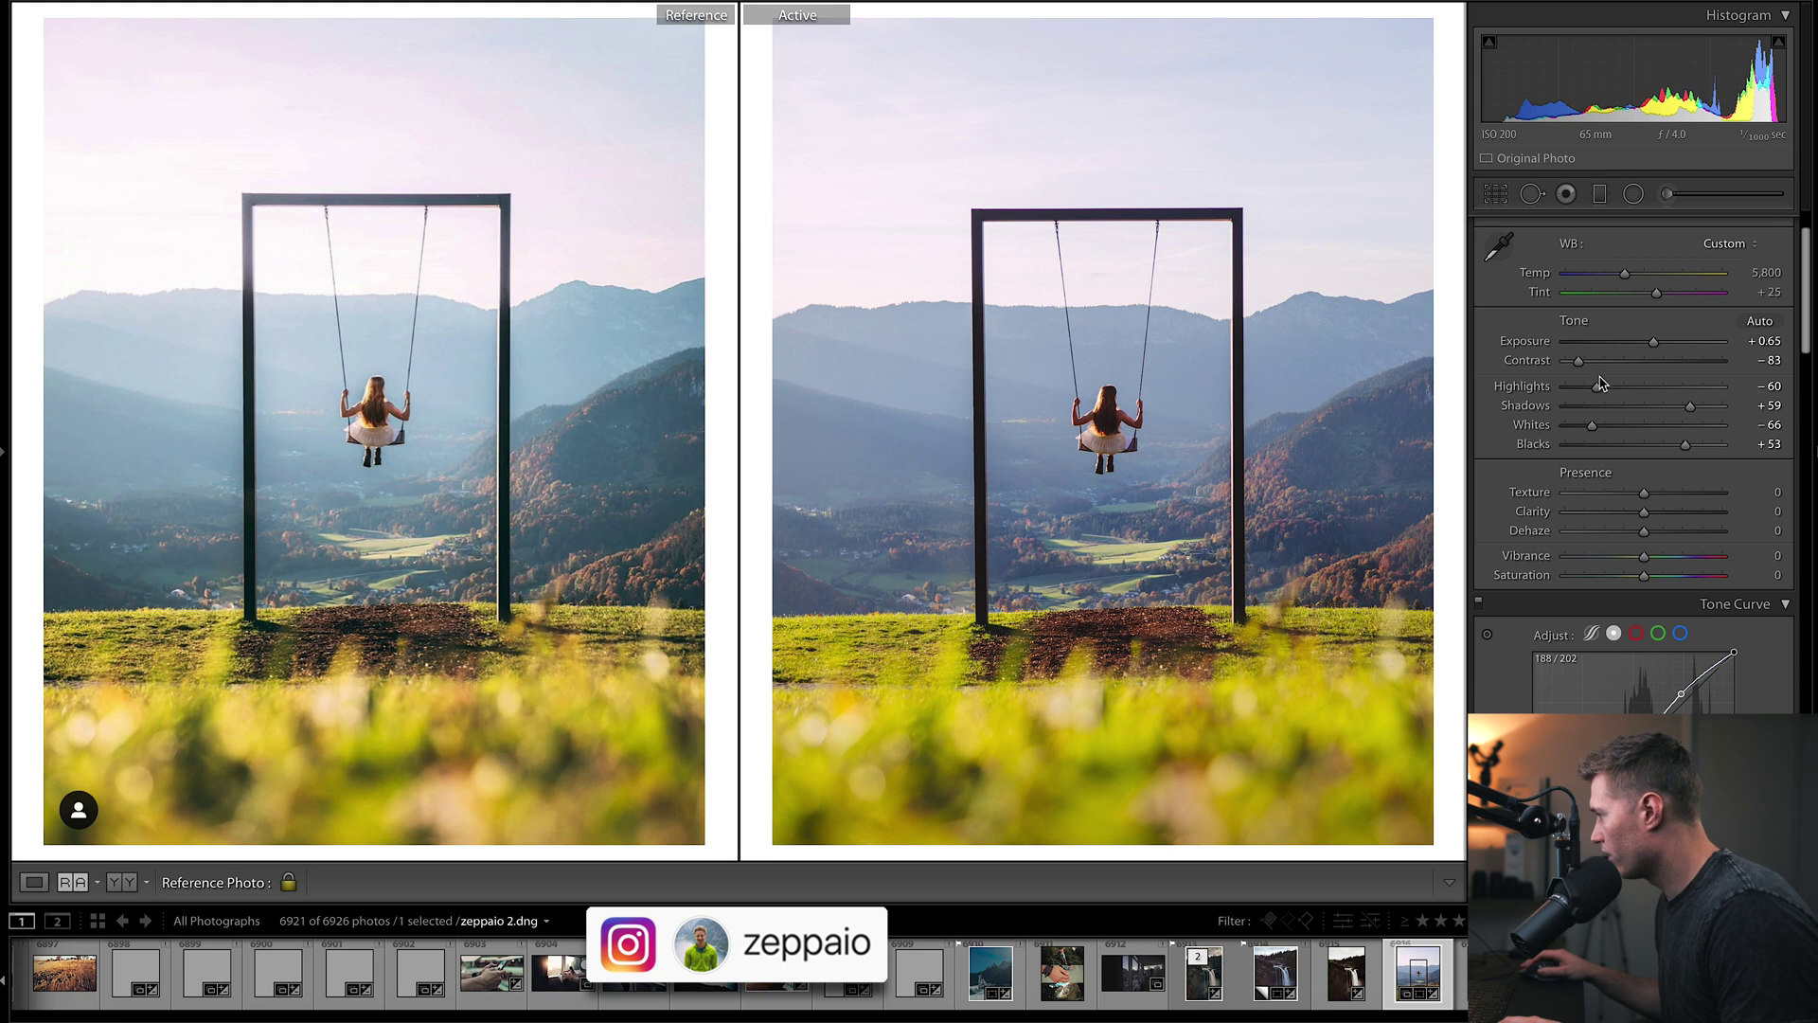
left_click_drag(1599, 388, 1604, 389)
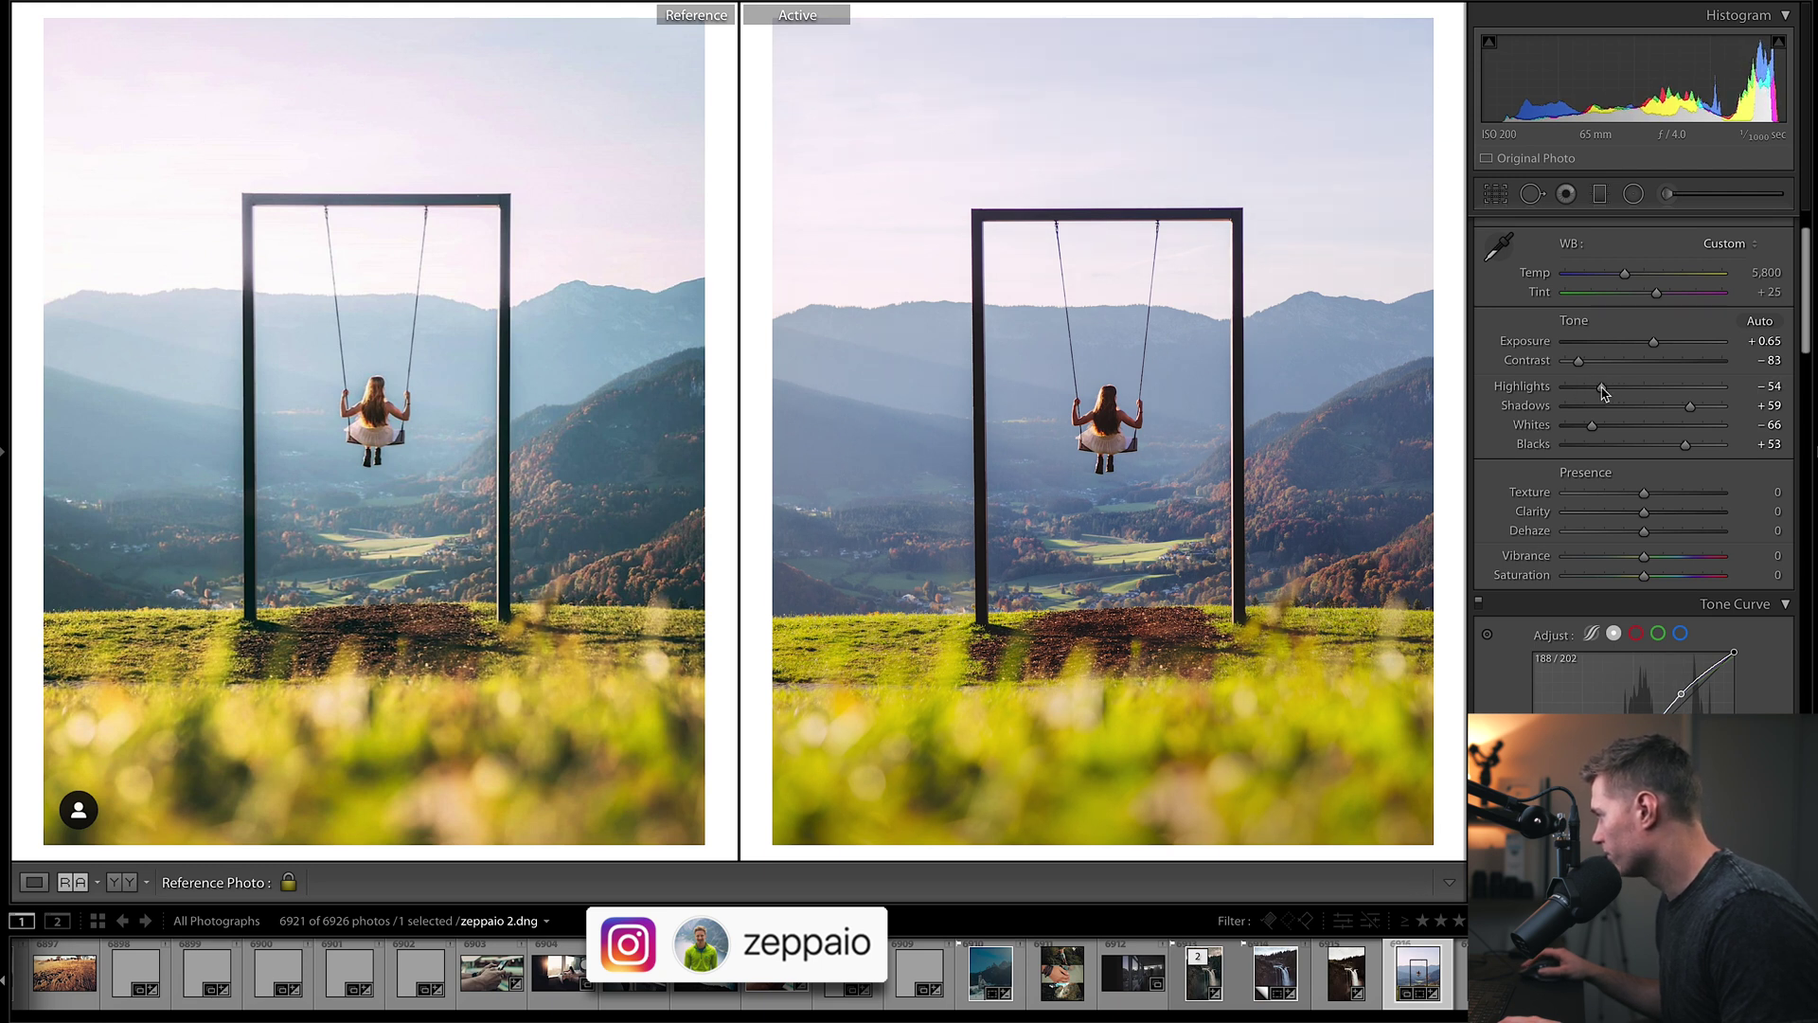
left_click_drag(1693, 407, 1604, 433)
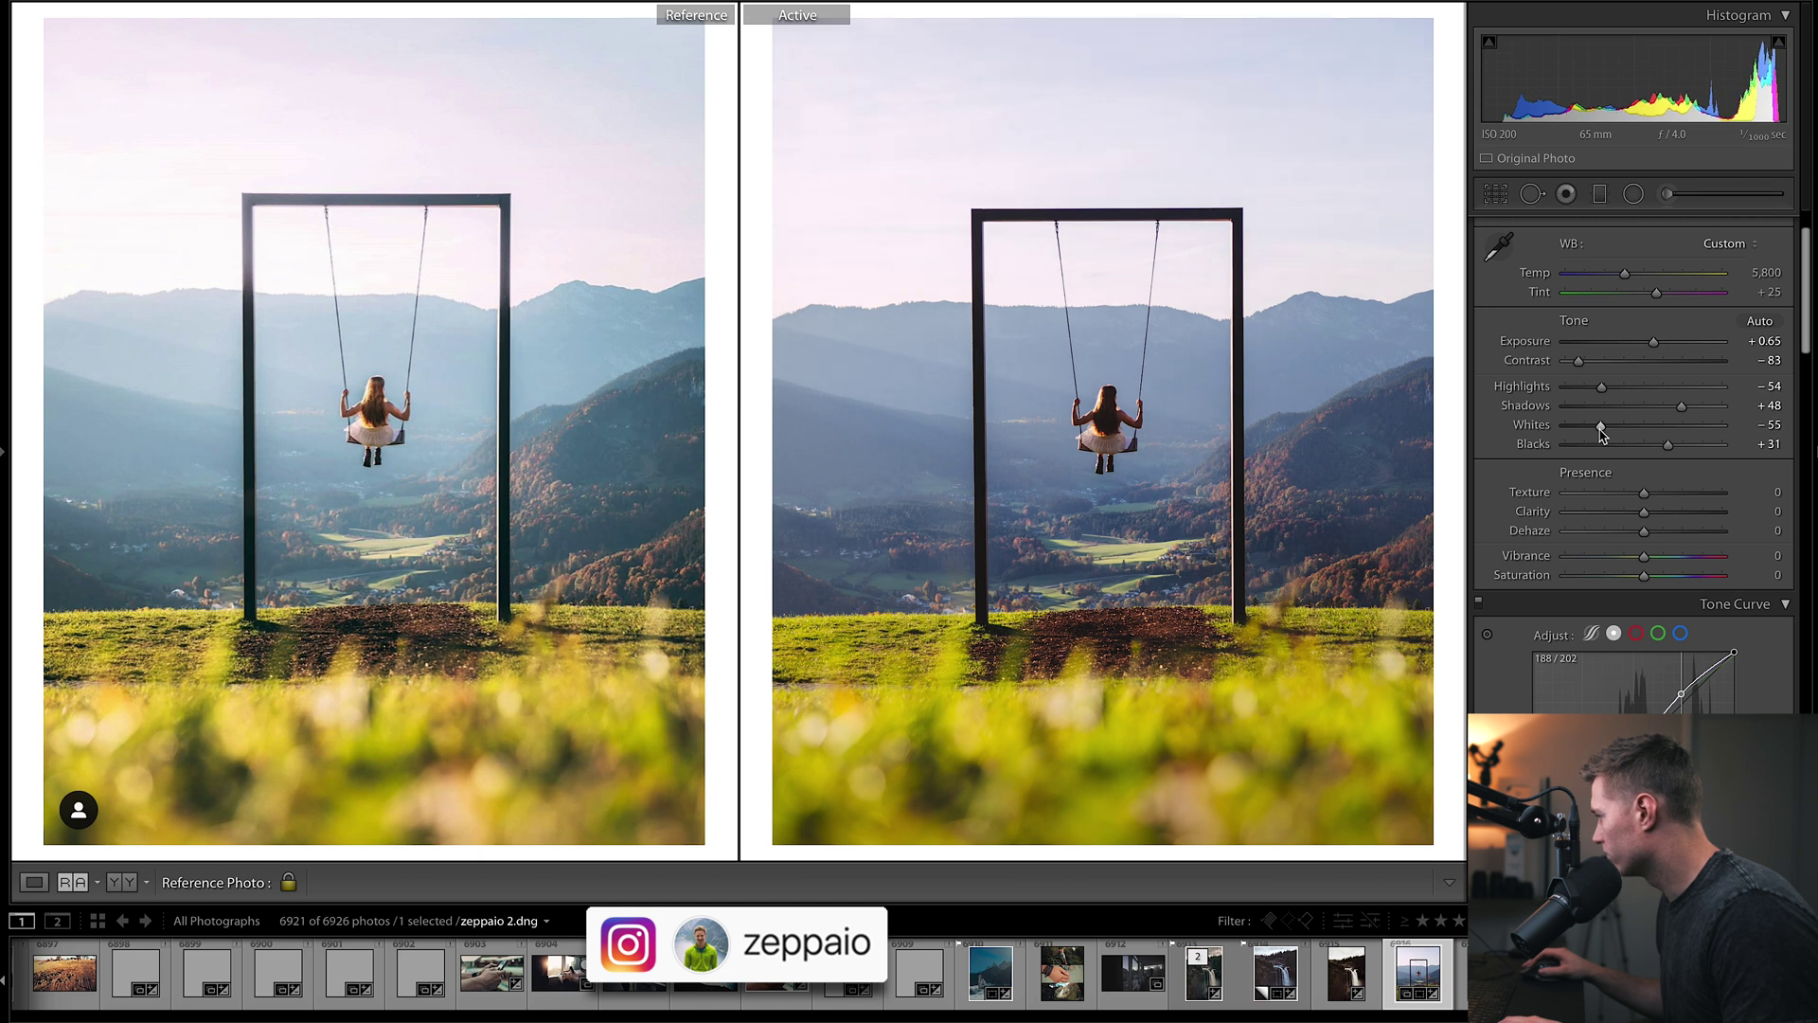
left_click_drag(1644, 530, 1647, 532)
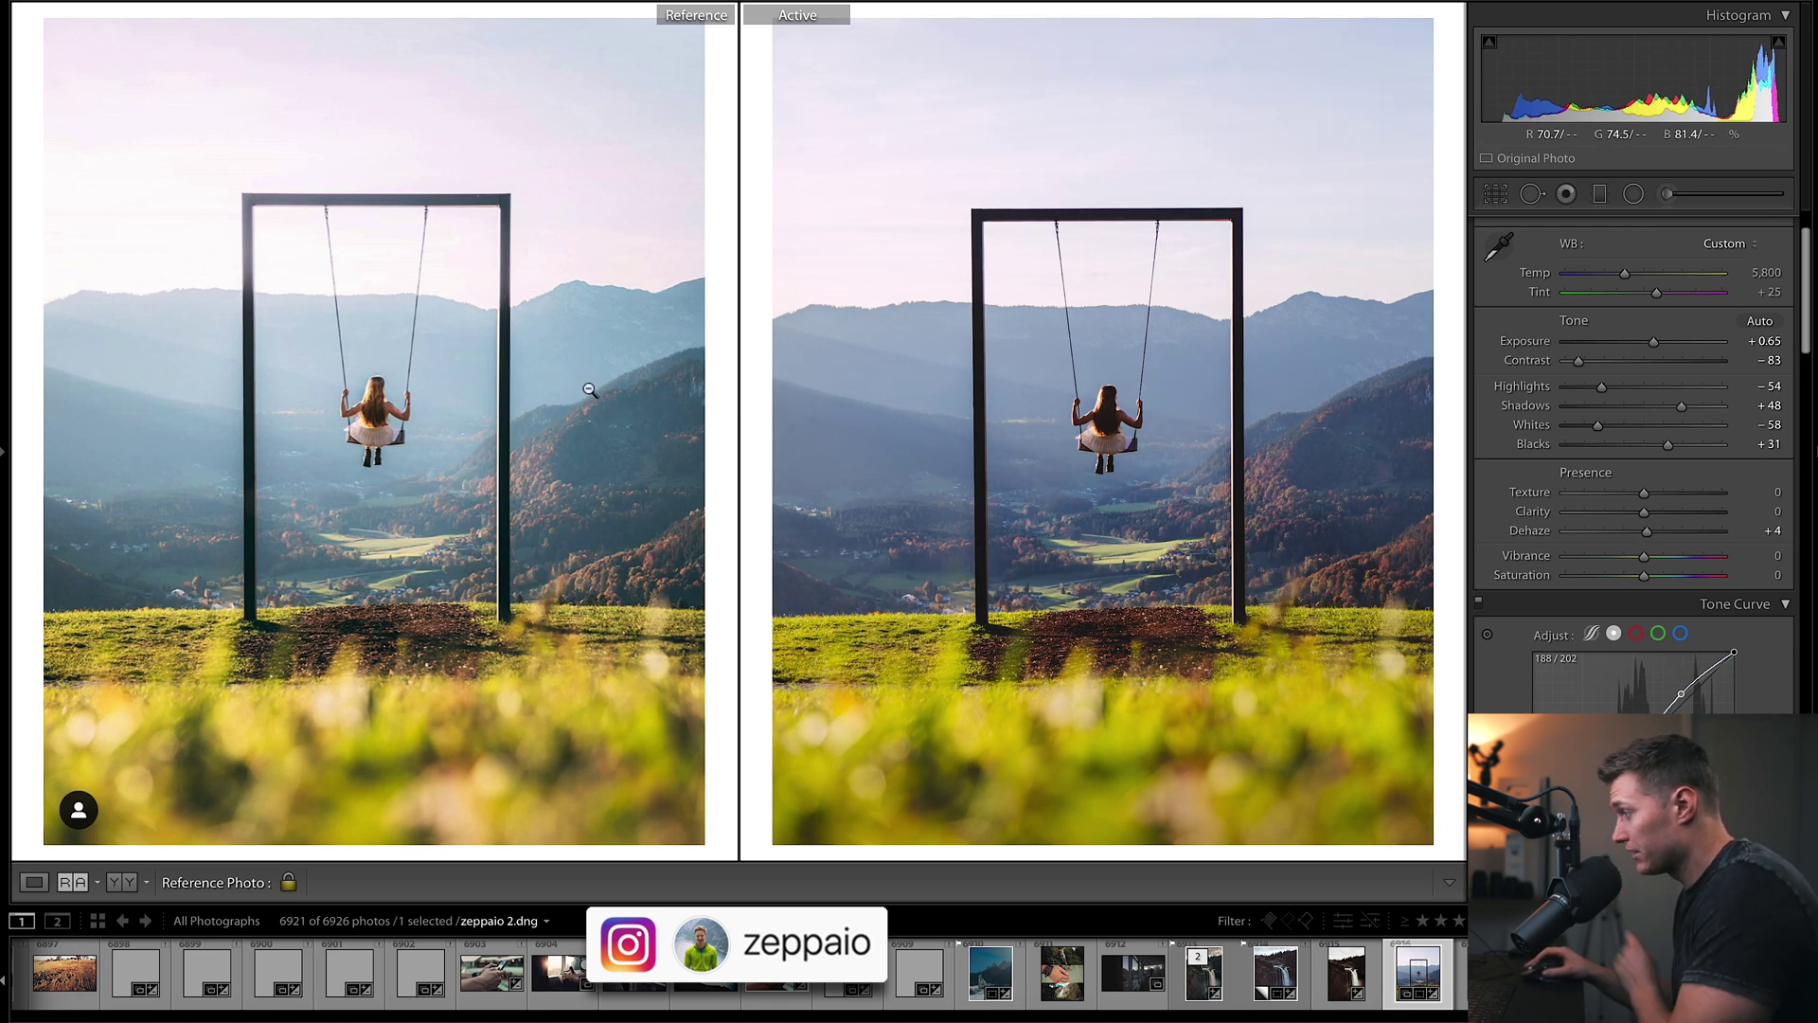
Set the sharpening Amount to 101 in the Detail adjustments
scroll(1646, 417, "down", 10)
scroll(1634, 464, "down", 8)
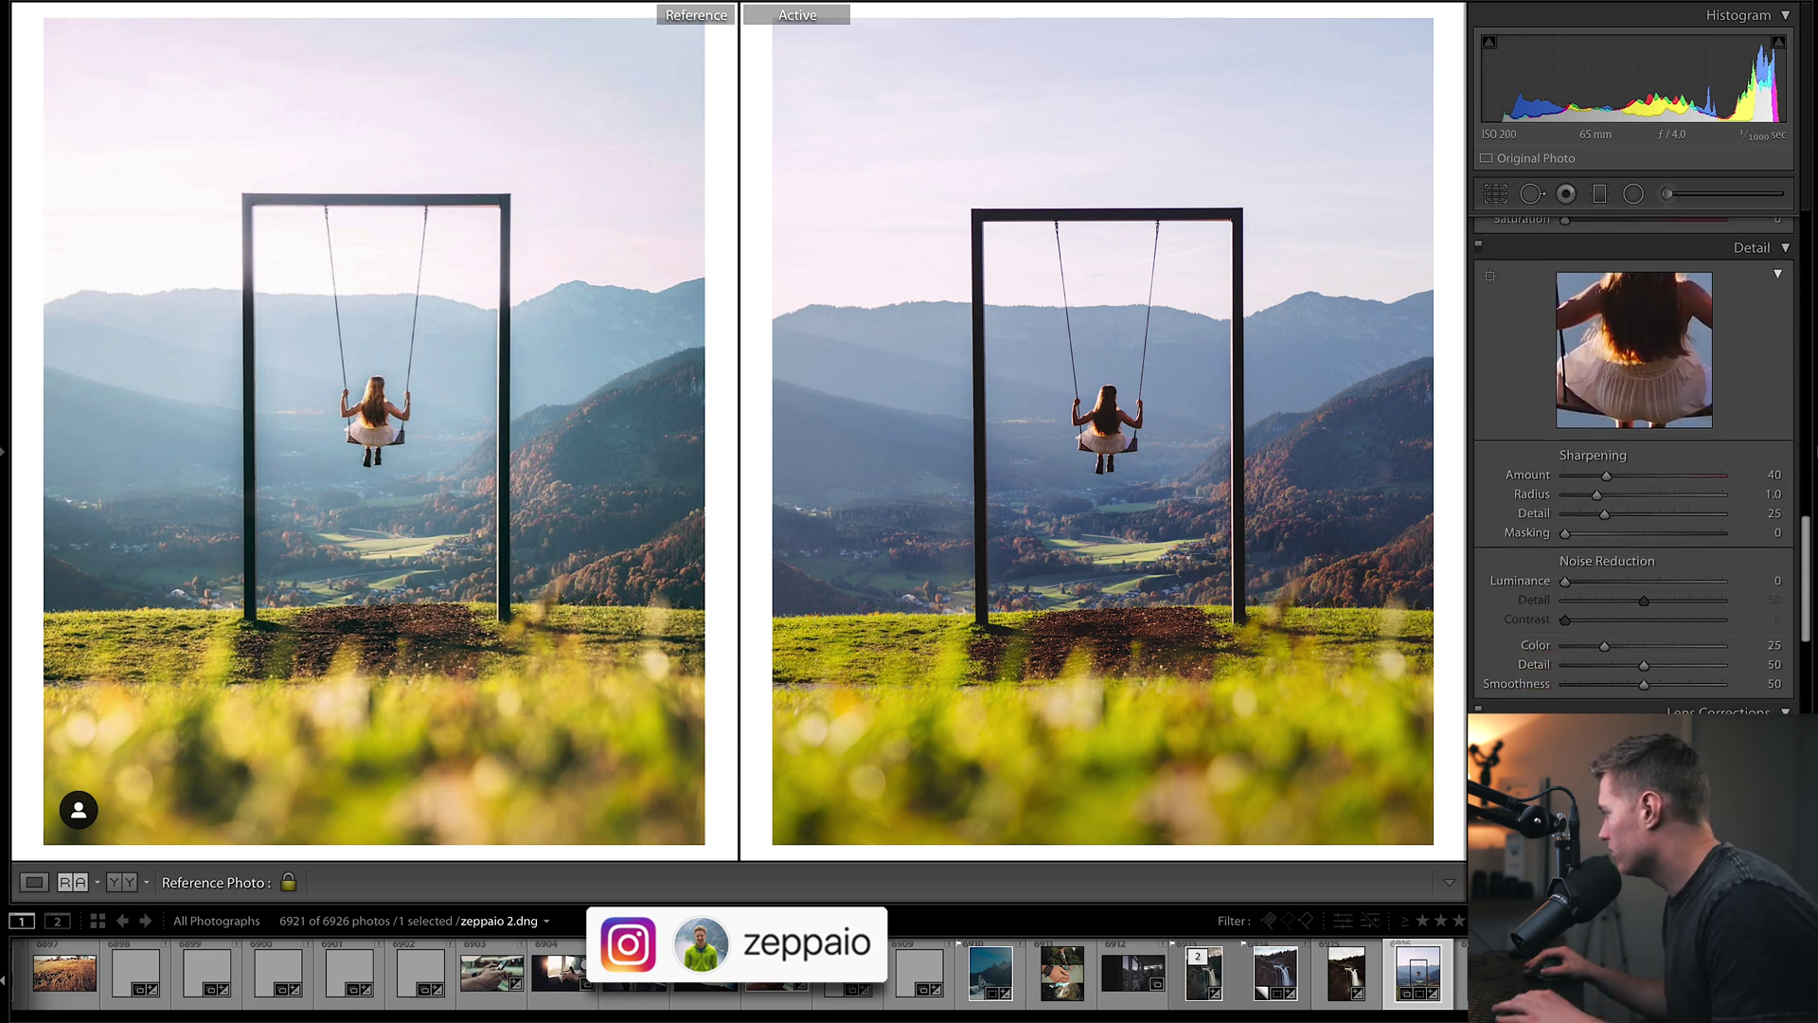
scroll(1633, 464, "up", 2)
left_click_drag(1606, 405, 1675, 410)
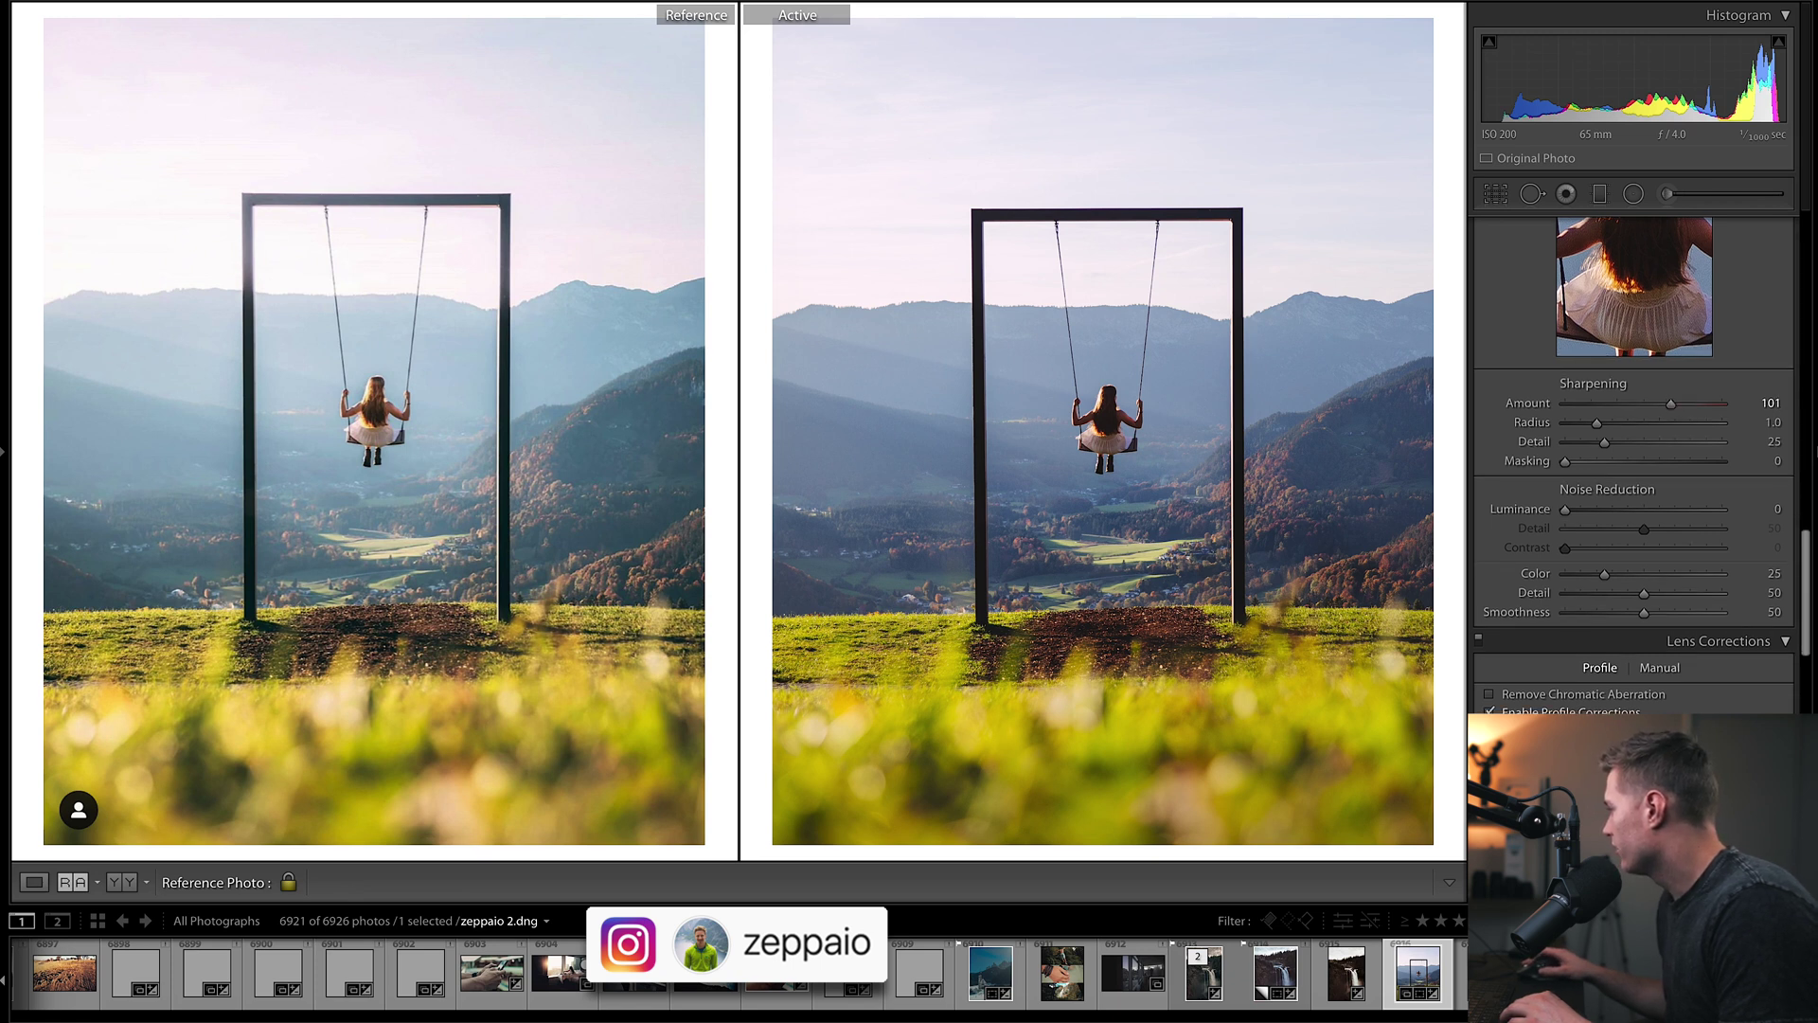
Tint the shadows with Split Toning, using Hue 194 and Saturation 3
scroll(1634, 464, "up", 5)
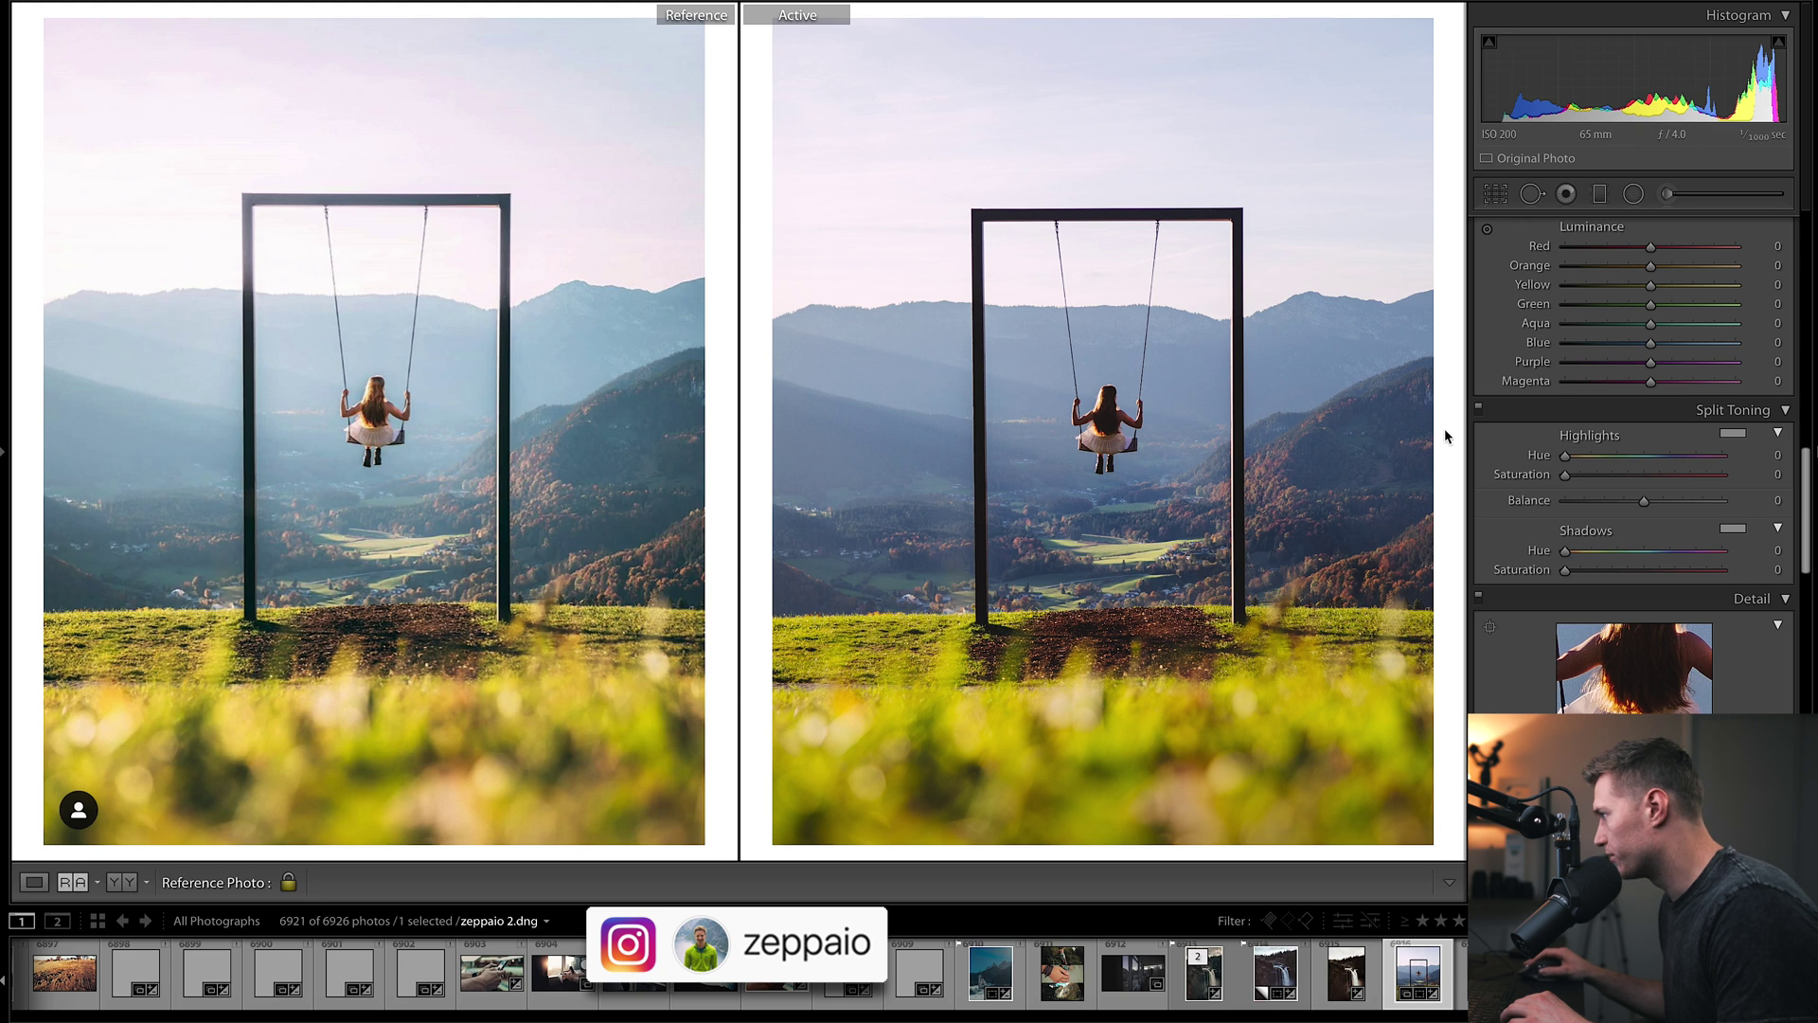
left_click(1648, 552)
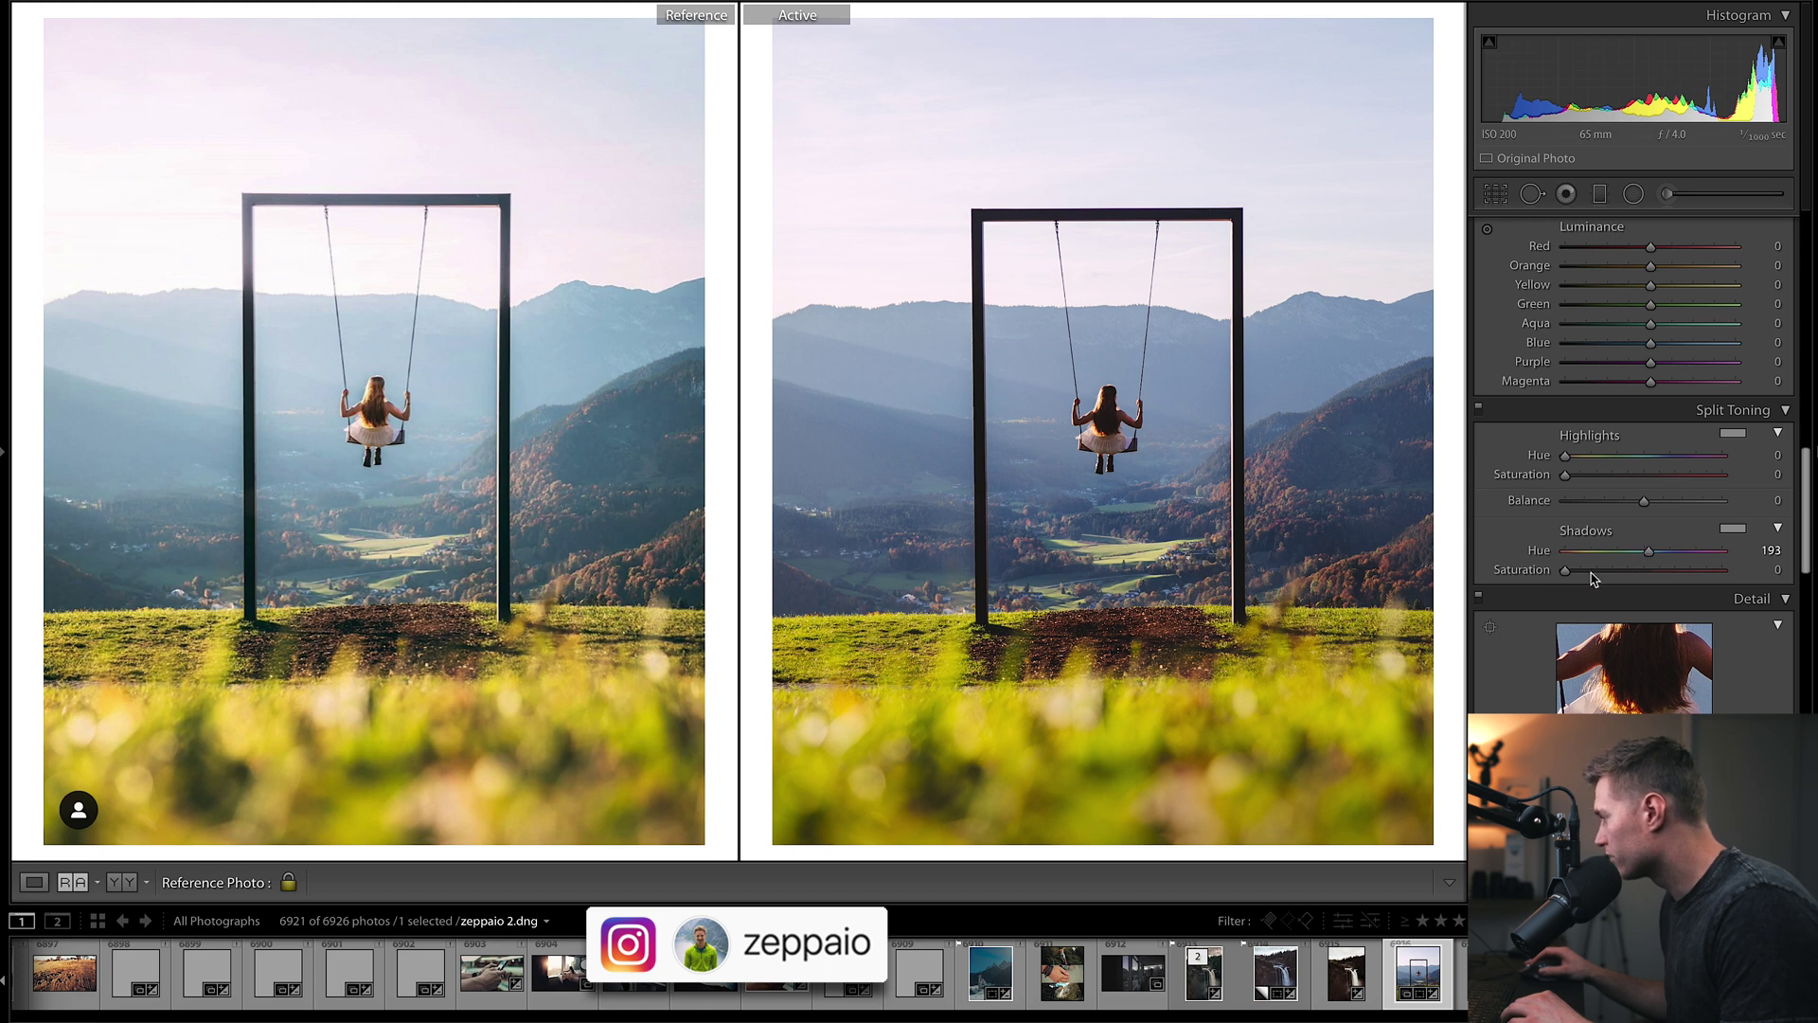
left_click_drag(1566, 571, 1569, 581)
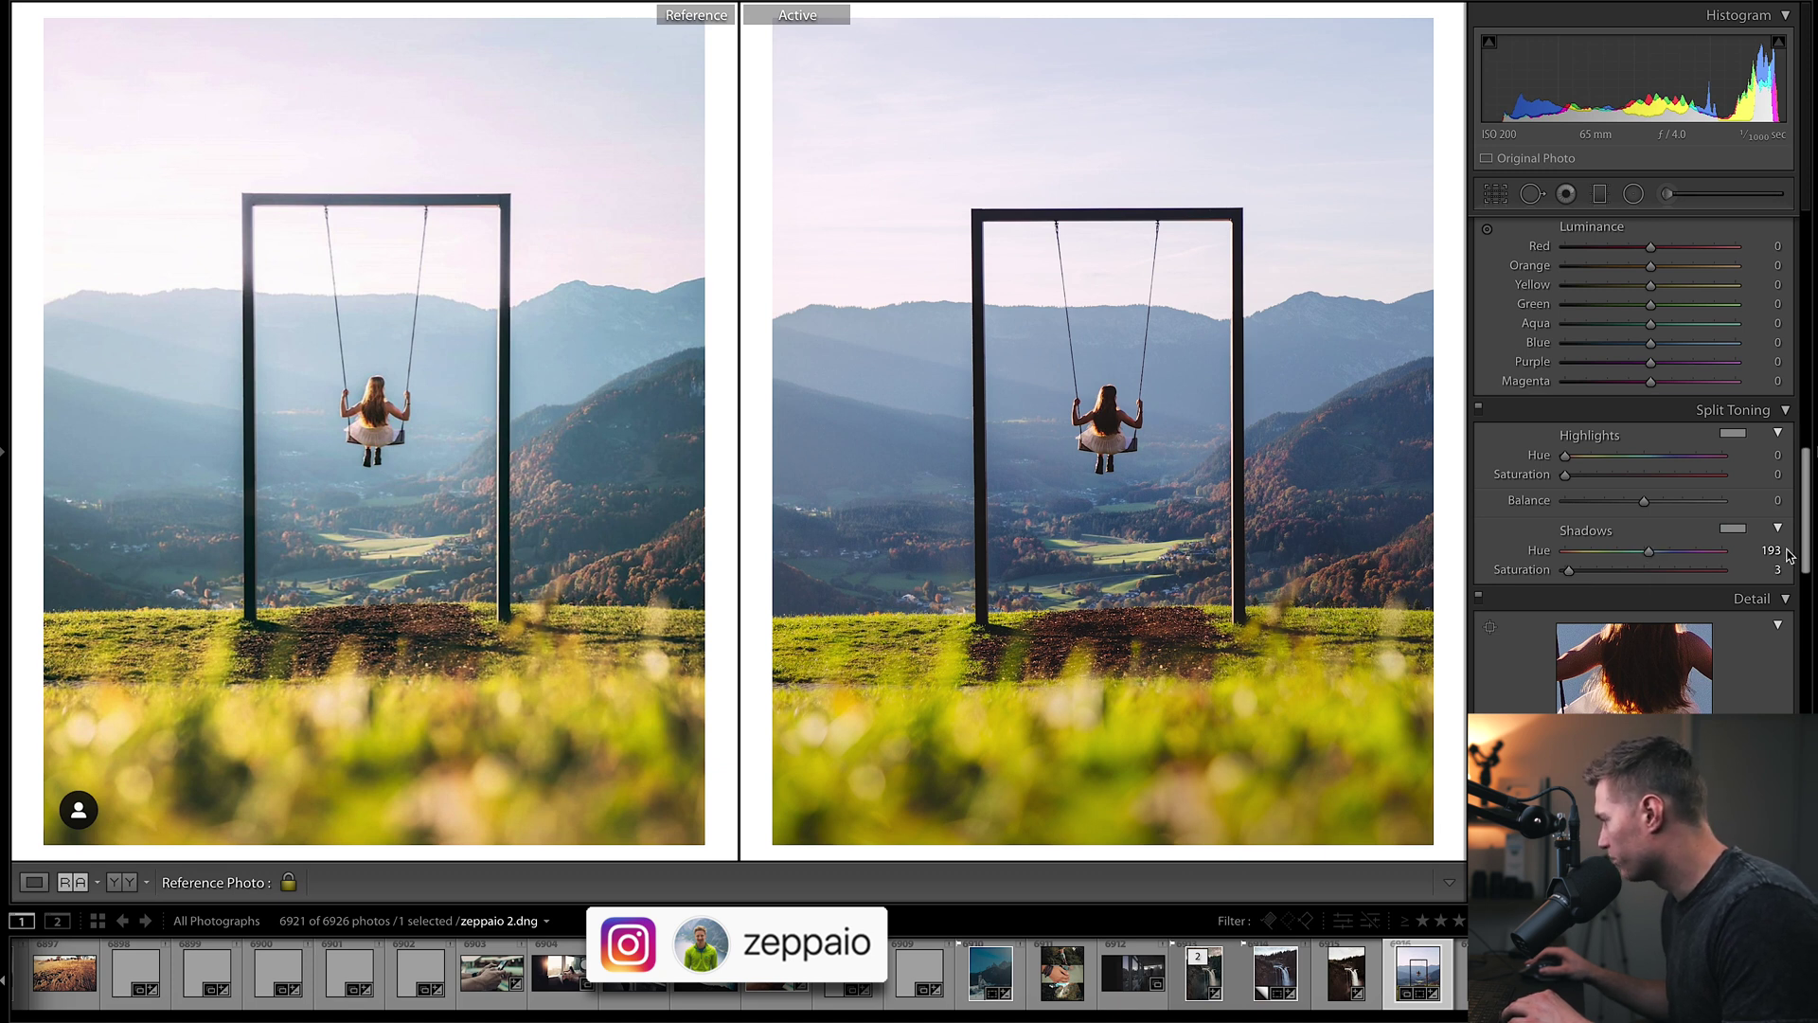
key("Up")
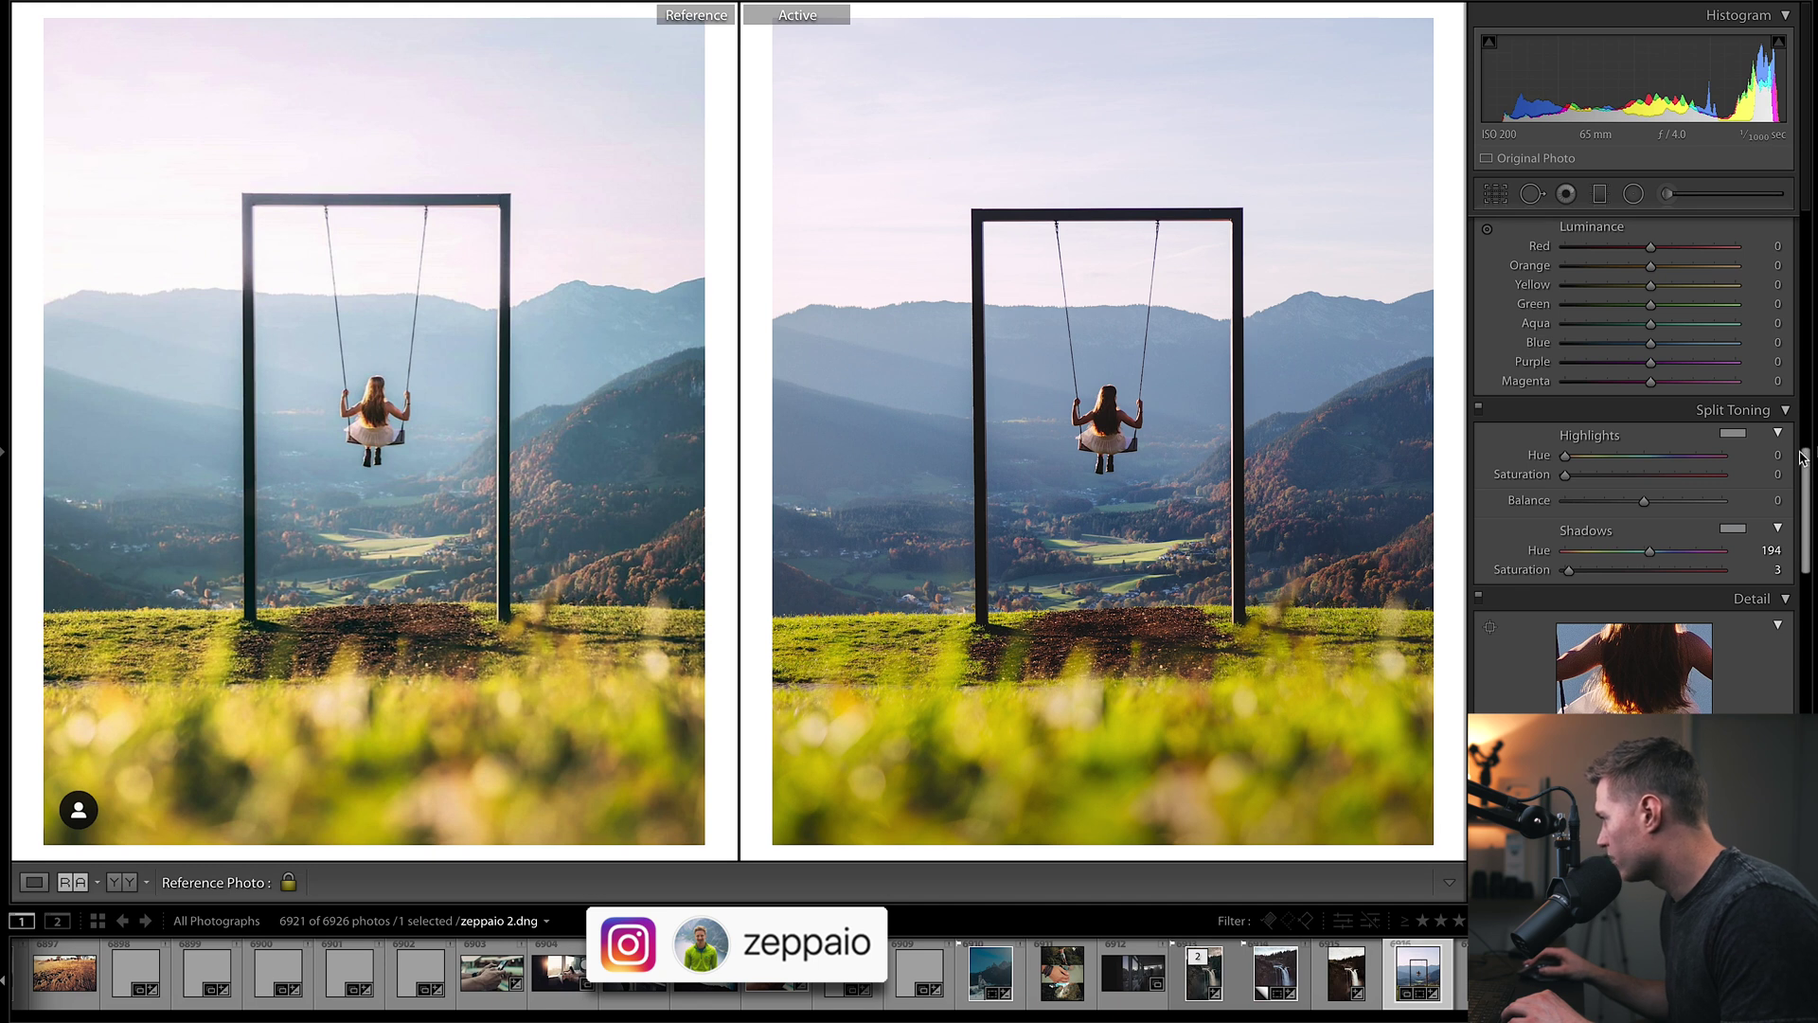
Set the HSL Blue hue to -11 and the saturation of Red to -26, Orange to -15, Yellow to -16 and Green to +50
scroll(1664, 448, "up", 5)
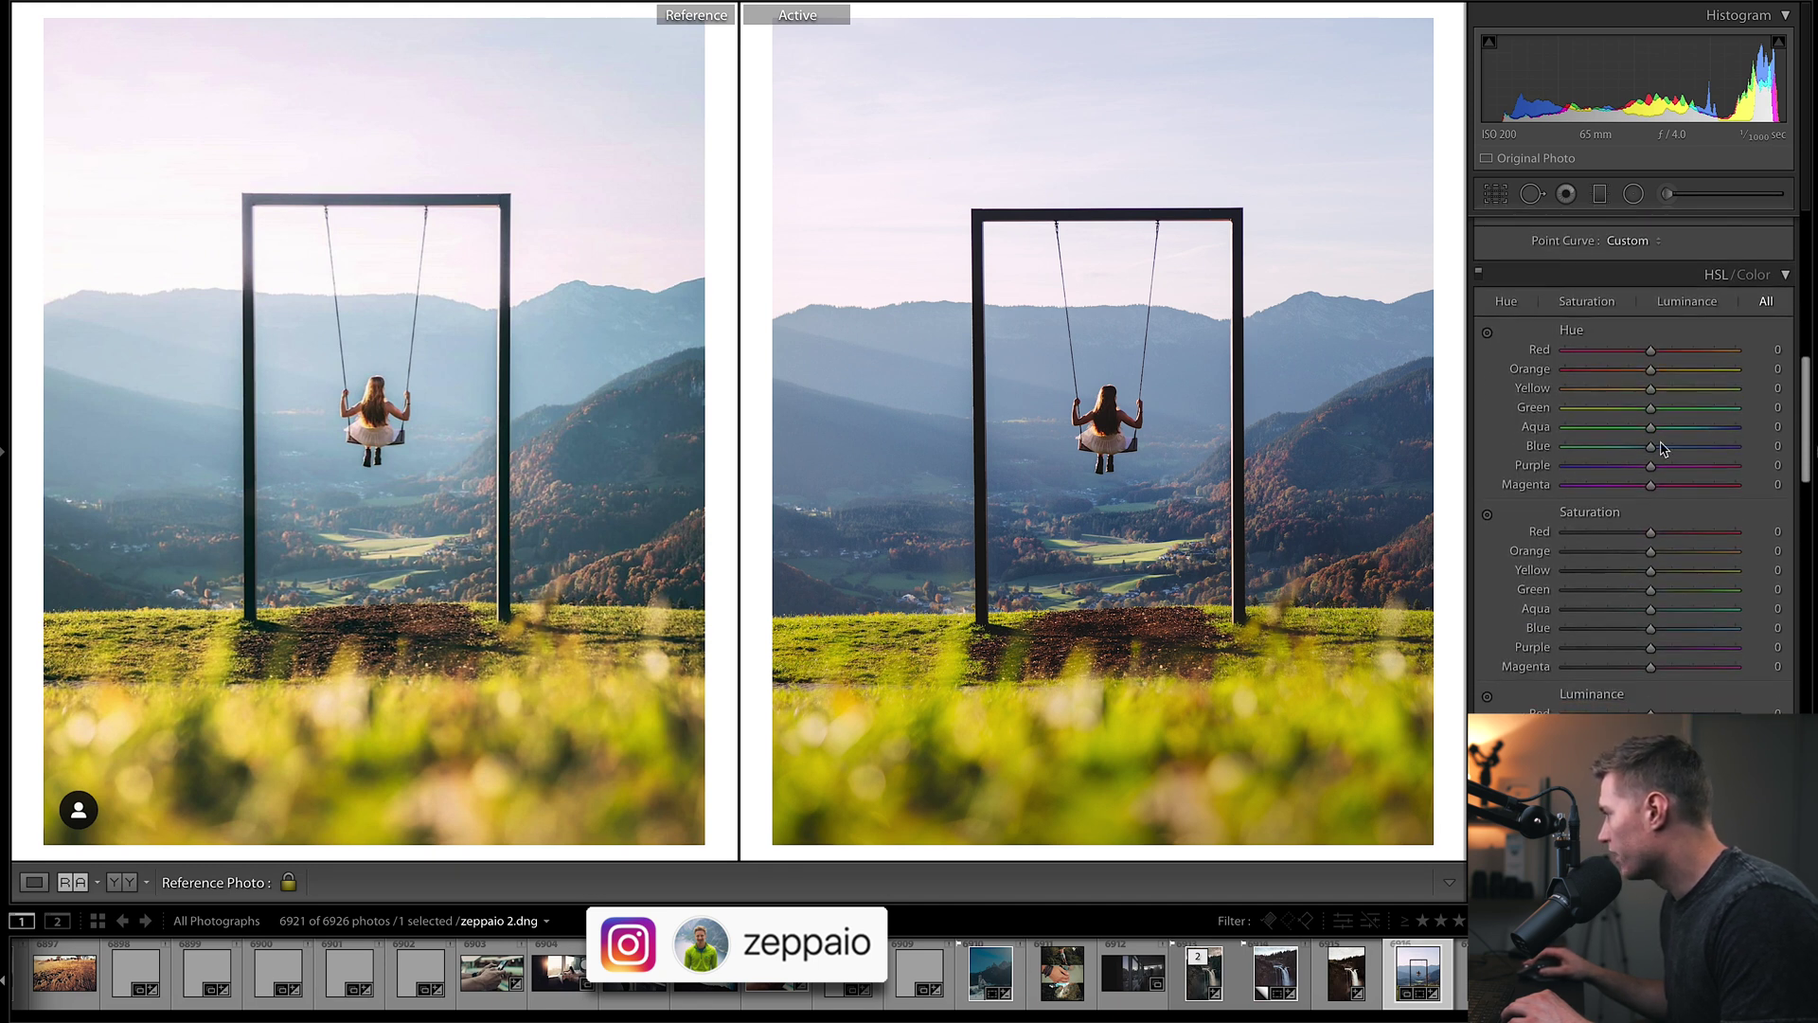
left_click_drag(1655, 447, 1641, 455)
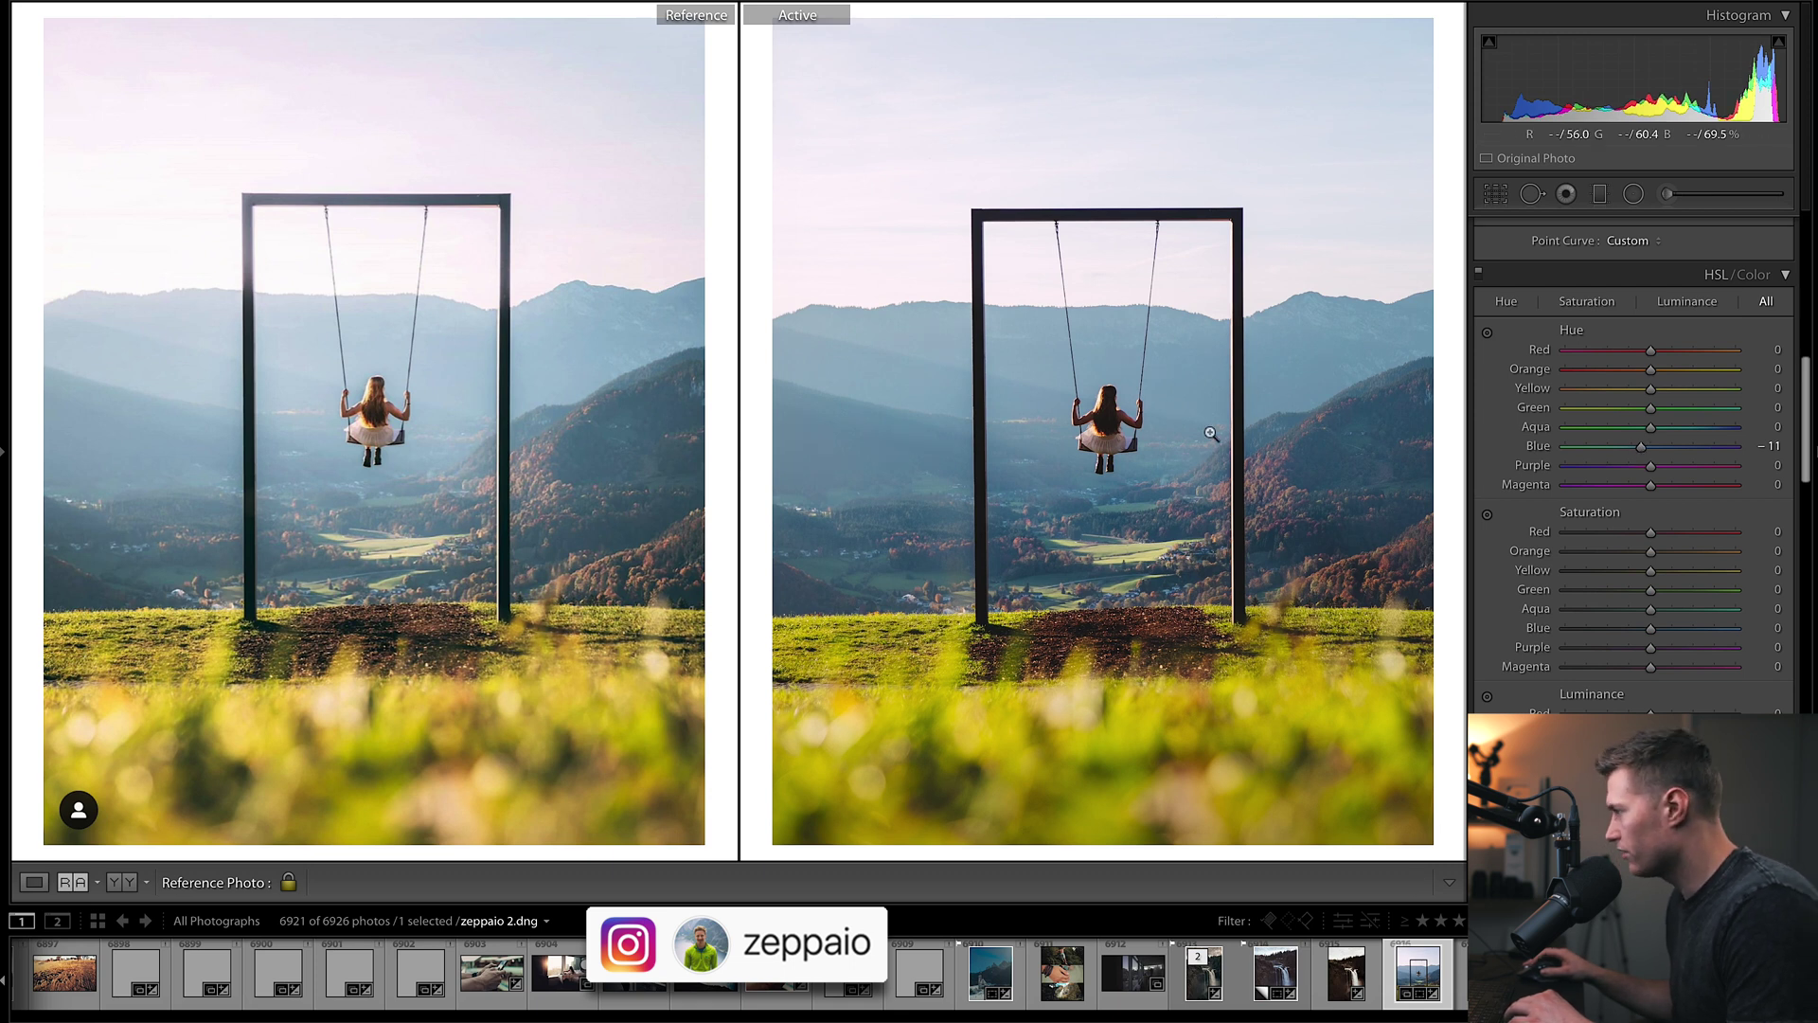
scroll(1811, 451, "down", 3)
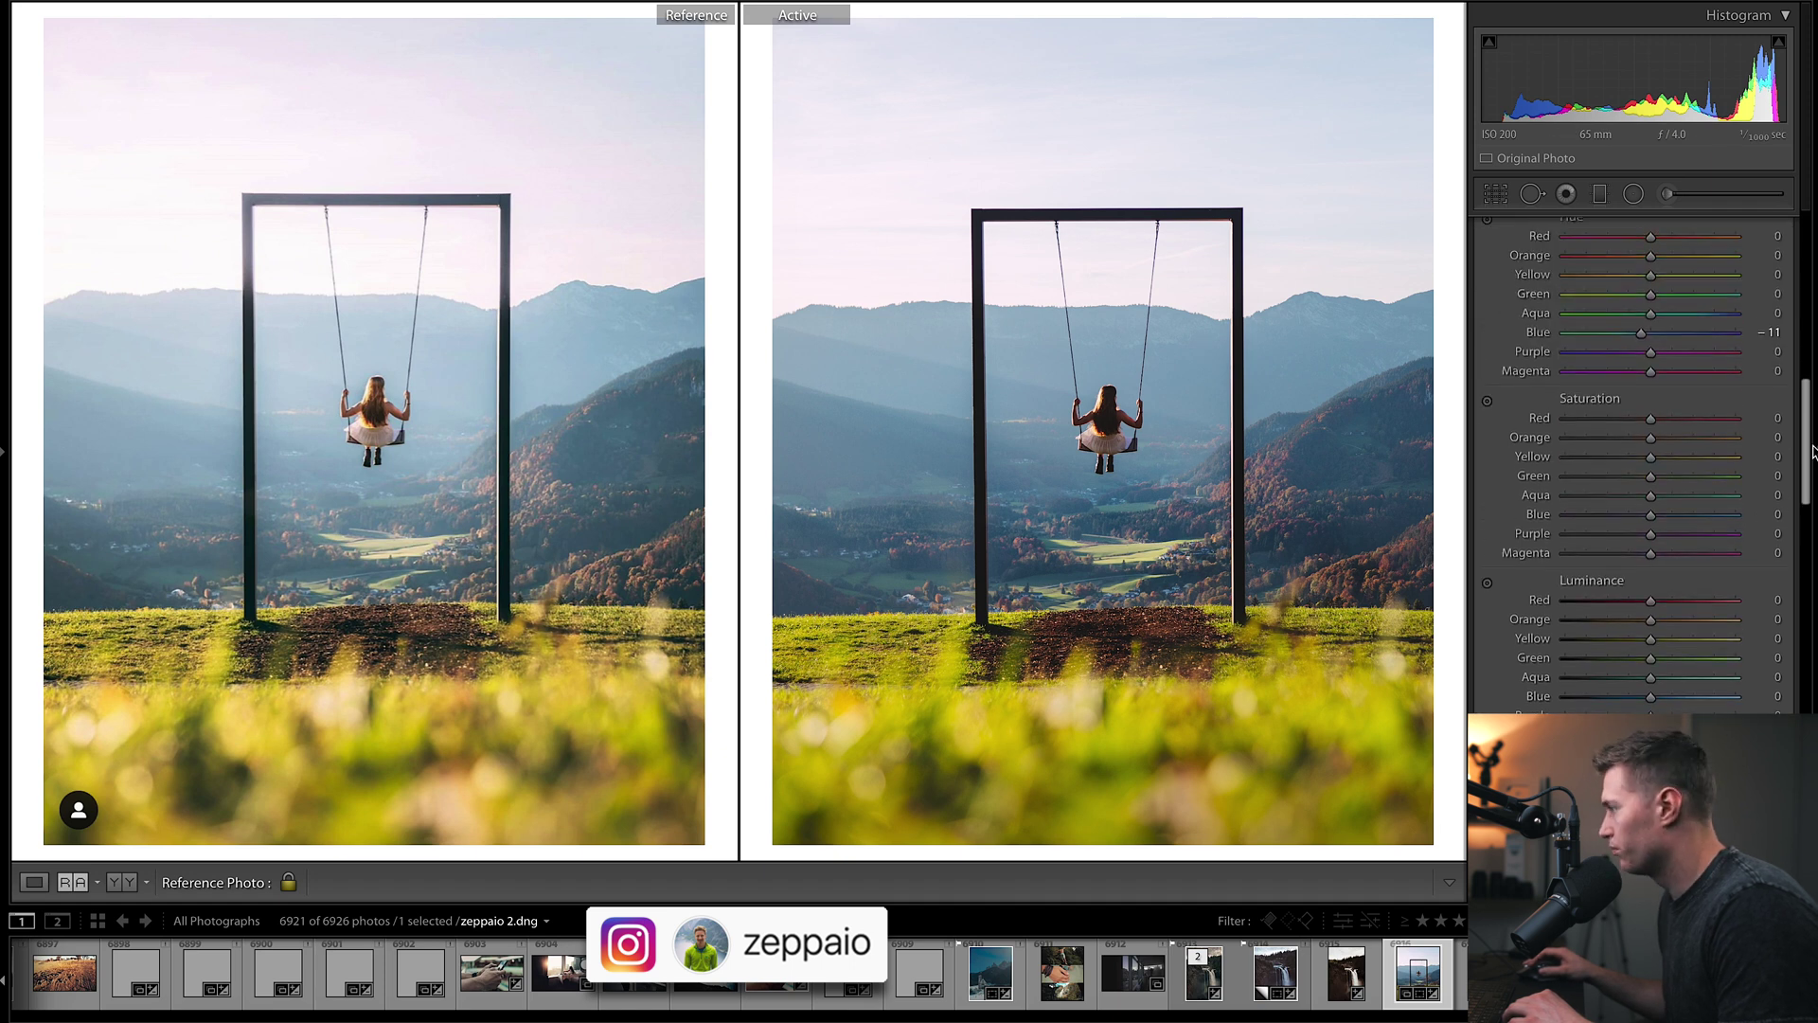
scroll(1810, 451, "down", 1)
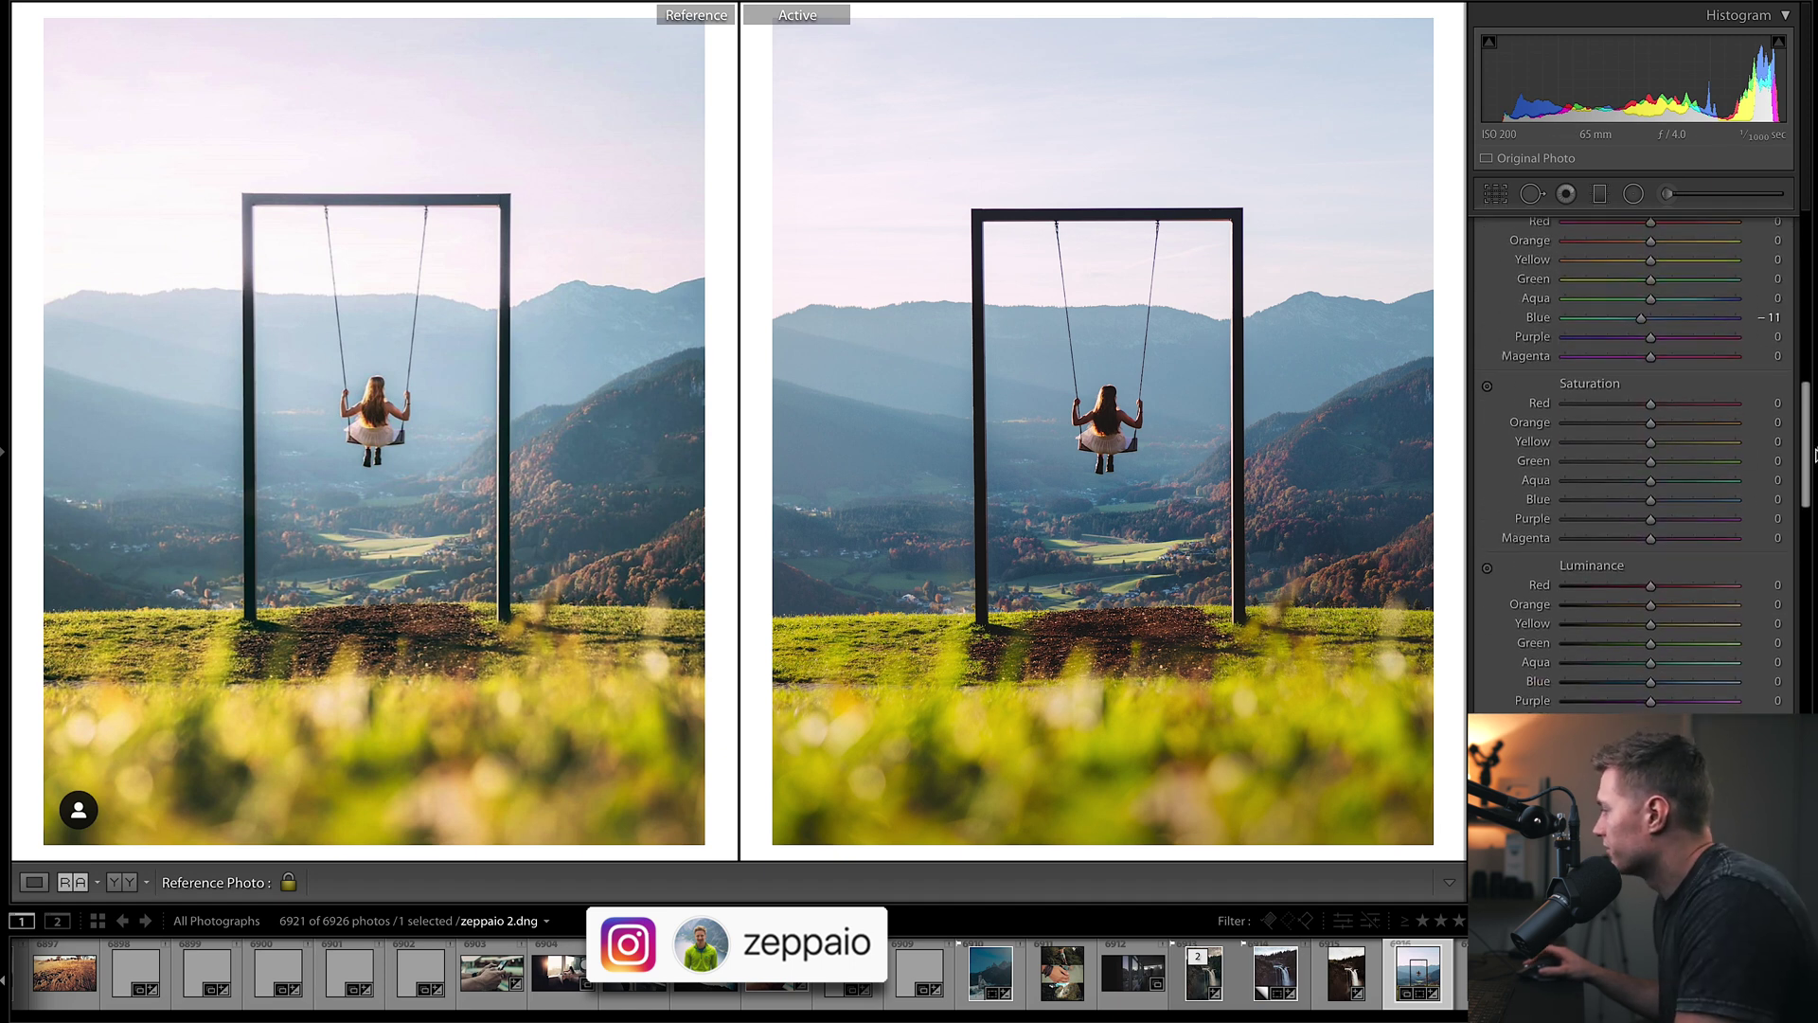
left_click(1631, 404)
left_click(1631, 423)
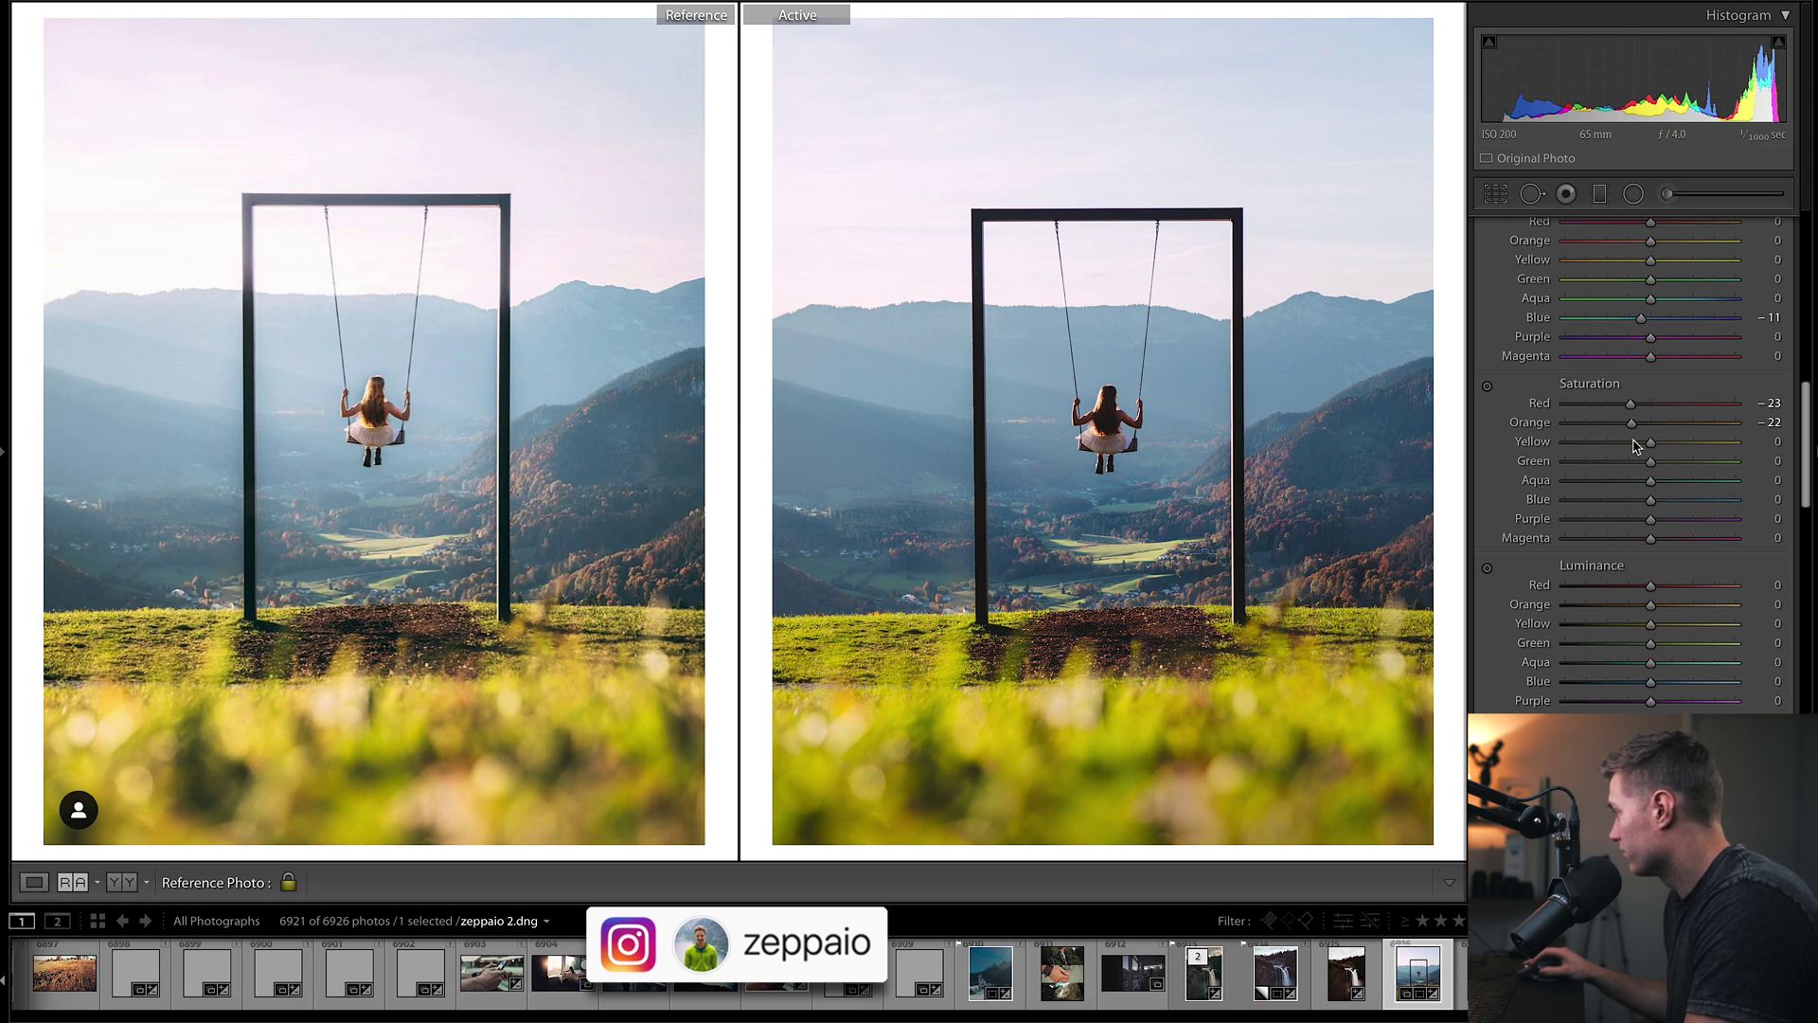
left_click(1642, 442)
left_click_drag(1643, 444, 1630, 407)
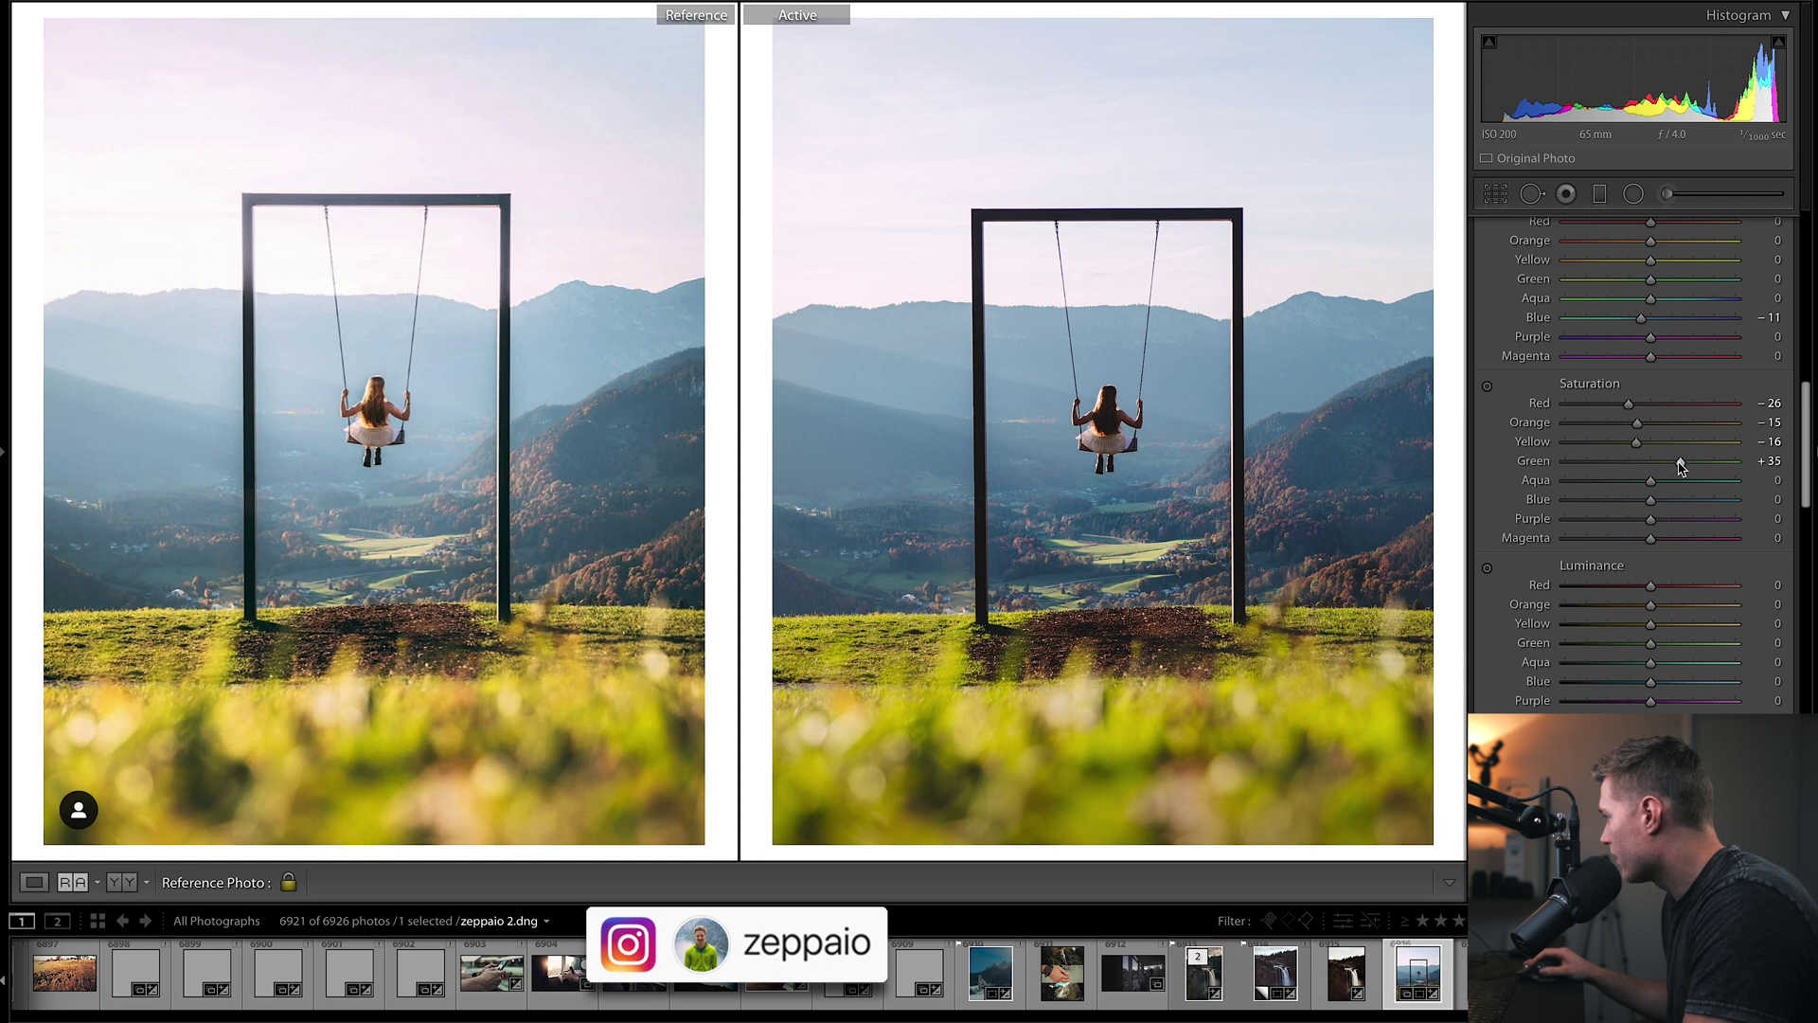
left_click_drag(1681, 463, 1675, 463)
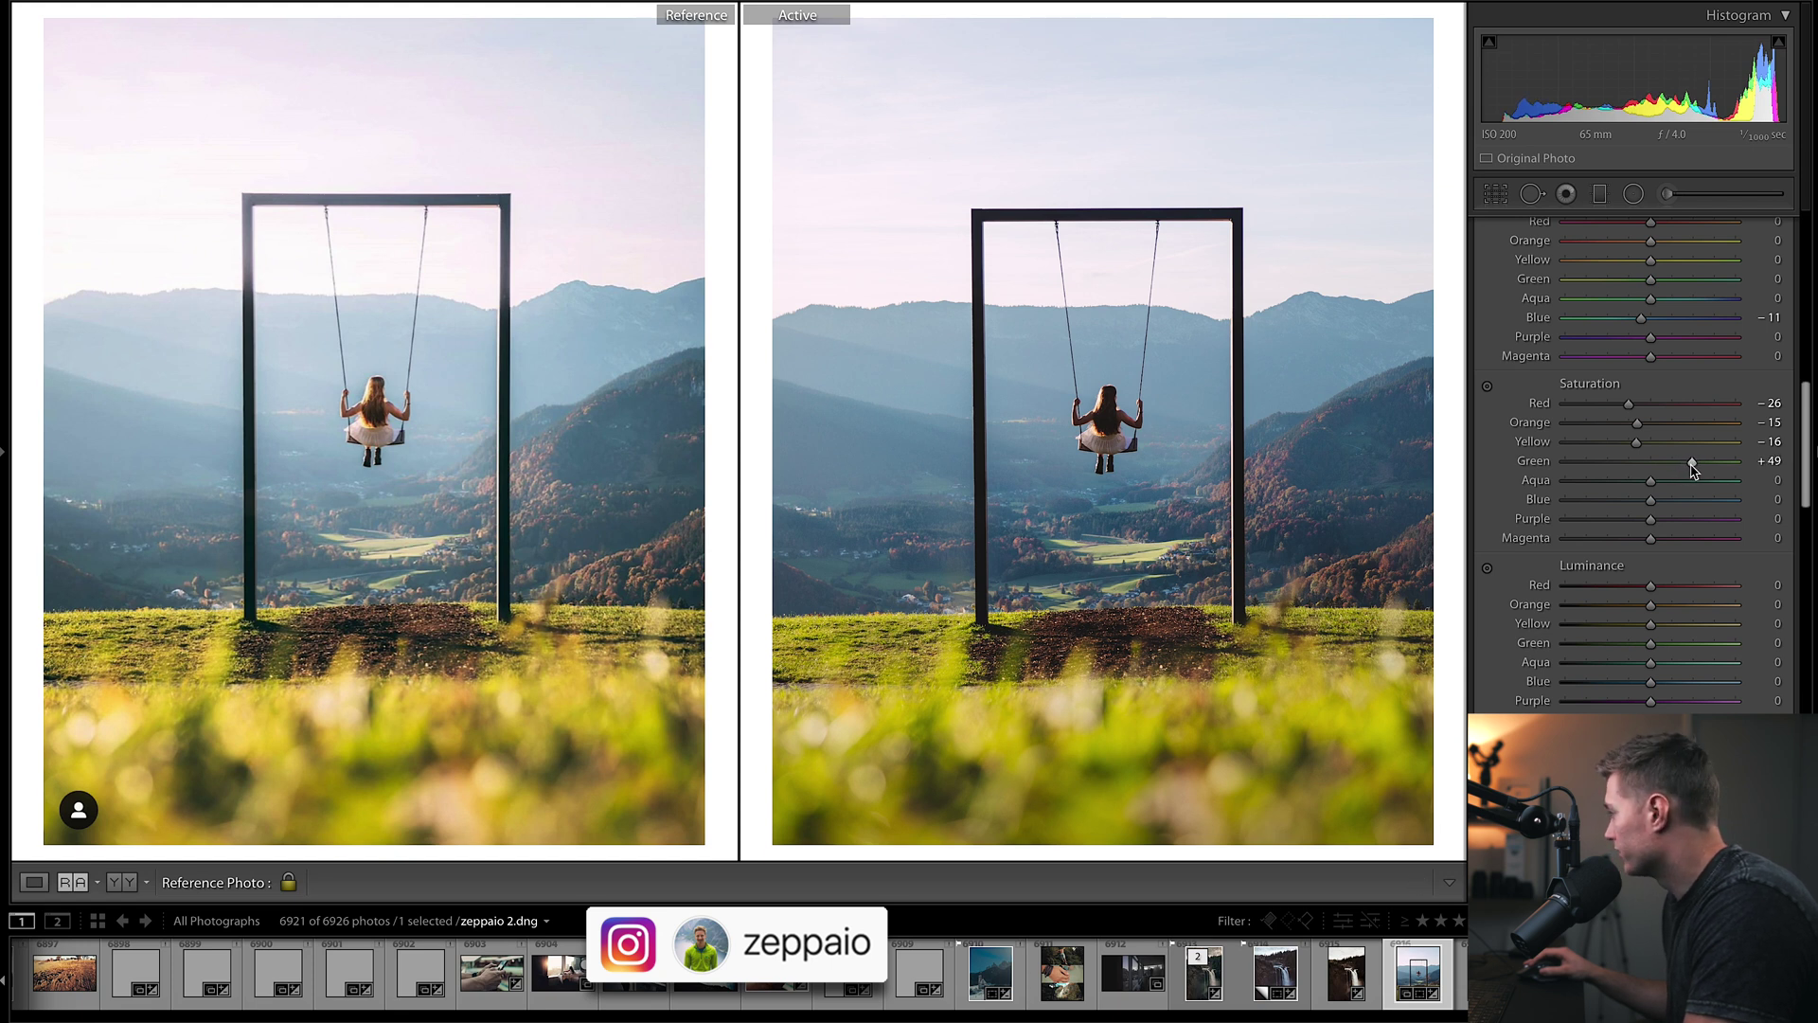
left_click_drag(1694, 471, 1695, 473)
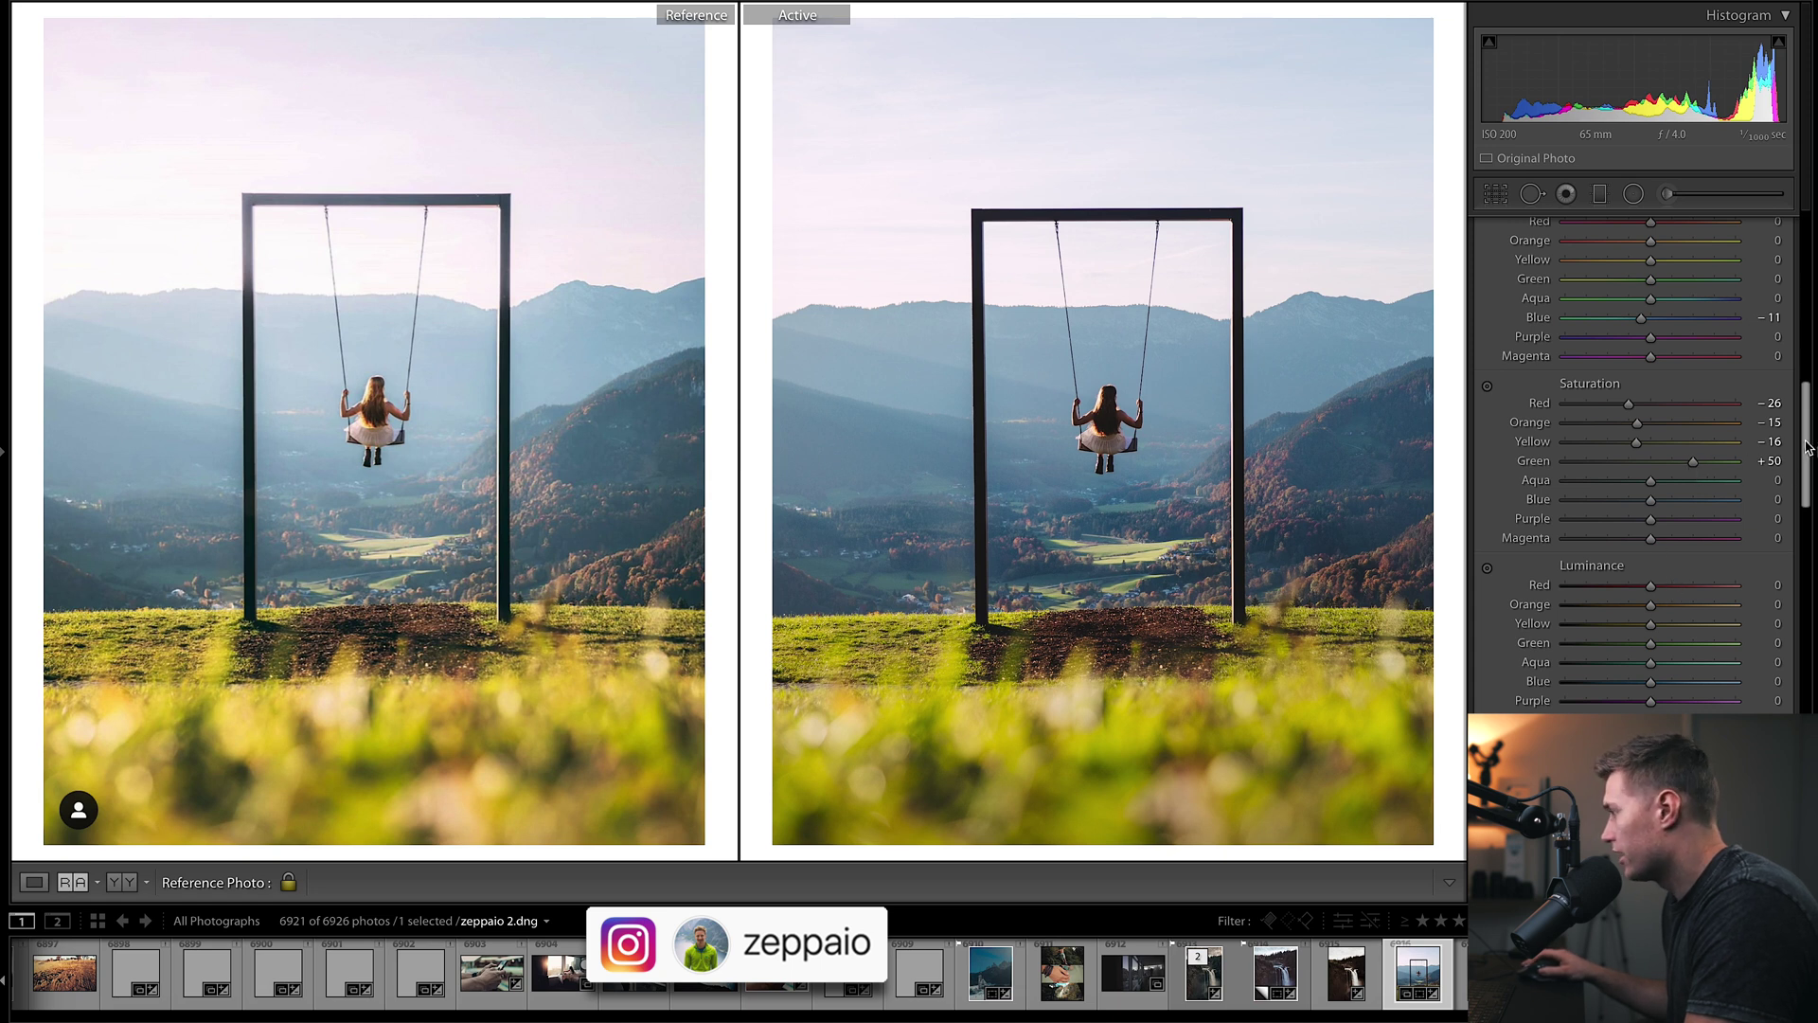
Set the HSL luminance of Orange to +25, Yellow to +20 and Green to -31
scroll(1809, 447, "down", 3)
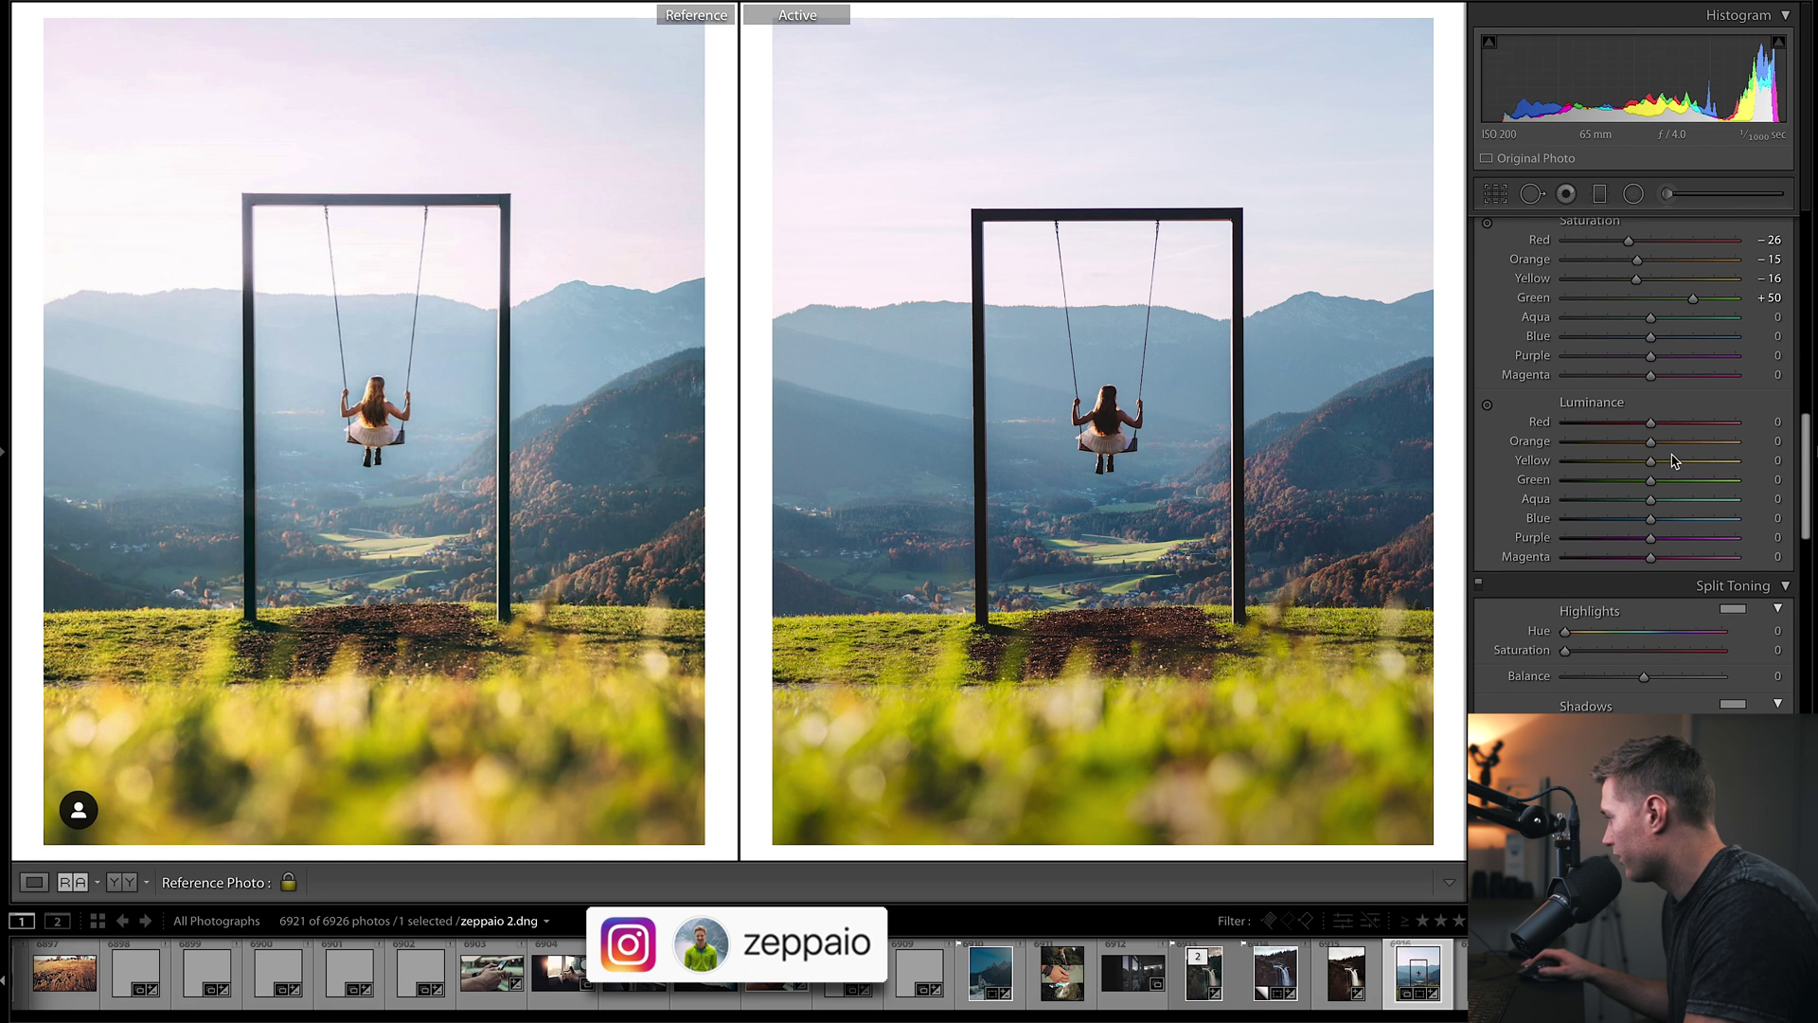
left_click_drag(1673, 462, 1670, 466)
left_click(1671, 444)
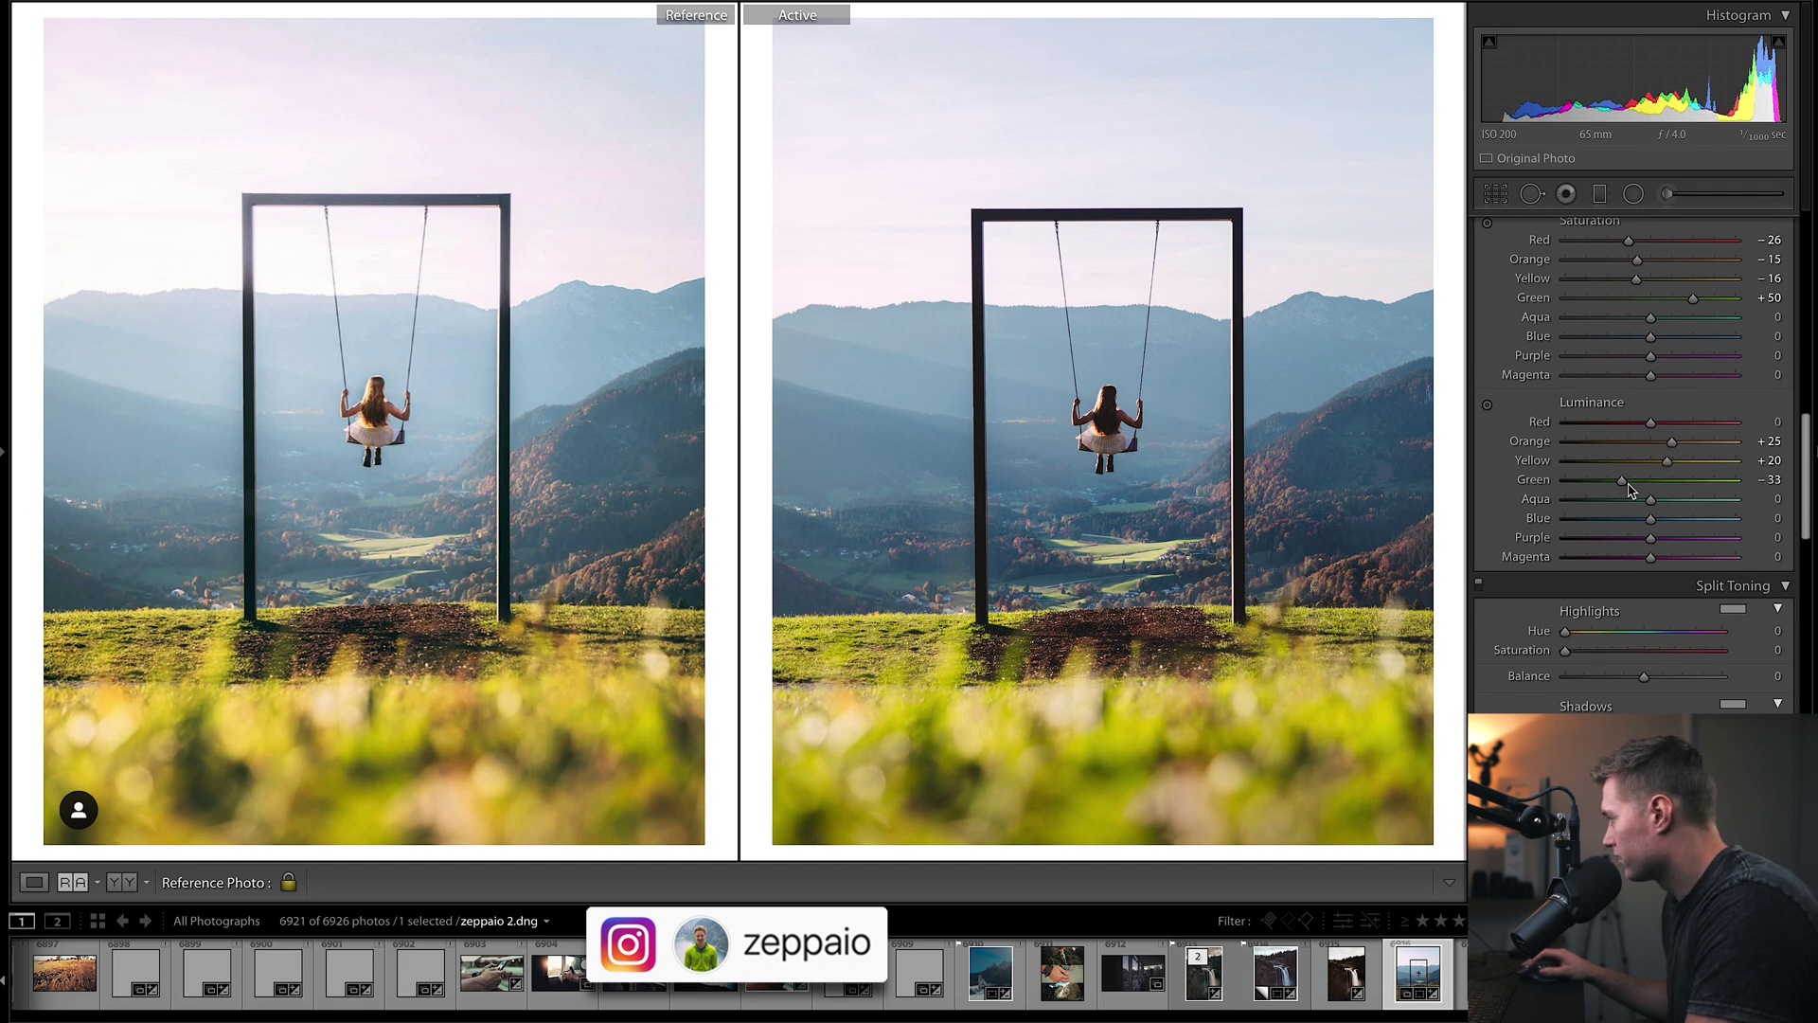
Set HSL hues to Orange +21, Yellow -14, Green +15 and Purple -55, and saturation to Purple -47 and Magenta -46
left_click_drag(1807, 432, 1794, 375)
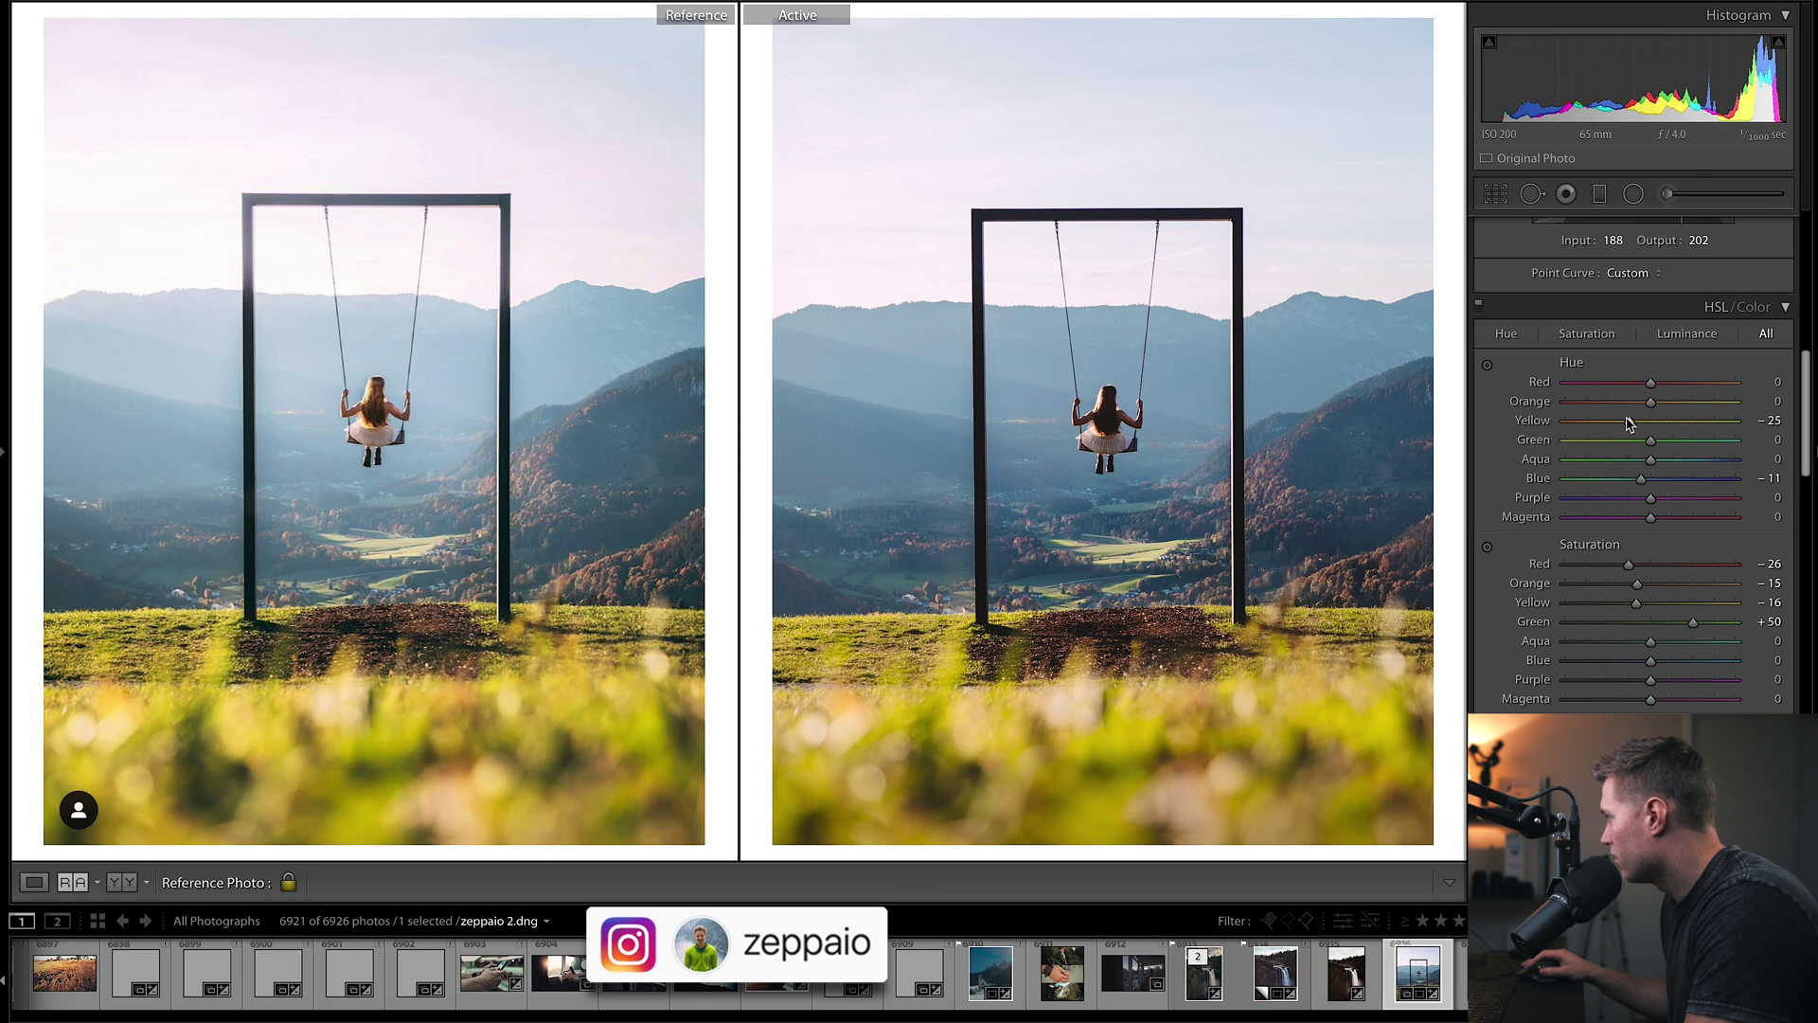
left_click_drag(1634, 422, 1674, 445)
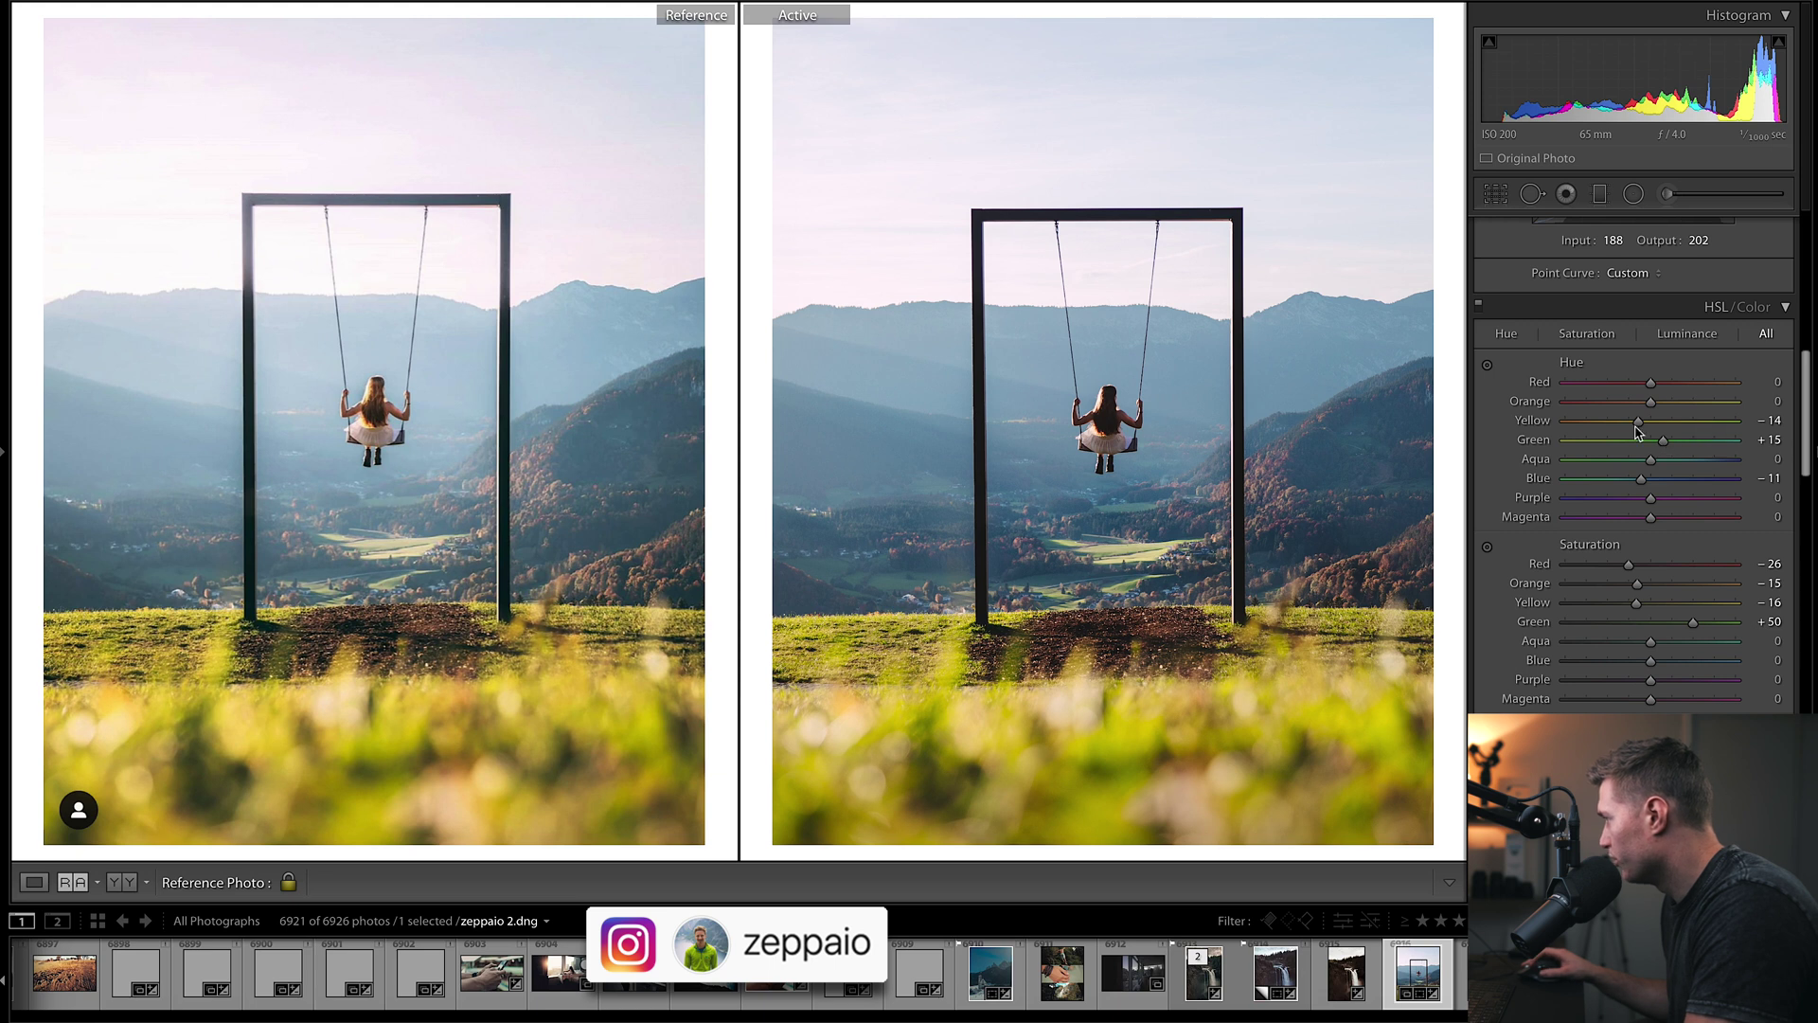
left_click_drag(1648, 413, 1671, 431)
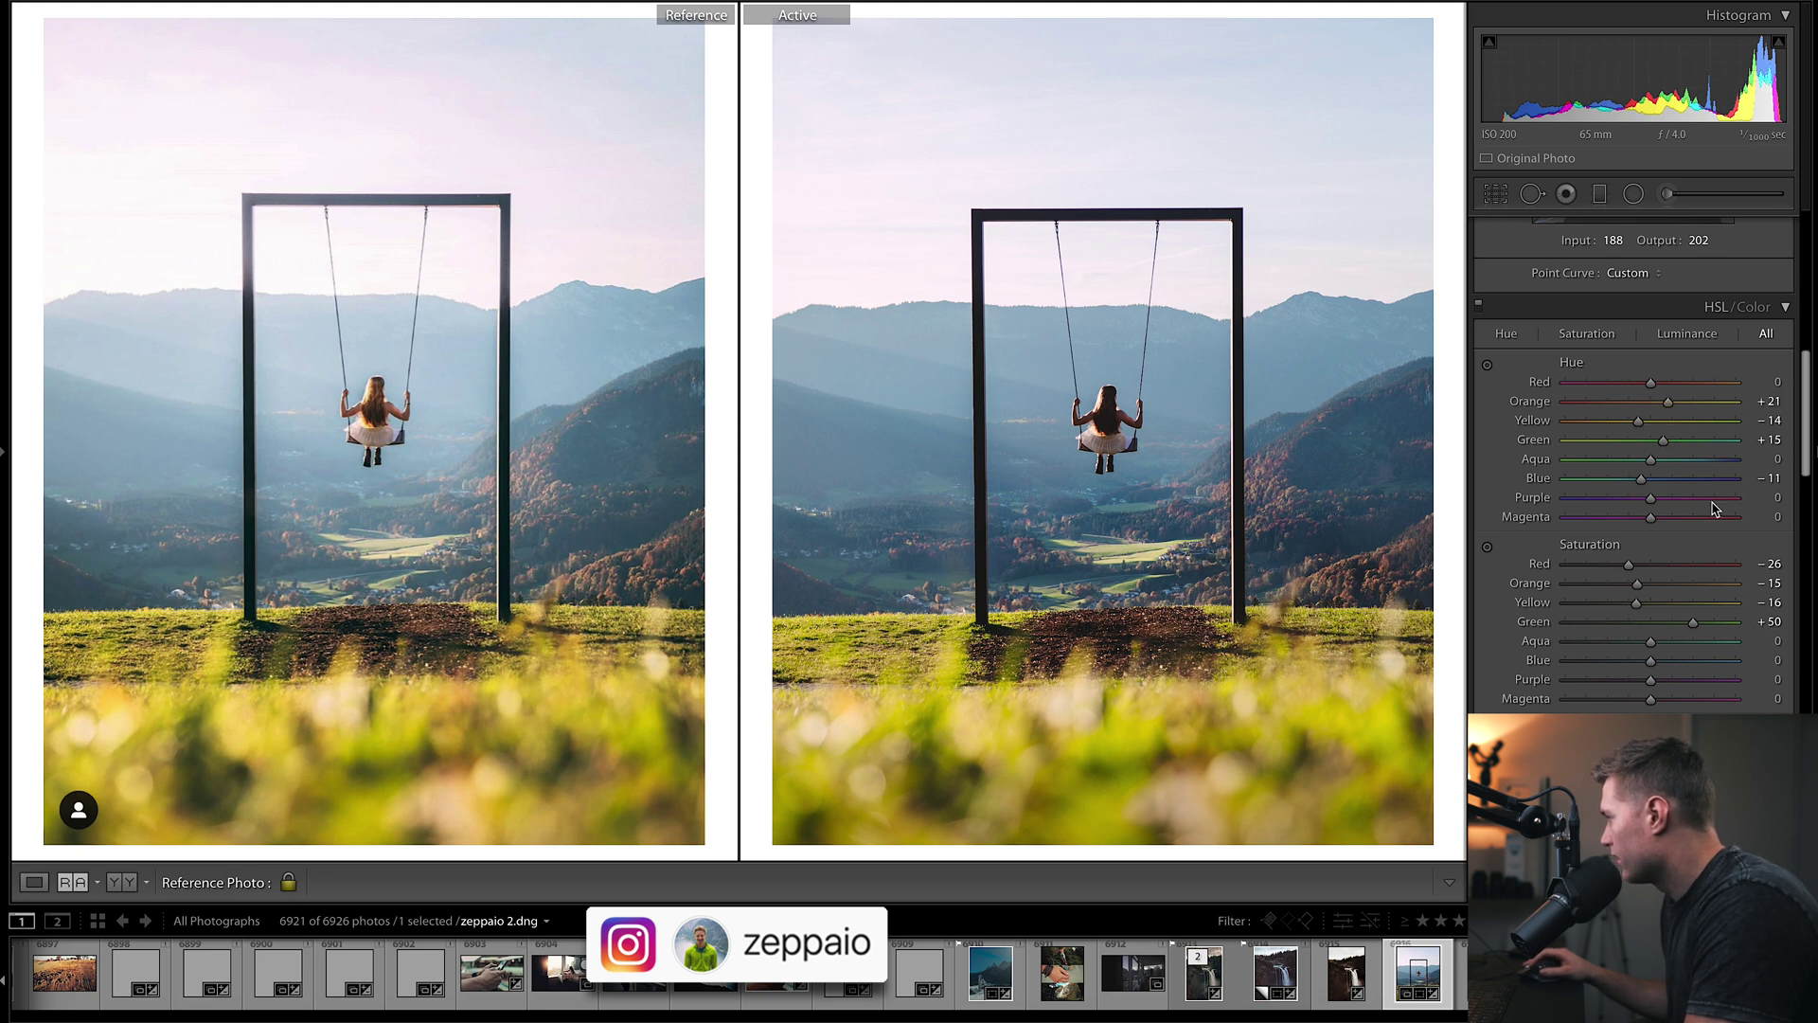
left_click_drag(1651, 499, 1565, 500)
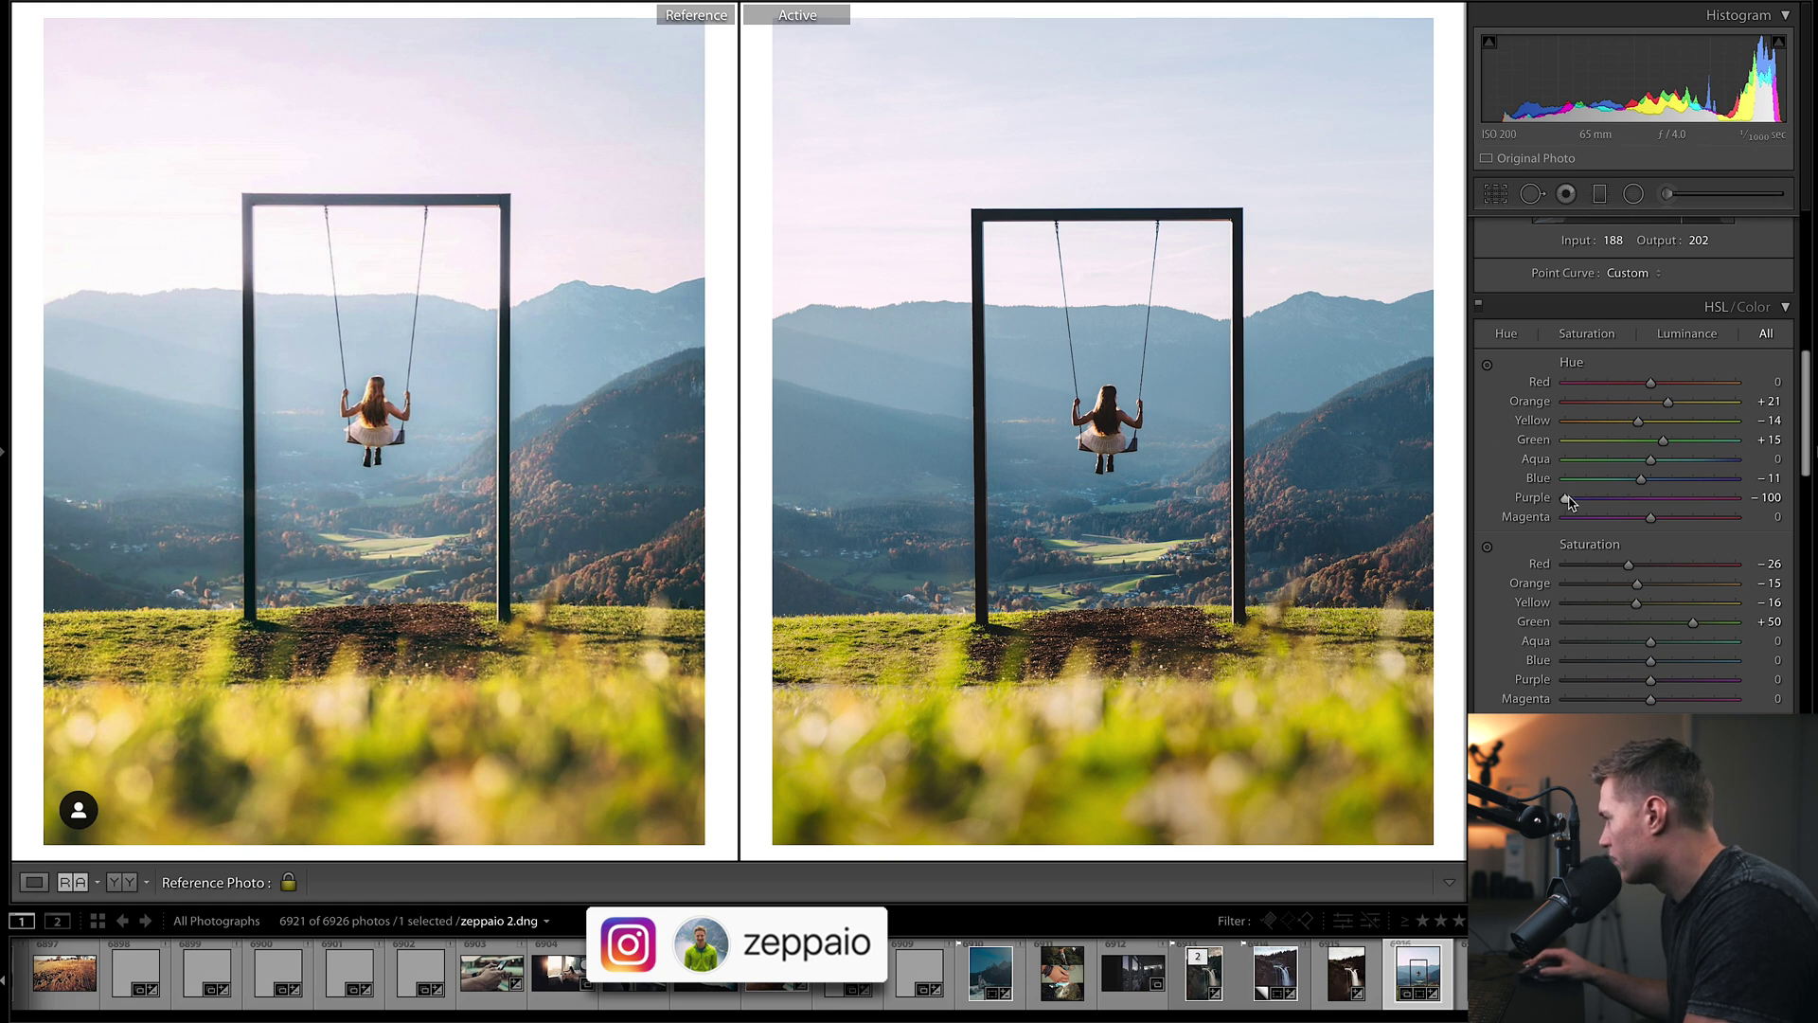
left_click_drag(1568, 502, 1580, 504)
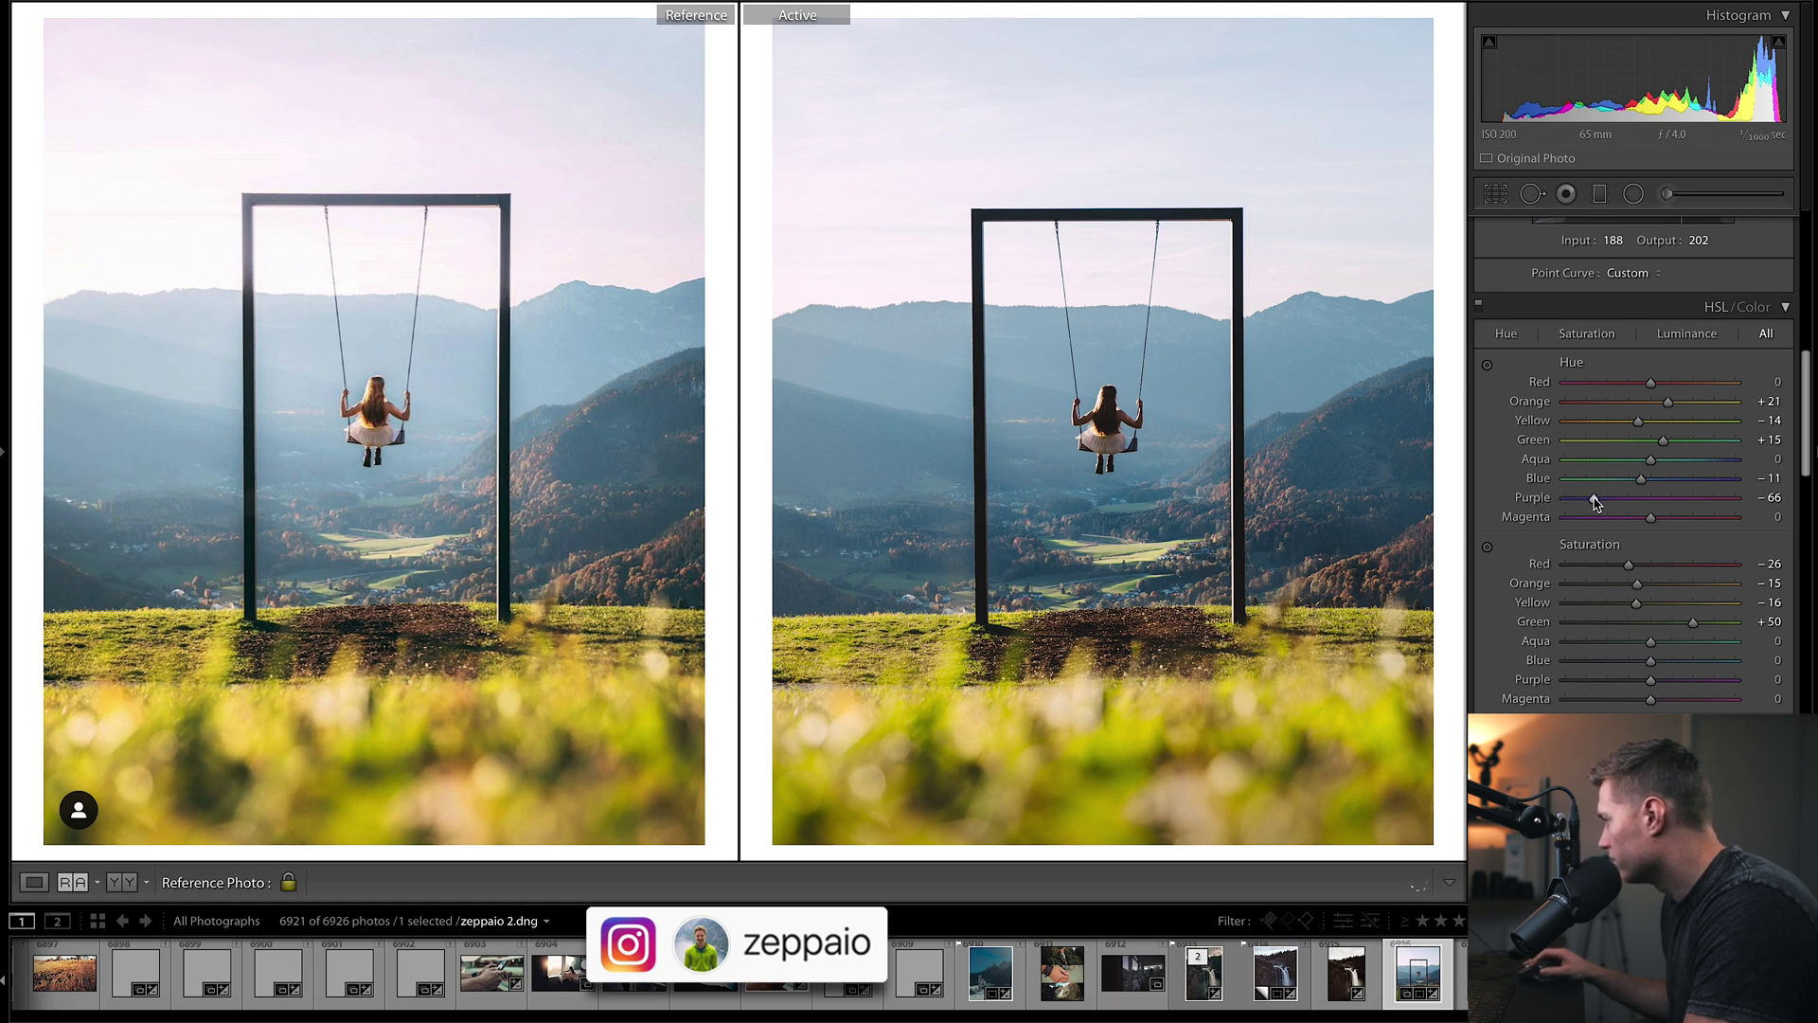
scroll(1605, 502, "down", 3)
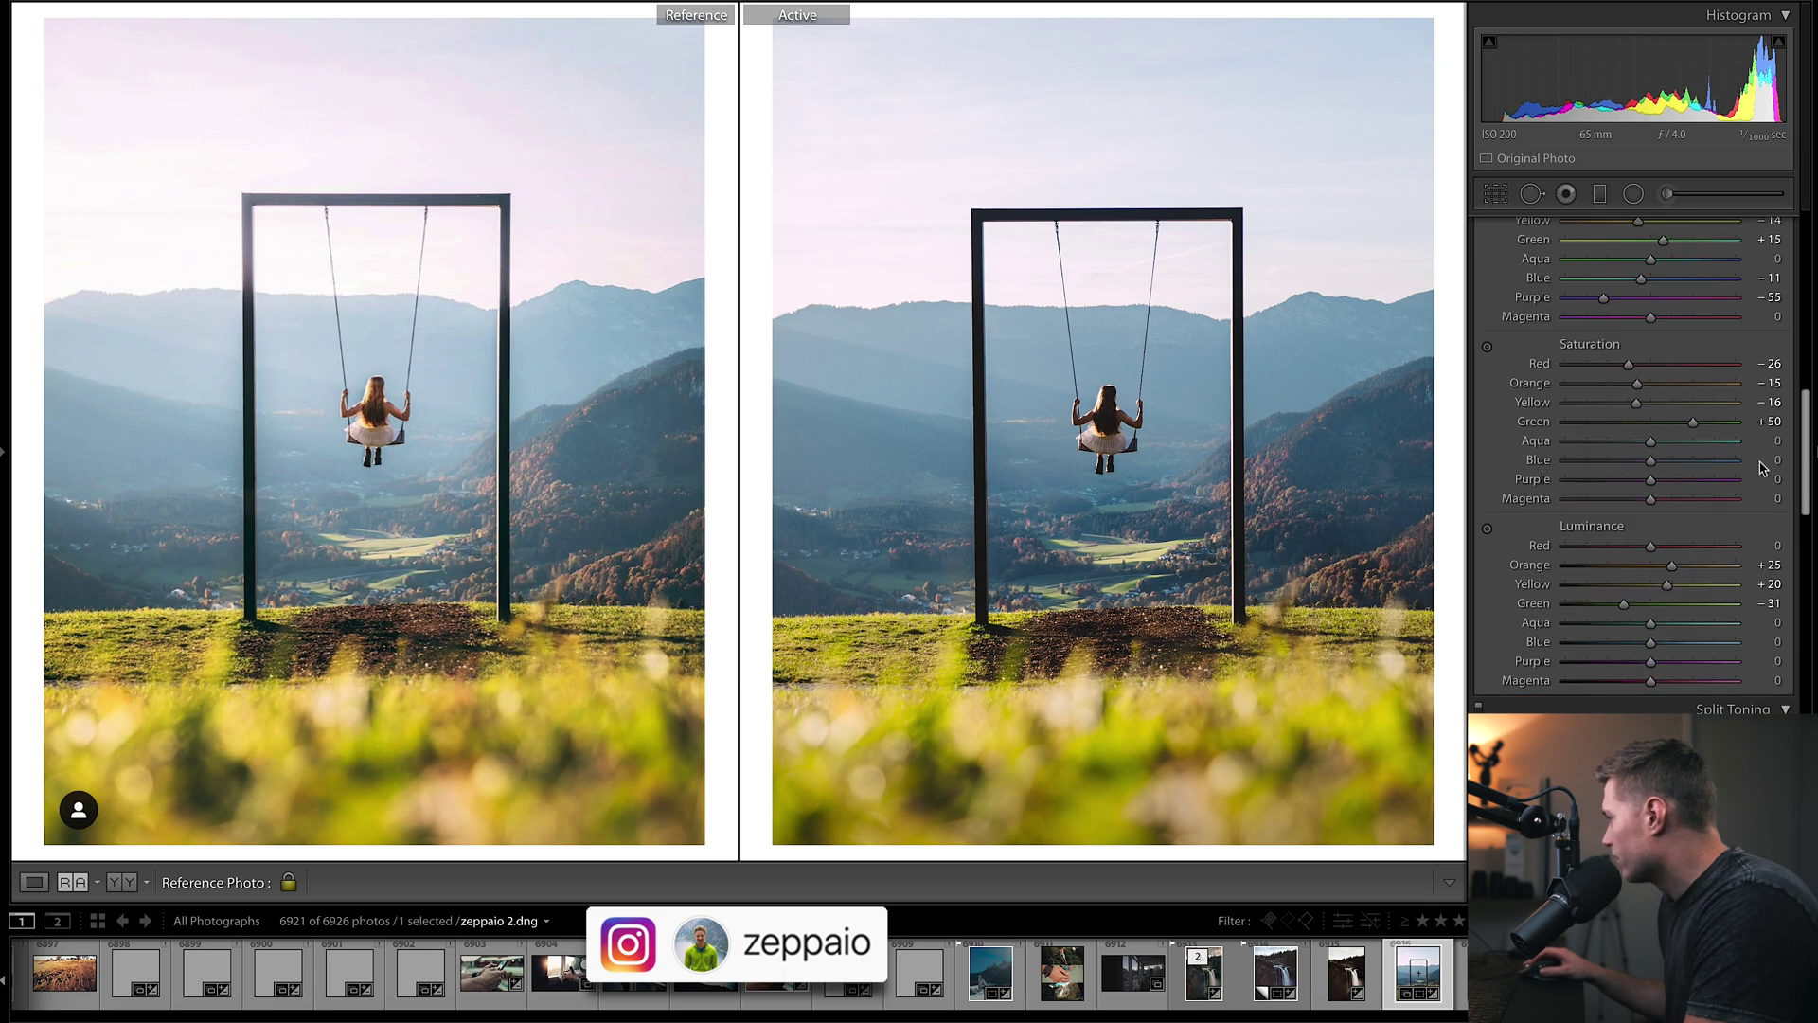
left_click(1616, 481)
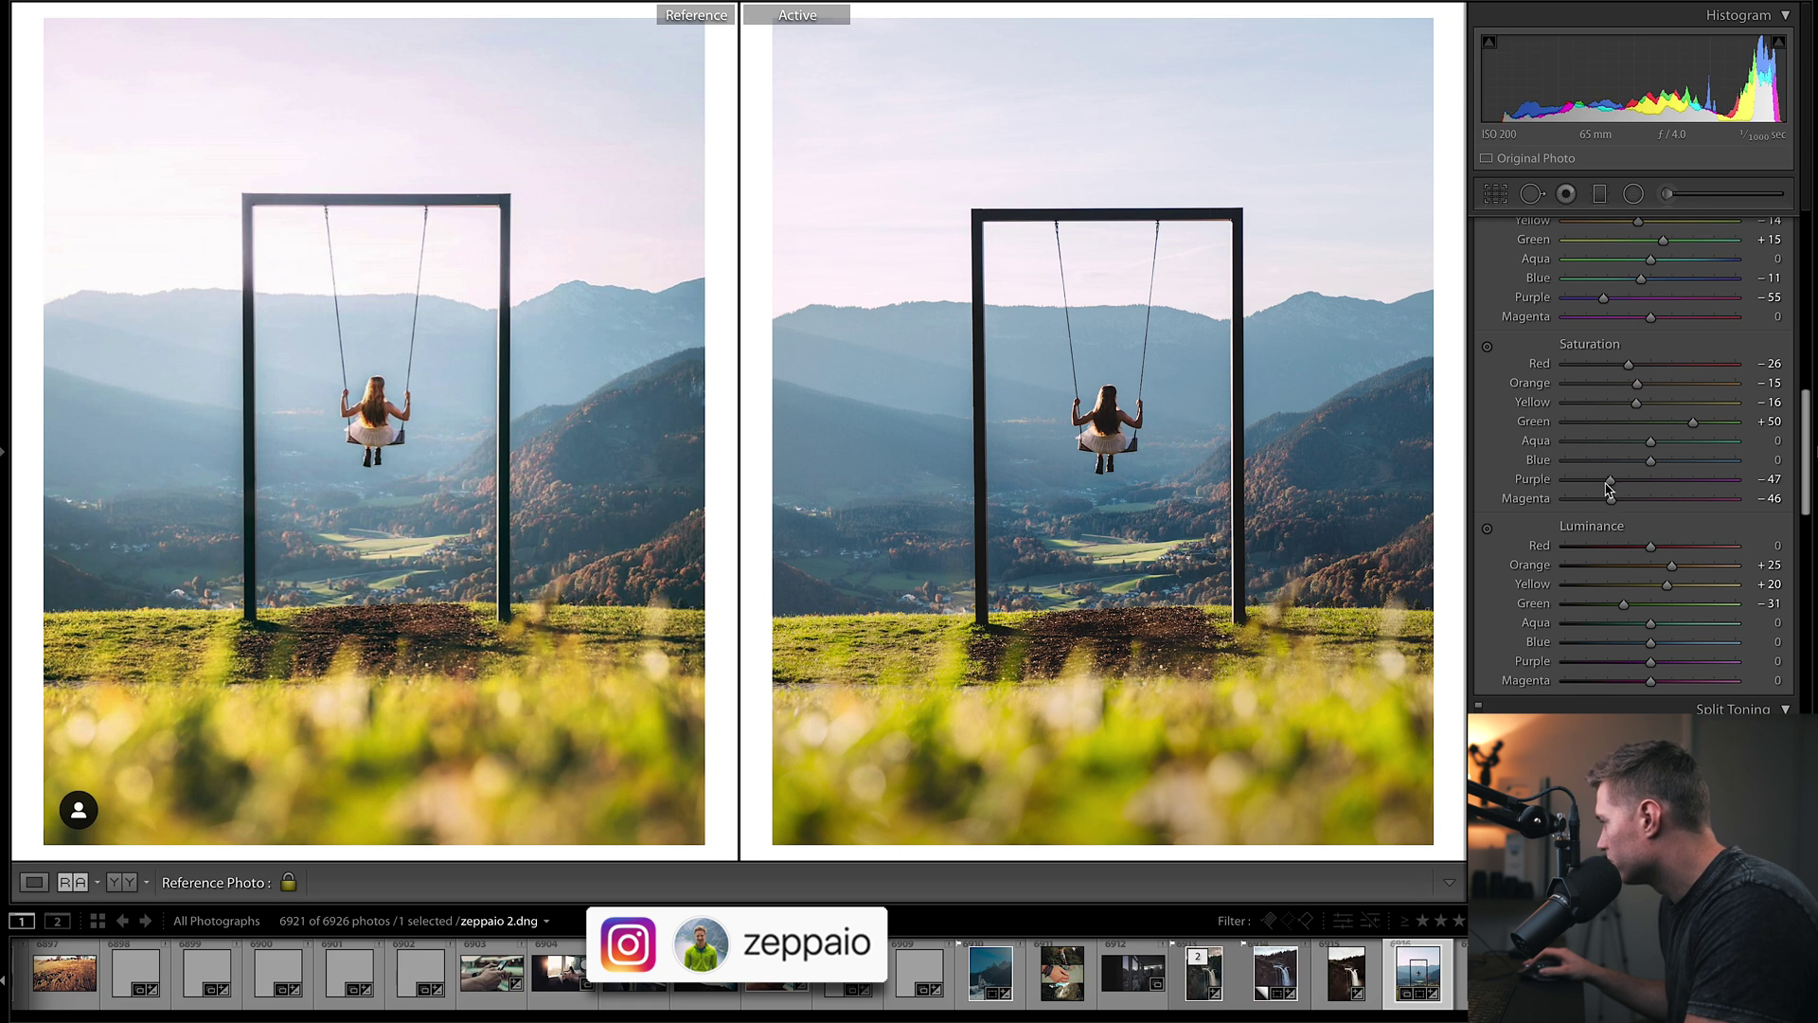
Examine the photo's 4 x 5 crop with the Crop tool, and return to the Reference View
scroll(1694, 406, "up", 10)
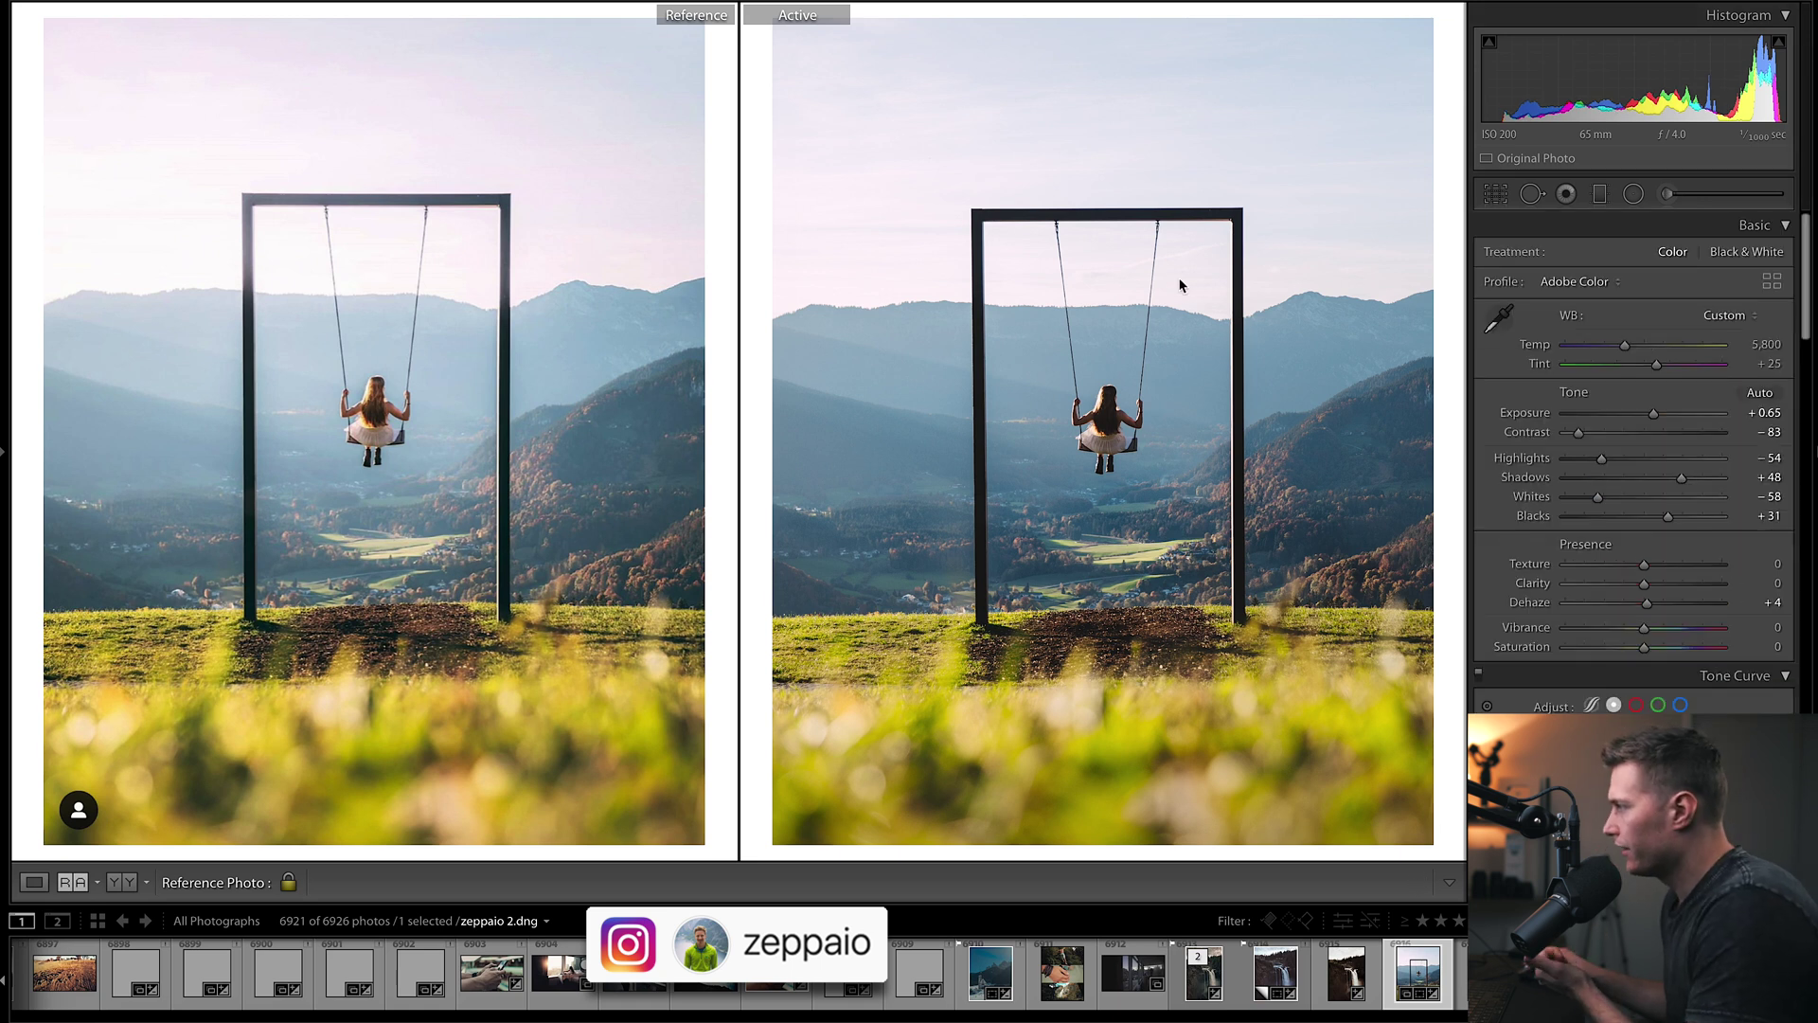
left_click(1495, 195)
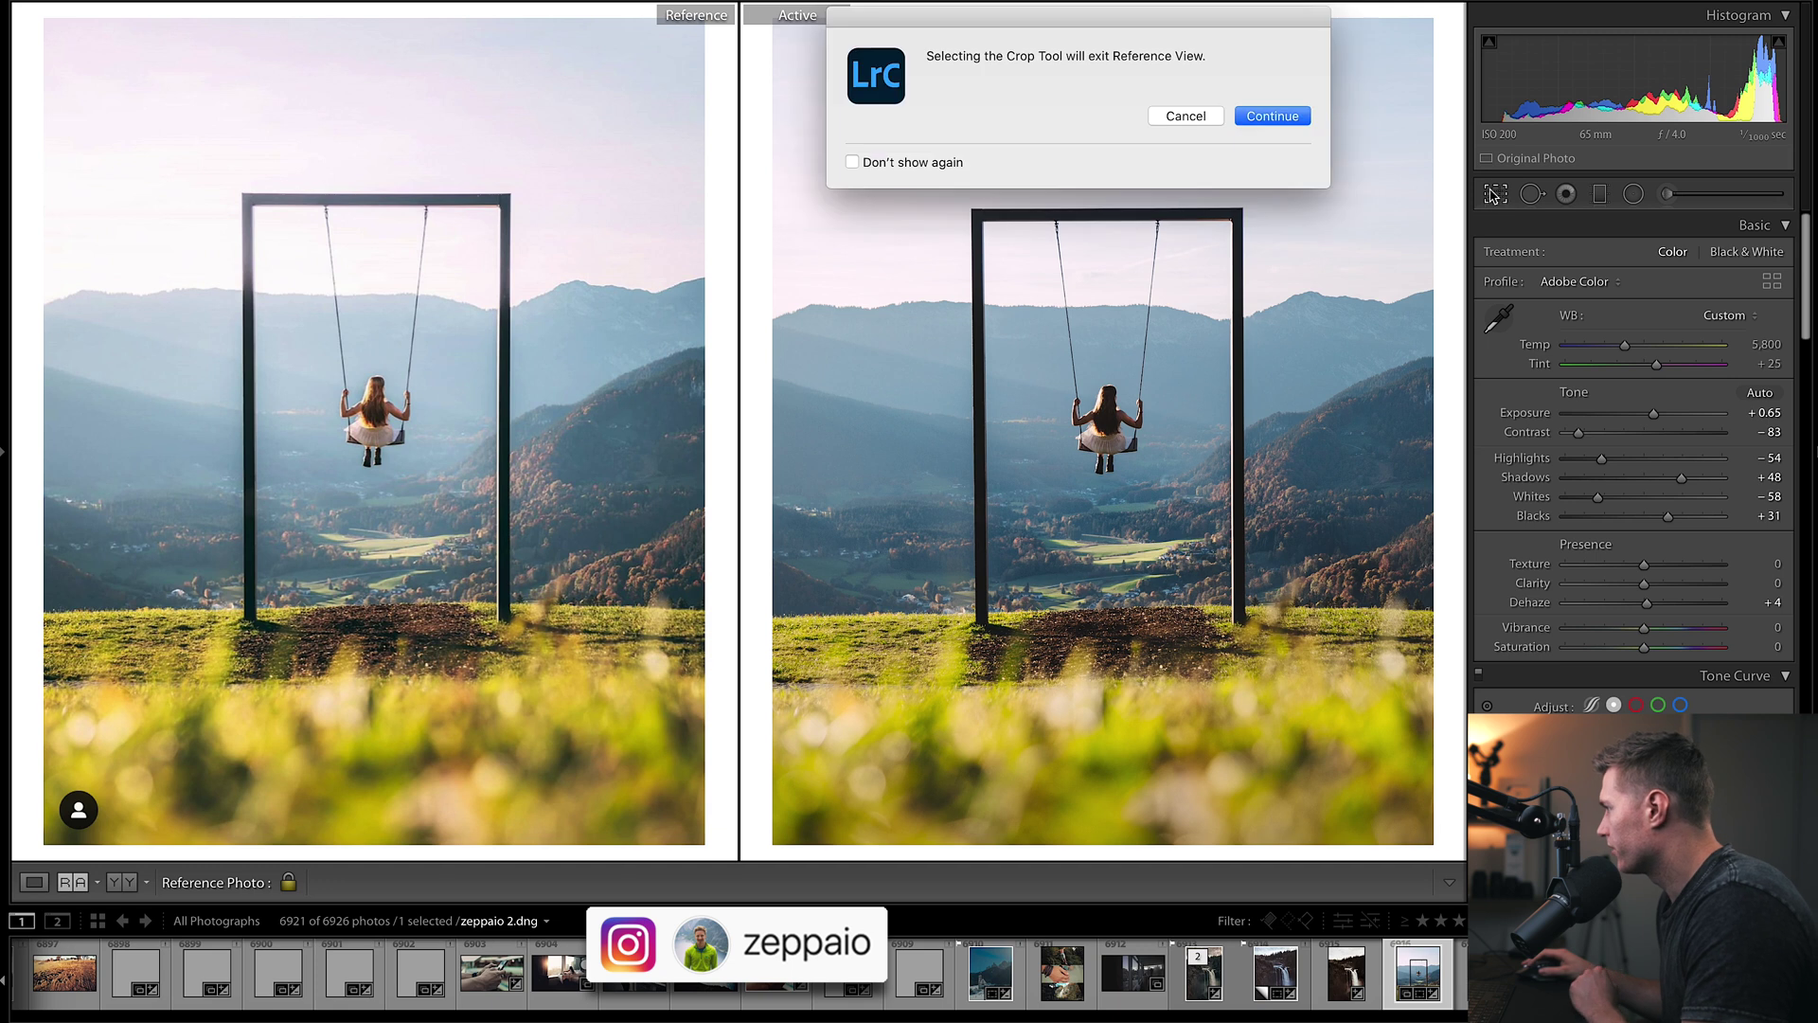
left_click(1260, 122)
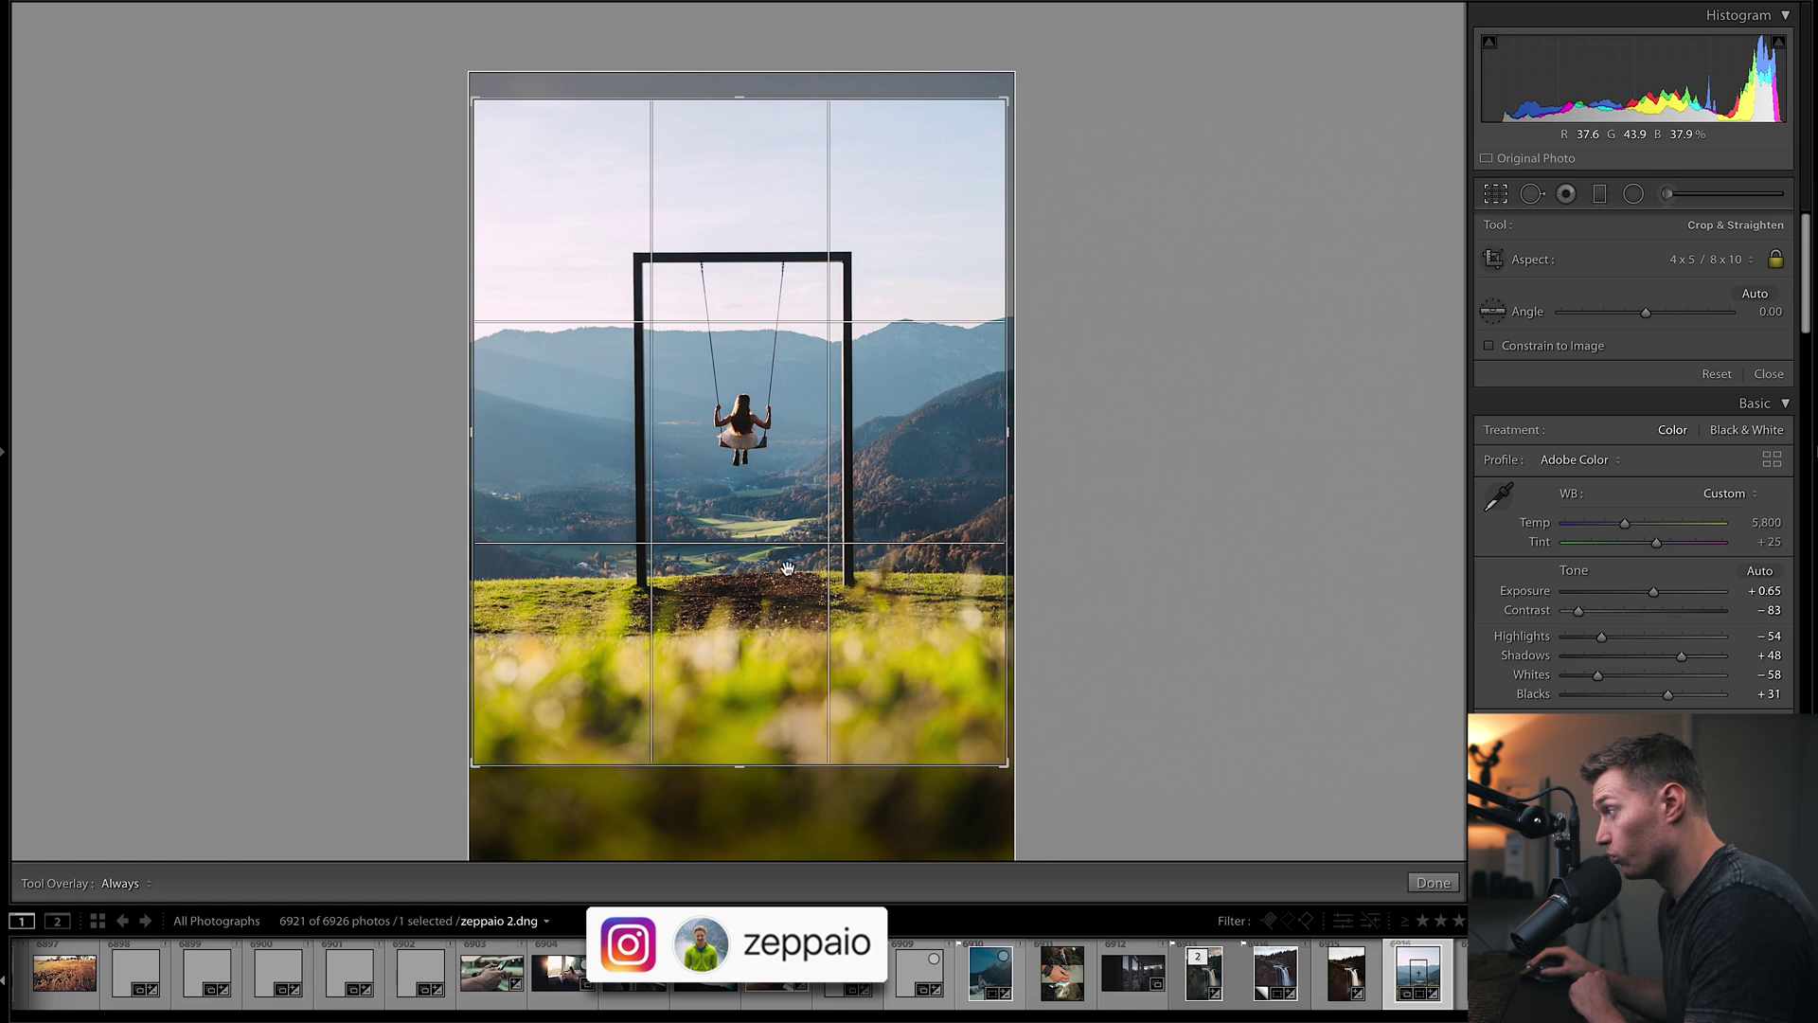
left_click(1440, 884)
left_click(73, 882)
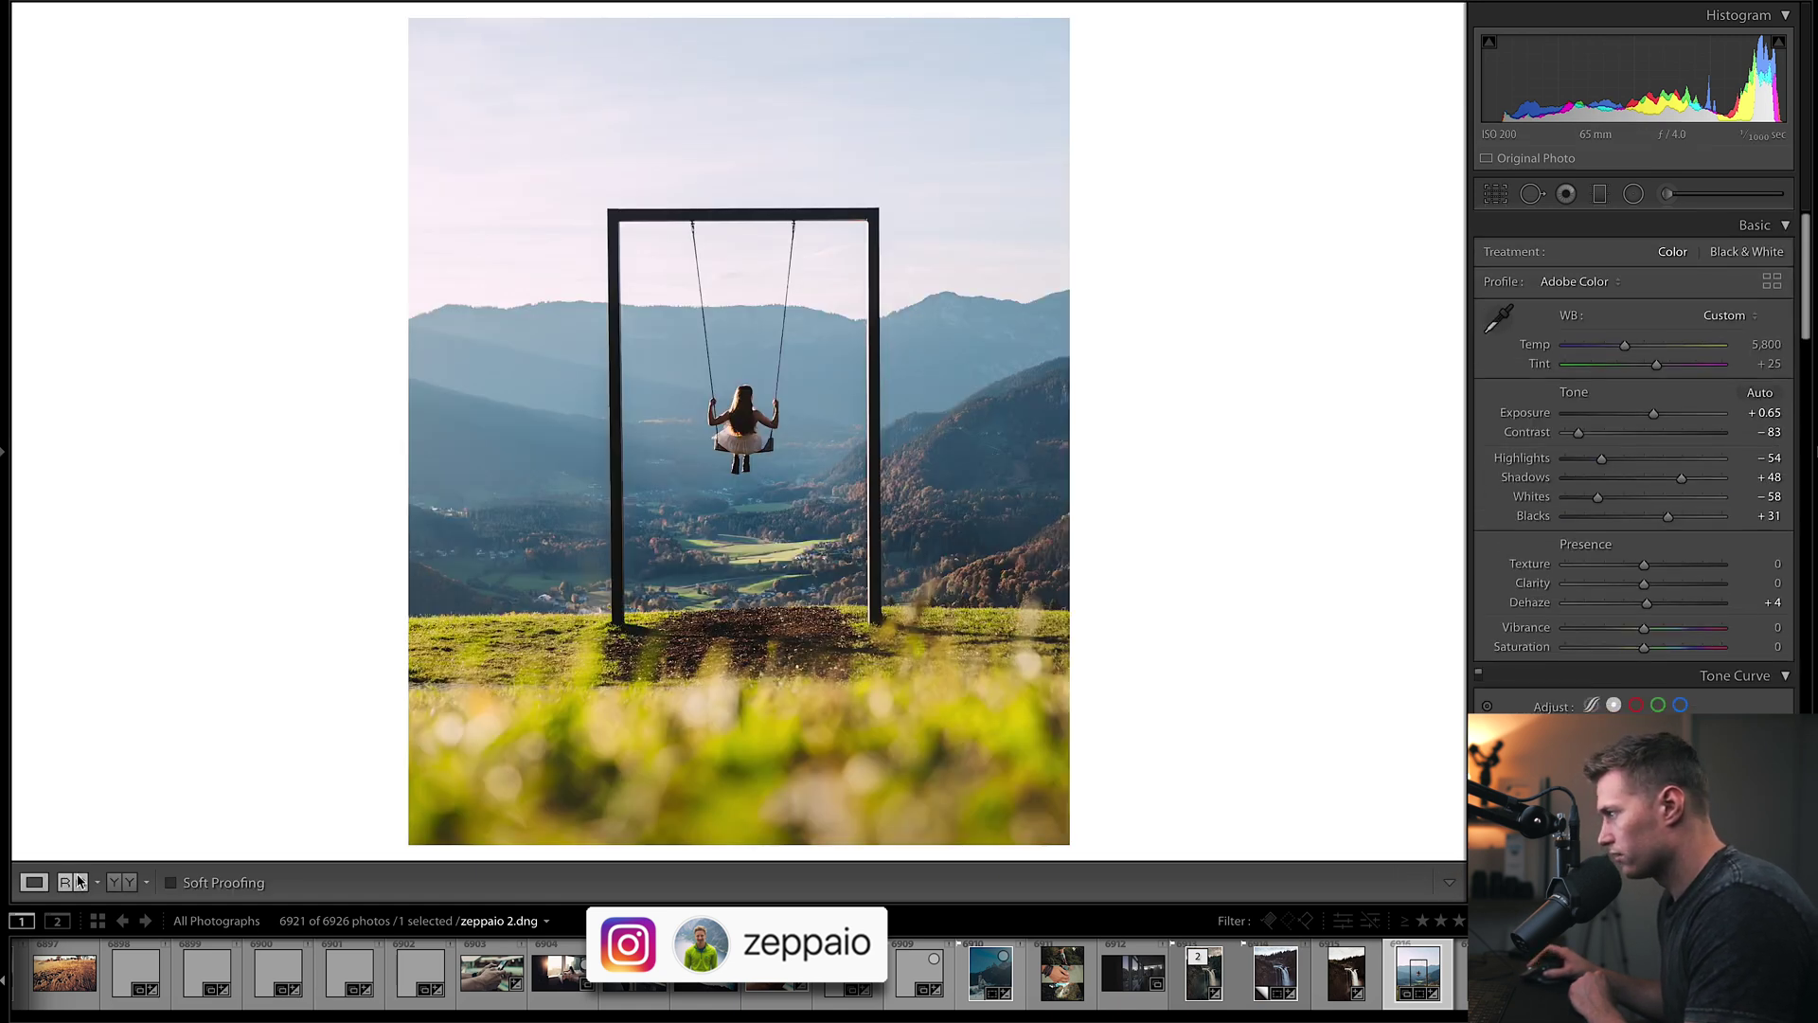
Set the Aspect to +10 in the Transform adjustments
left_click_drag(1812, 241, 1813, 701)
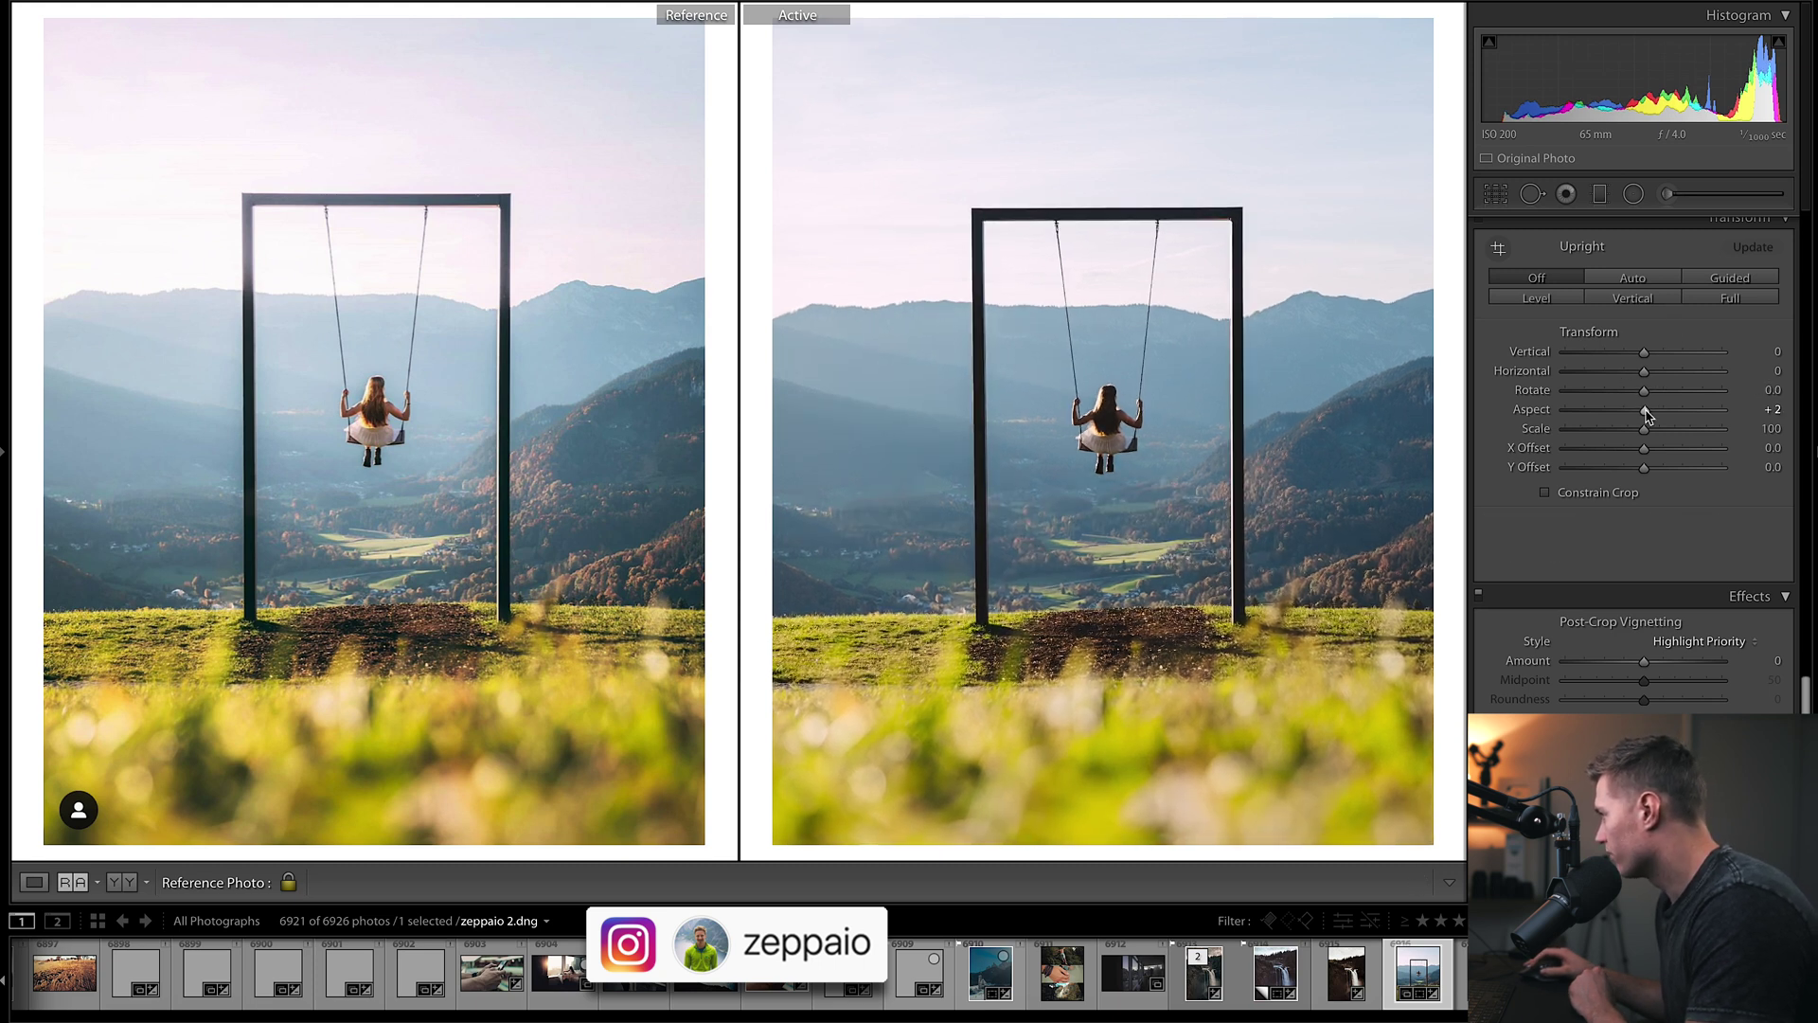
mouse_move(1645, 415)
left_mouse_down()
mouse_move(1674, 415)
mouse_move(1653, 417)
left_mouse_up()
double_click(1651, 409)
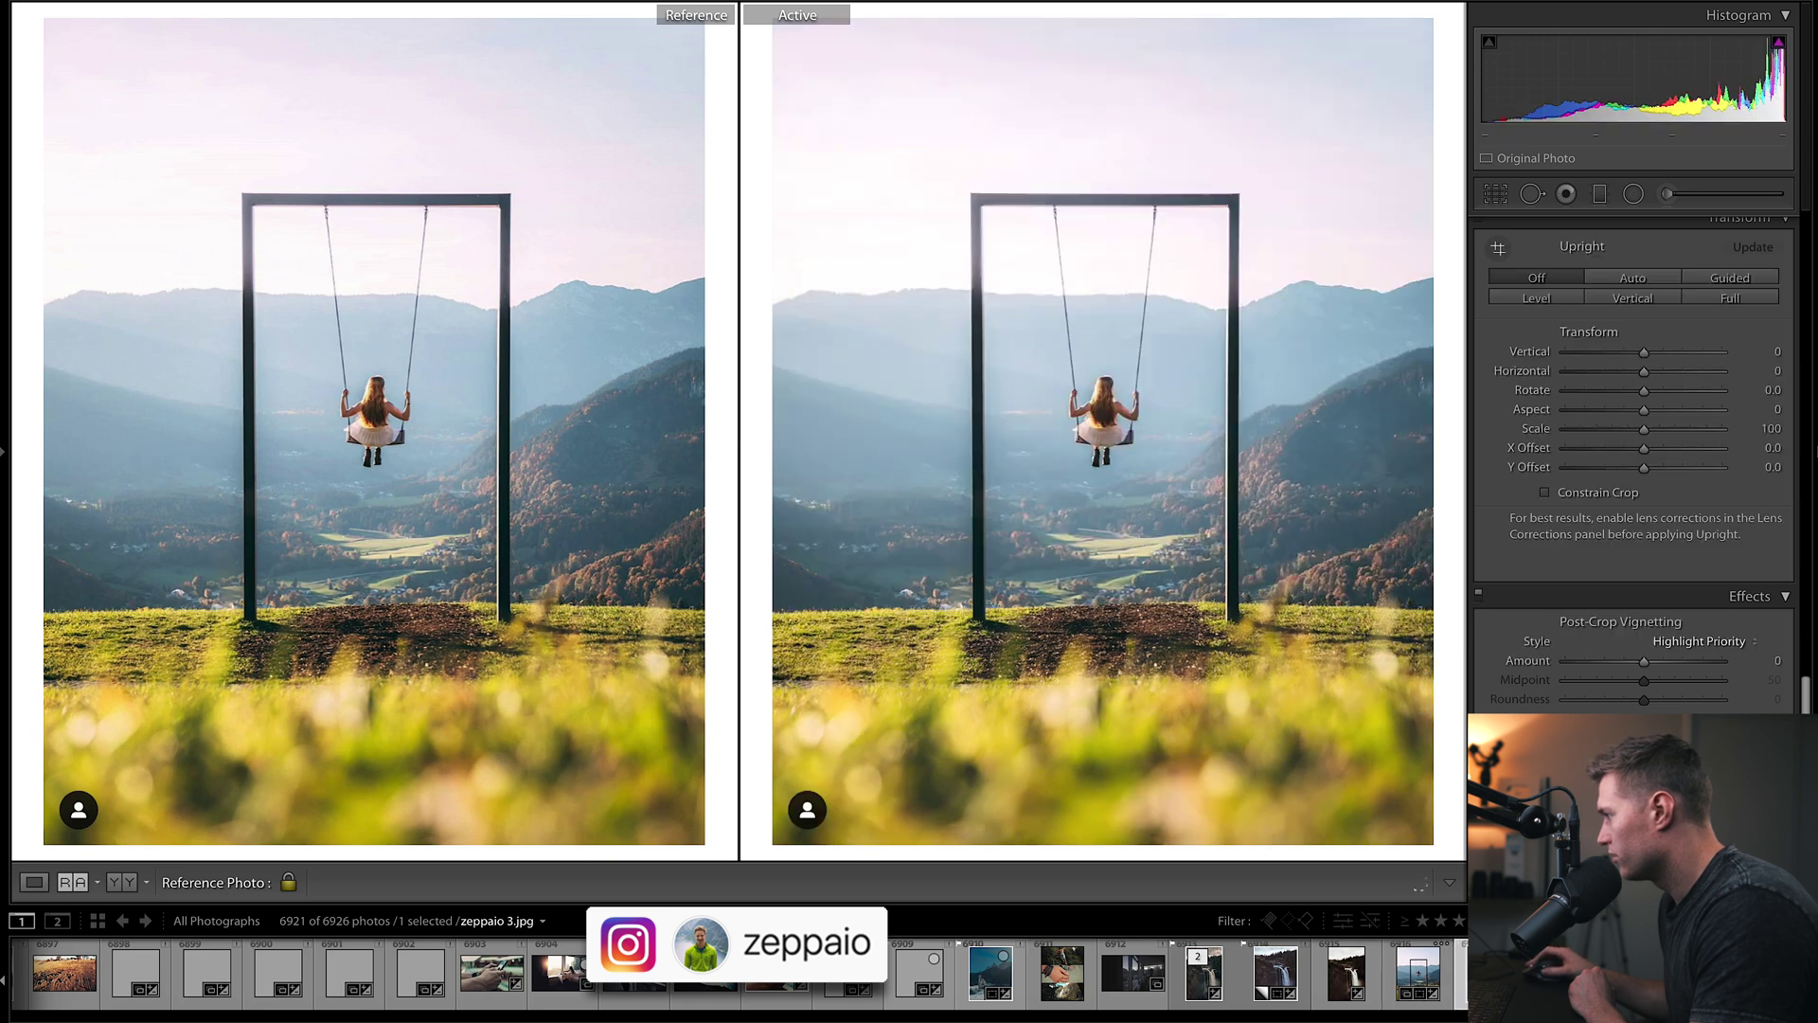
key("ctrl+z")
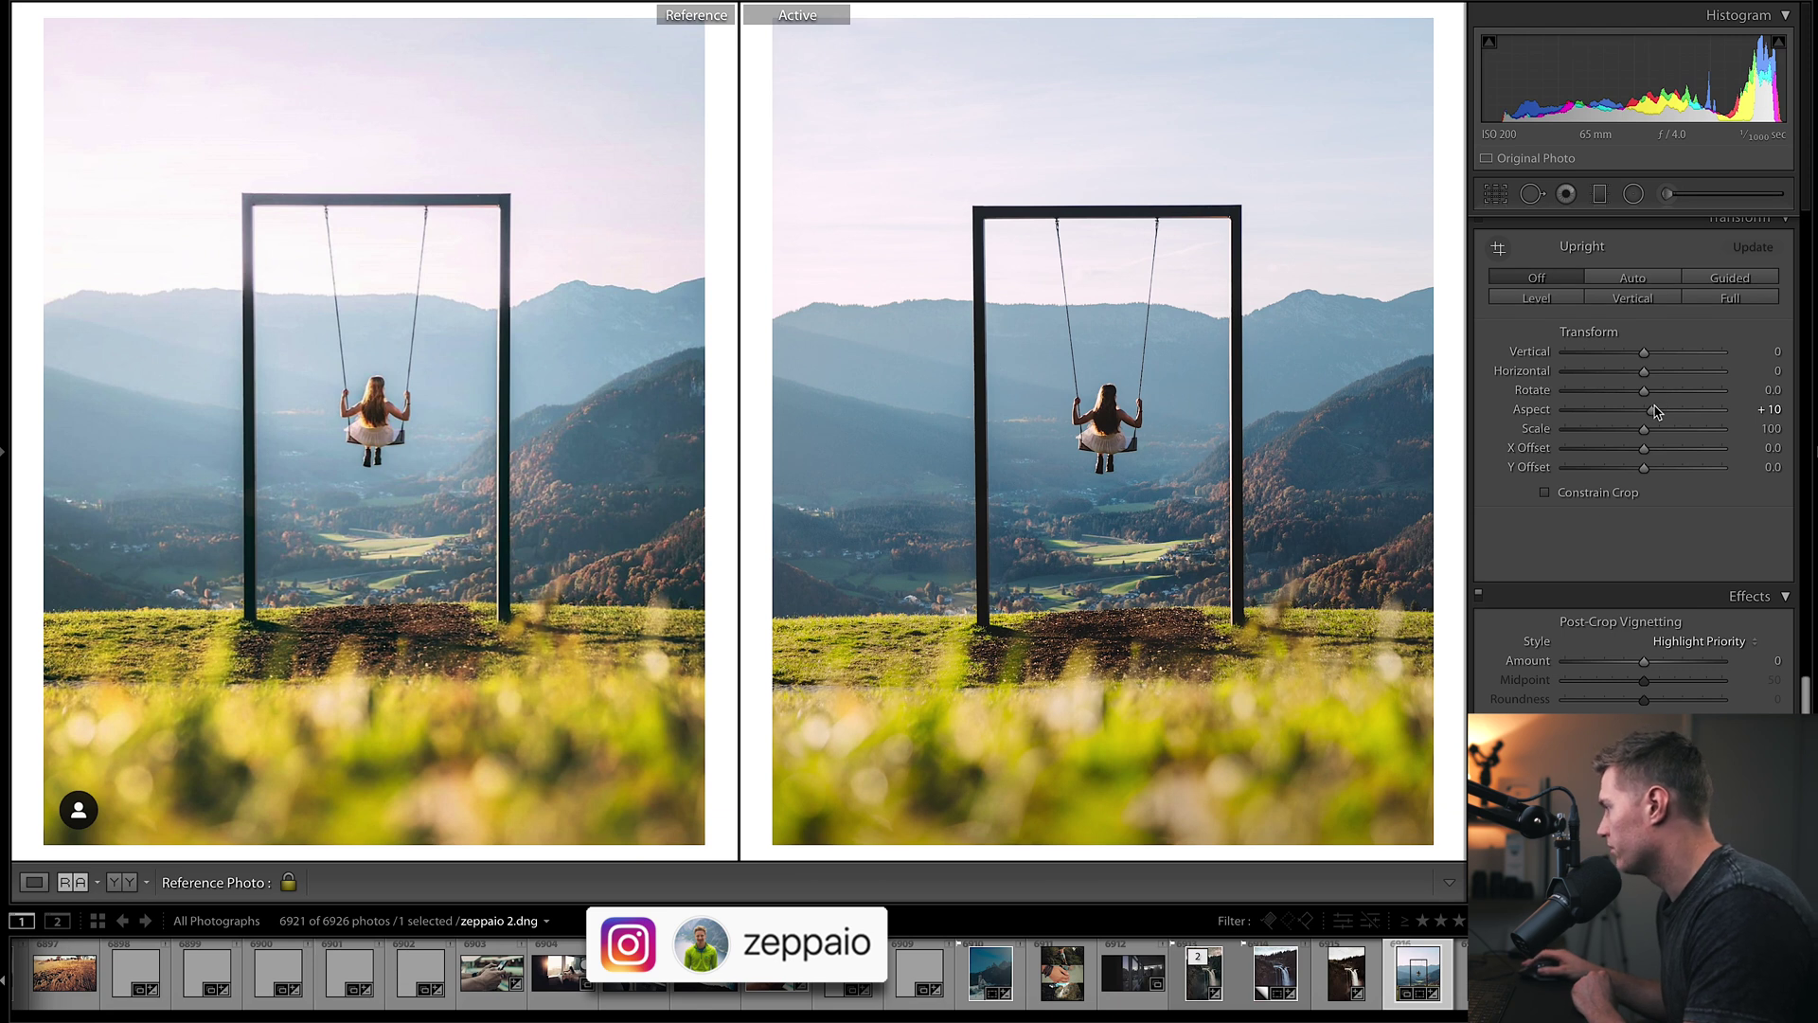
left_click_drag(1656, 411, 1697, 428)
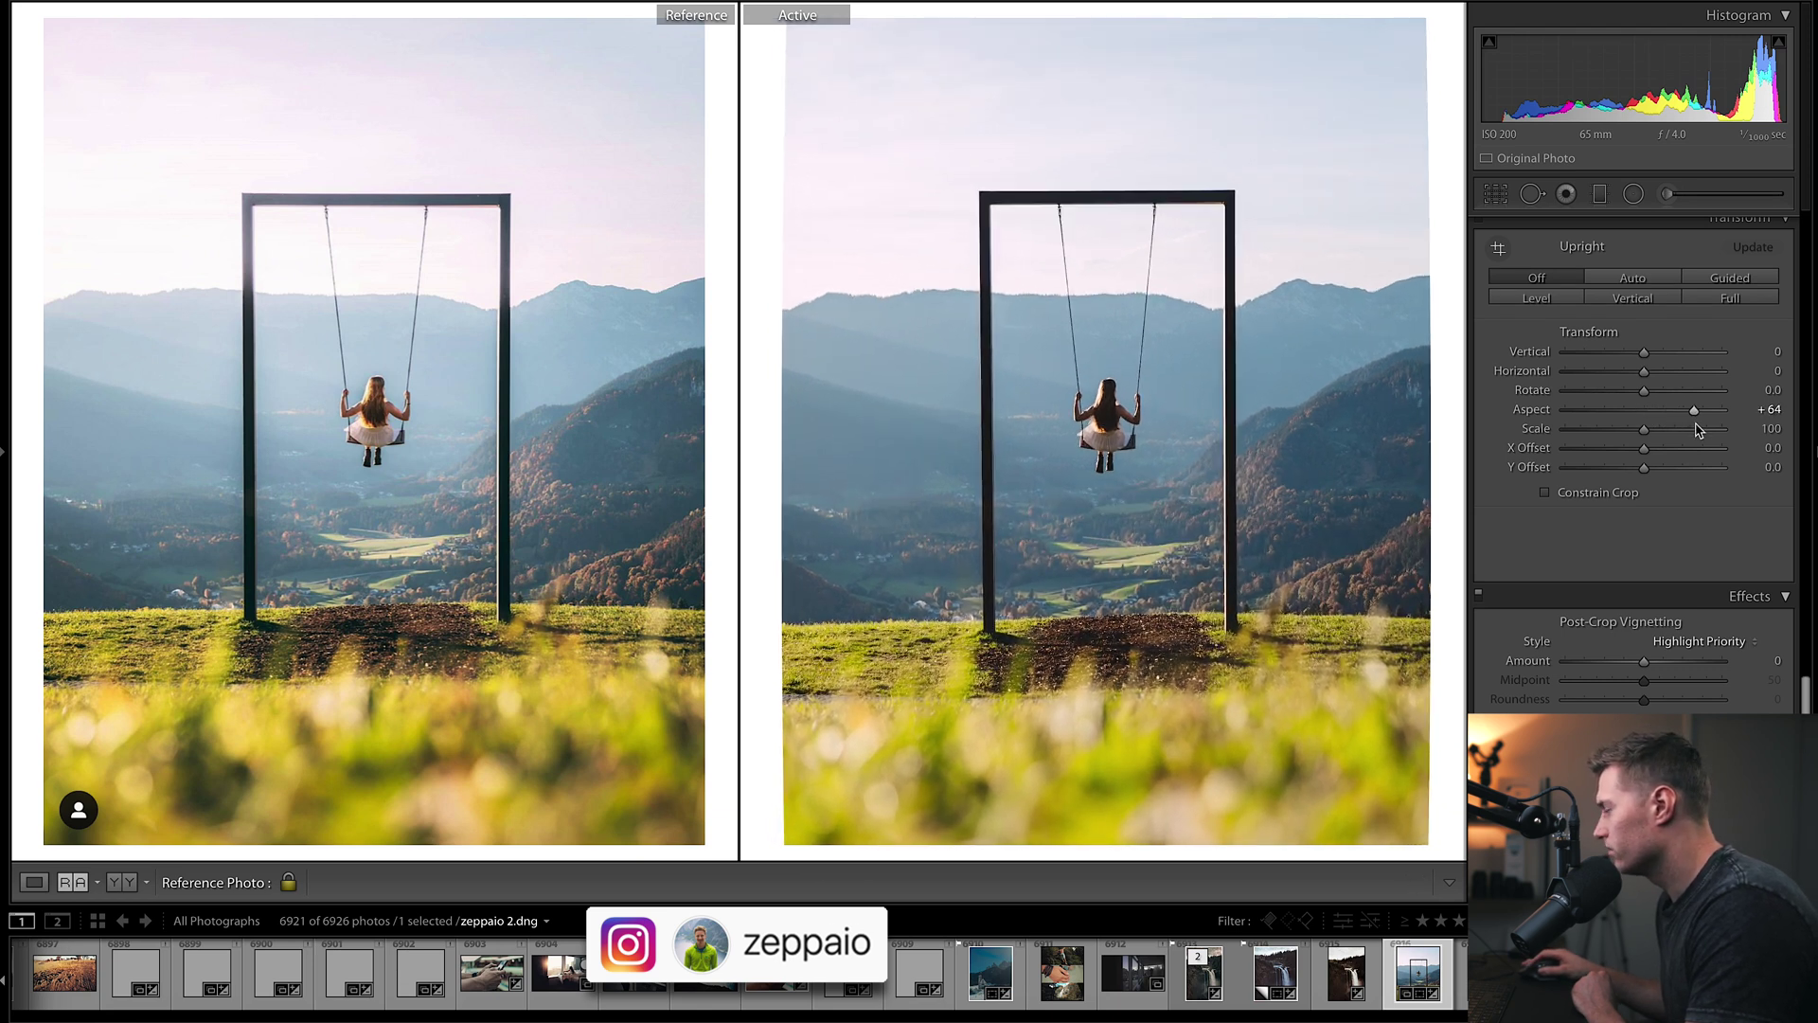
Add grain to the photo with an Amount of 19 in the Effects adjustments
scroll(1600, 428, "down", 5)
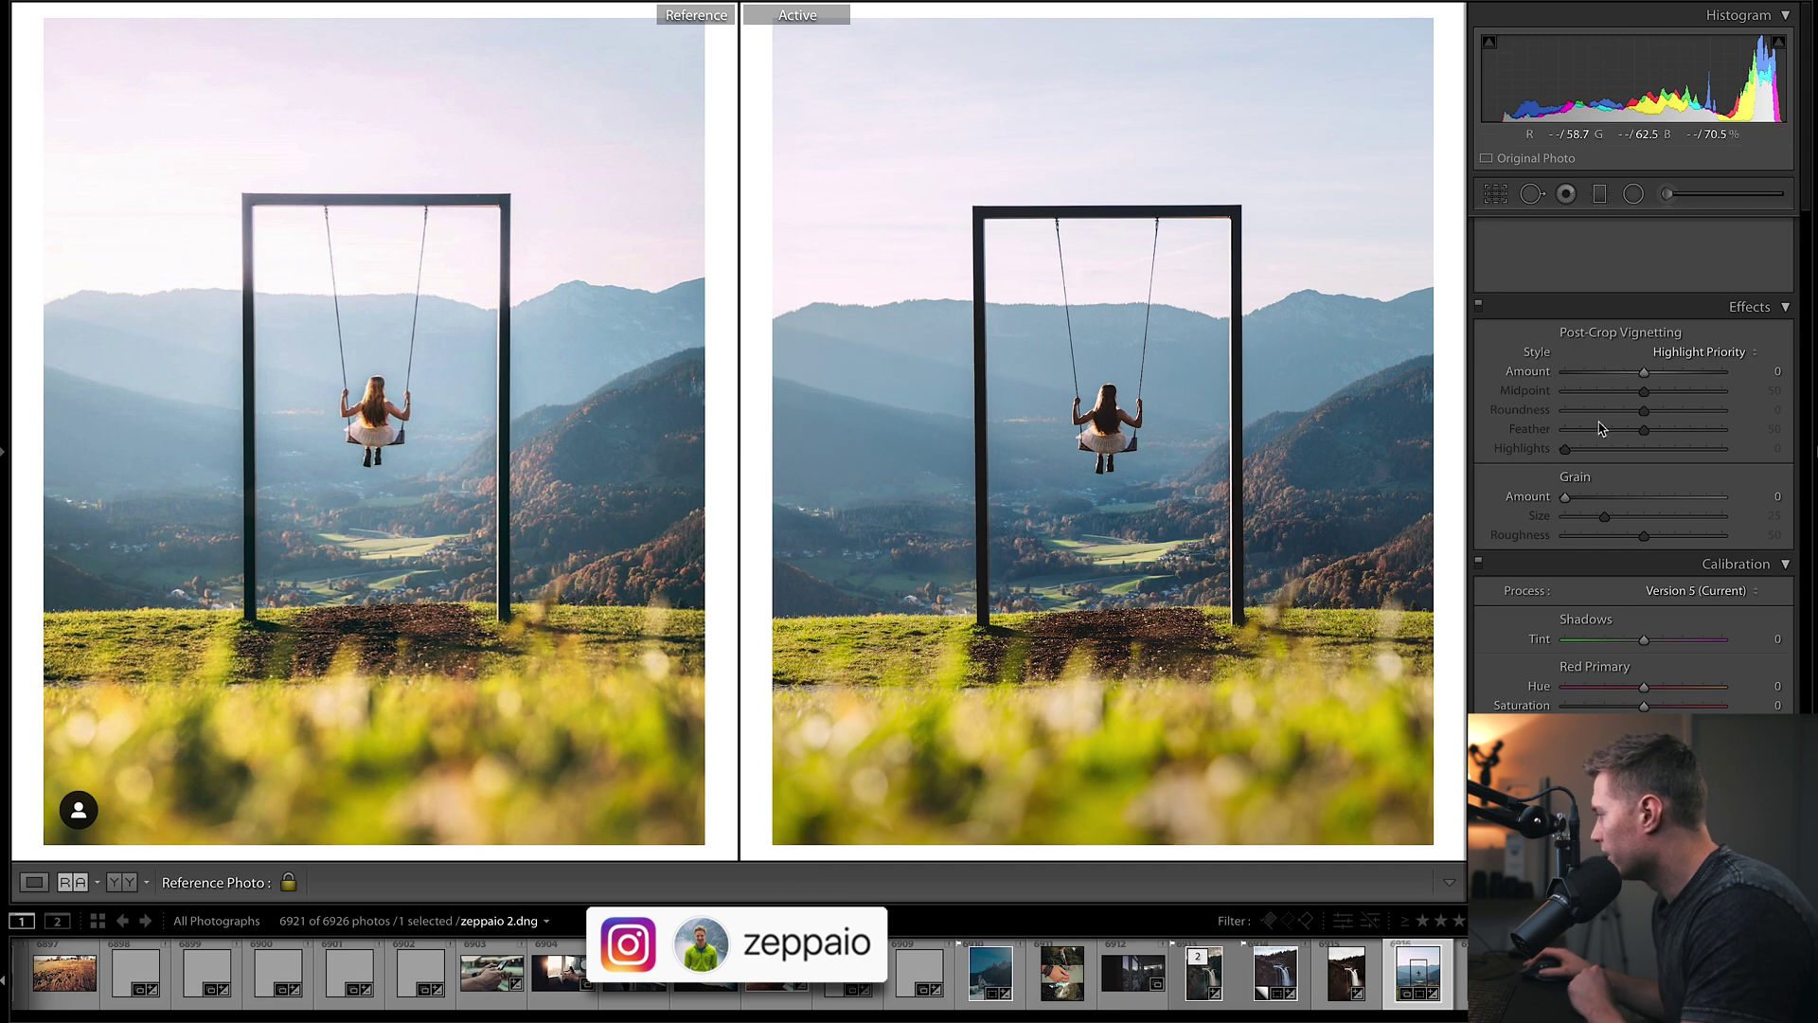
left_click(1596, 496)
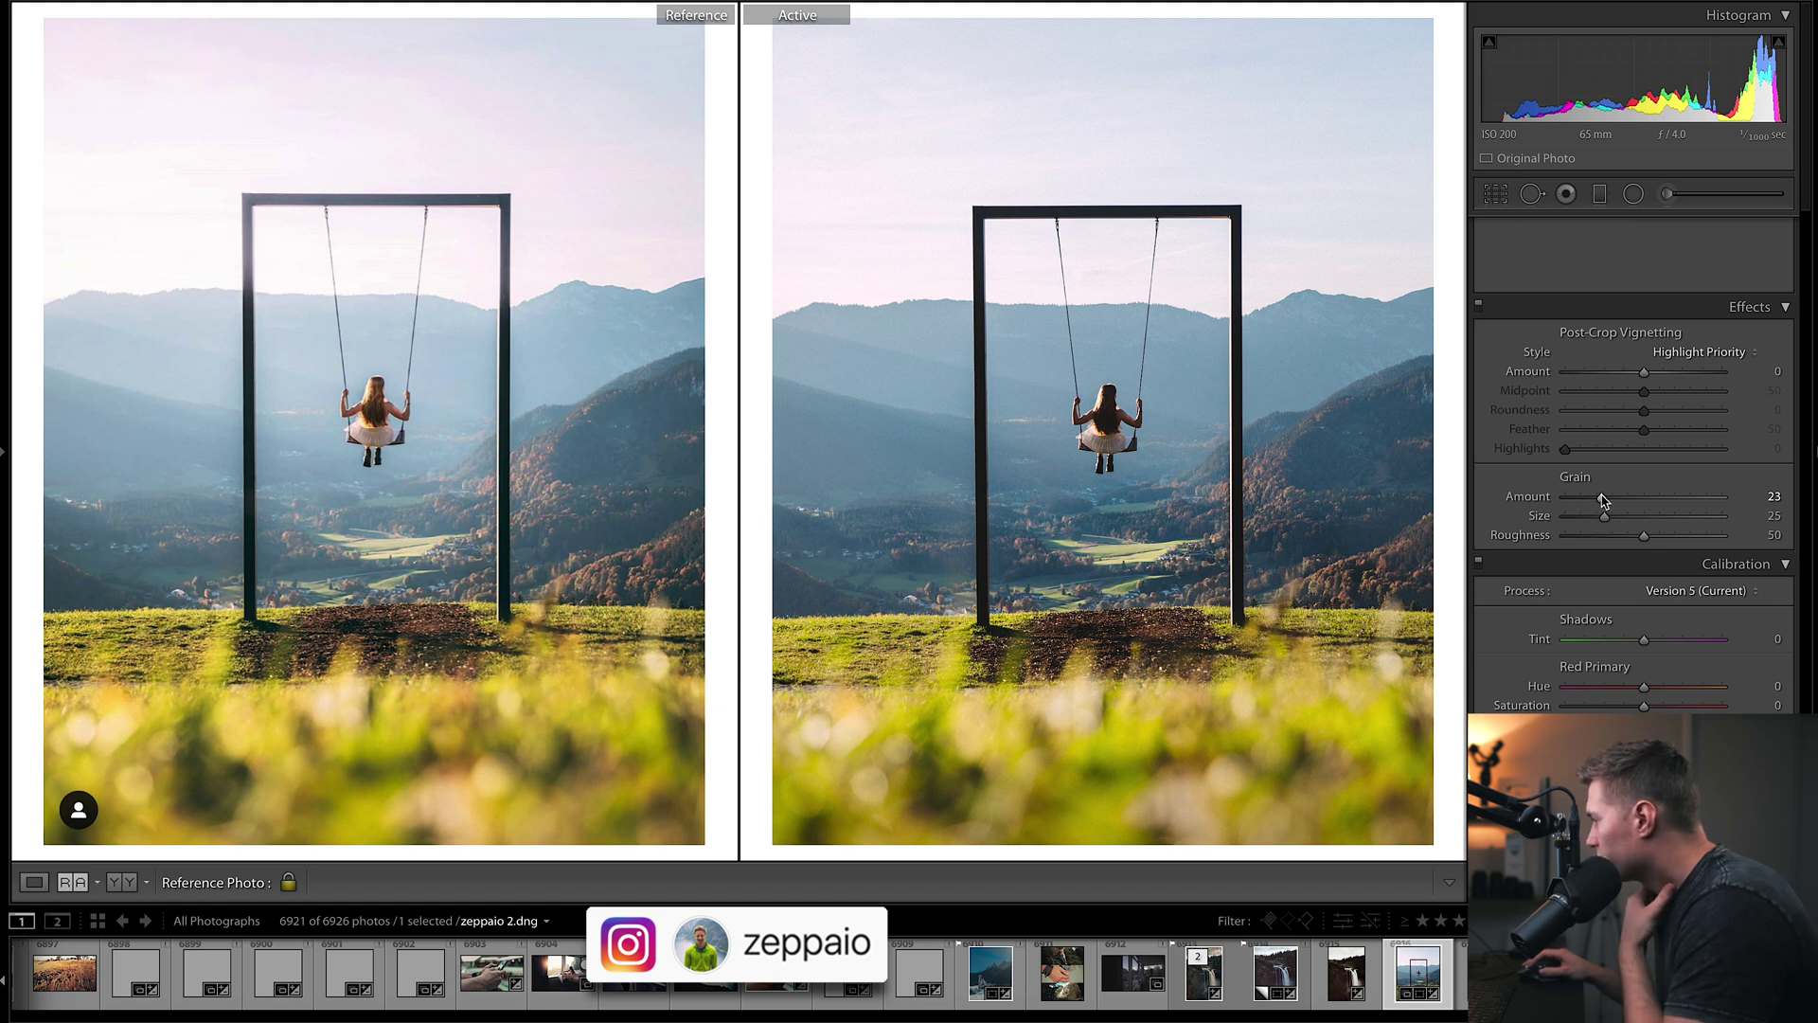
left_click_drag(1599, 502, 1594, 499)
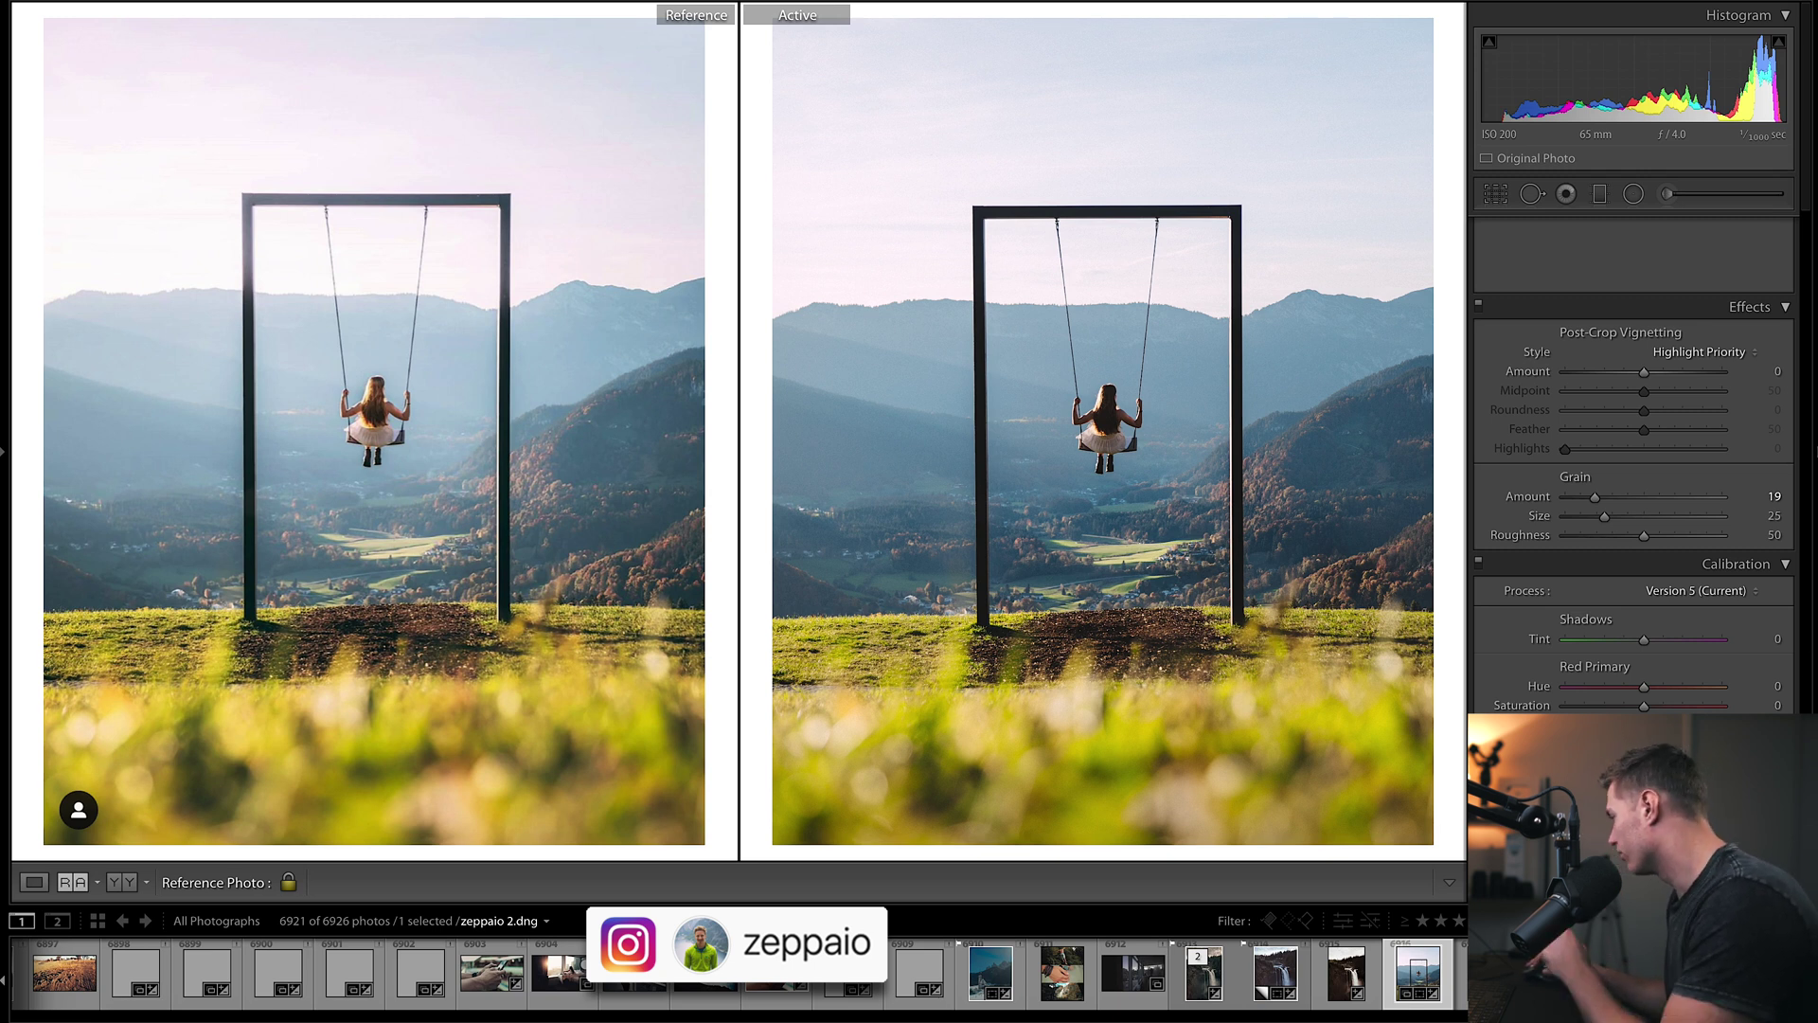
Select the large radial filter centred on the woman on the swing, and hide its mask overlay
scroll(1779, 225, "up", 10)
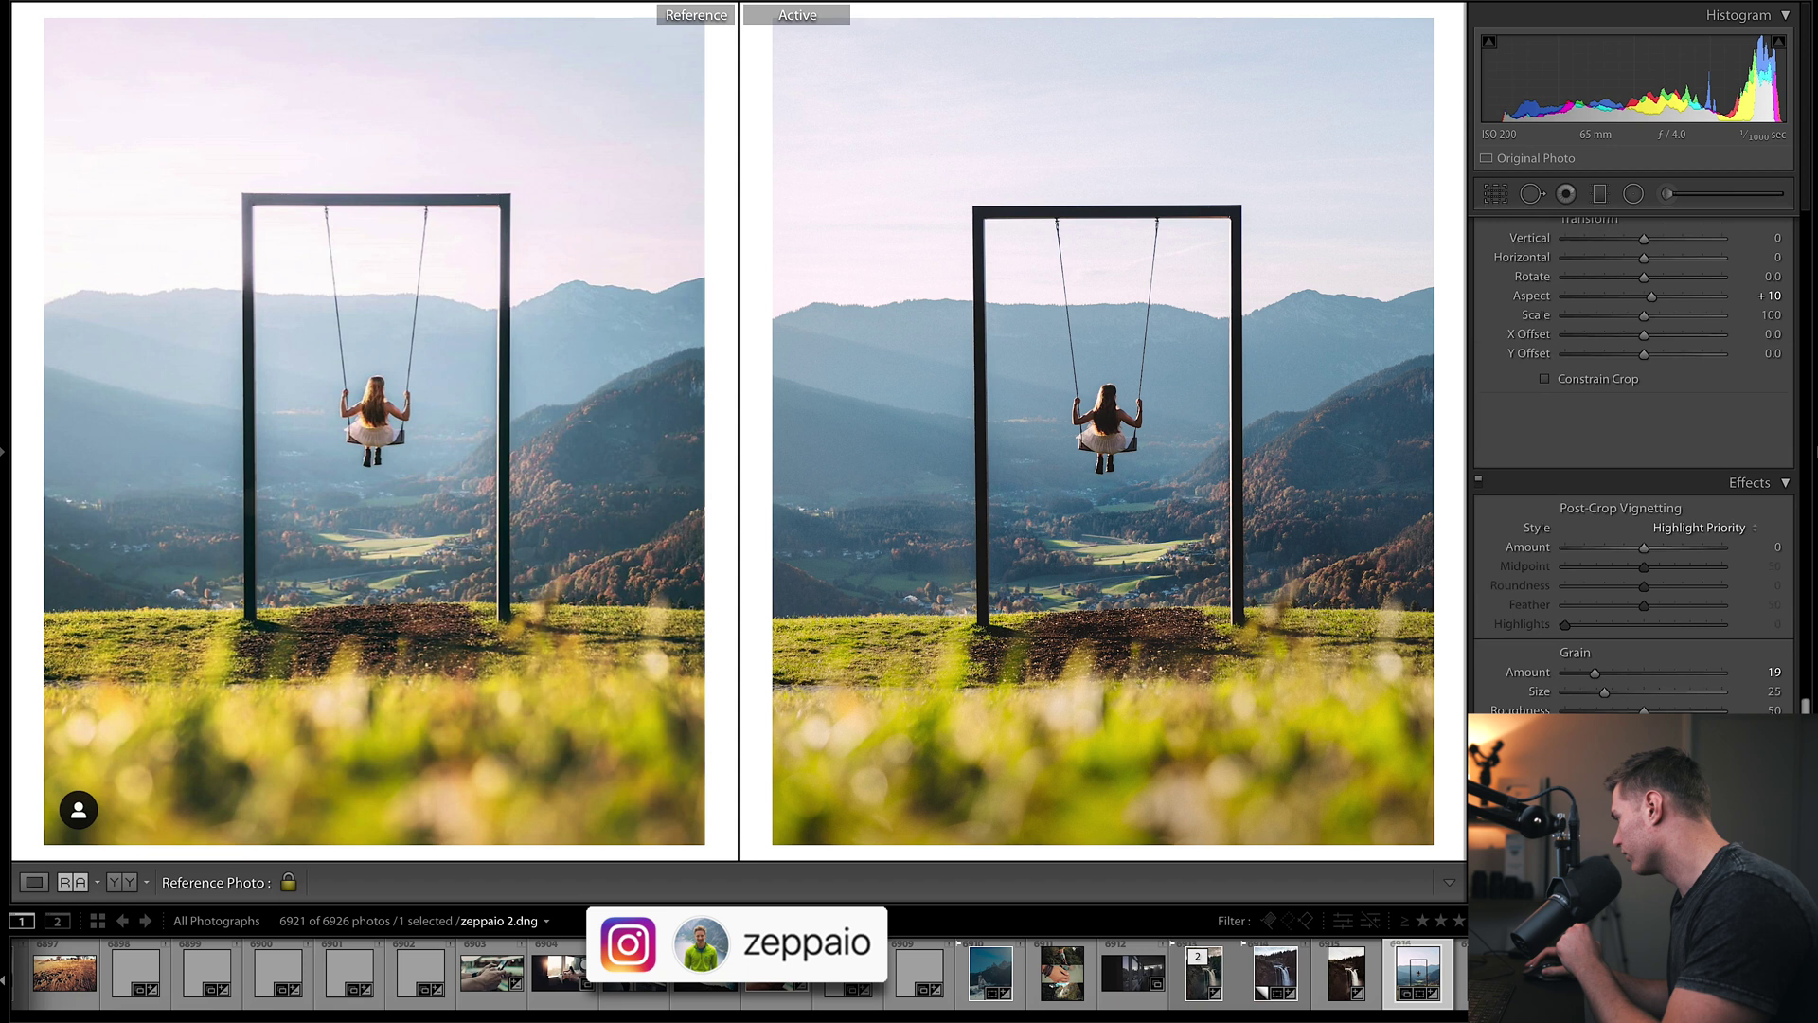
left_click(1634, 195)
left_click(1116, 387)
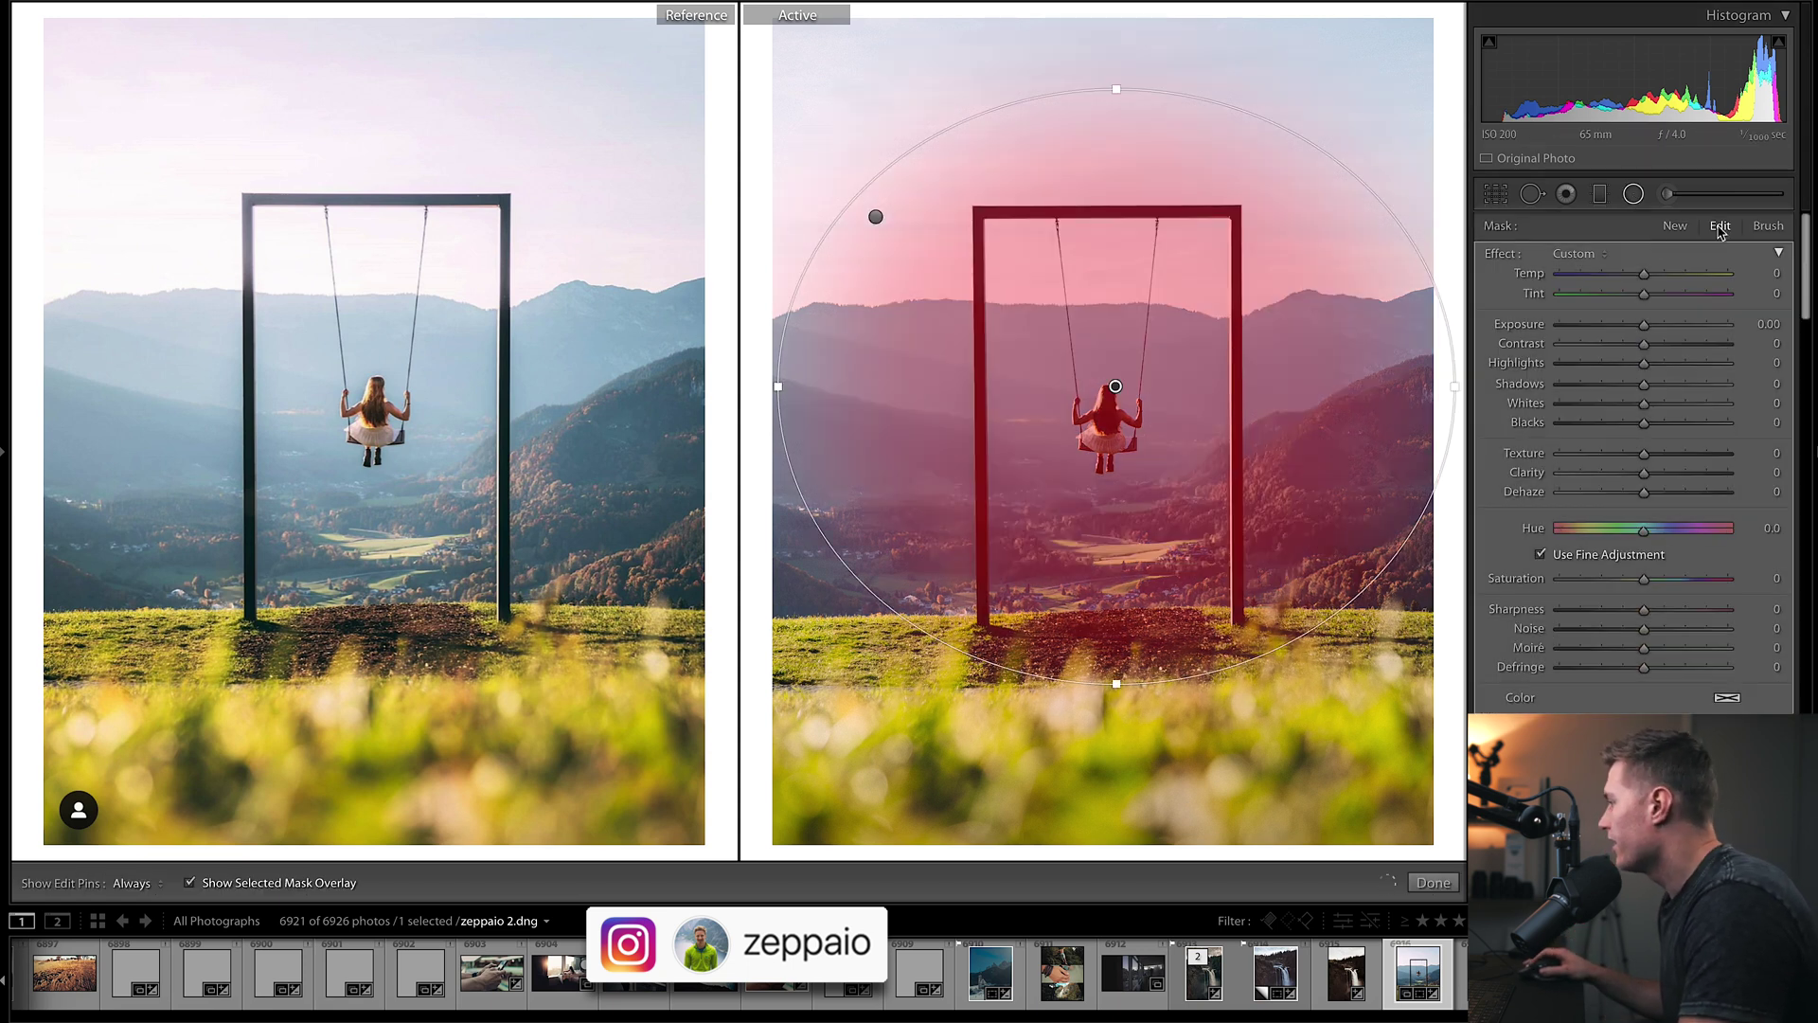
key("o")
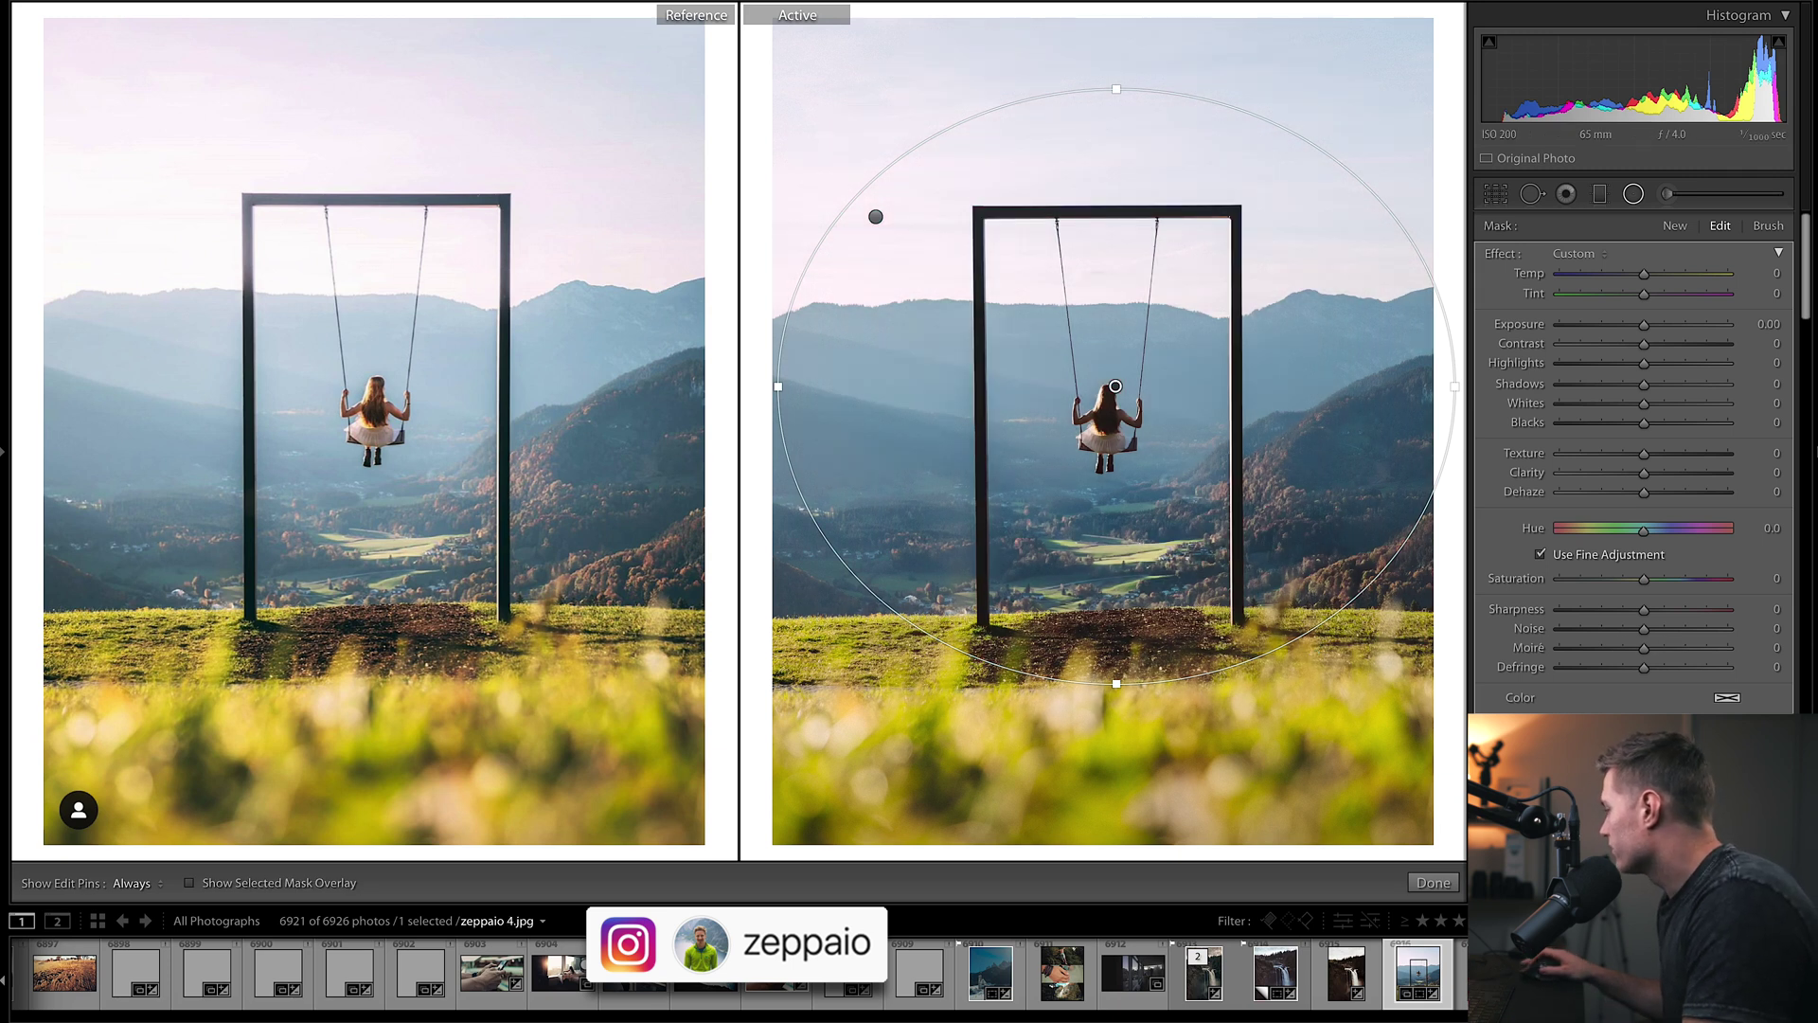
Set the radial filter's Exposure to 0.31, trying 1.17 and undoing that stronger value
left_click(1767, 324)
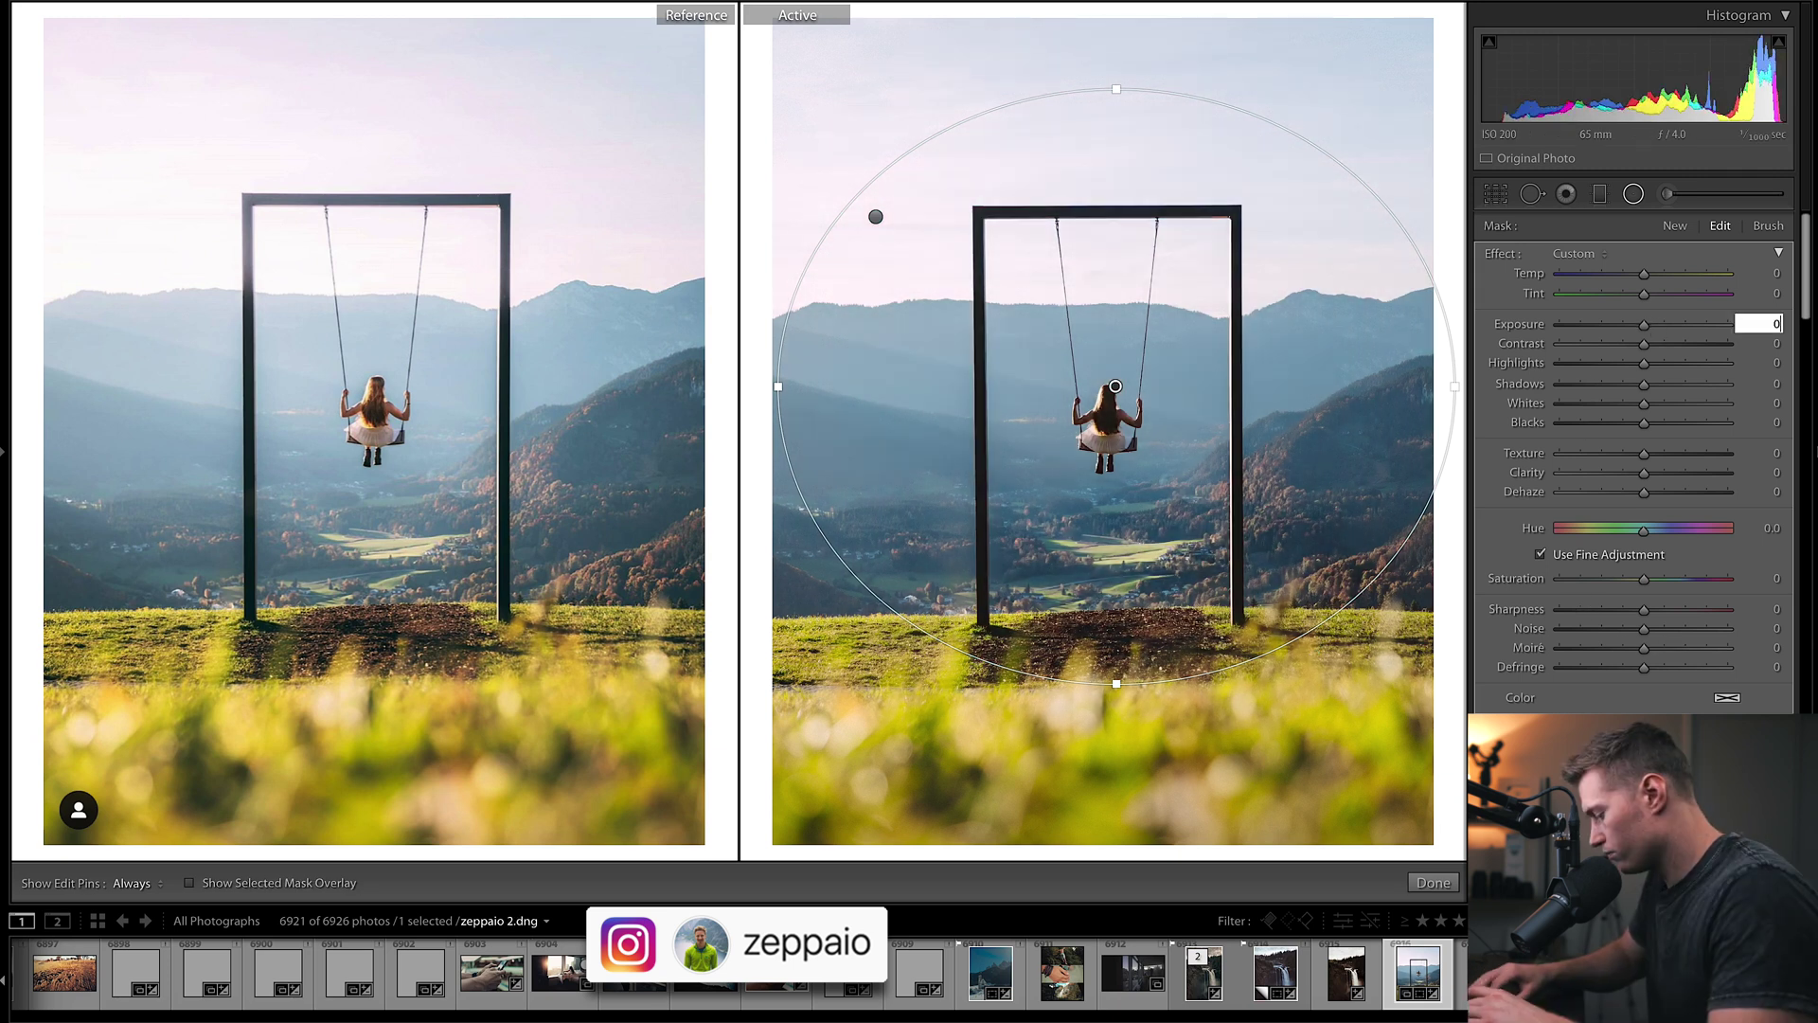
type("0.30")
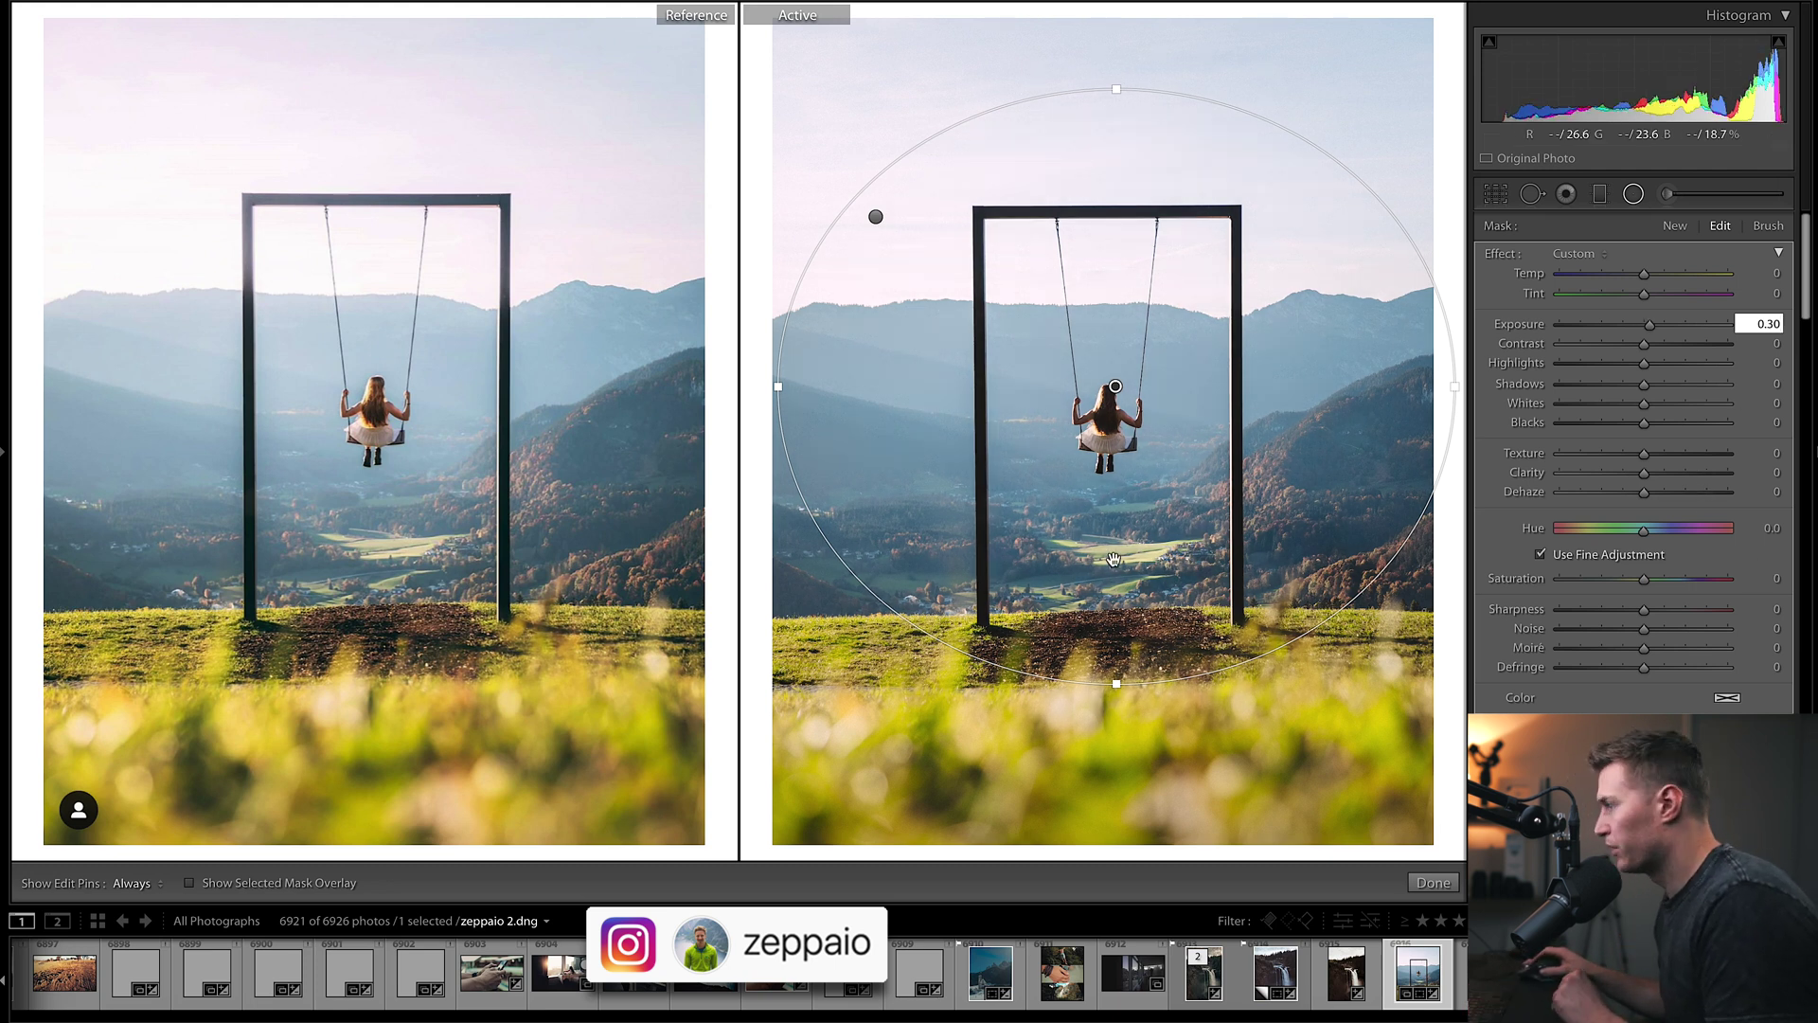
type("1.17")
key("Return")
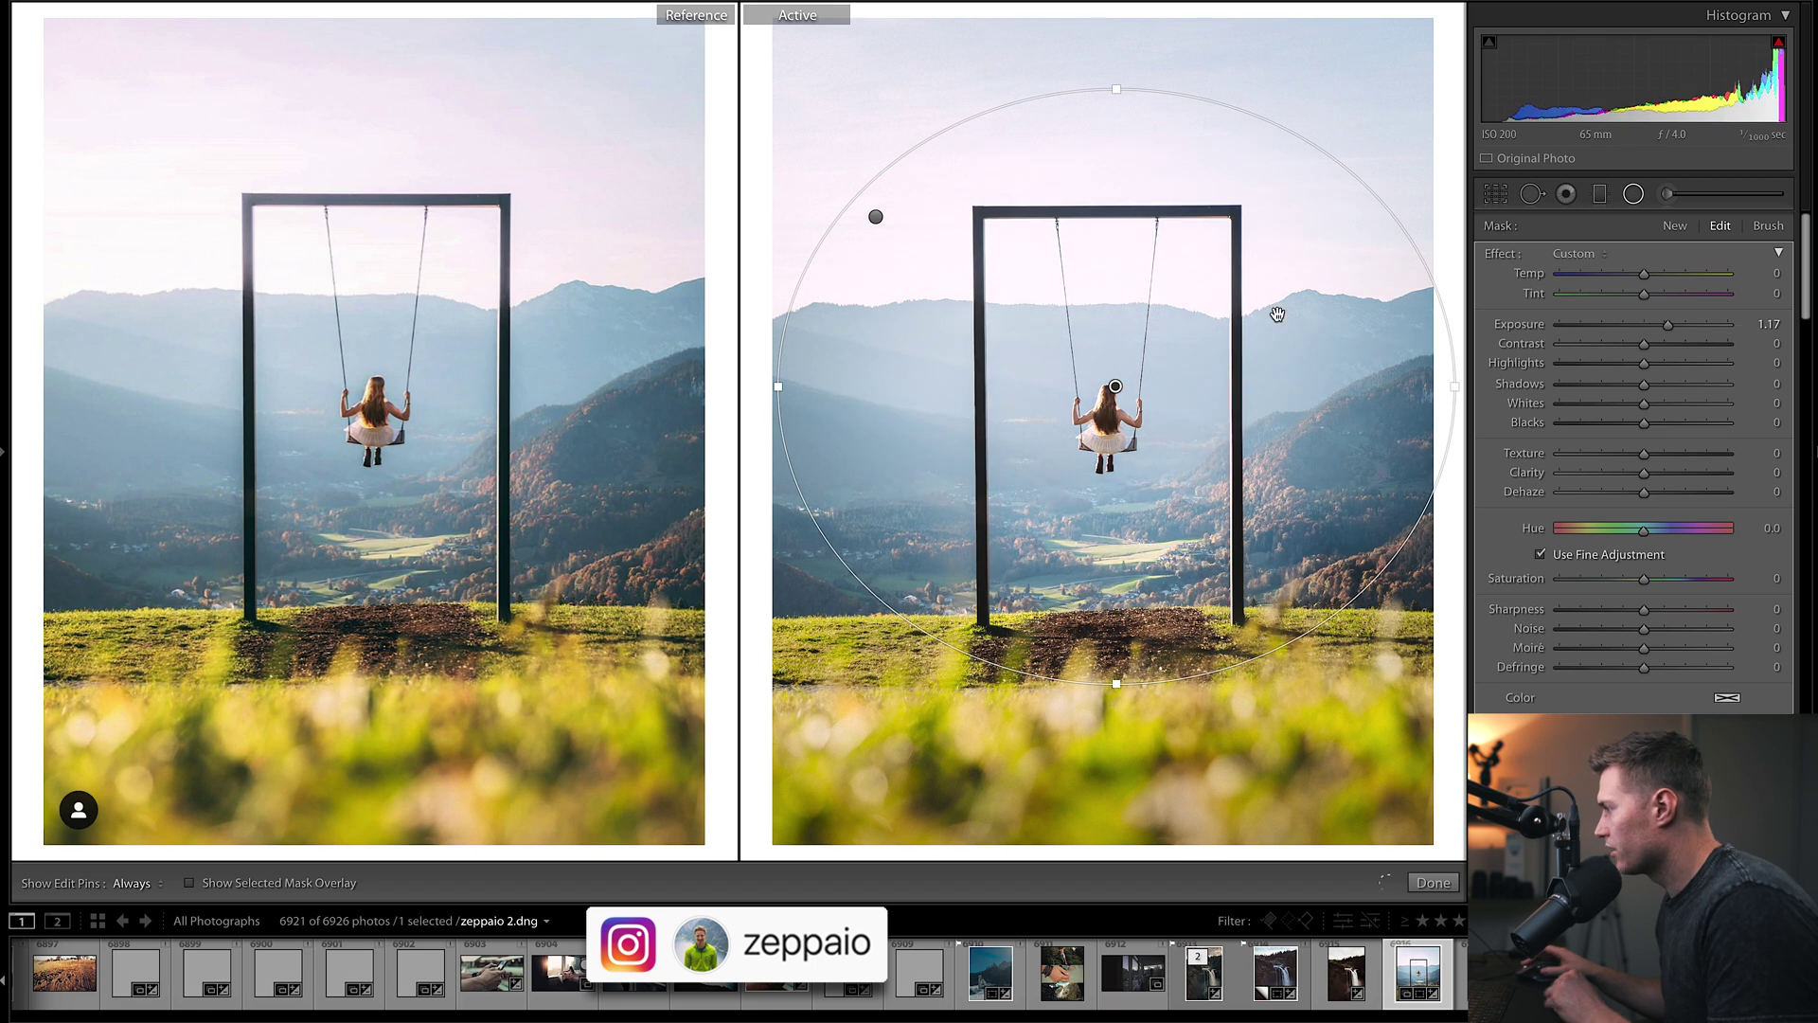
key("ctrl+z")
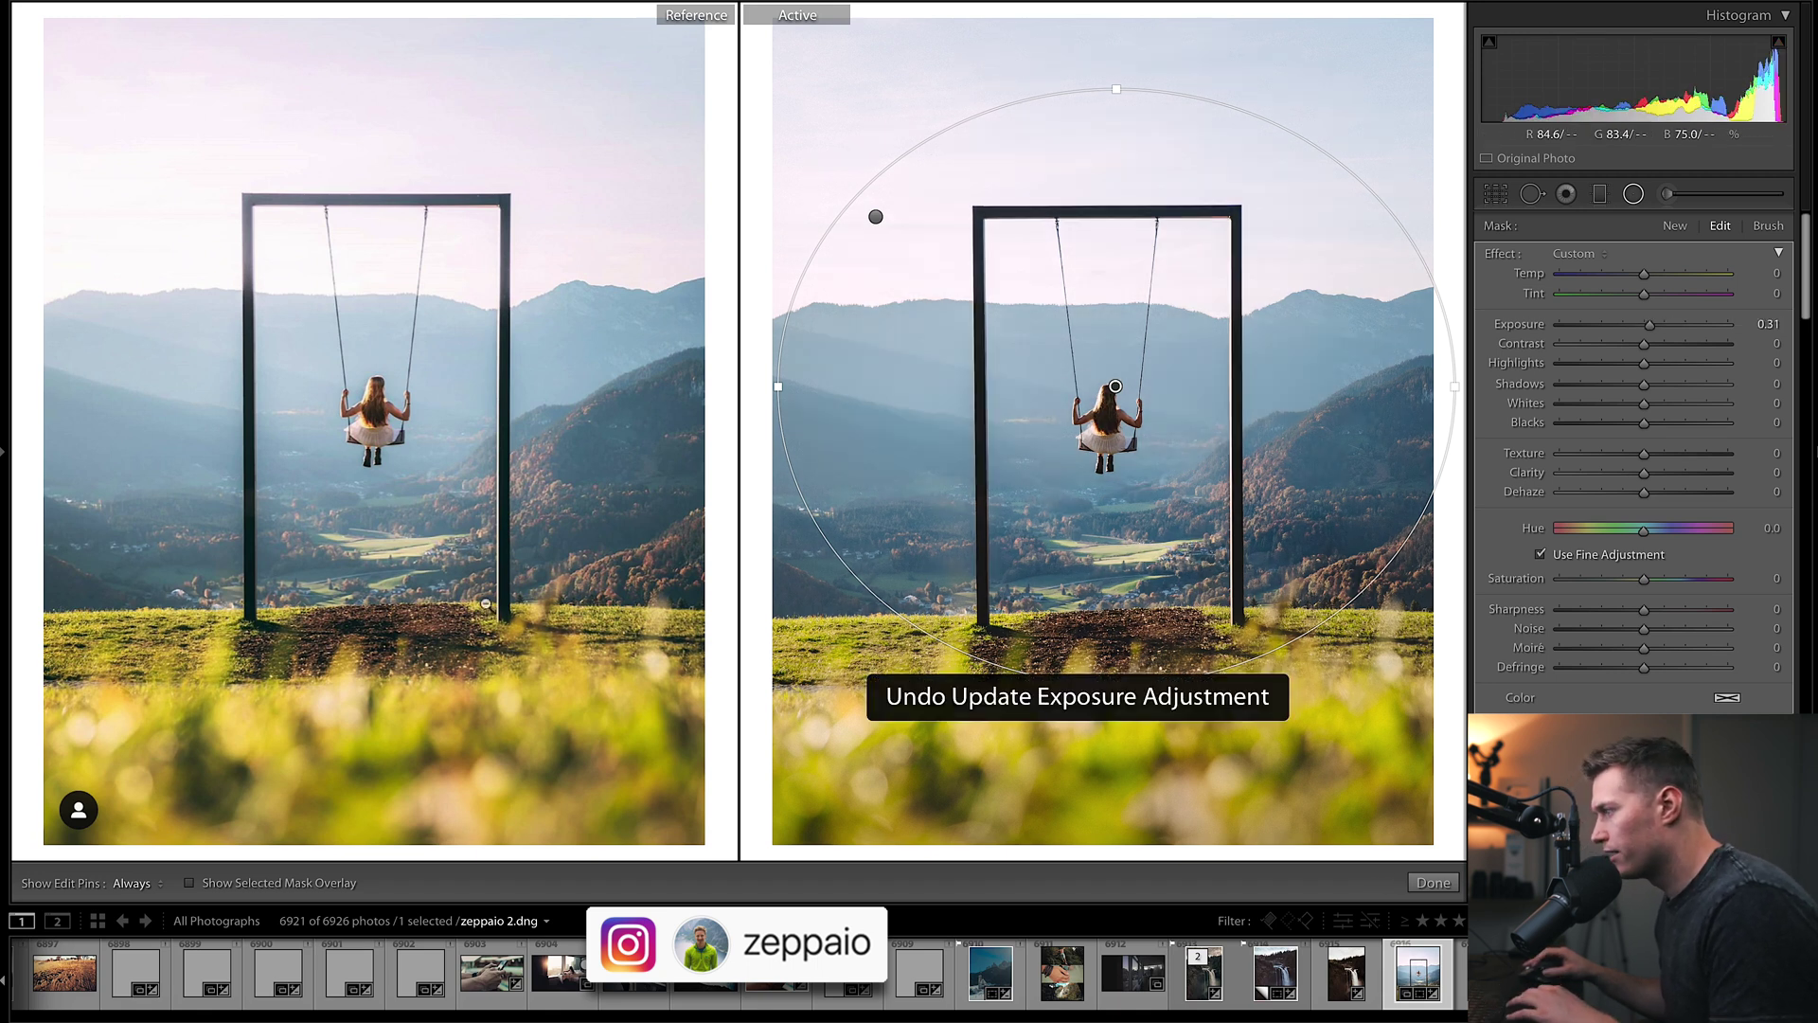
Set the large central radial filter's Blacks to 21 and the upper-left sky radial filter's Exposure to 0.54
left_click(1650, 423)
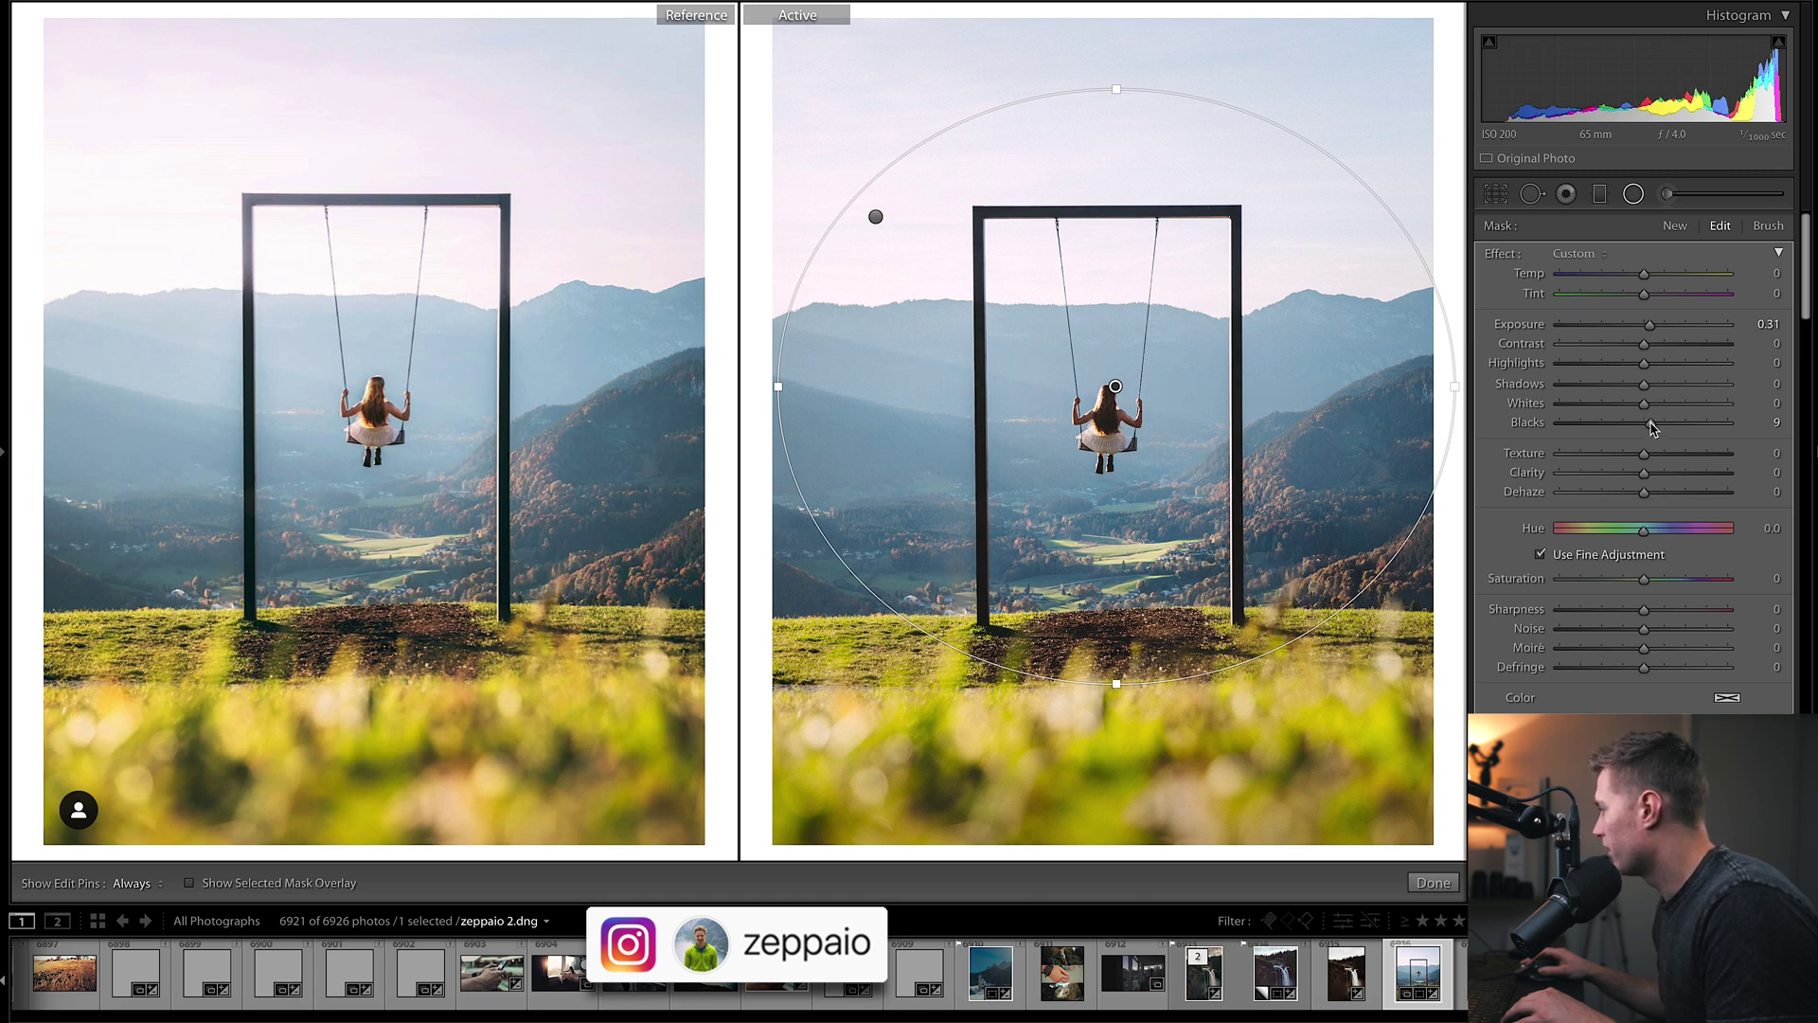
mouse_move(1652, 424)
left_mouse_down()
mouse_move(1626, 429)
mouse_move(1700, 435)
mouse_move(1610, 432)
mouse_move(1663, 437)
left_mouse_up()
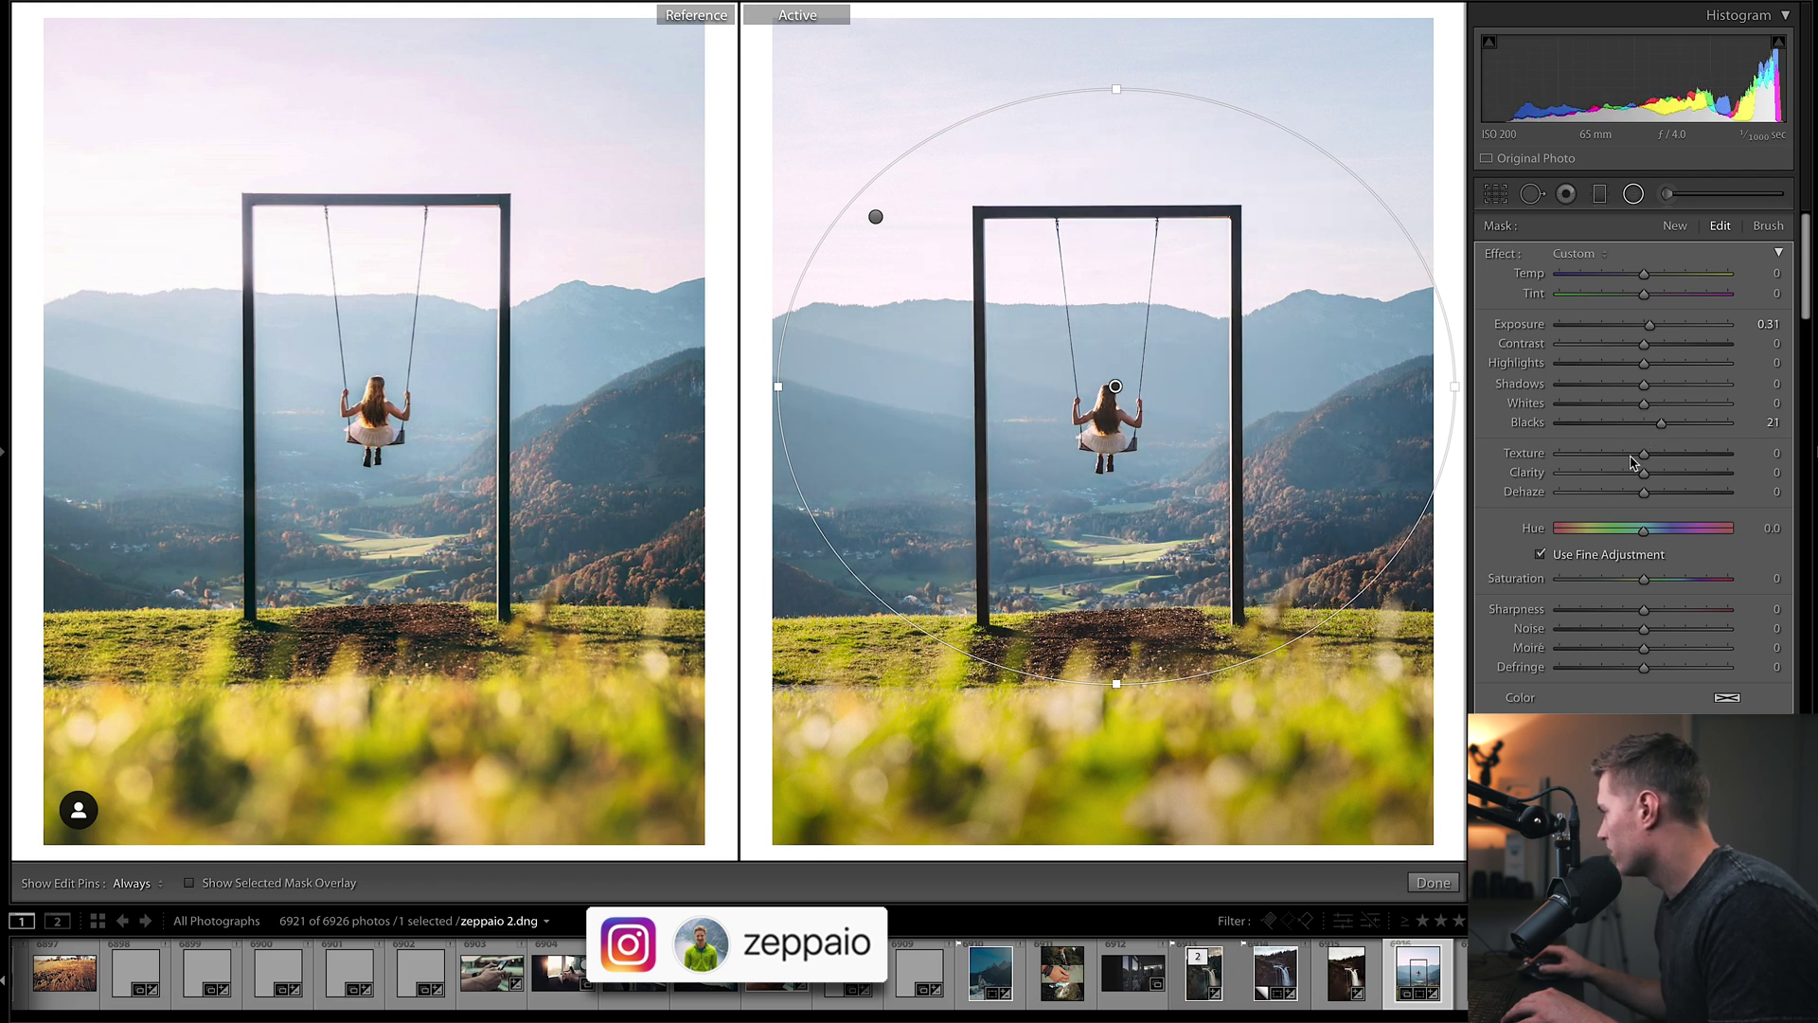
left_click(874, 216)
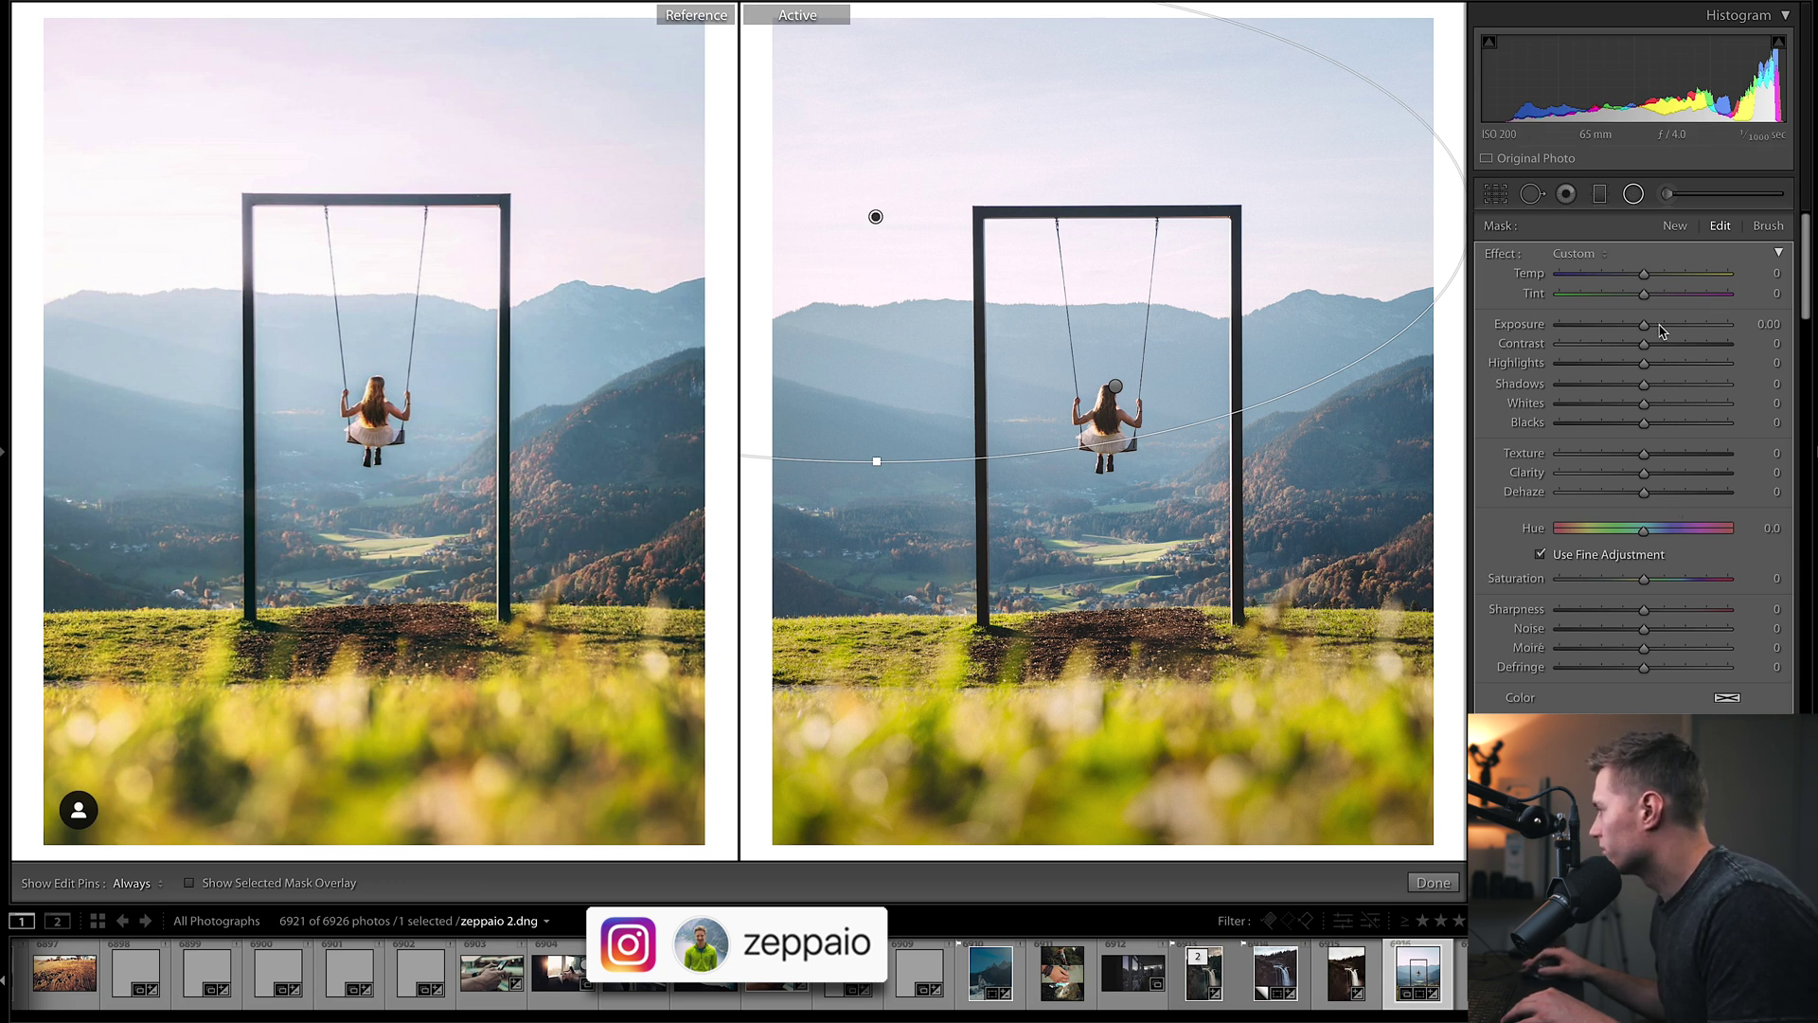
left_click_drag(1644, 326, 1656, 327)
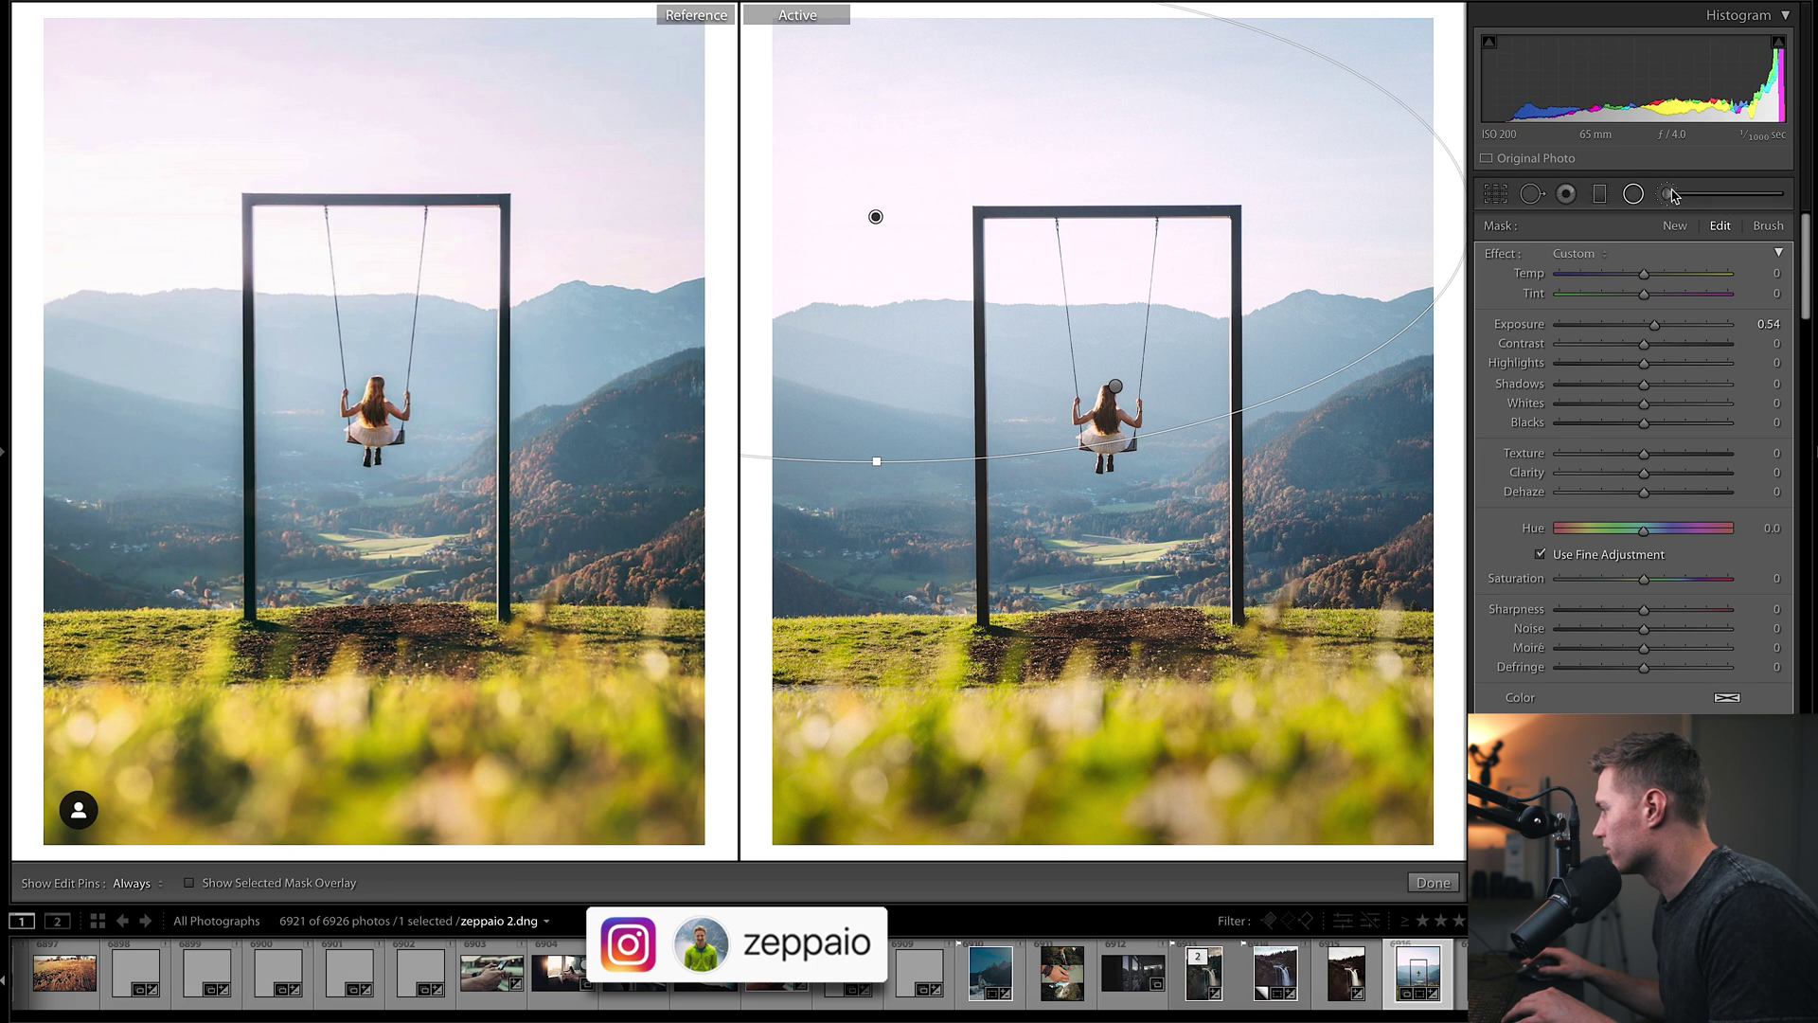
Select the adjustment brush over the valley and examine its settings and the area covered by its mask overlay
left_click(1675, 226)
left_click(1126, 577)
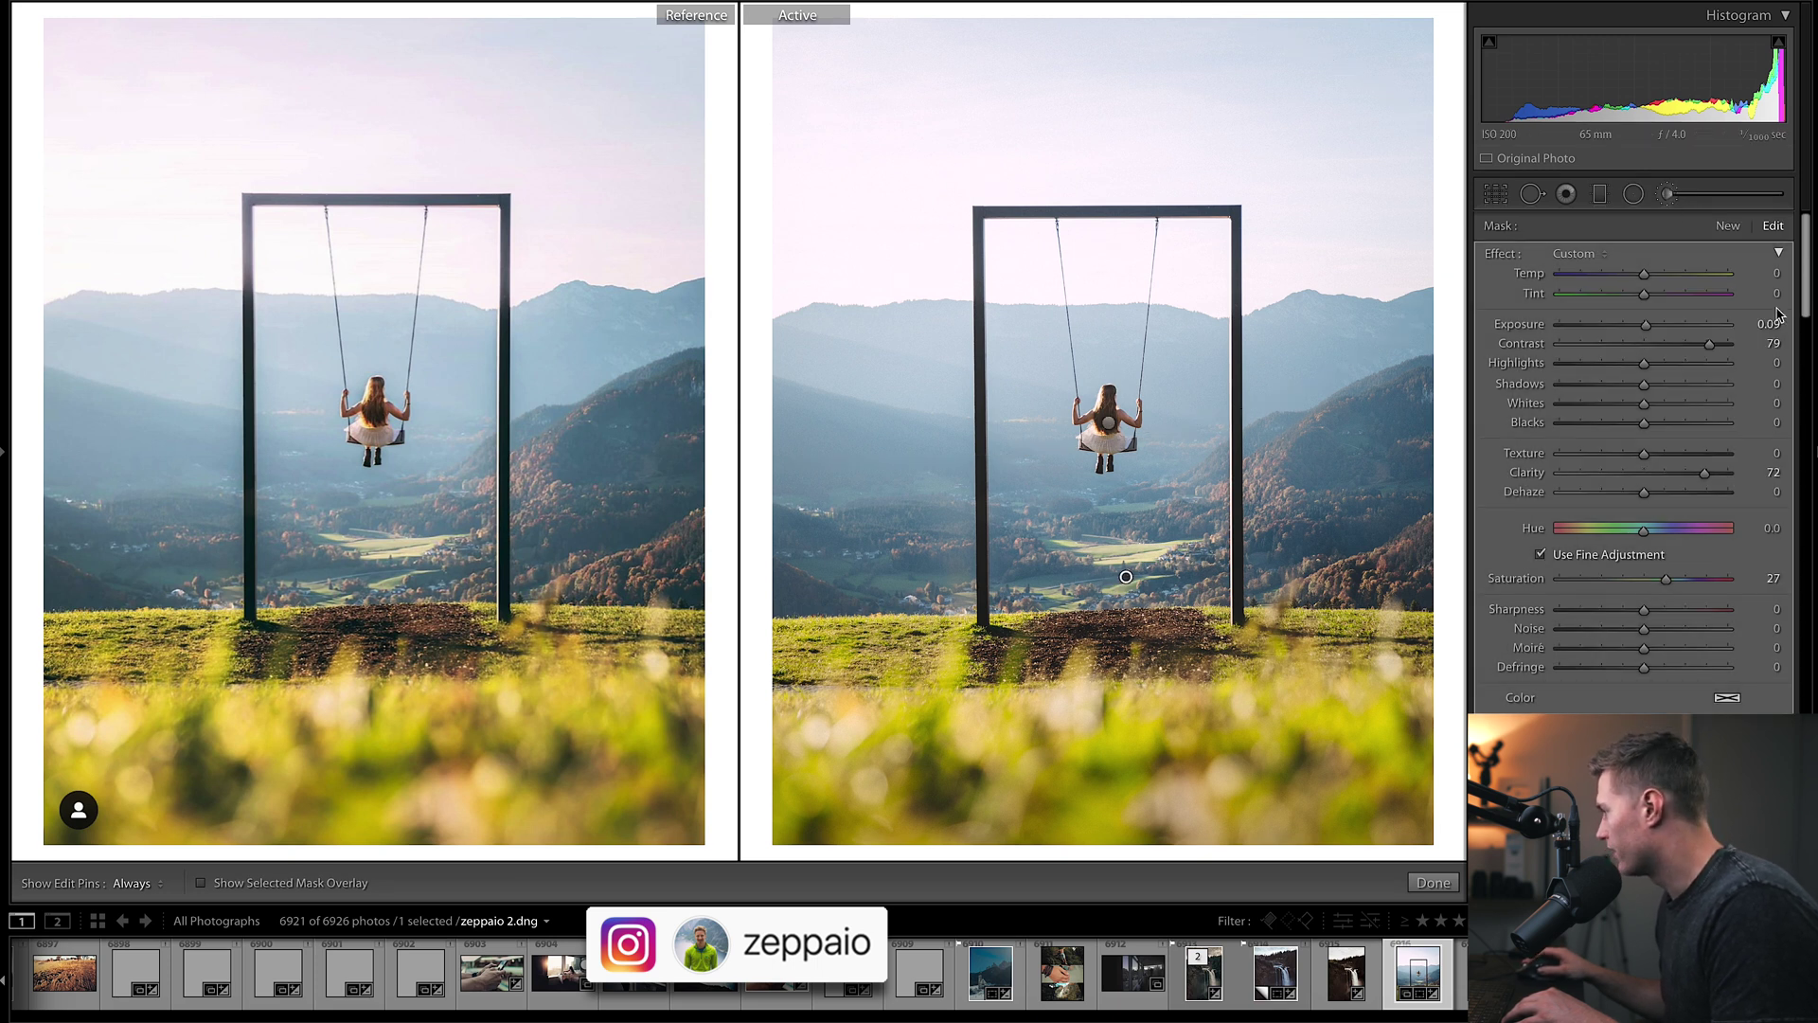
scroll(1792, 282, "down", 3)
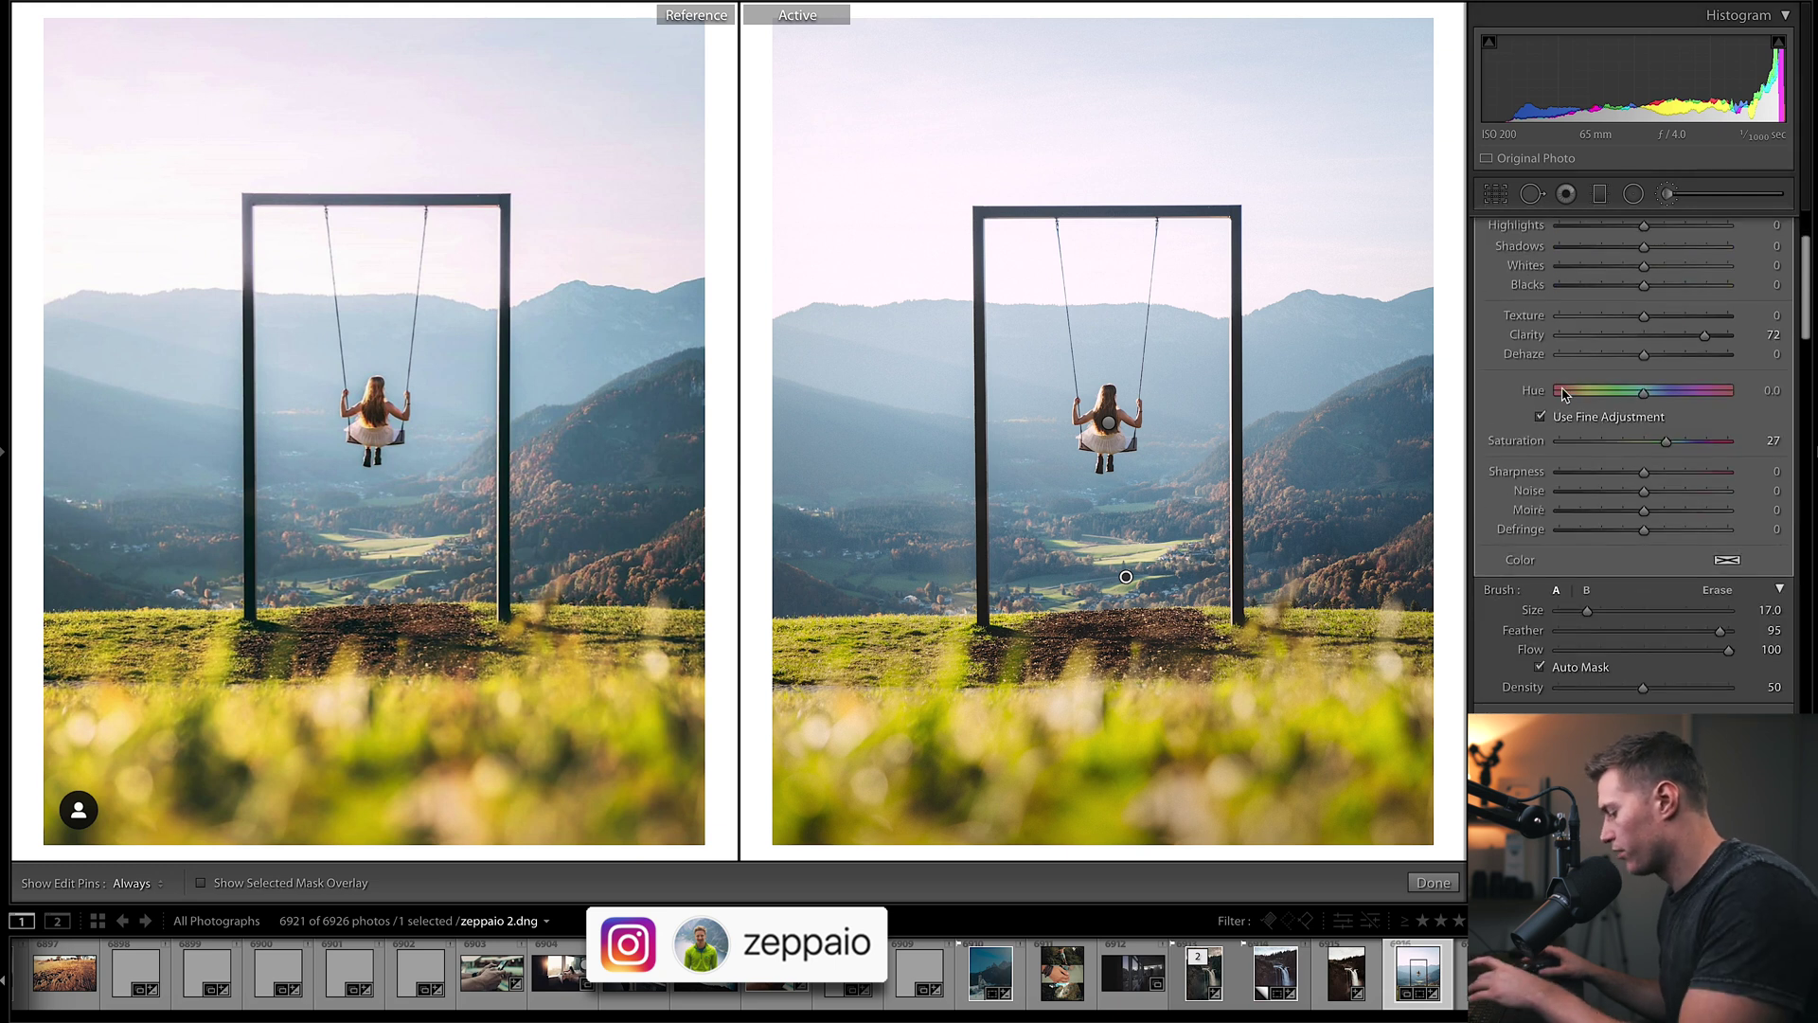
key("o")
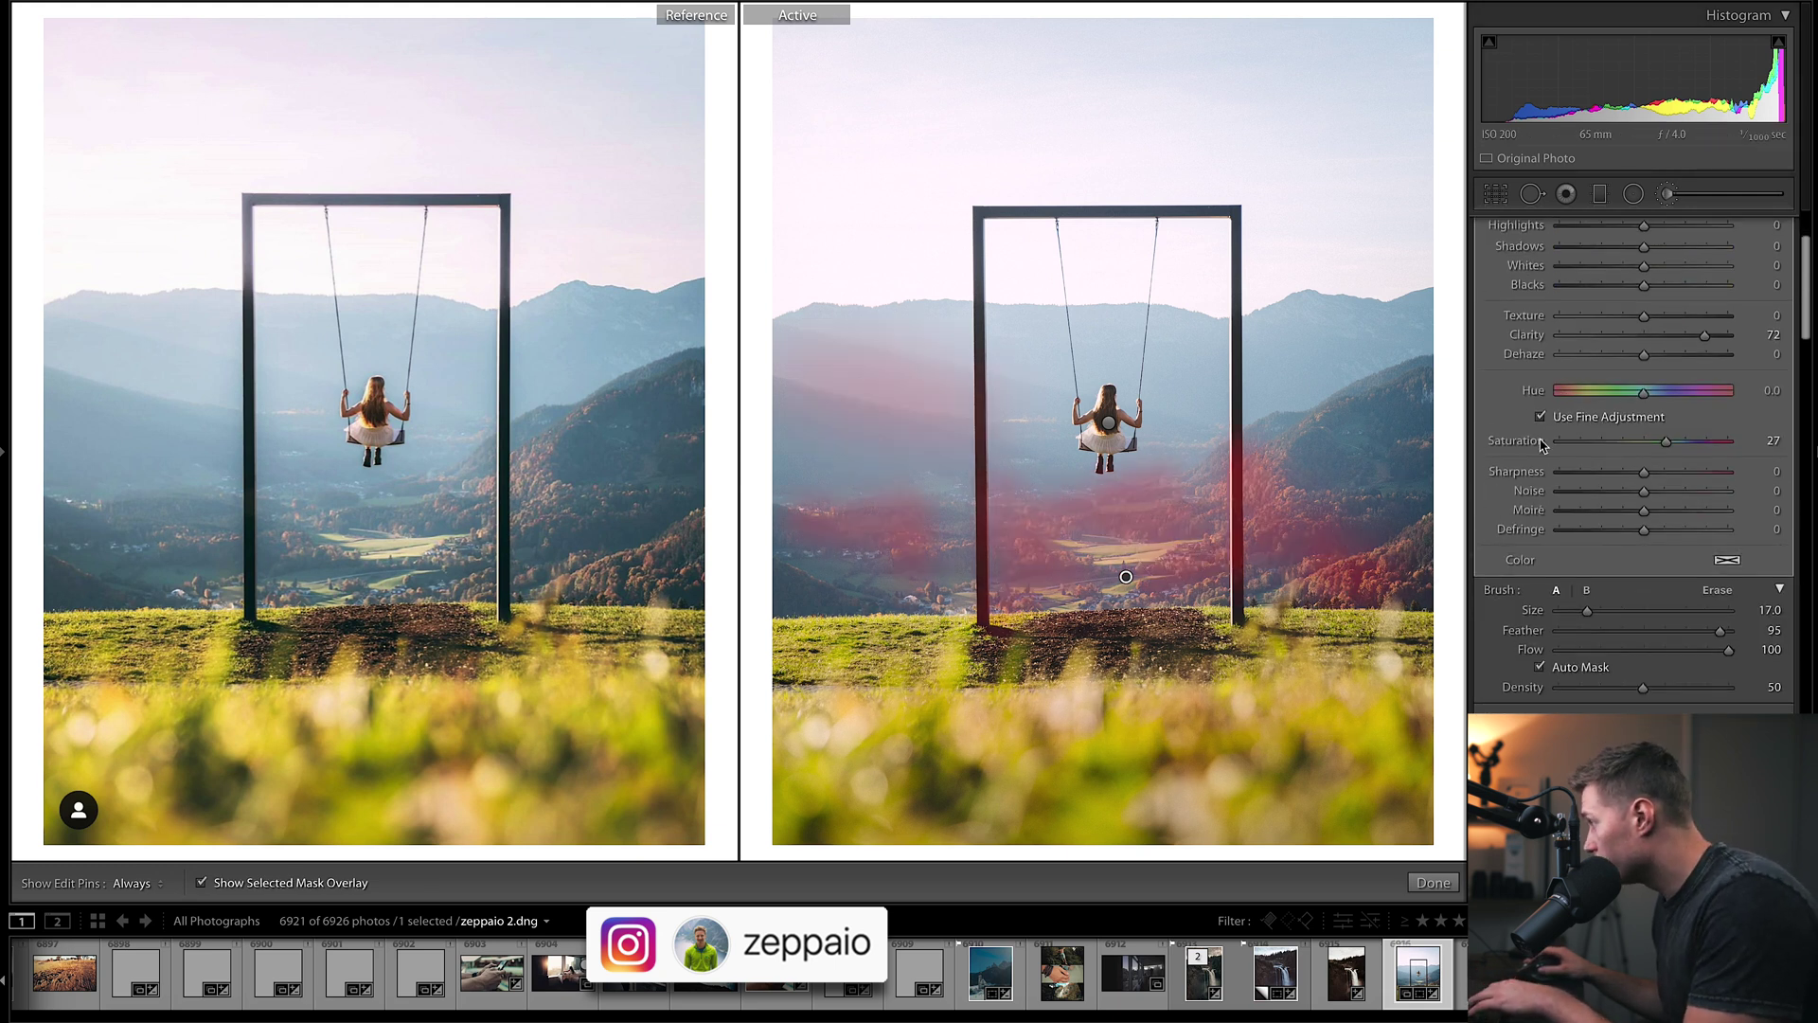
scroll(1809, 312, "up", 3)
scroll(1809, 312, "down", 1)
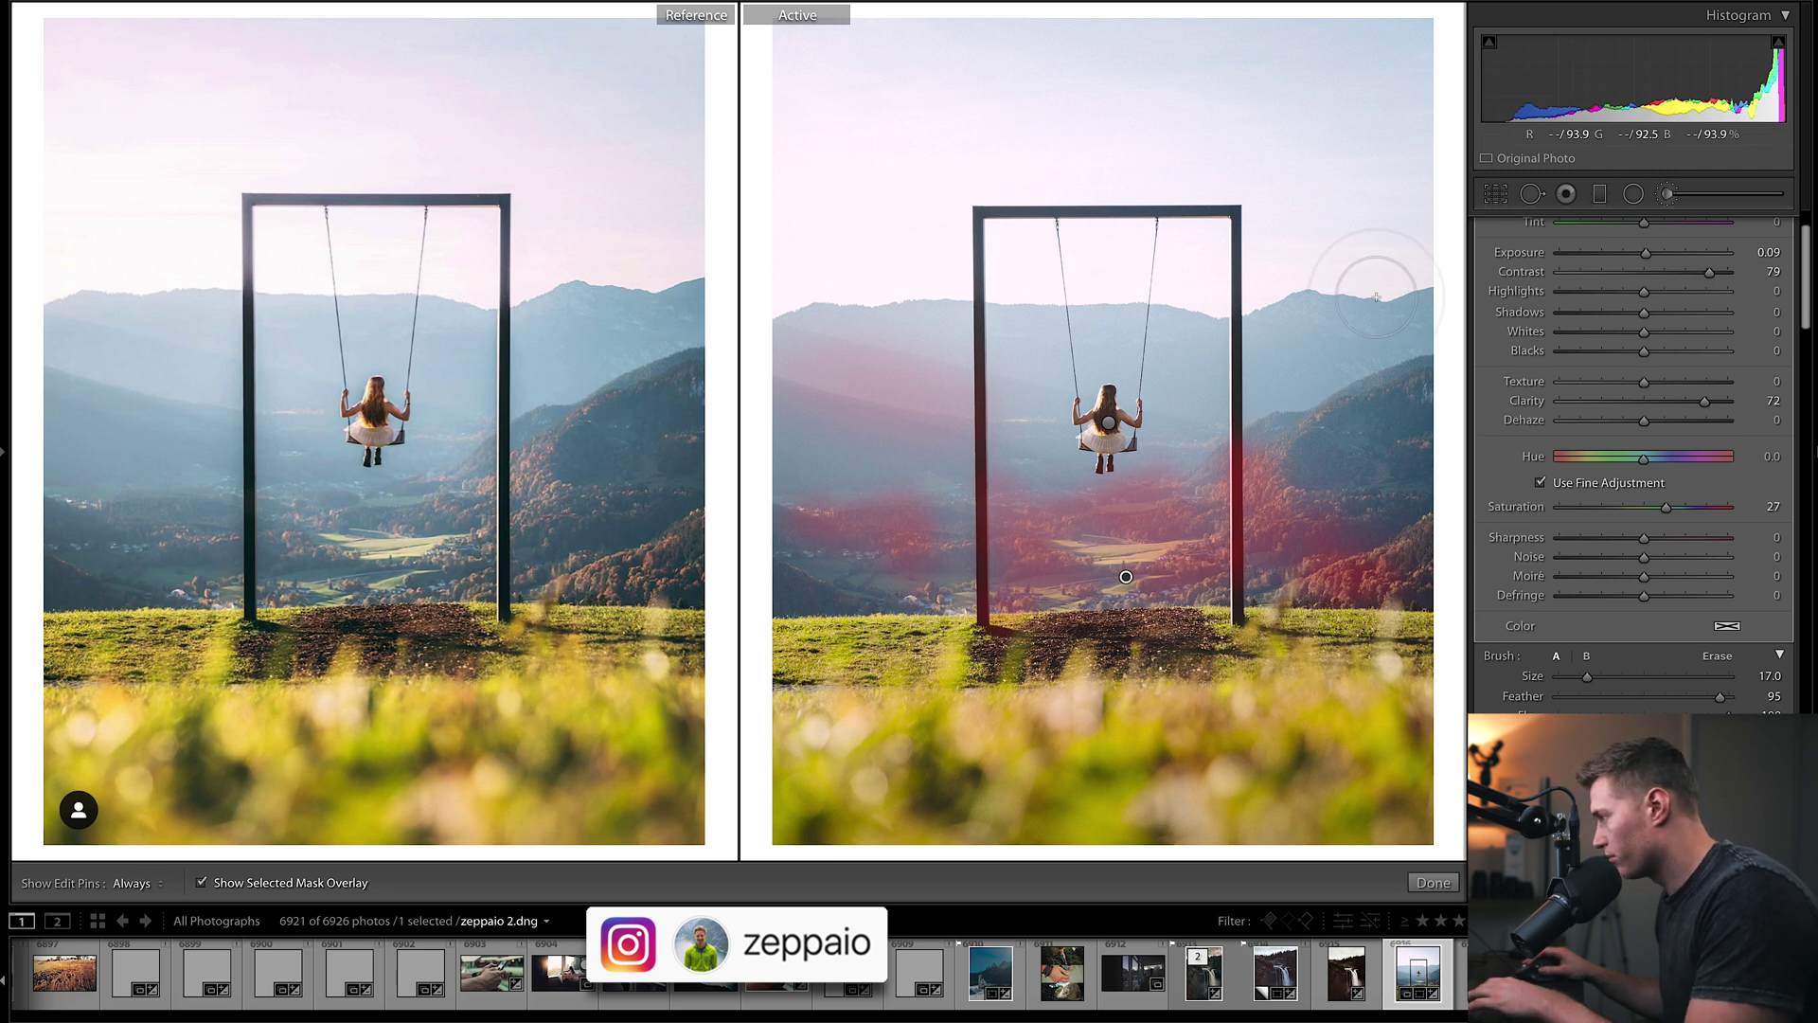
key("o")
key("o")
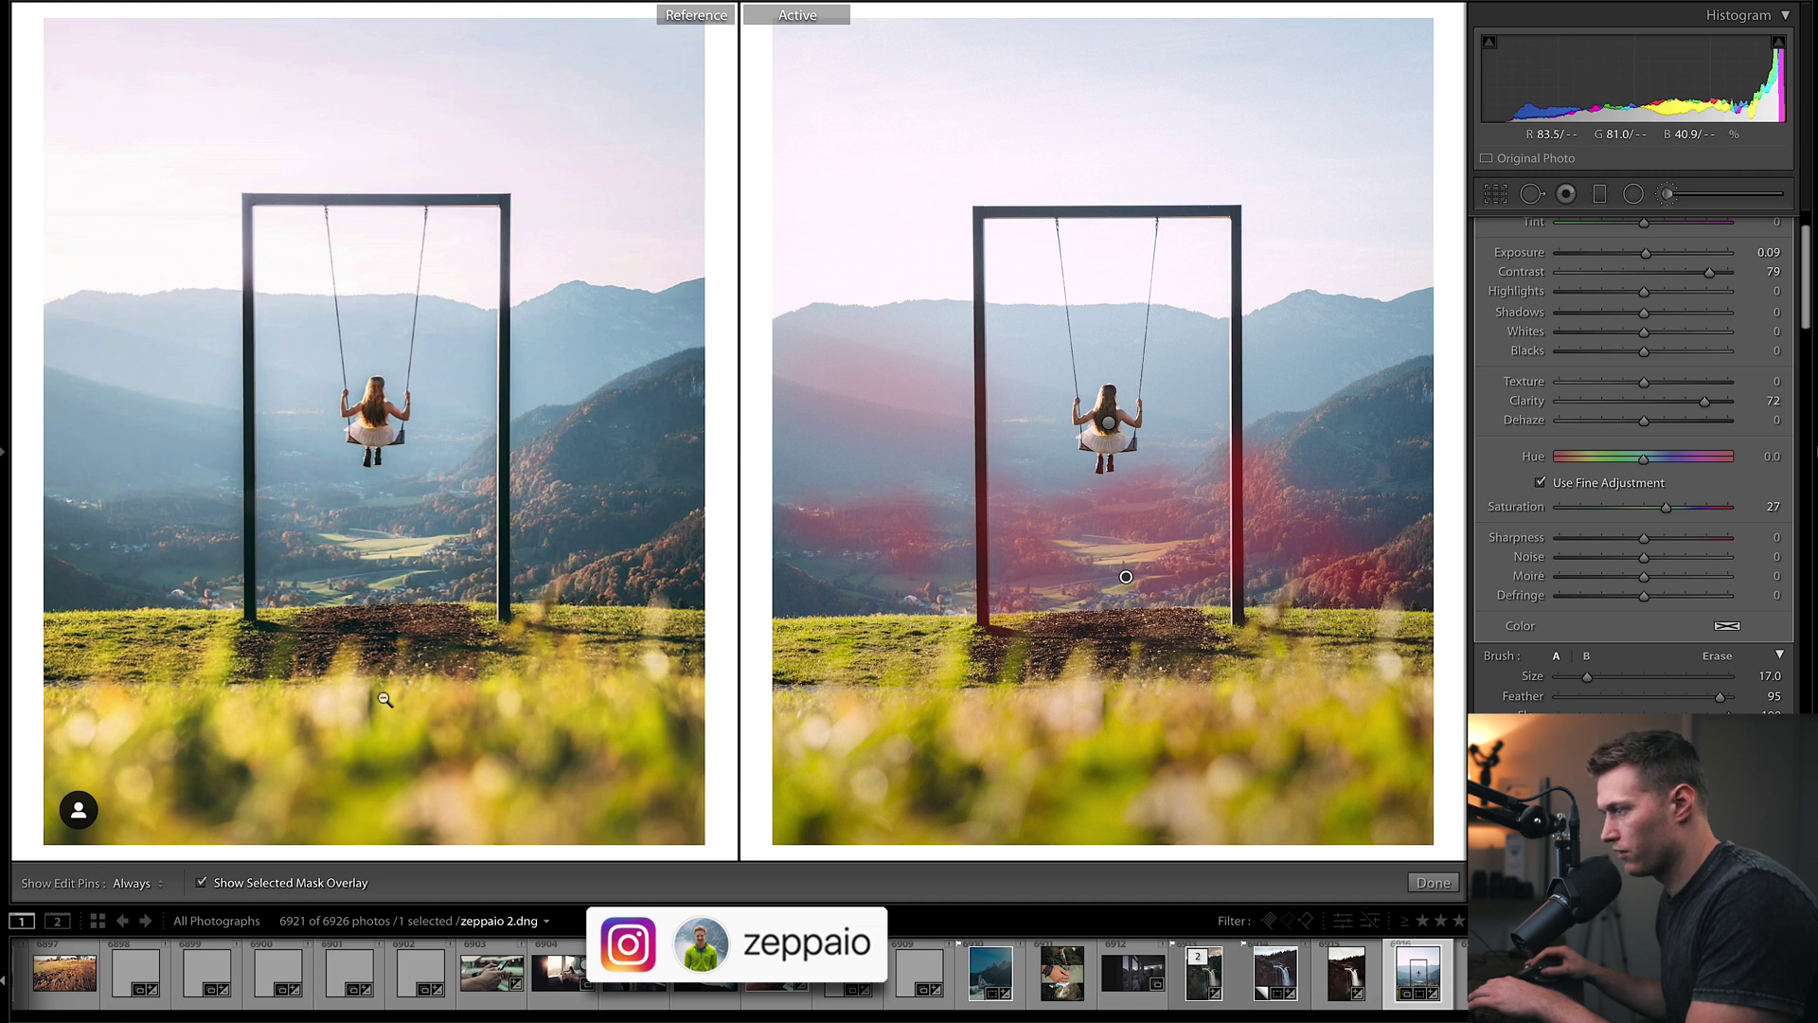
key("o")
key("o")
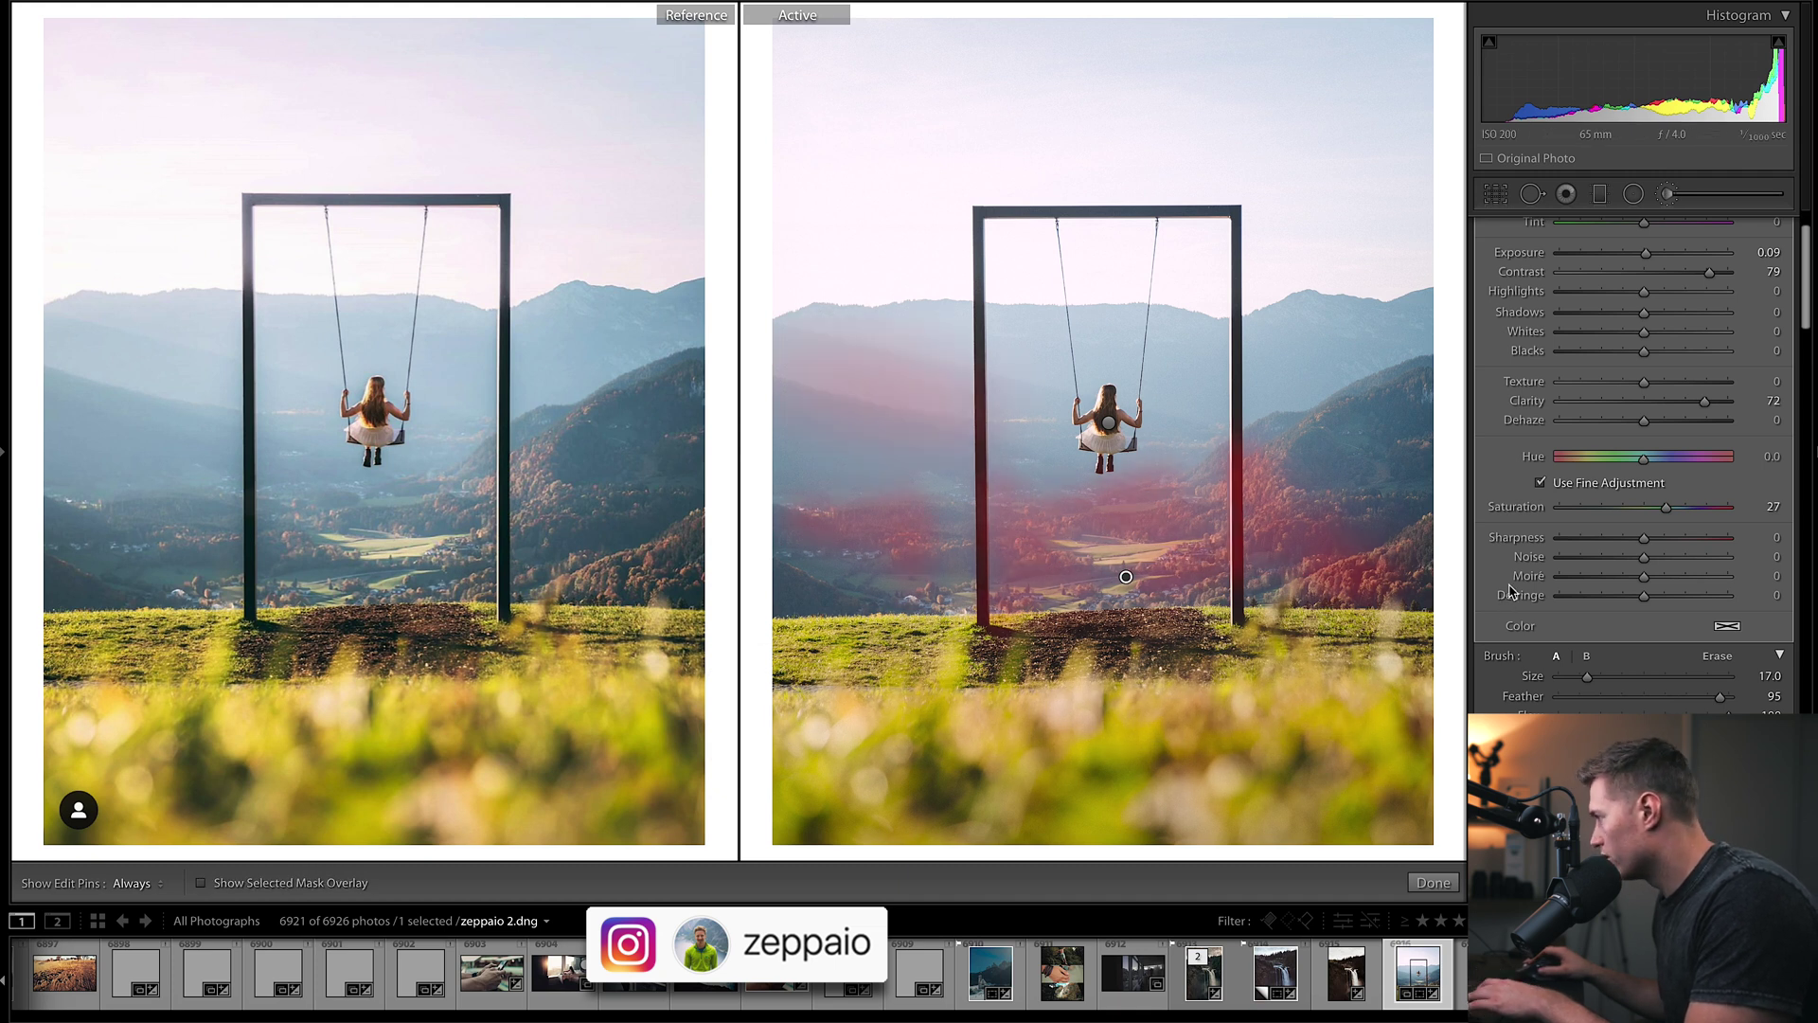
key("o")
Compare the photo with and without the valley brush by deleting that adjustment and undoing the deletion
right_click(1126, 577)
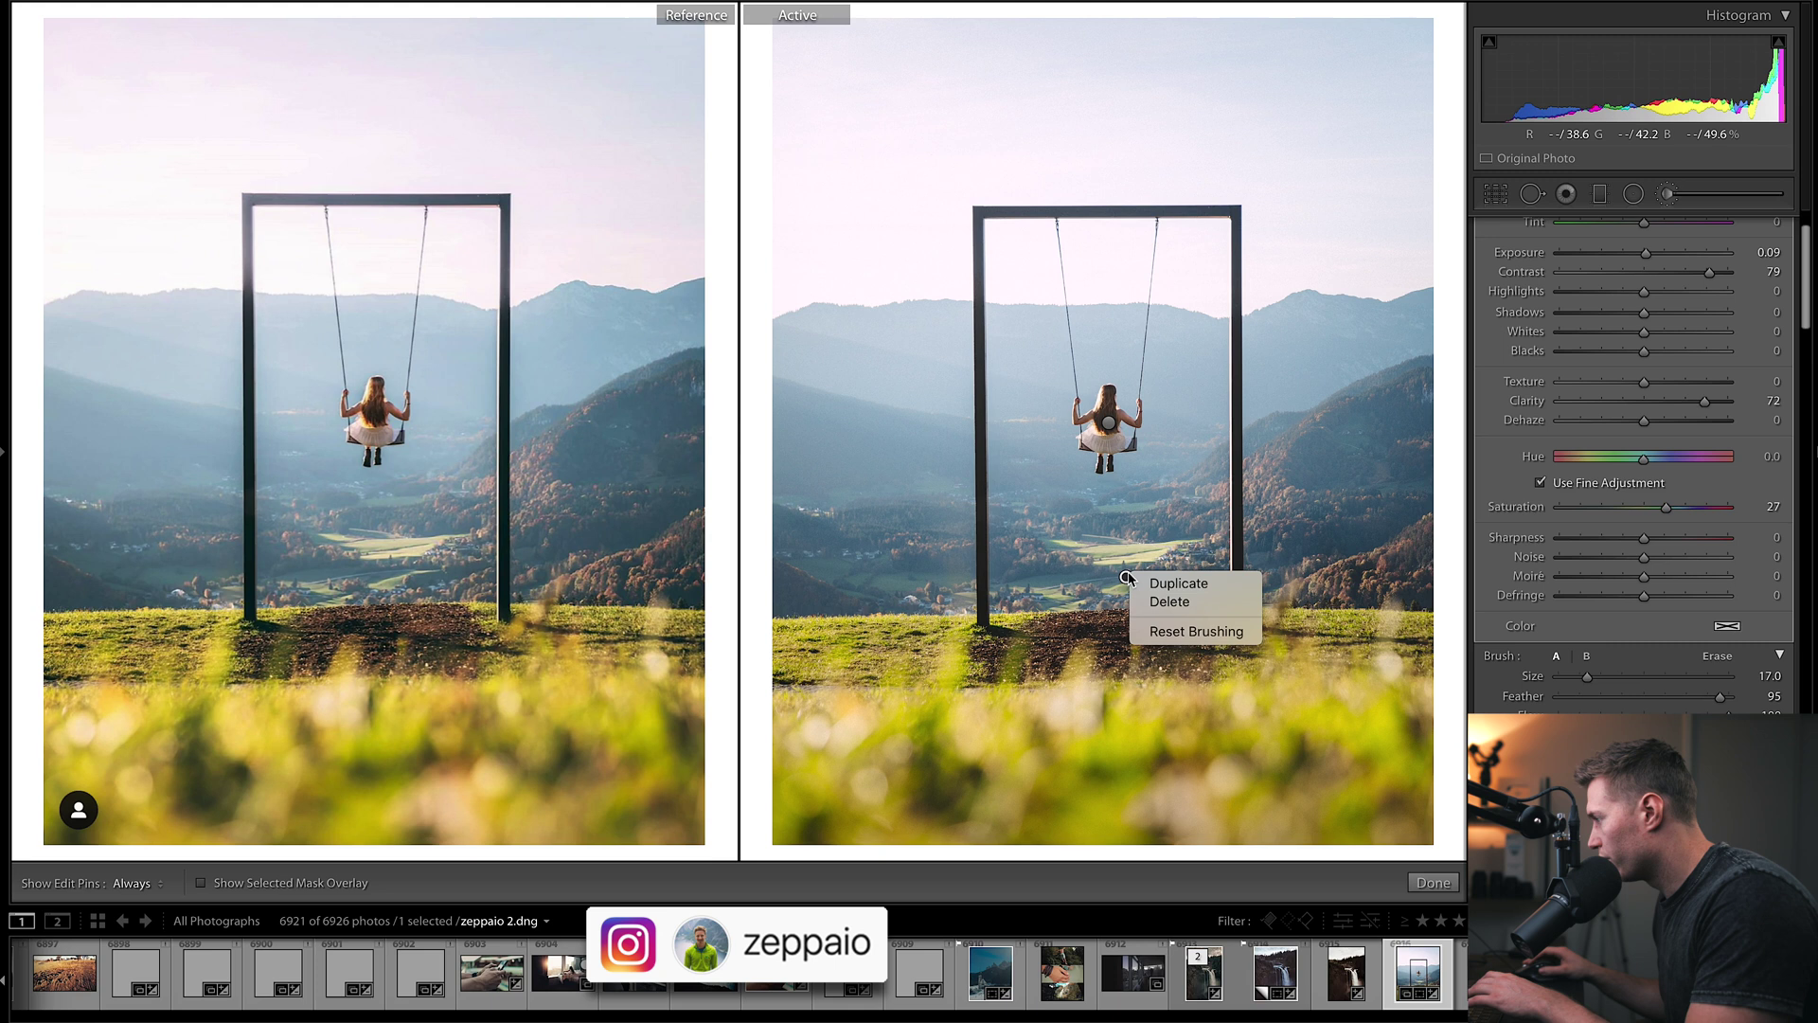
left_click(1169, 601)
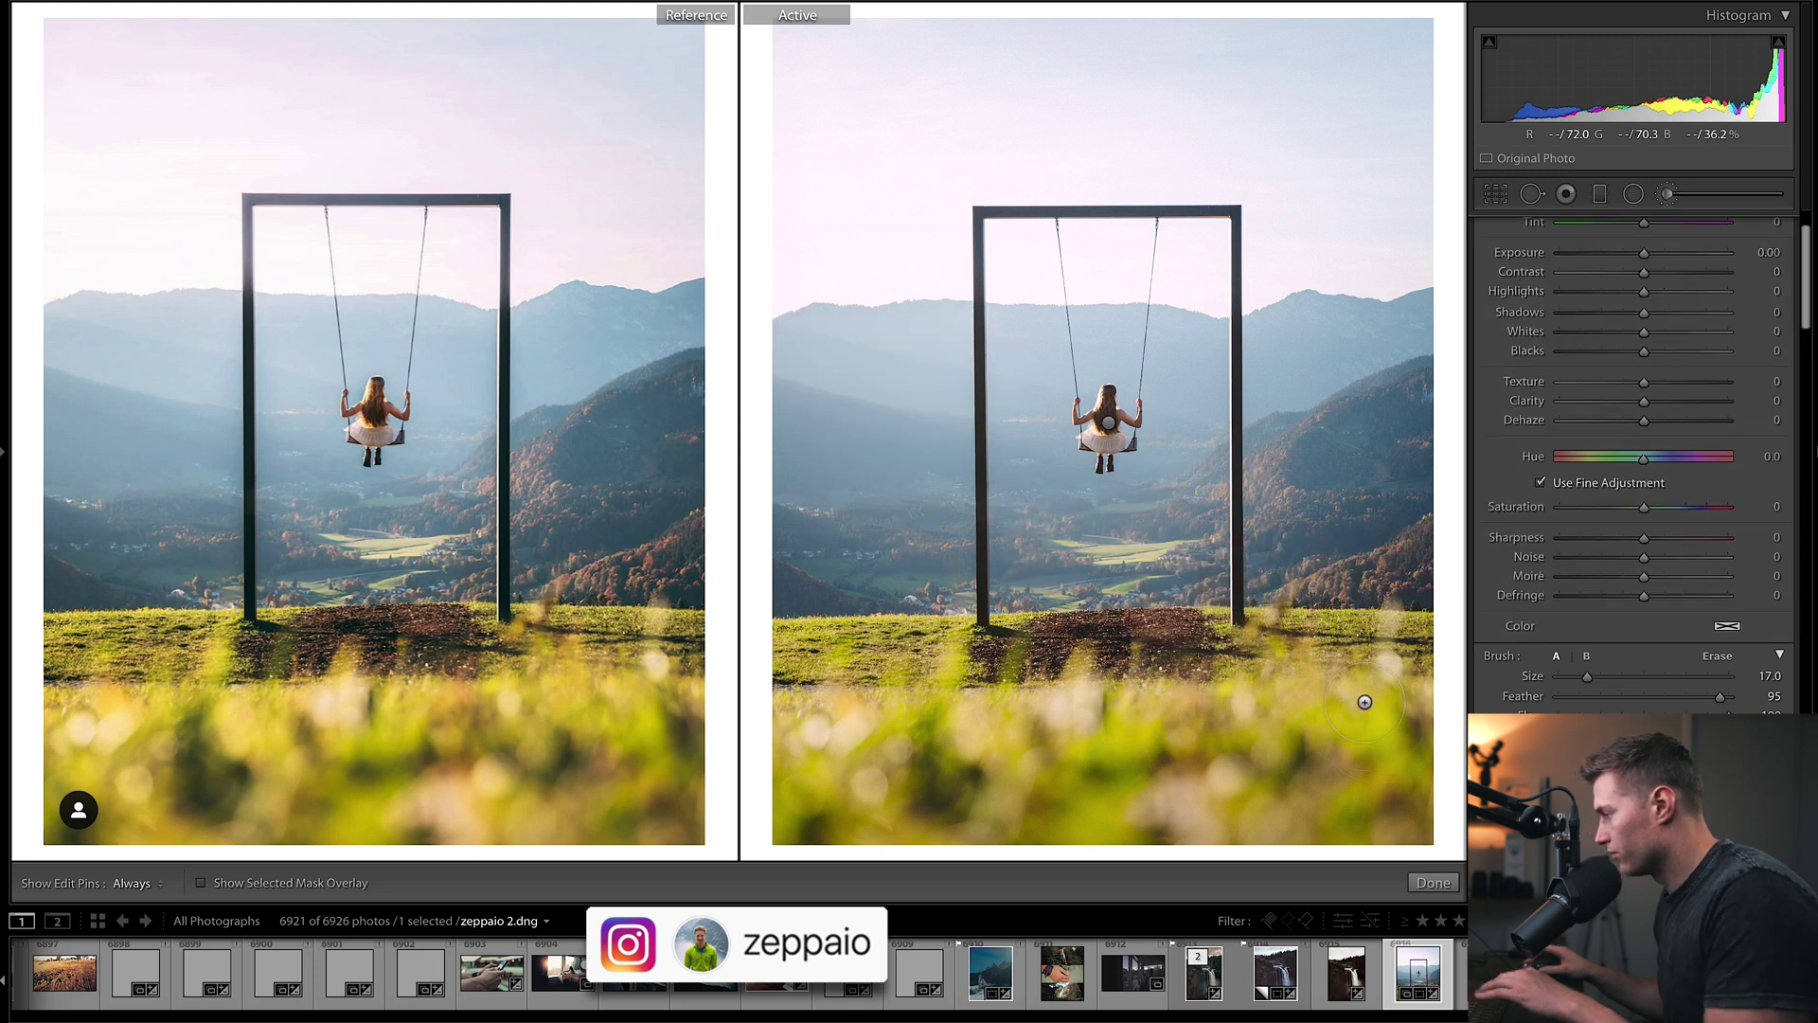
key("ctrl+z")
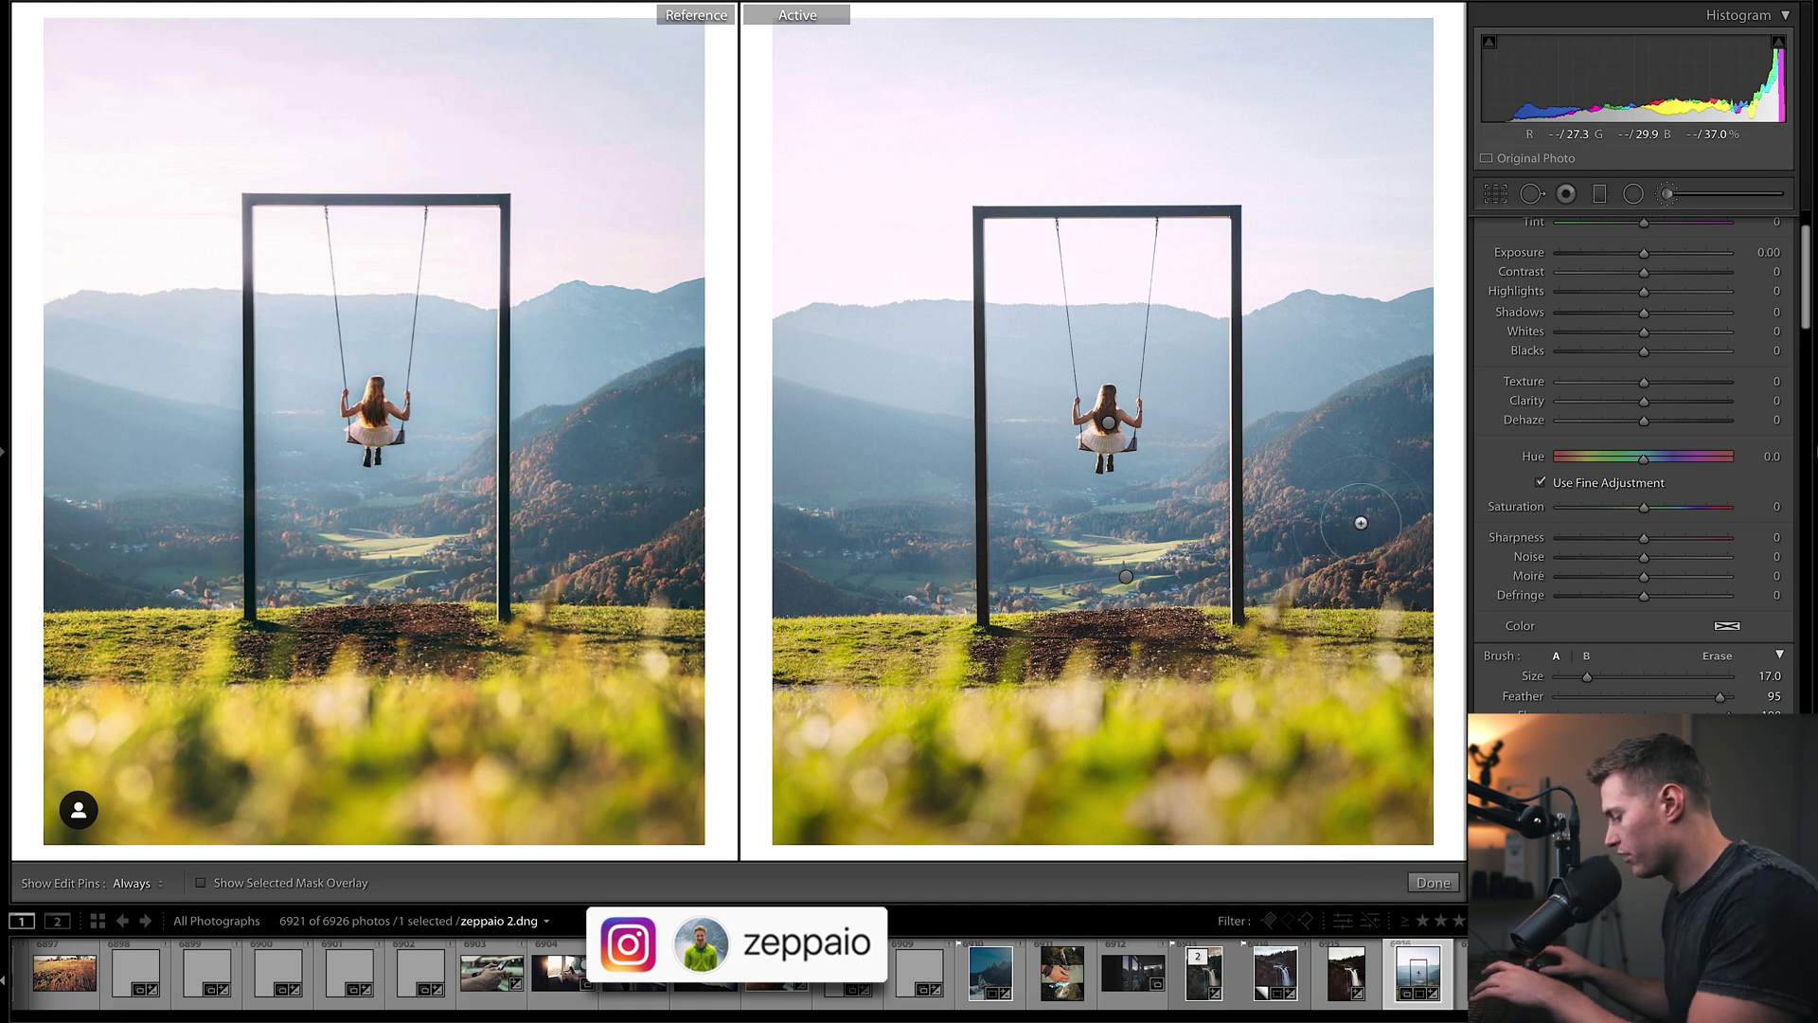
right_click(1126, 577)
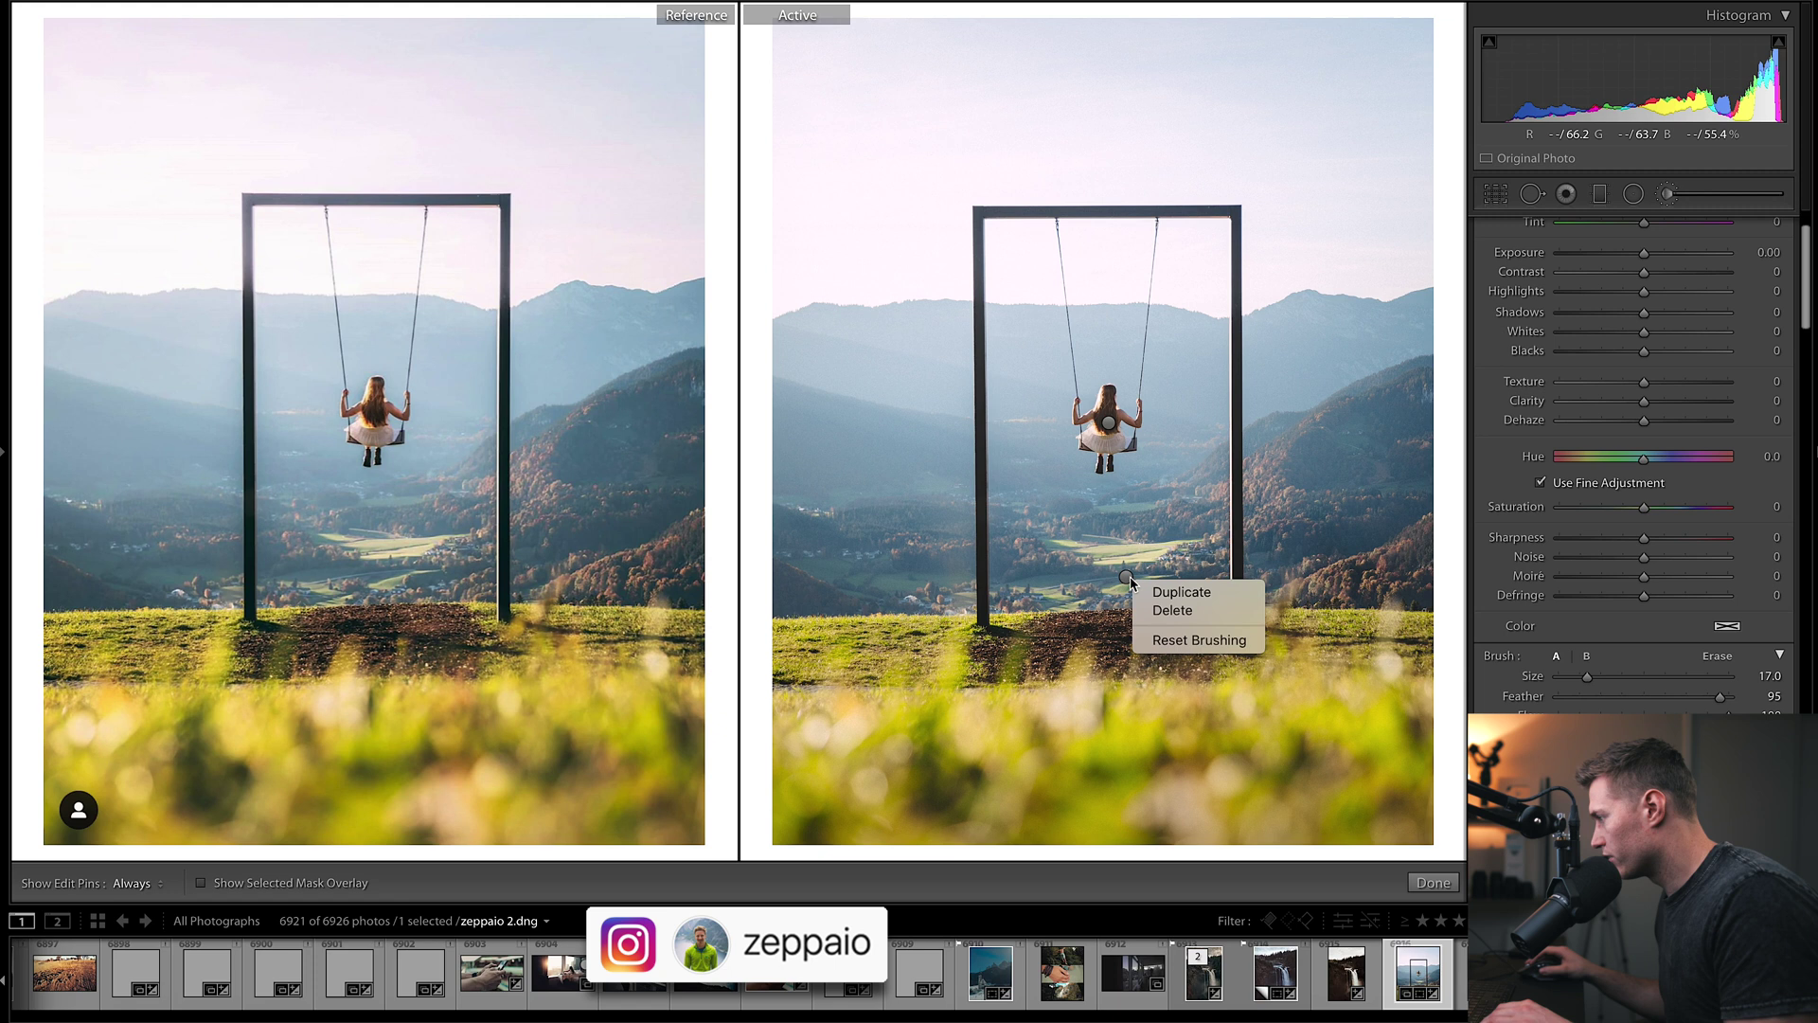
left_click(1172, 610)
key("ctrl+z")
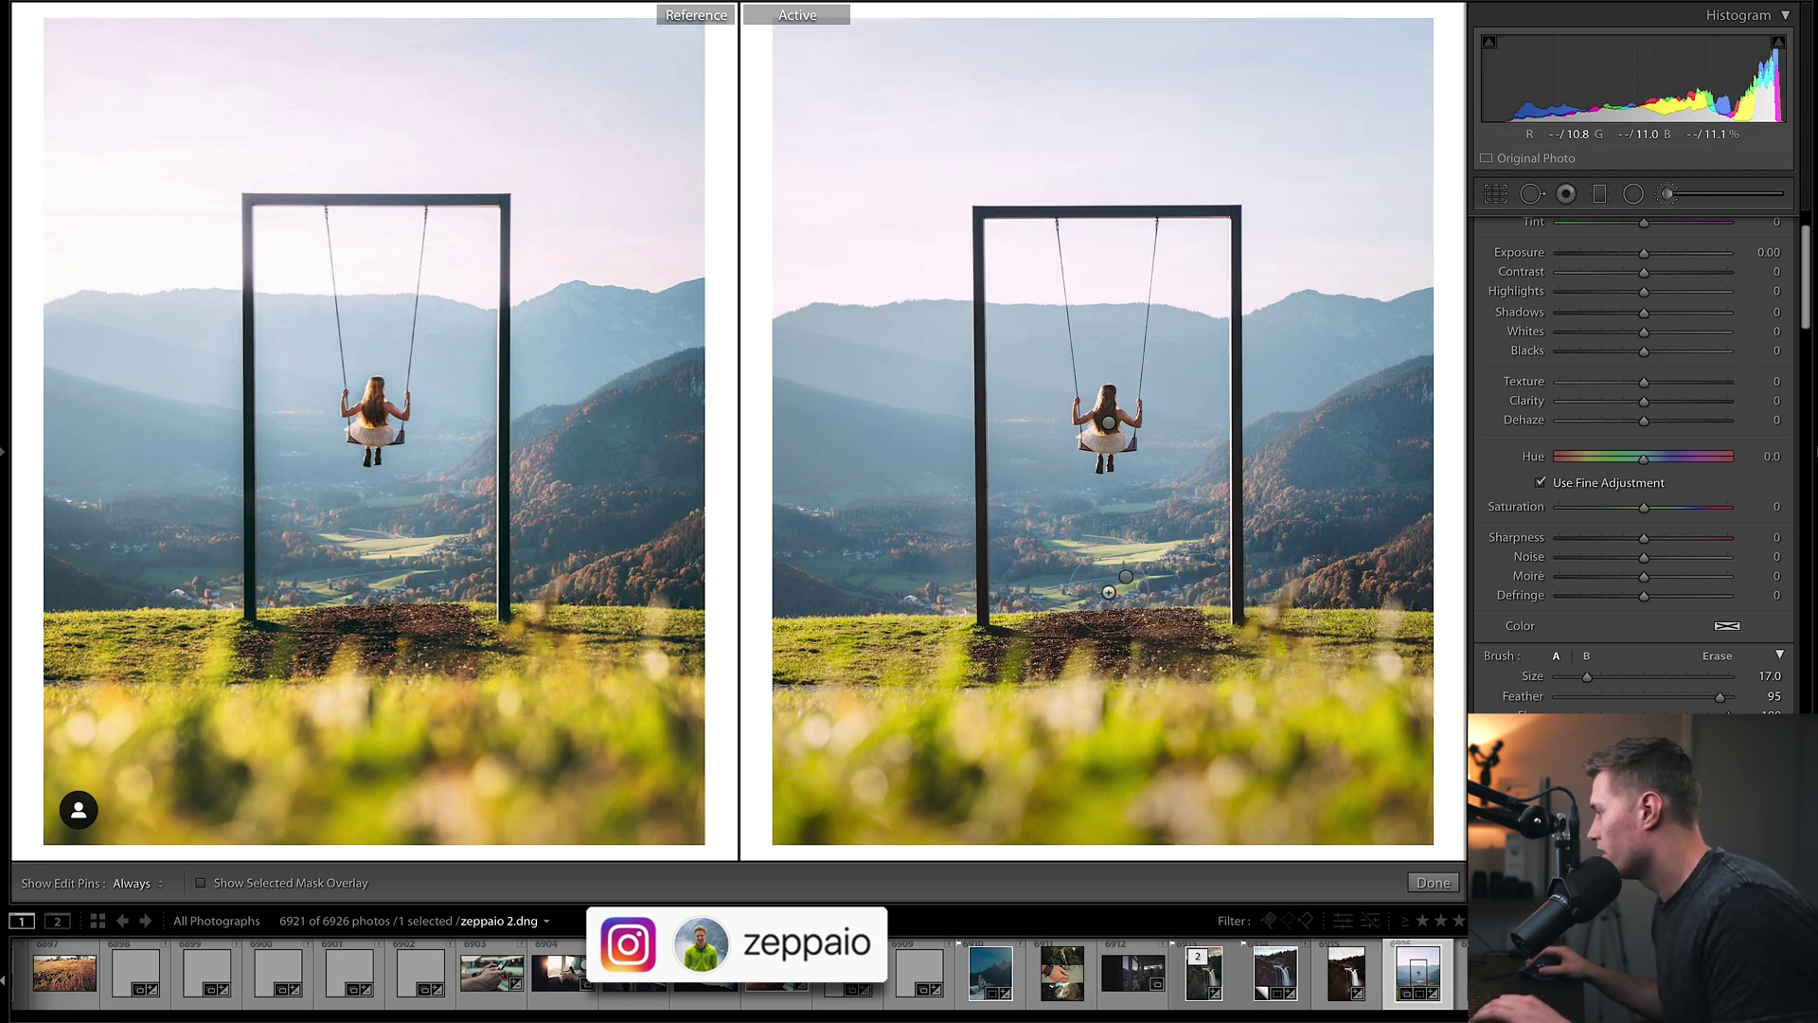
Try a Clarity of 3 and a Saturation of 0 on the valley brush, and undo the changes
left_click(1126, 577)
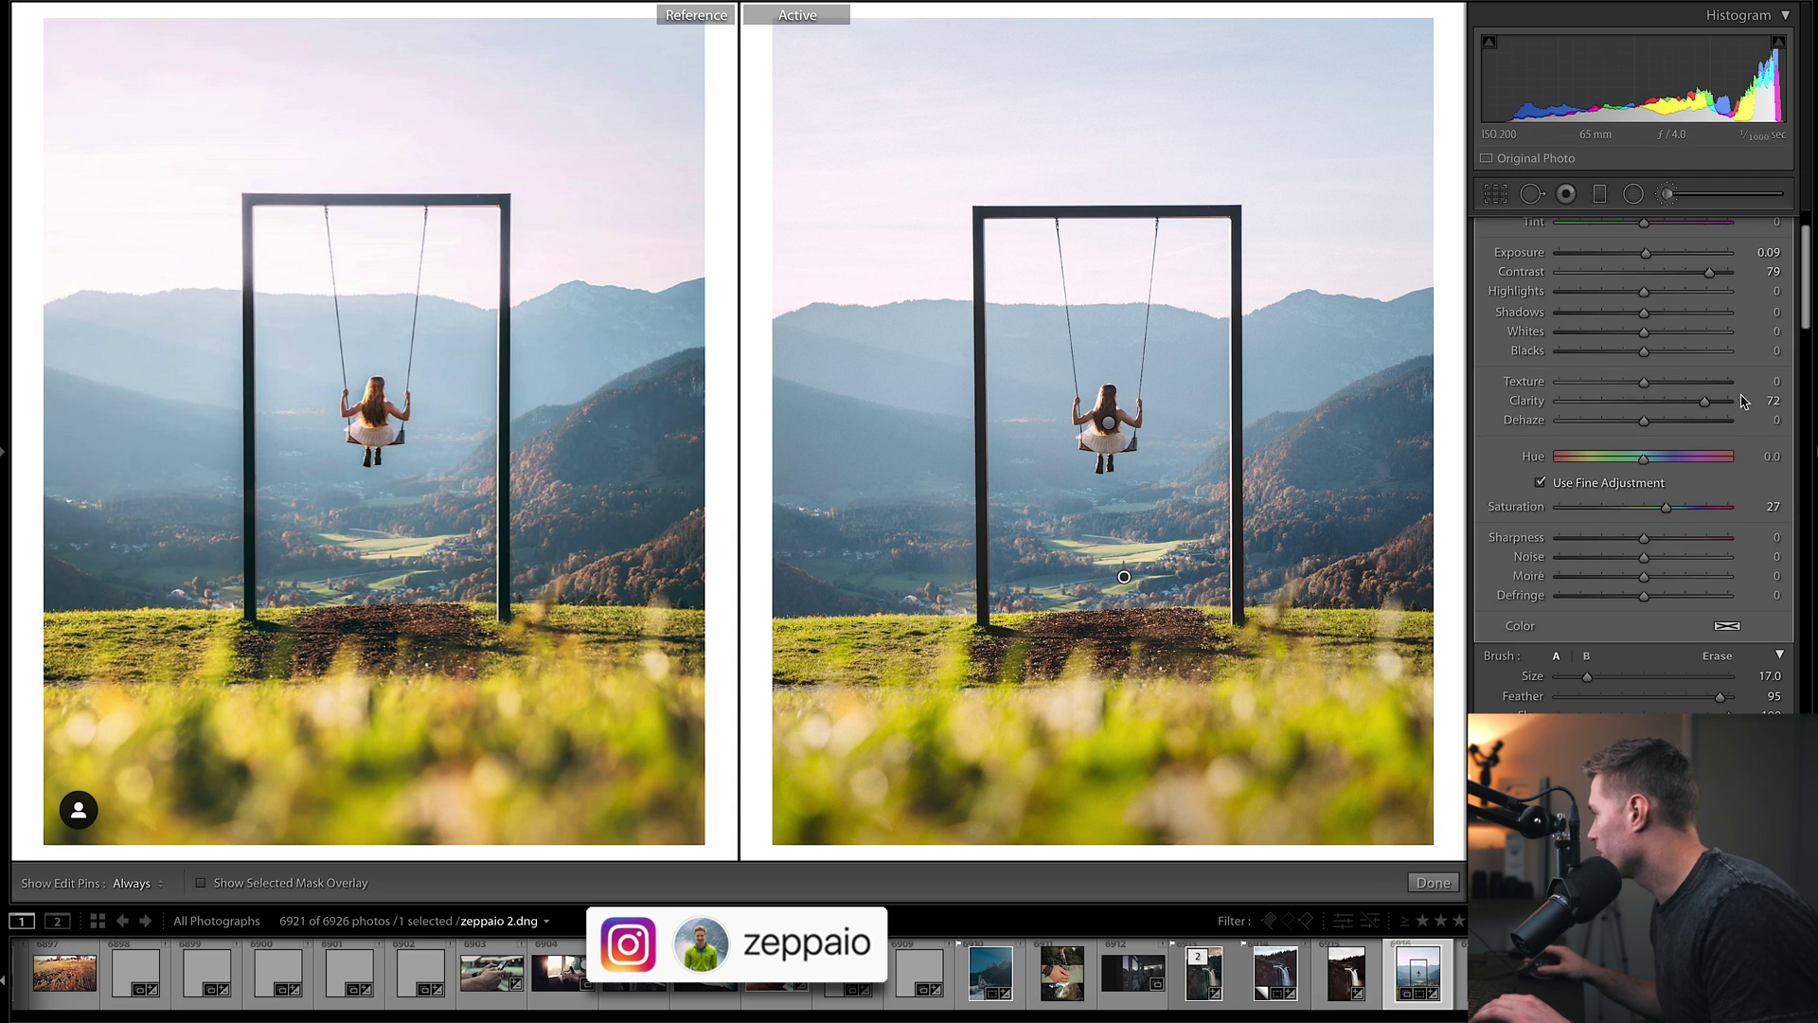
left_click(1591, 403)
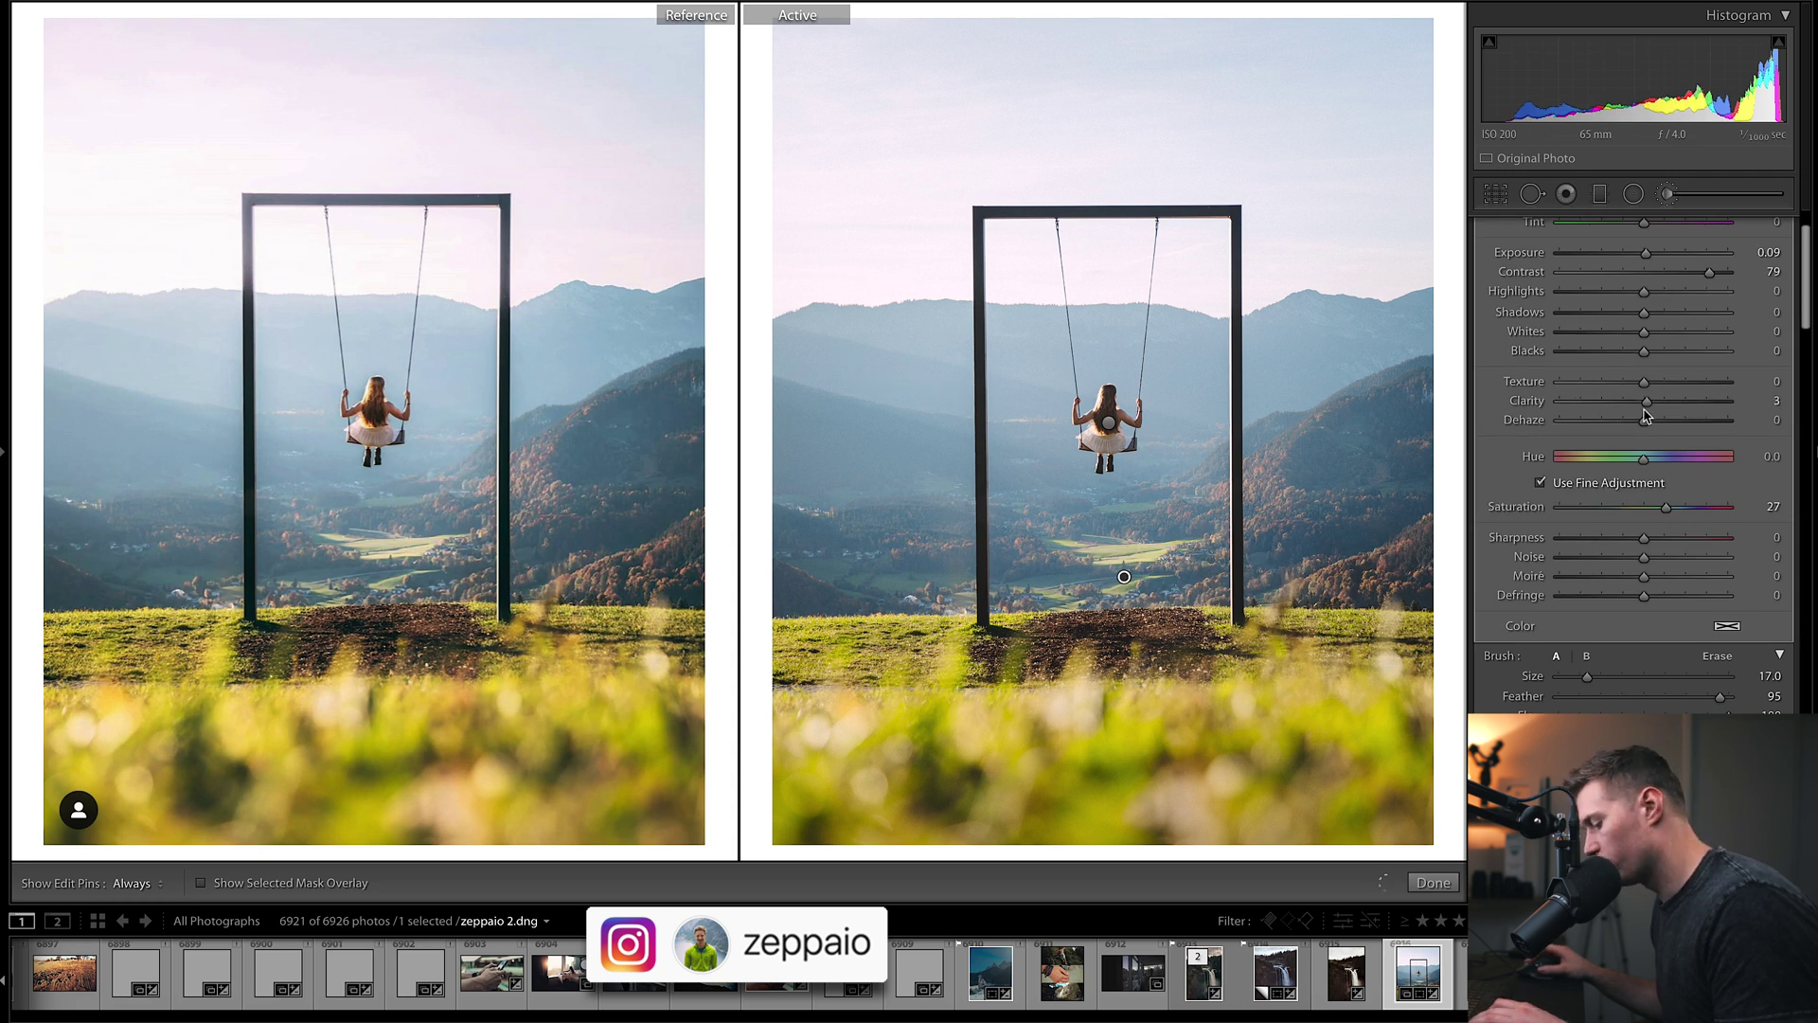
key("ctrl+z")
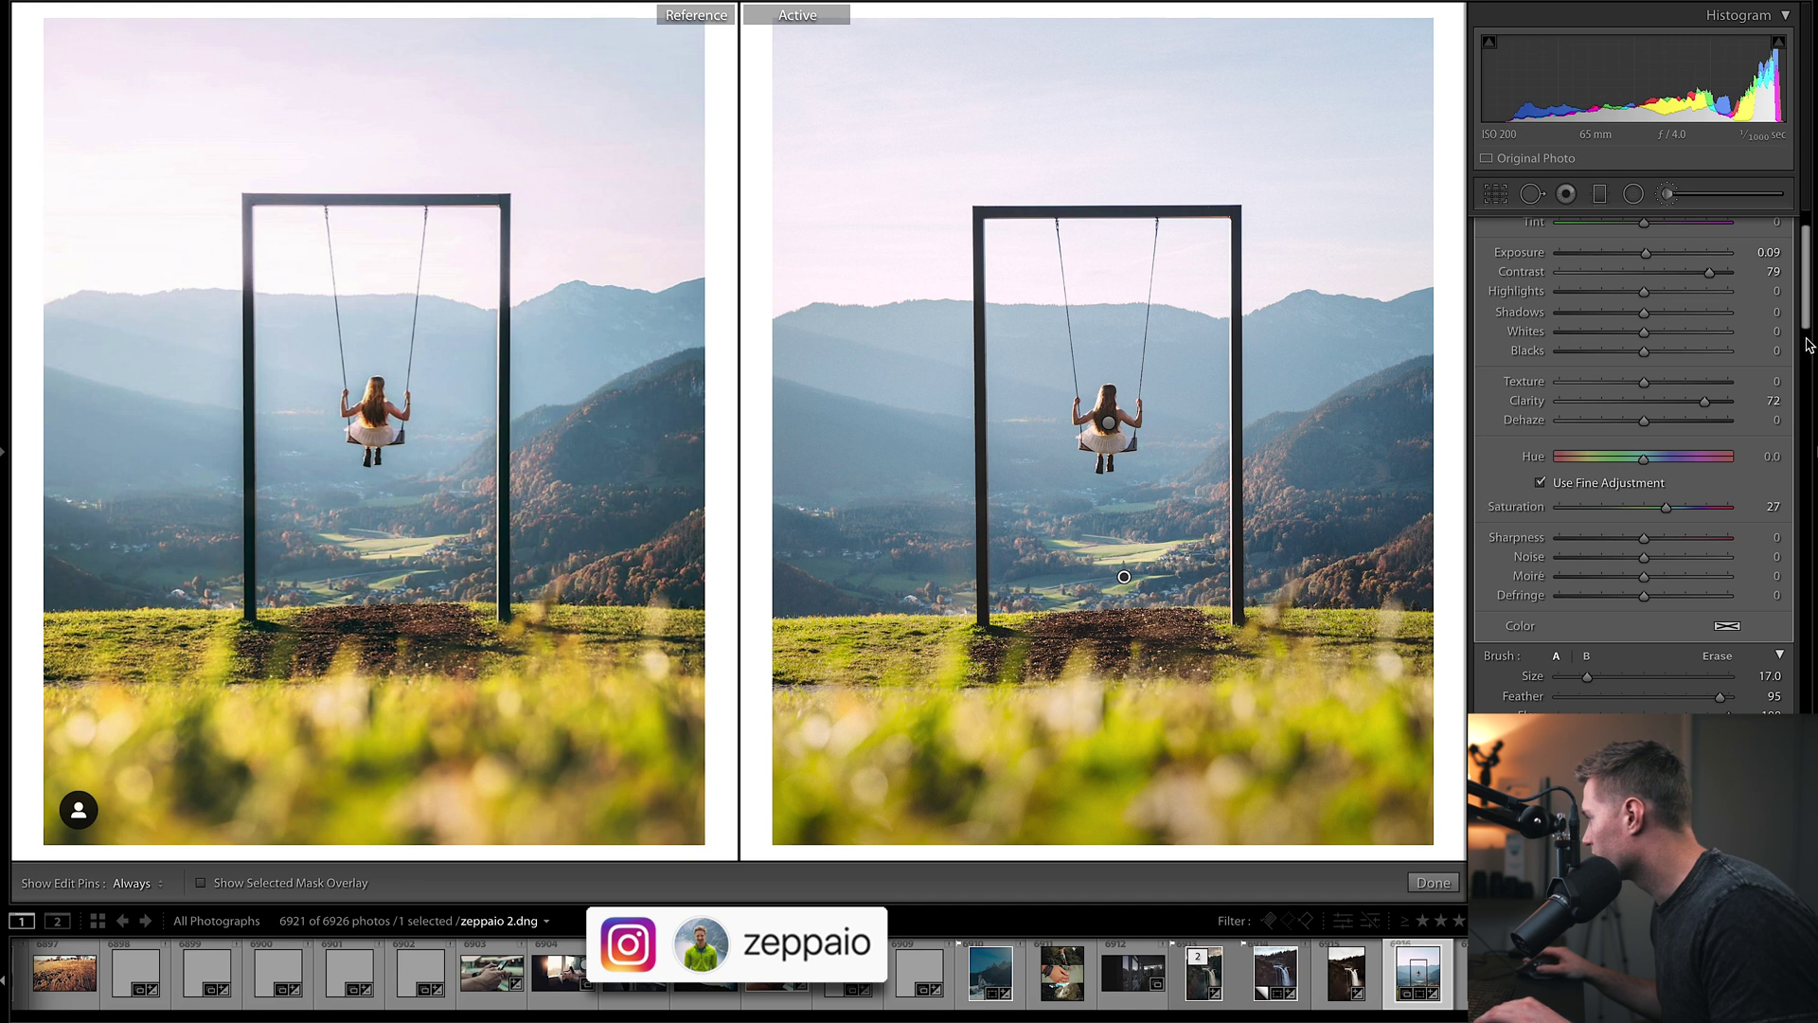
scroll(1667, 426, "down", 3)
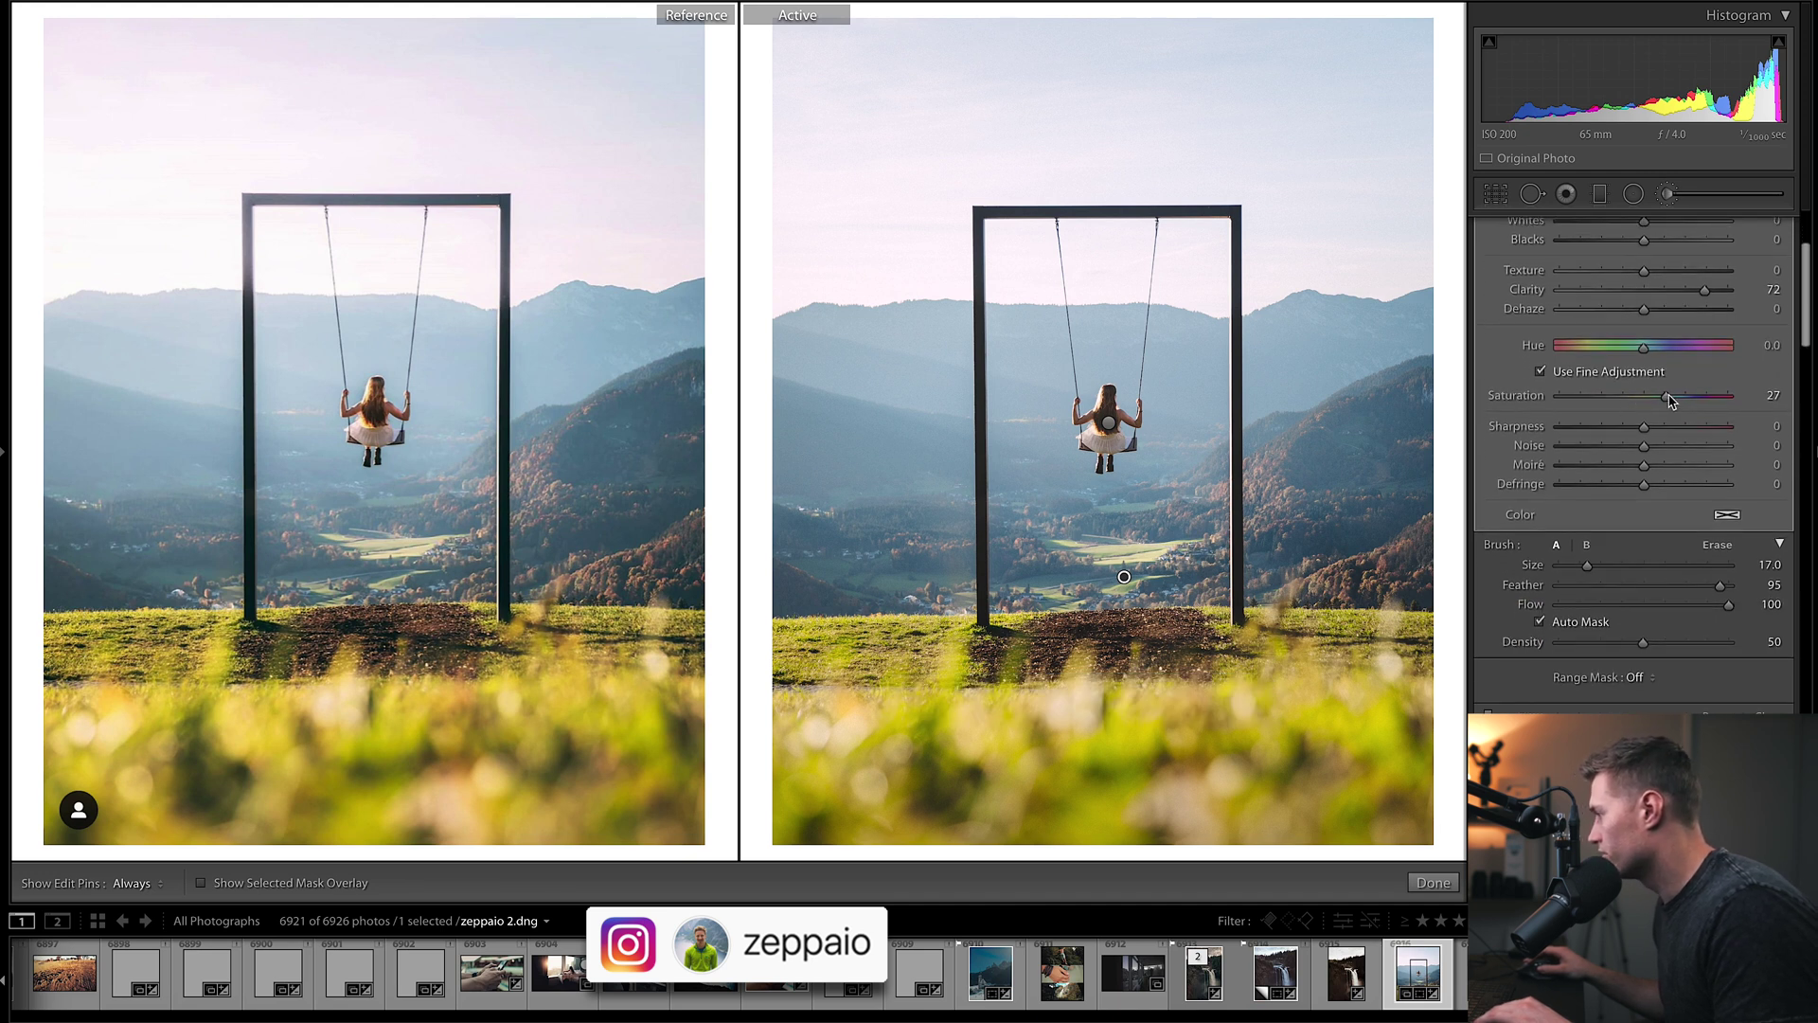
key("ctrl+z")
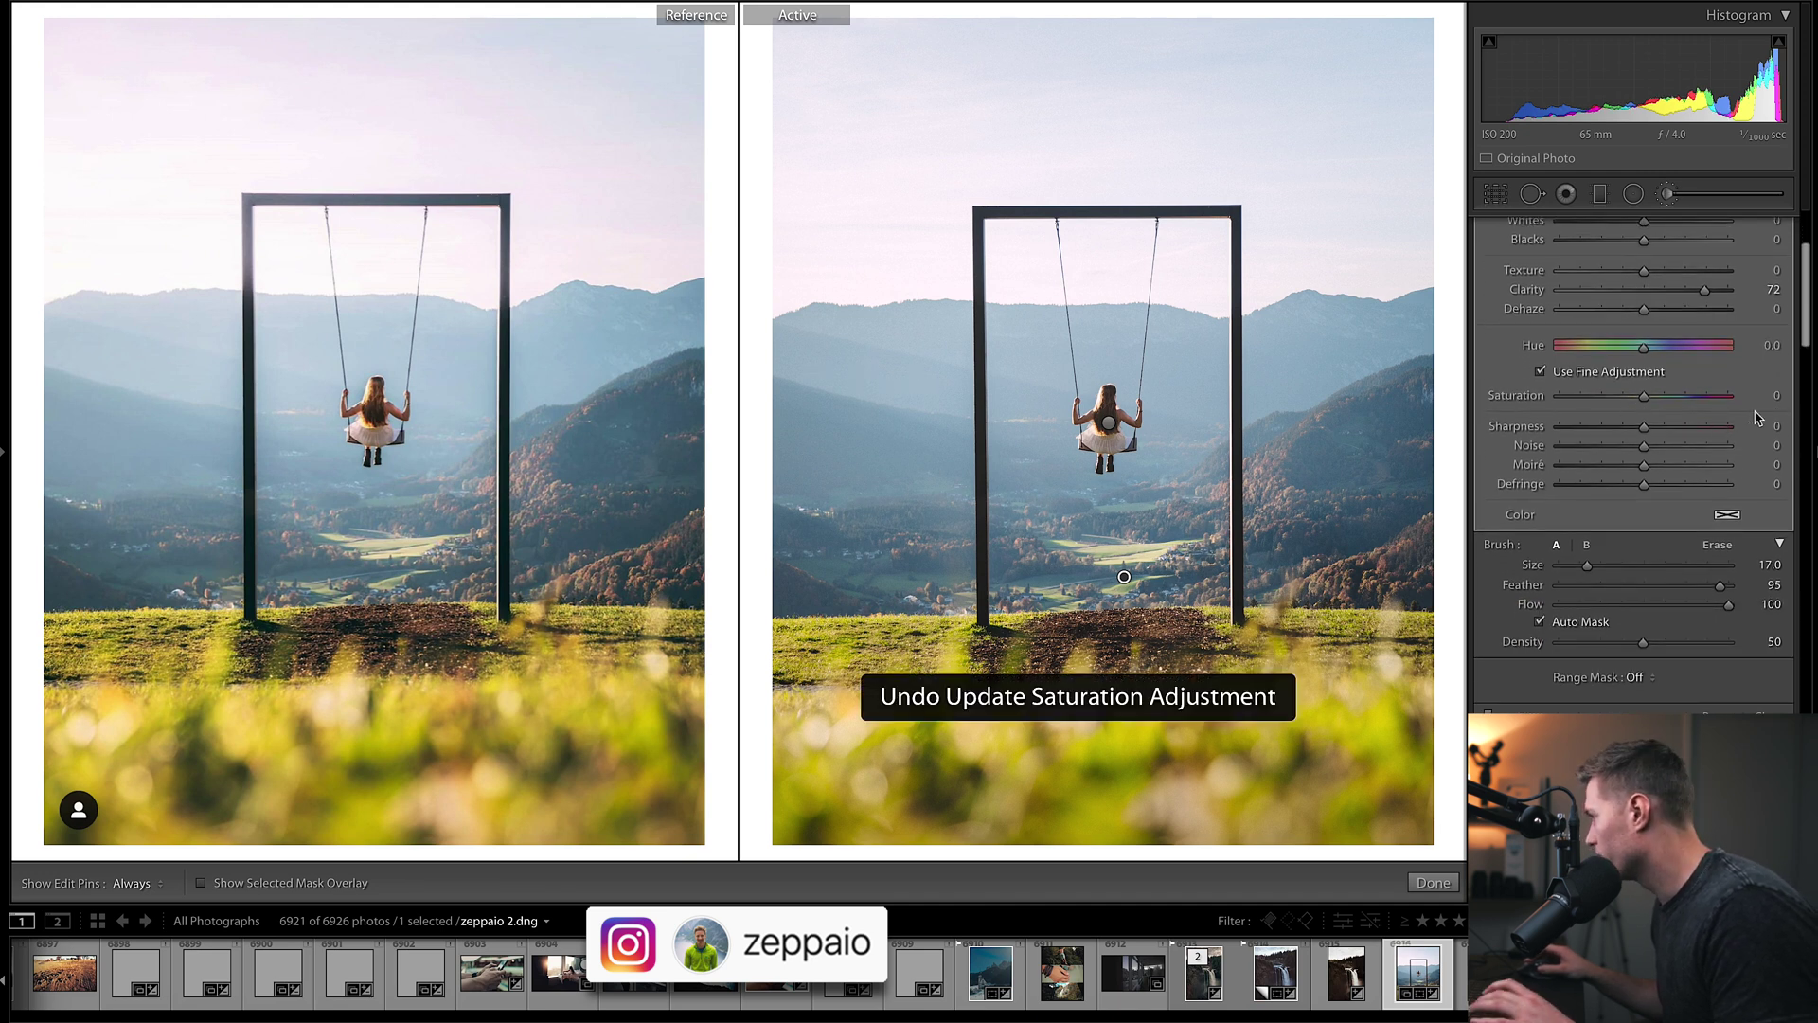
Select the brush adjustment on the woman and set its Exposure to 1.00, Contrast to 45 and Blacks to -5
left_click_drag(1809, 314, 1809, 266)
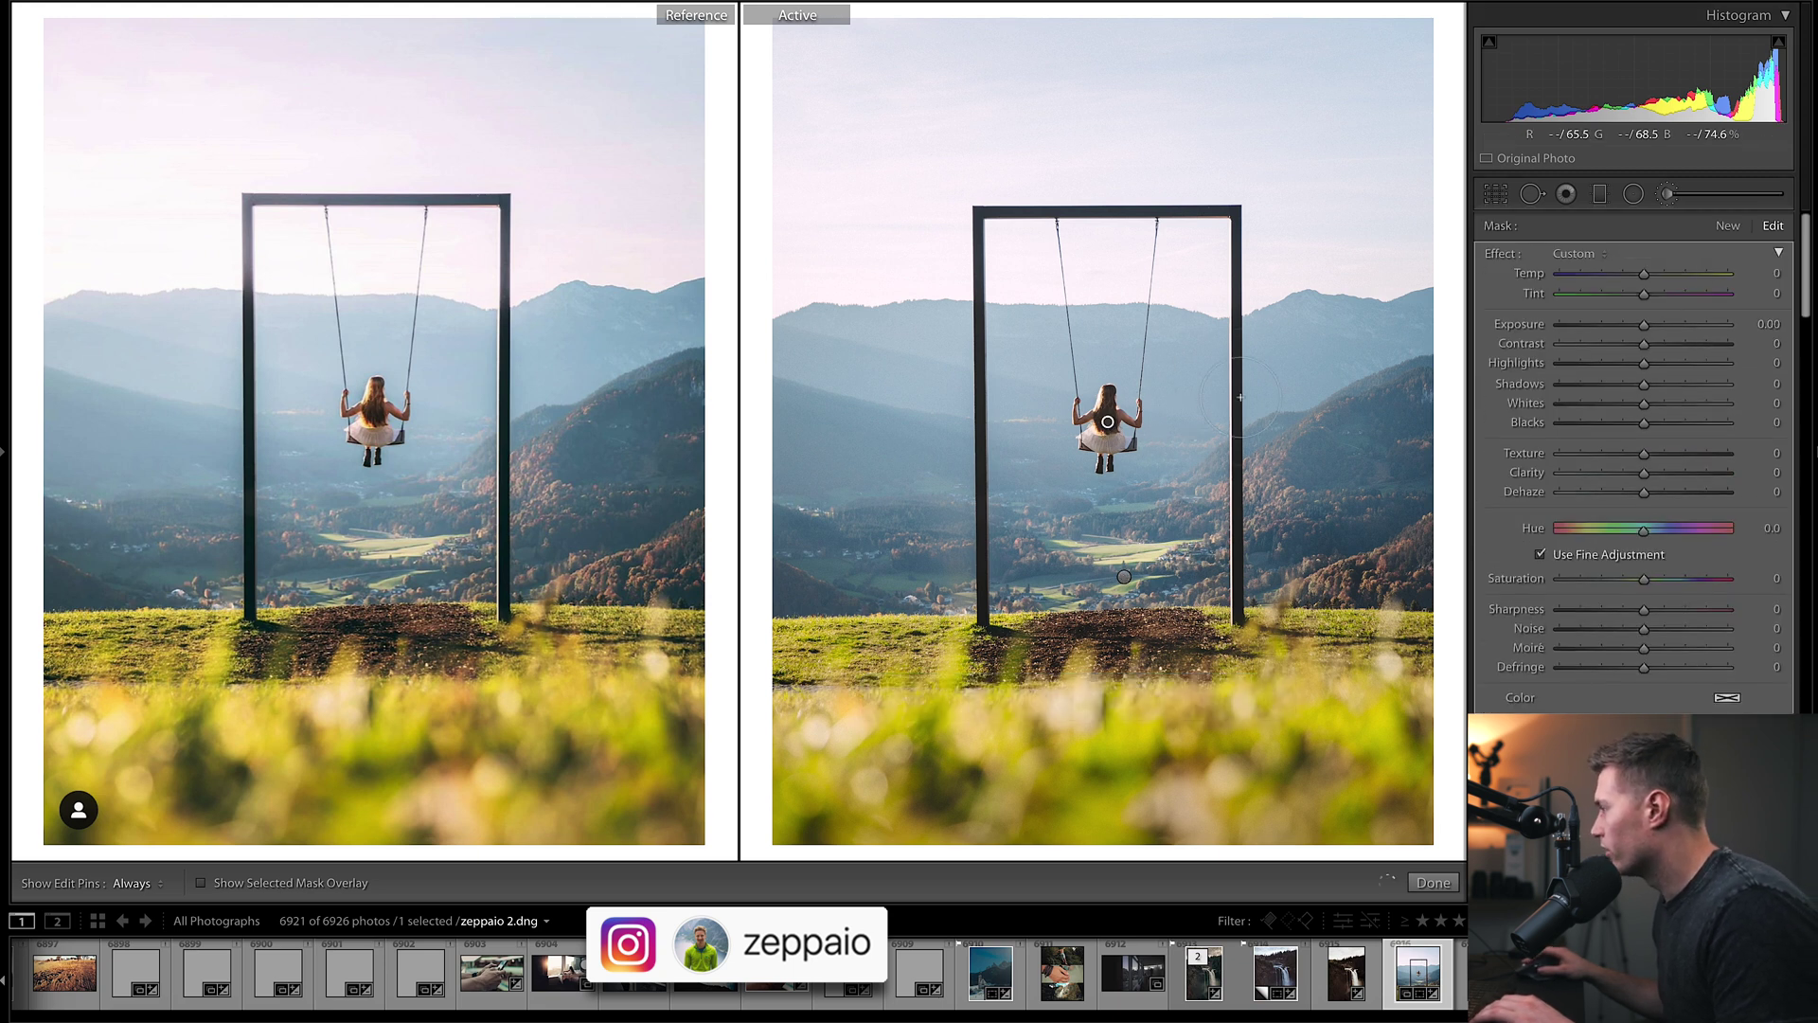
left_click(1107, 422)
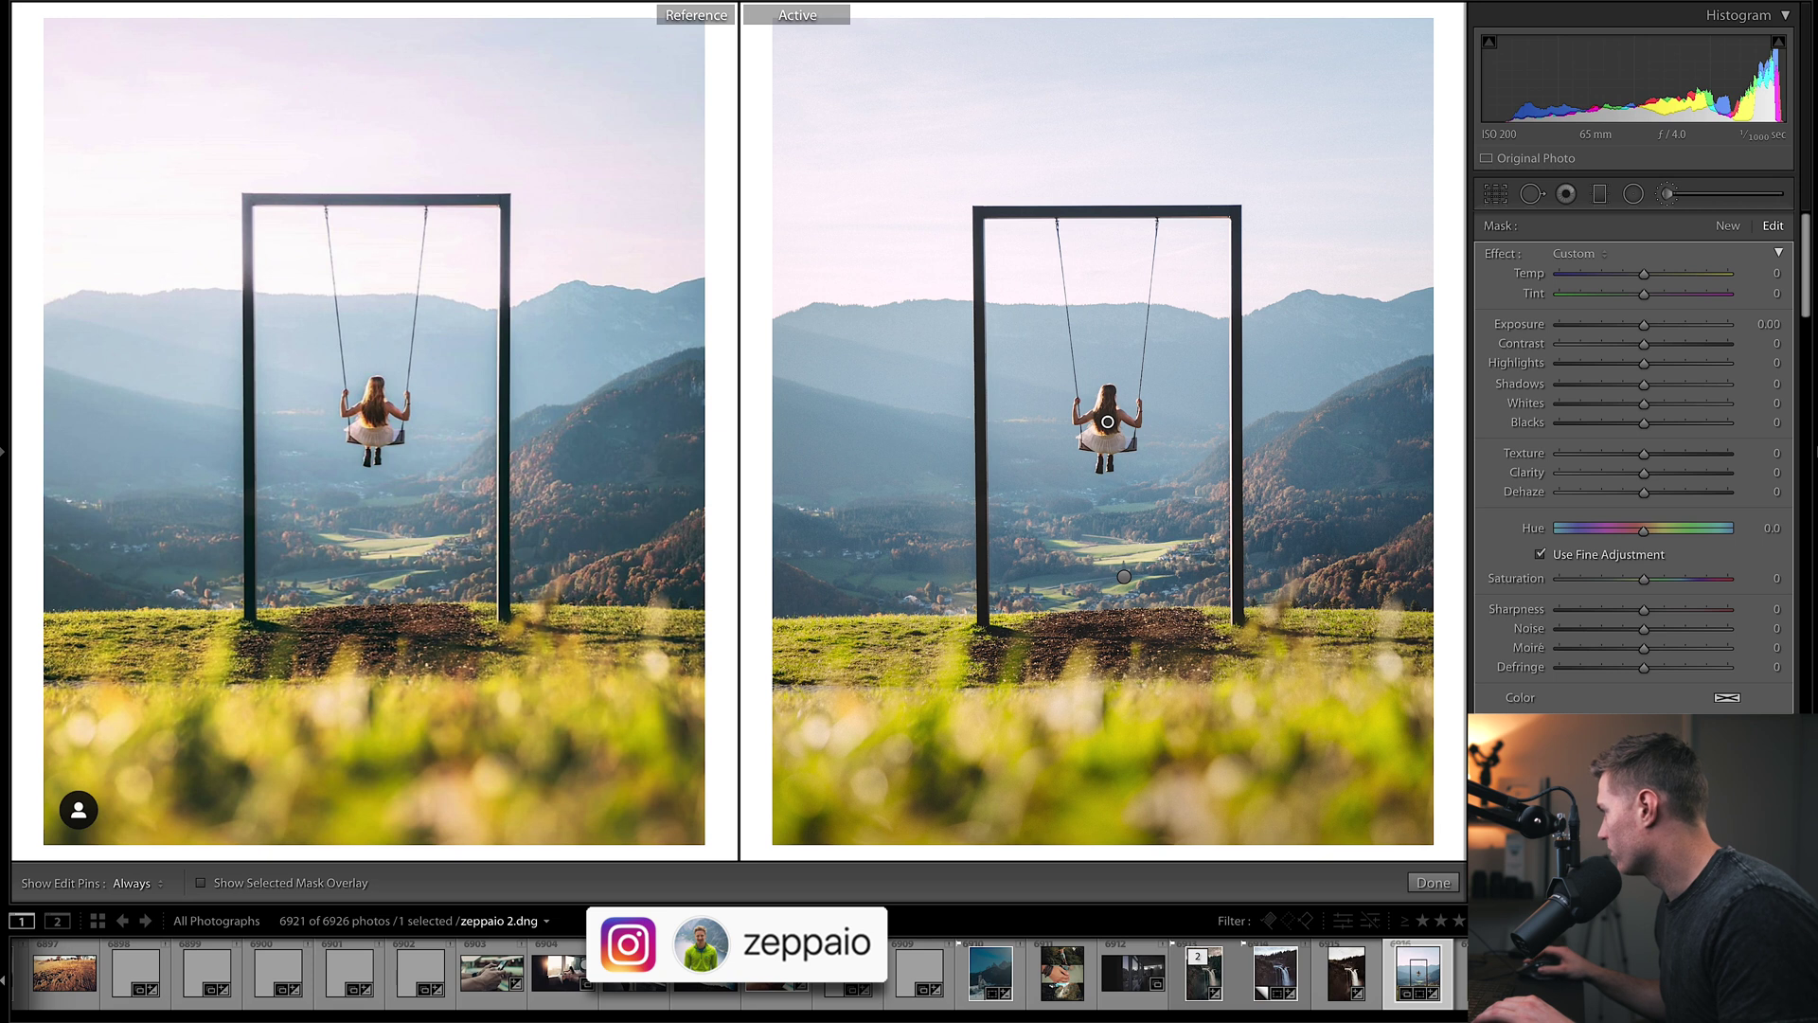
left_click(1769, 324)
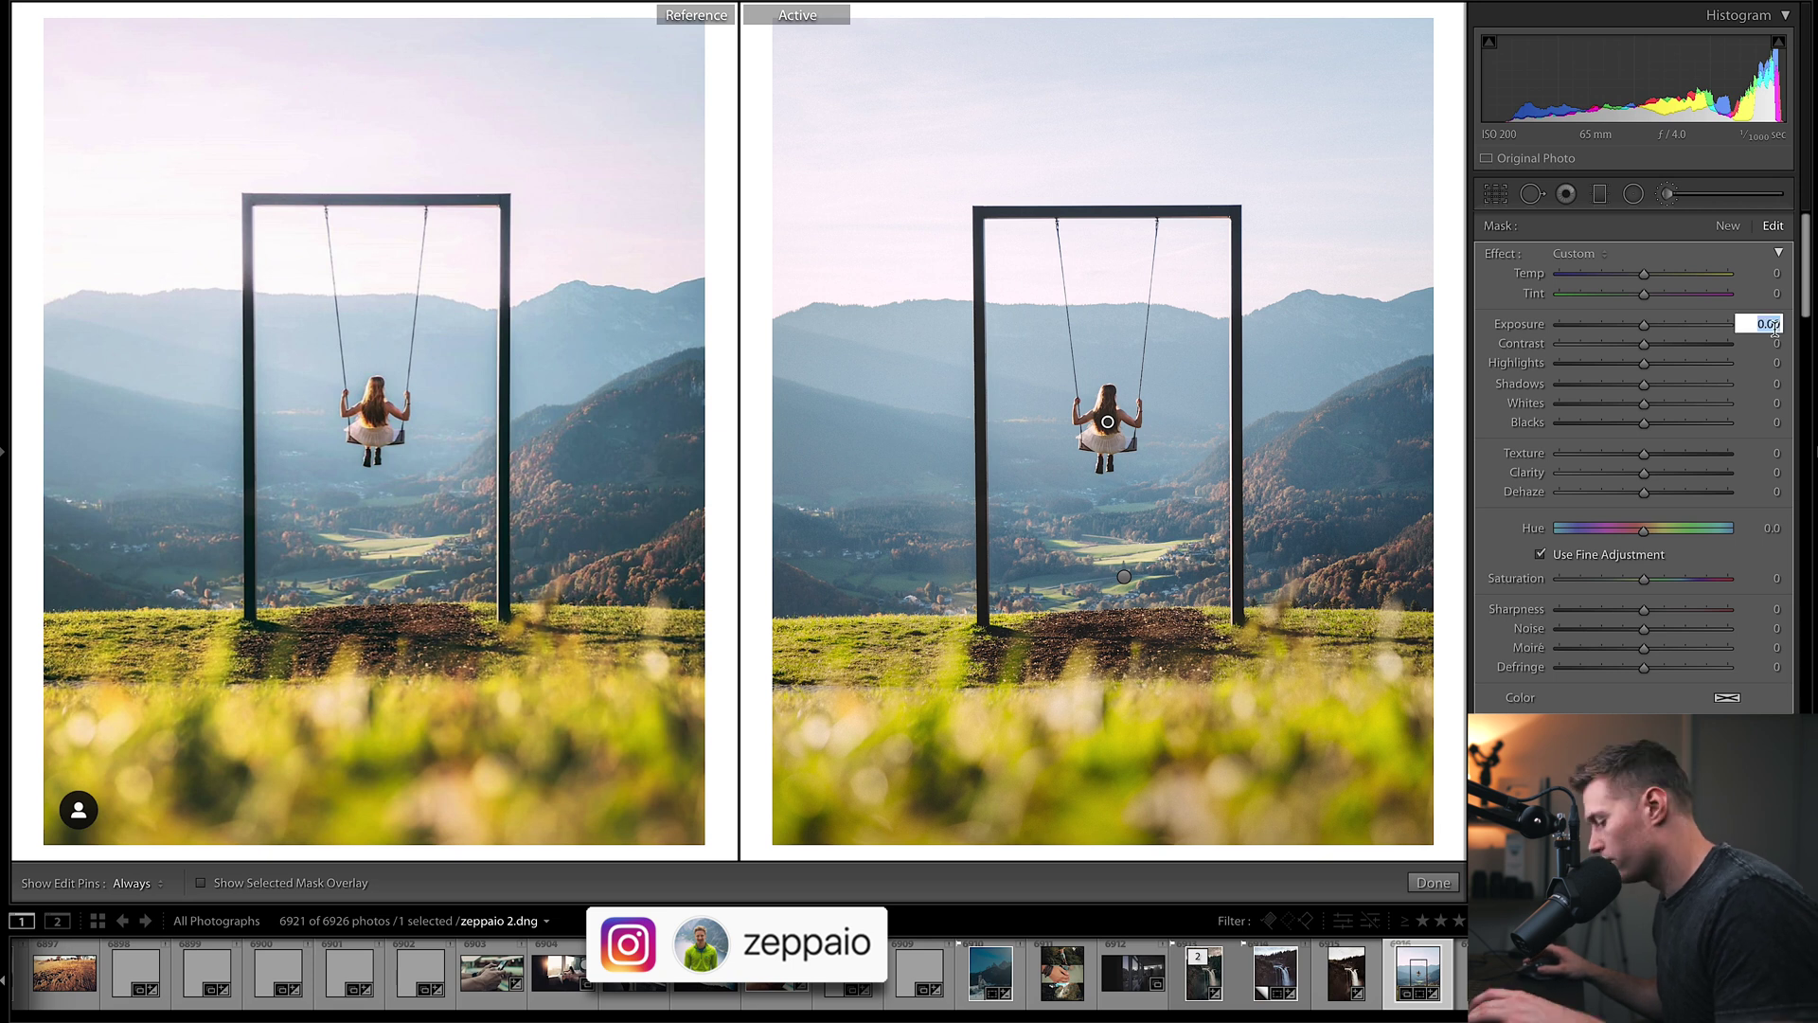
type("1")
key("Return")
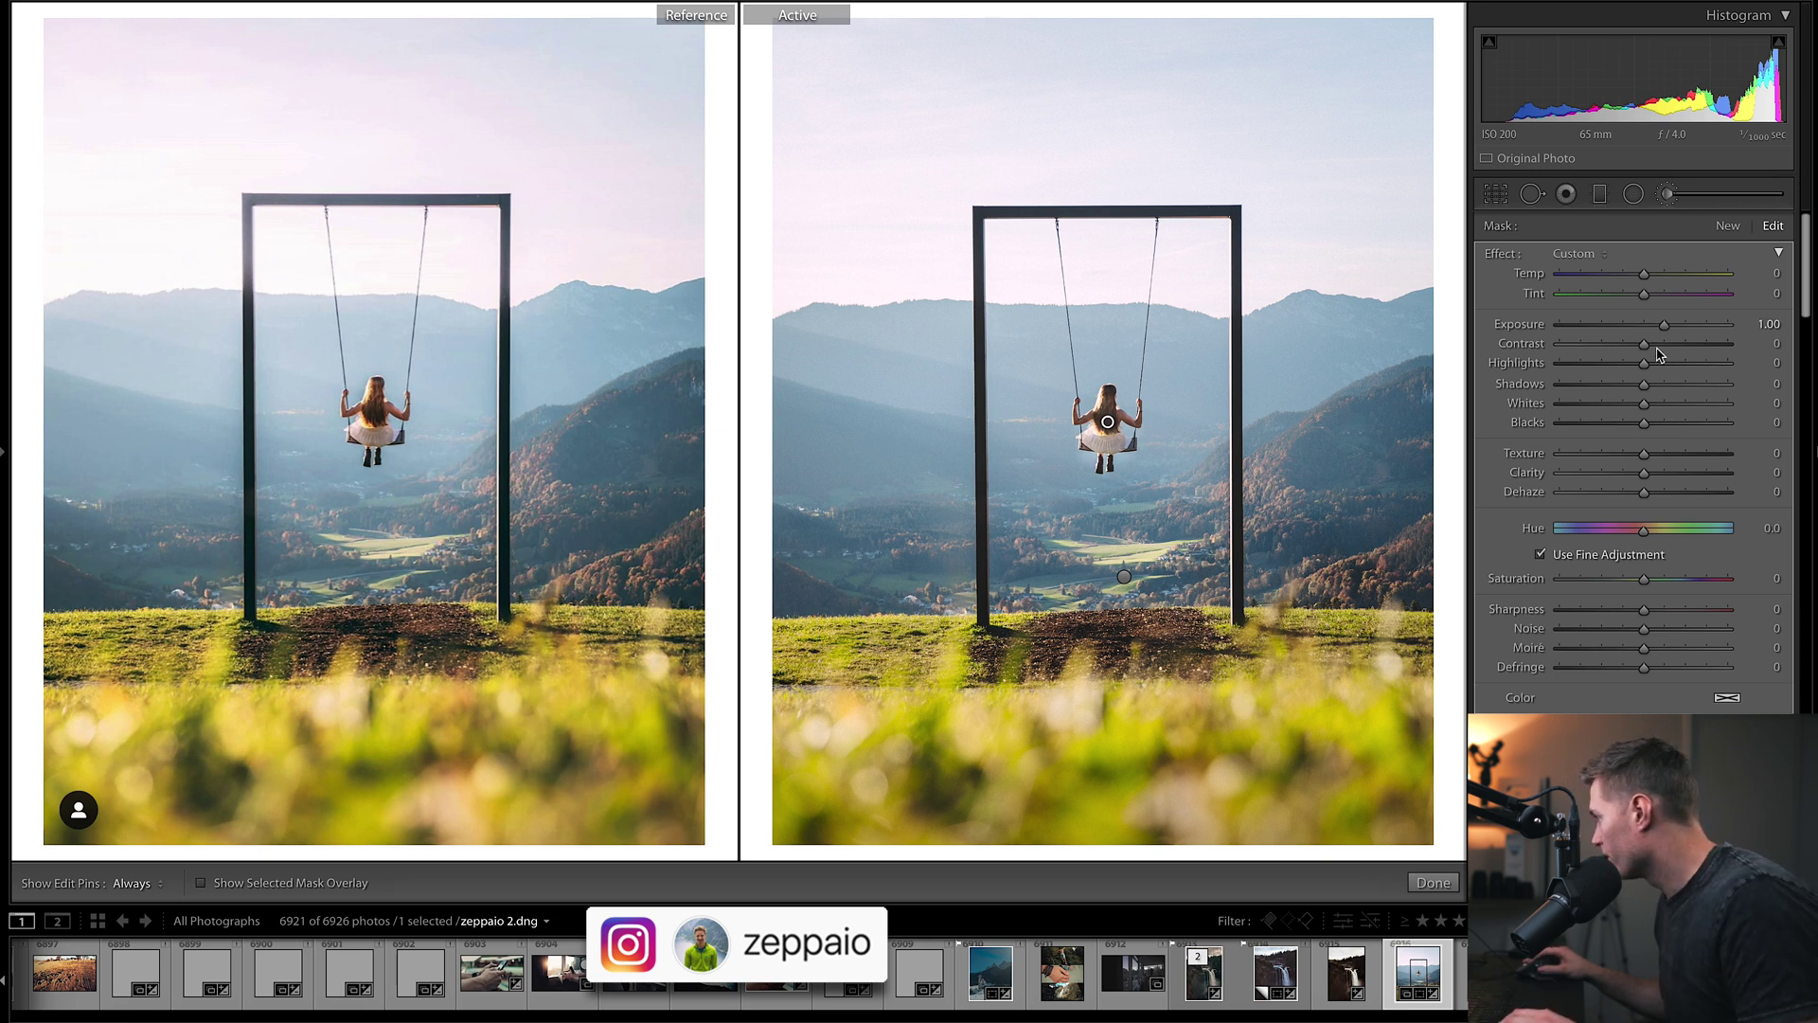
left_click_drag(1663, 353, 1681, 350)
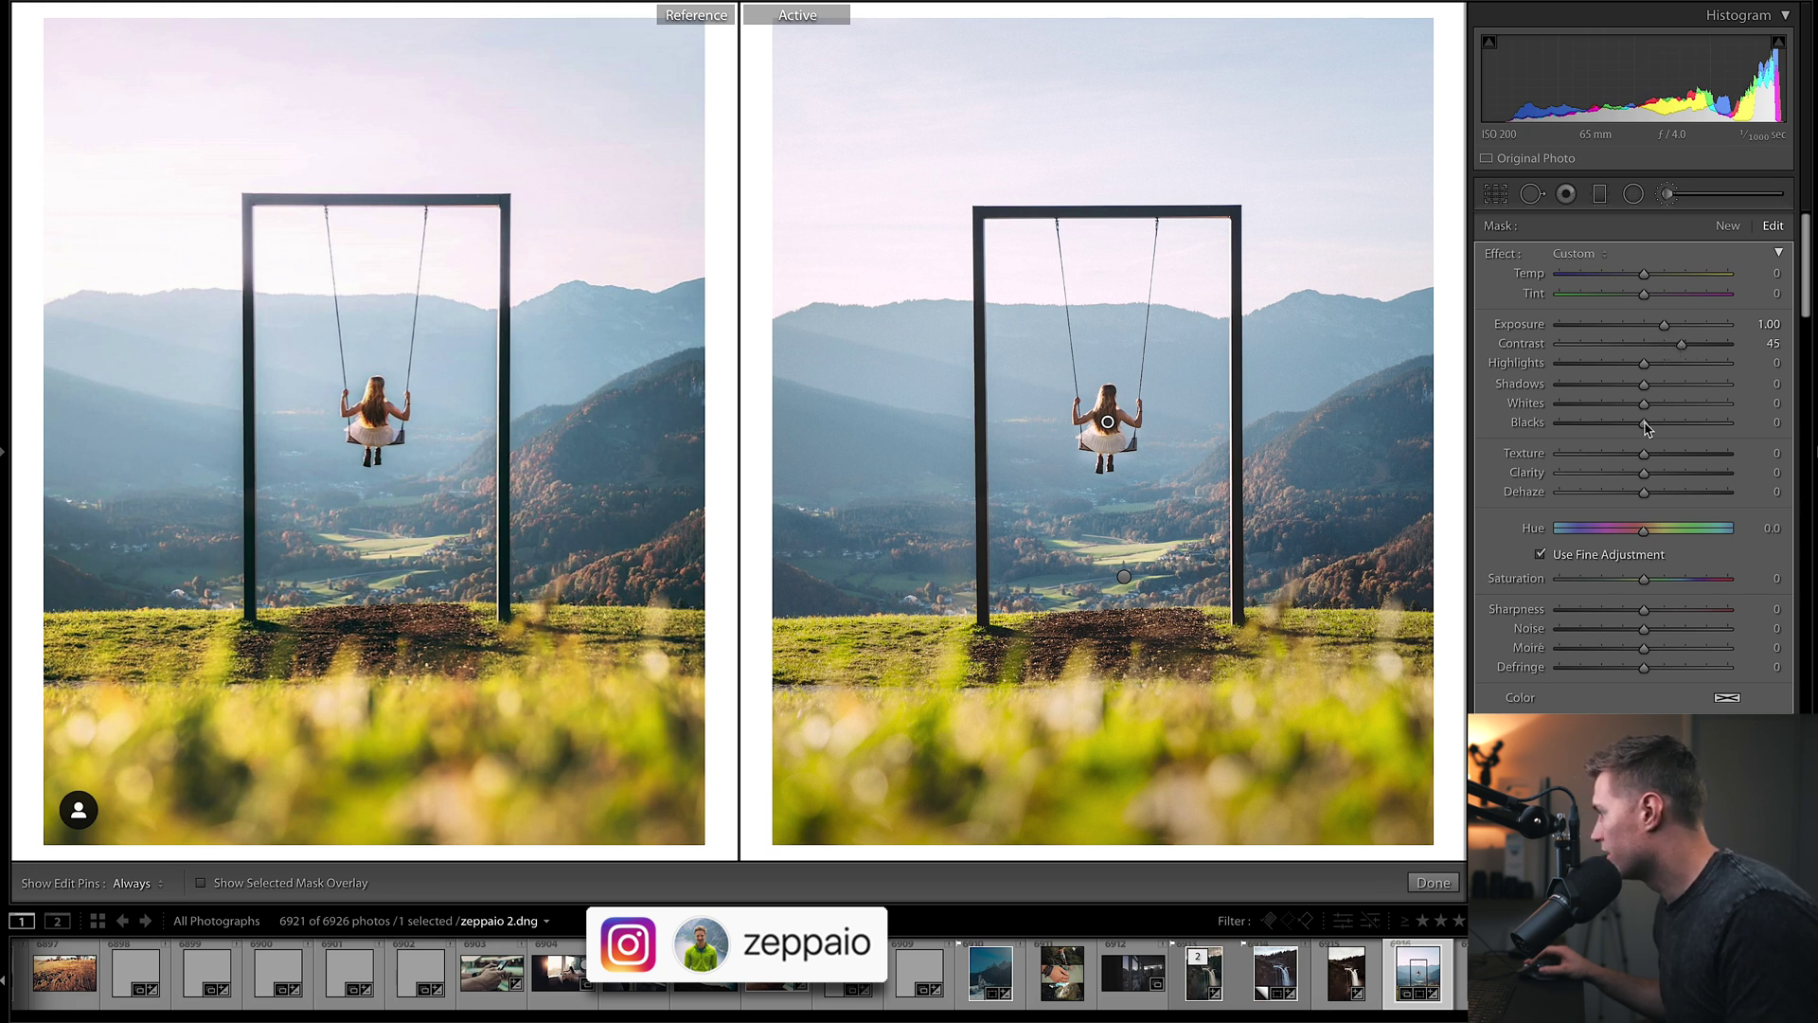
left_click_drag(1645, 426, 1643, 429)
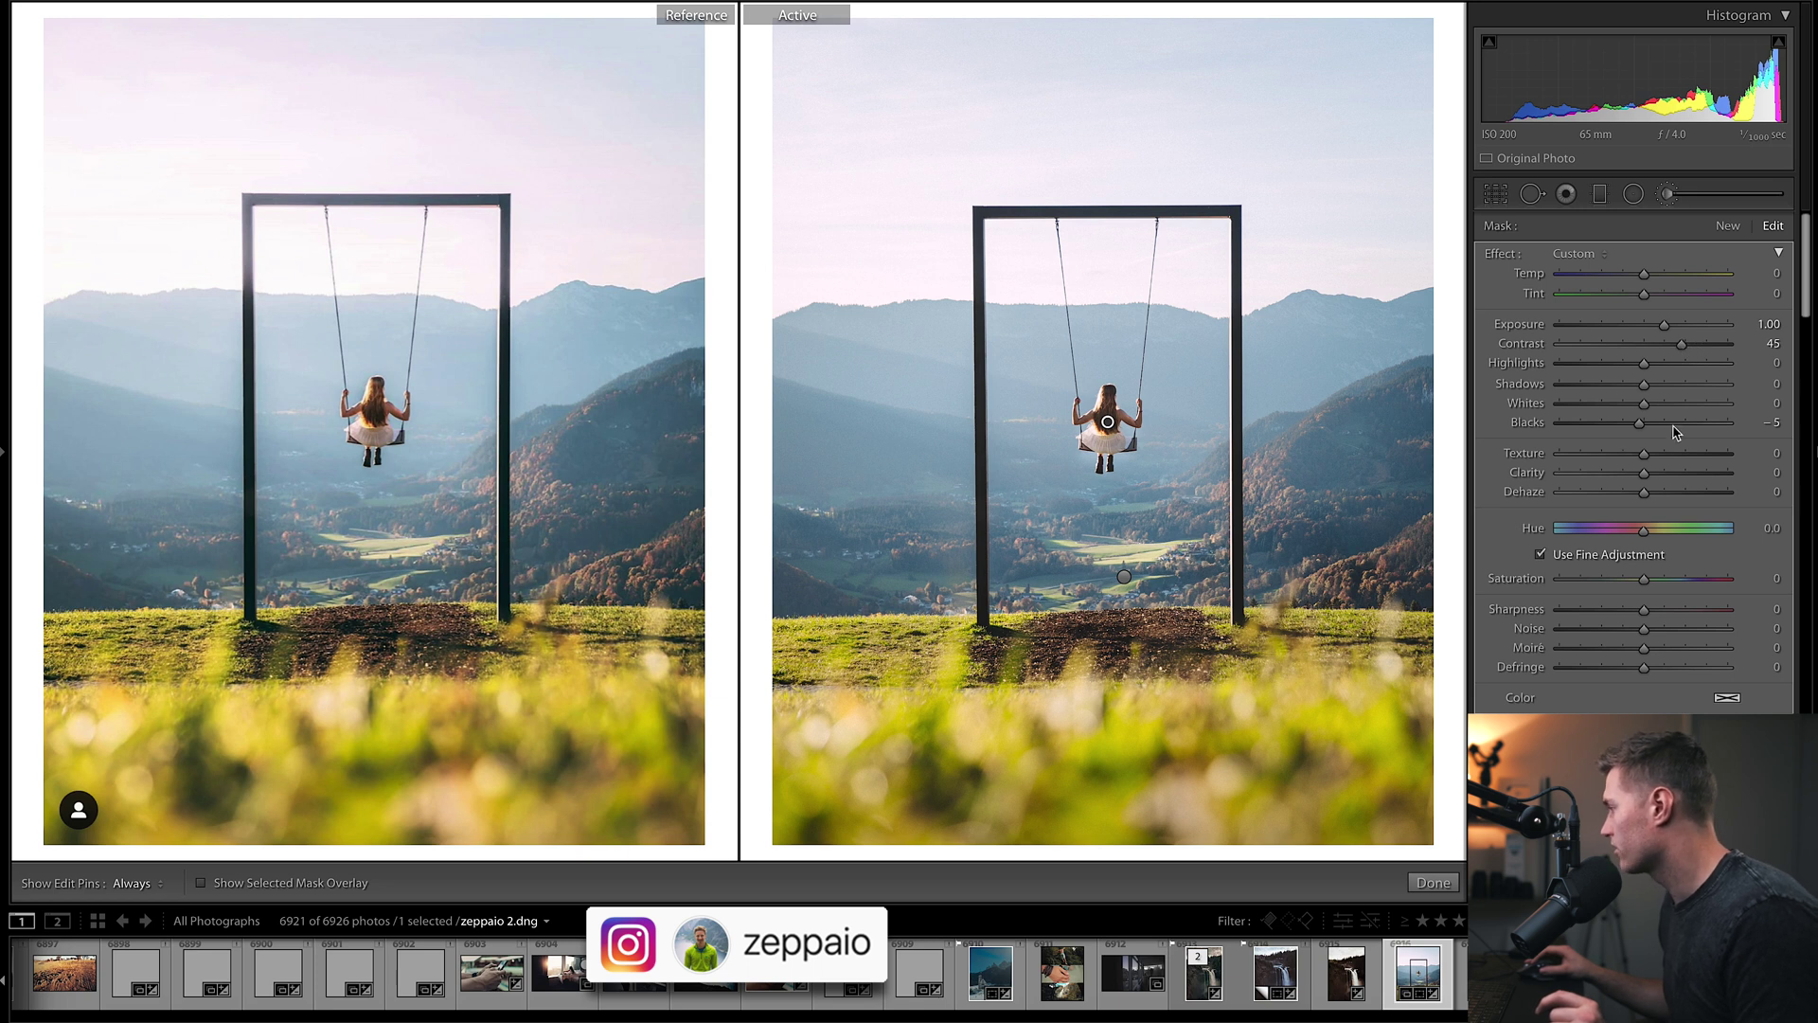
Set the woman's brush adjustment to Saturation 63 and Sharpness 17, and leave the adjustment brush
left_click(1658, 580)
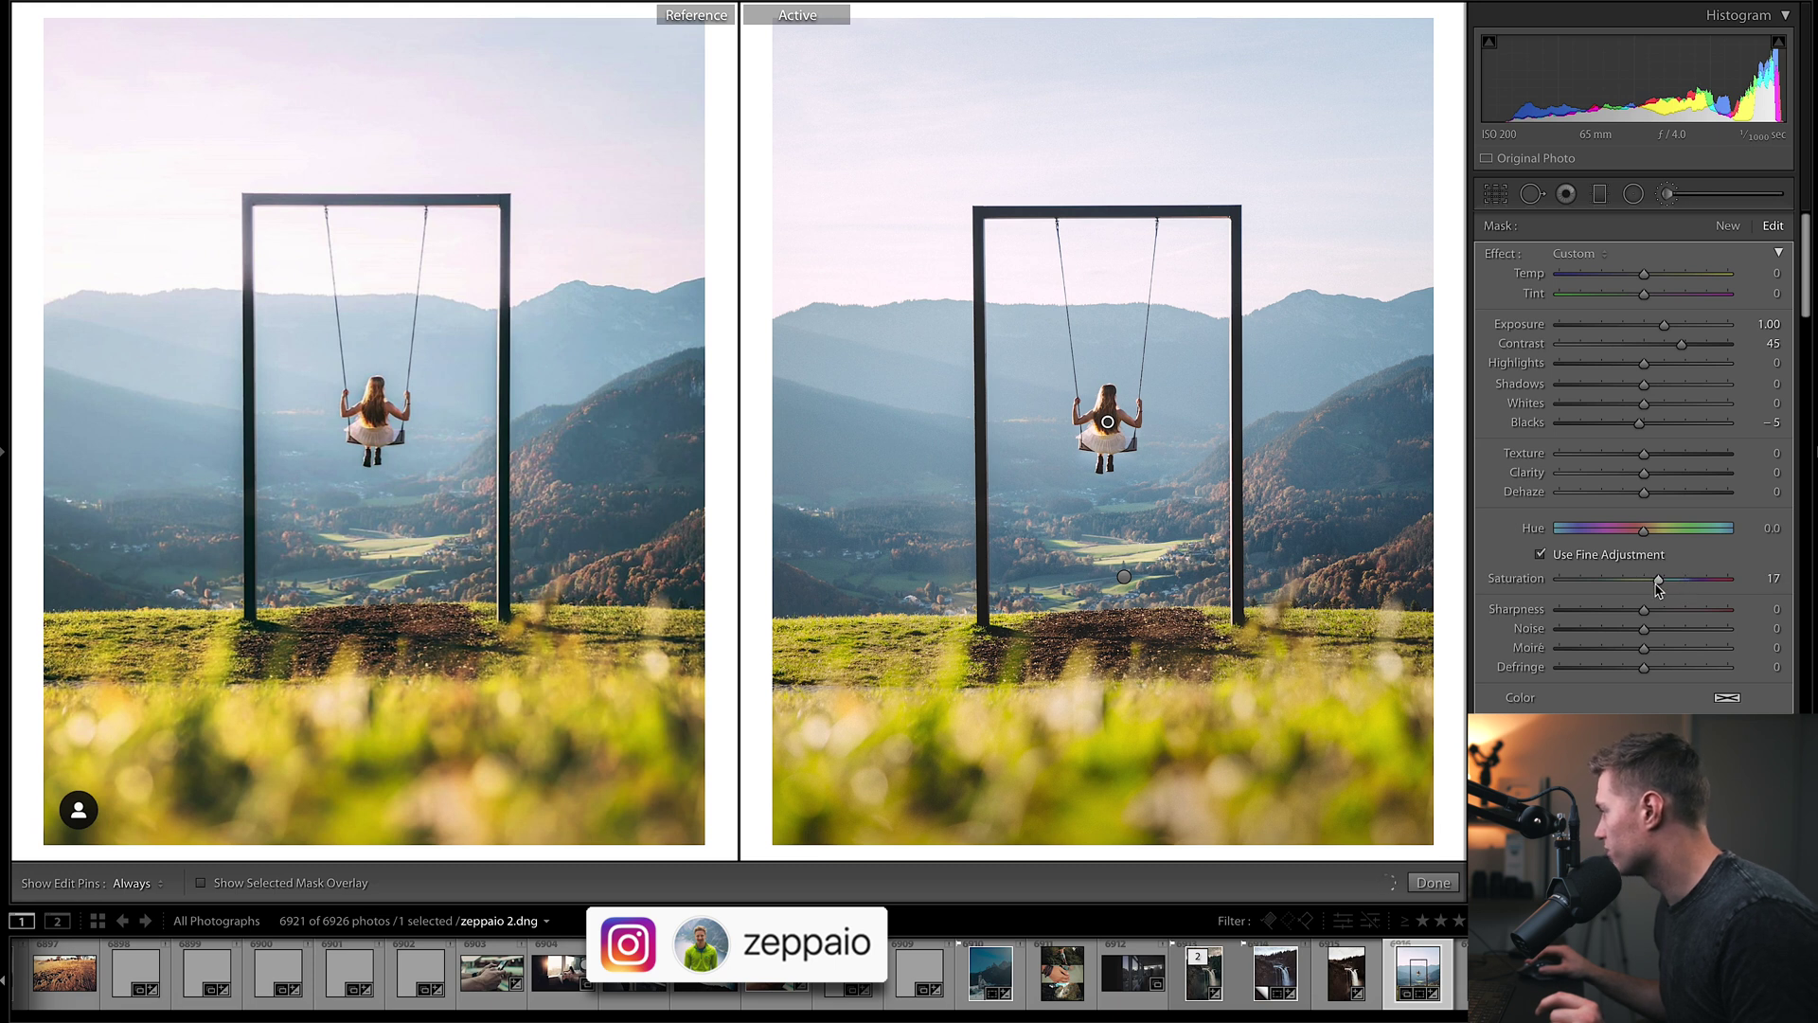
left_click_drag(1669, 591, 1696, 590)
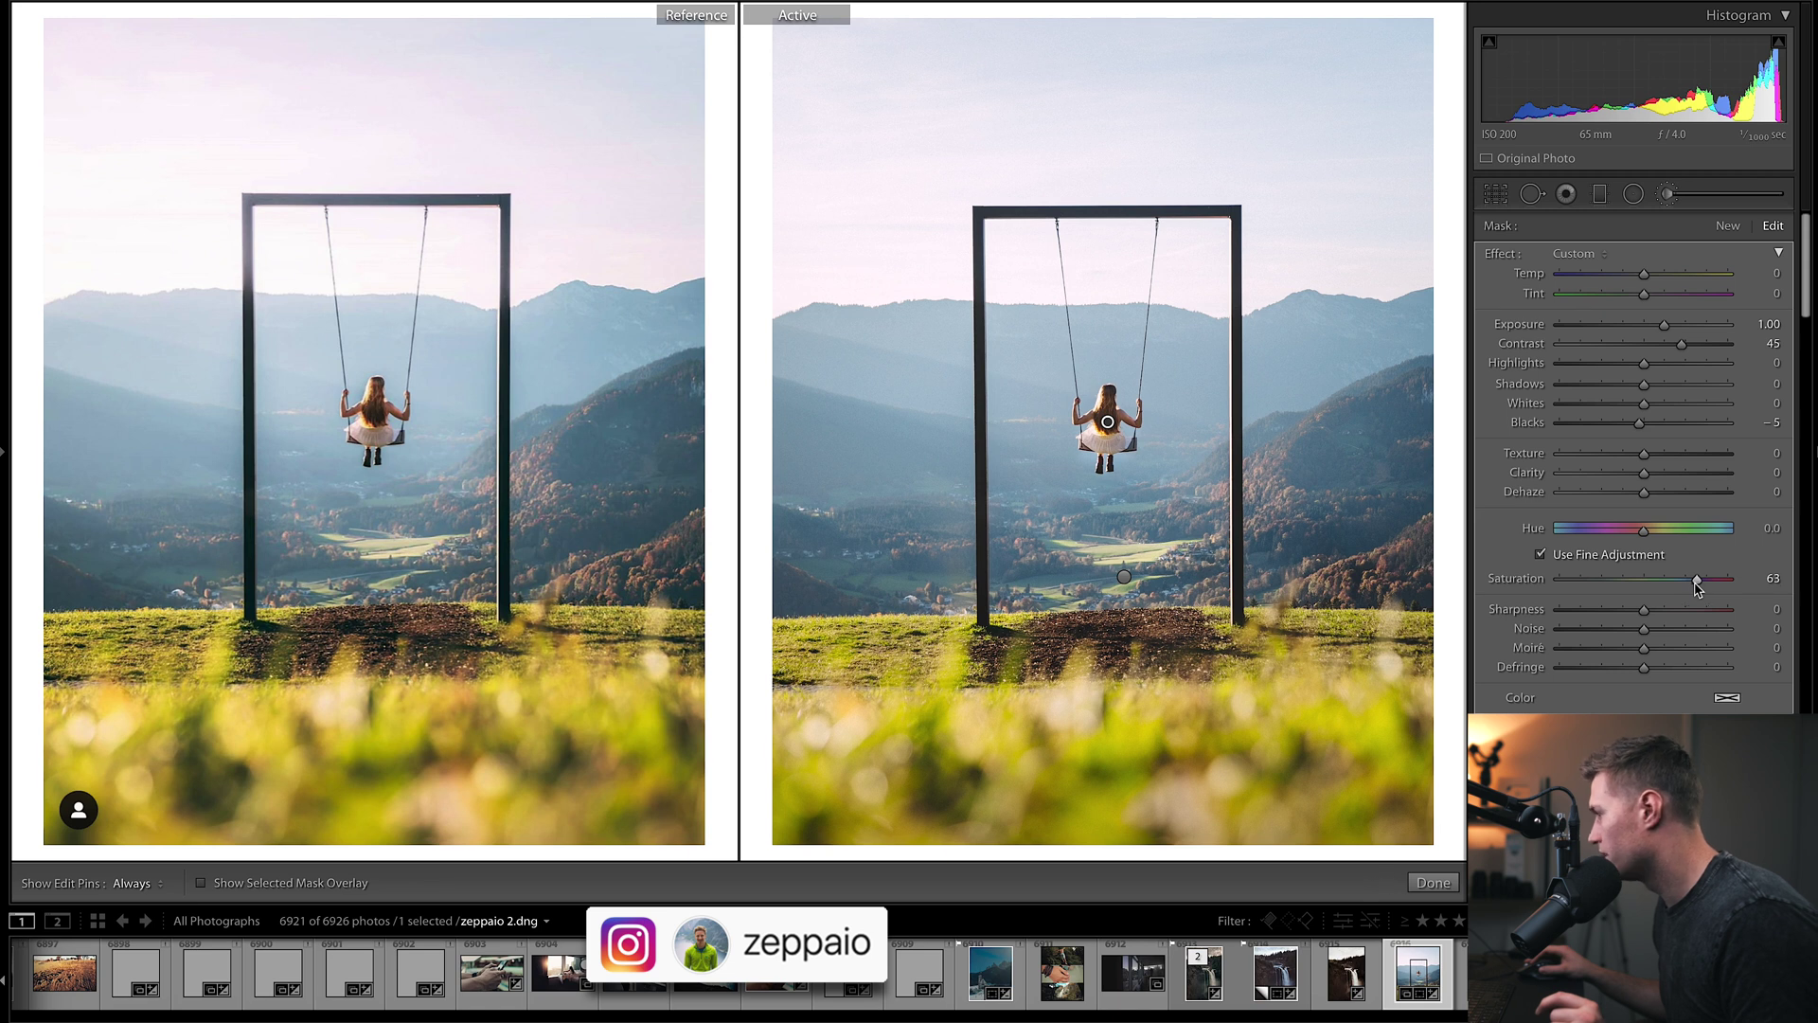
scroll(1659, 377, "down", 4)
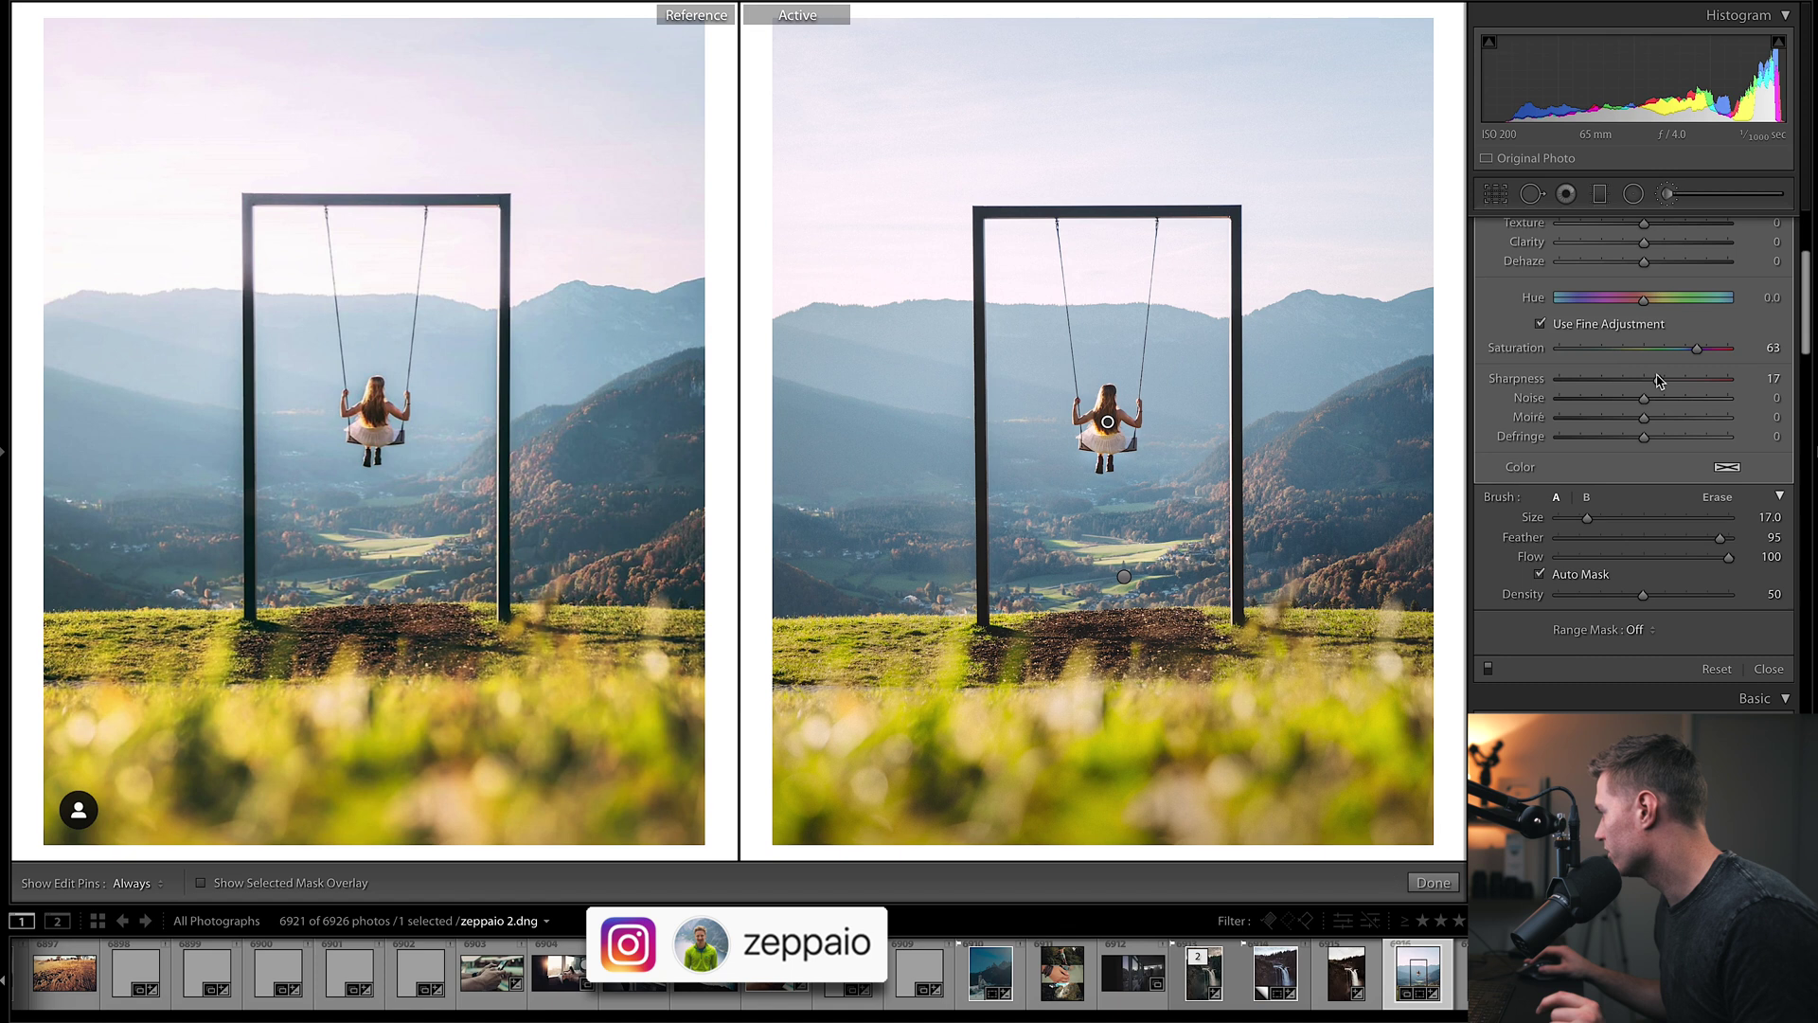
key("k")
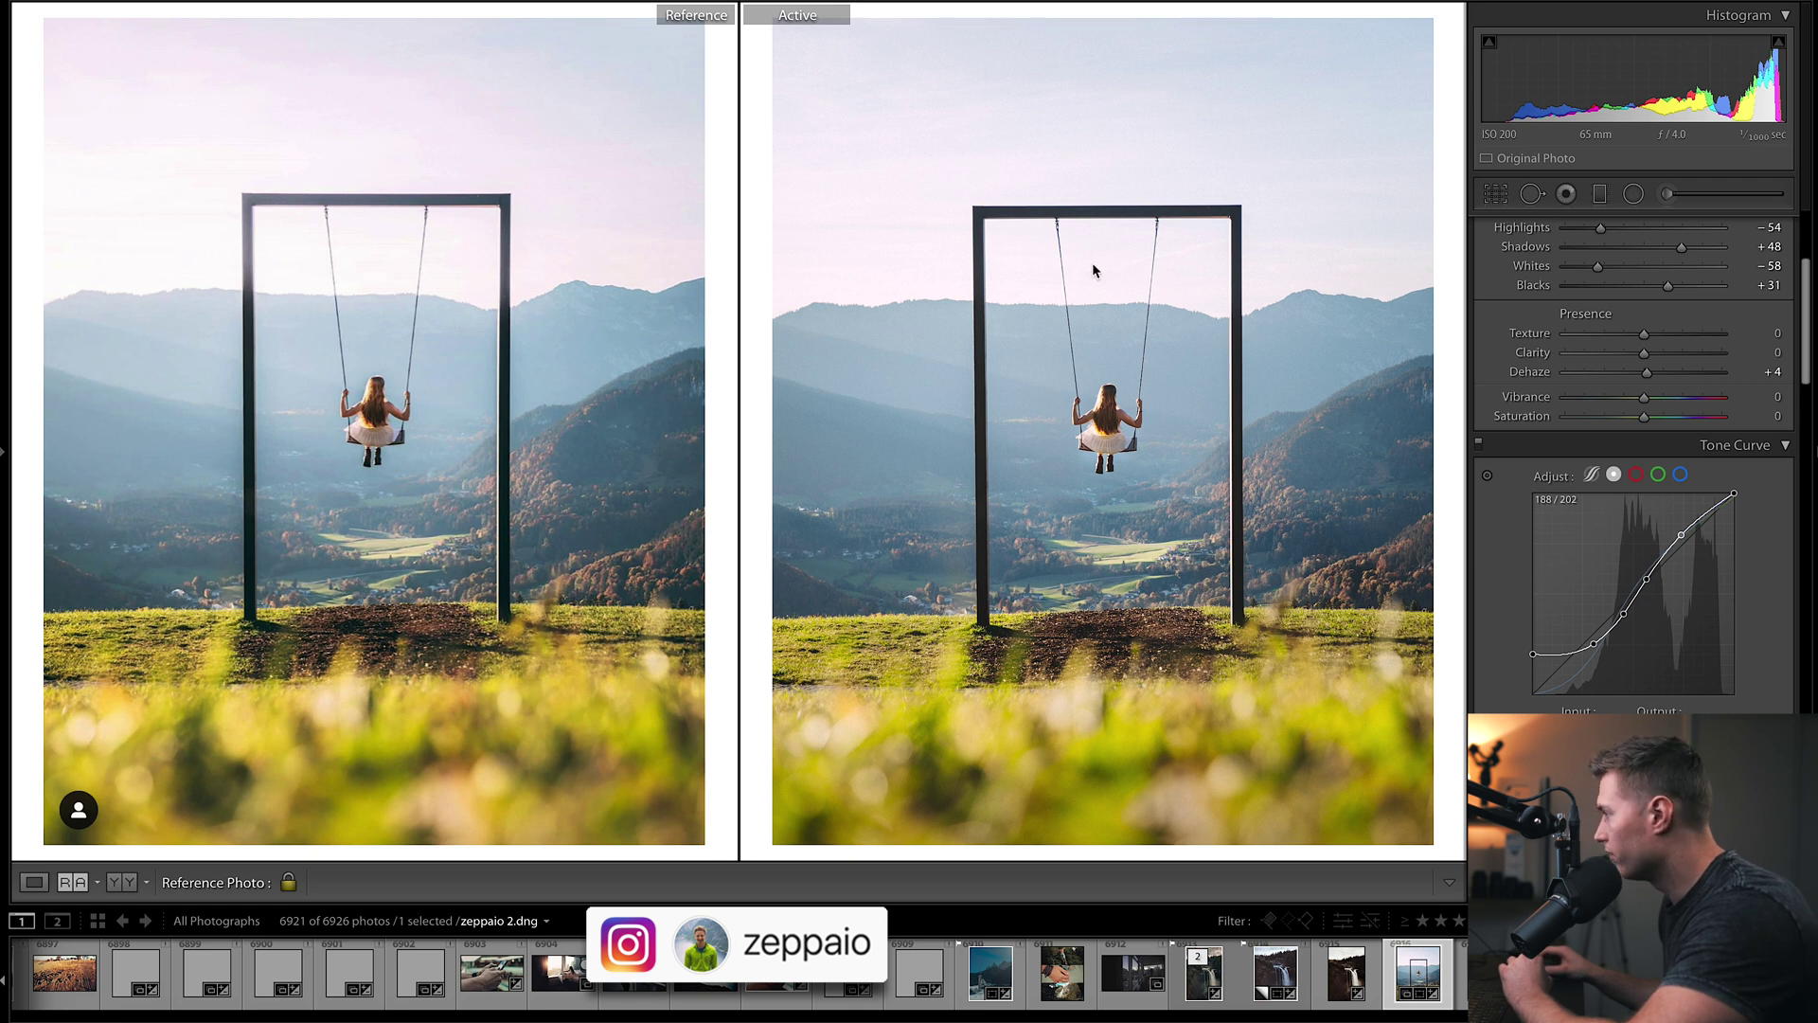
Try a radial filter around the swing frame's upper-left corner with Dehaze at -7, and delete the filter
left_click(1634, 193)
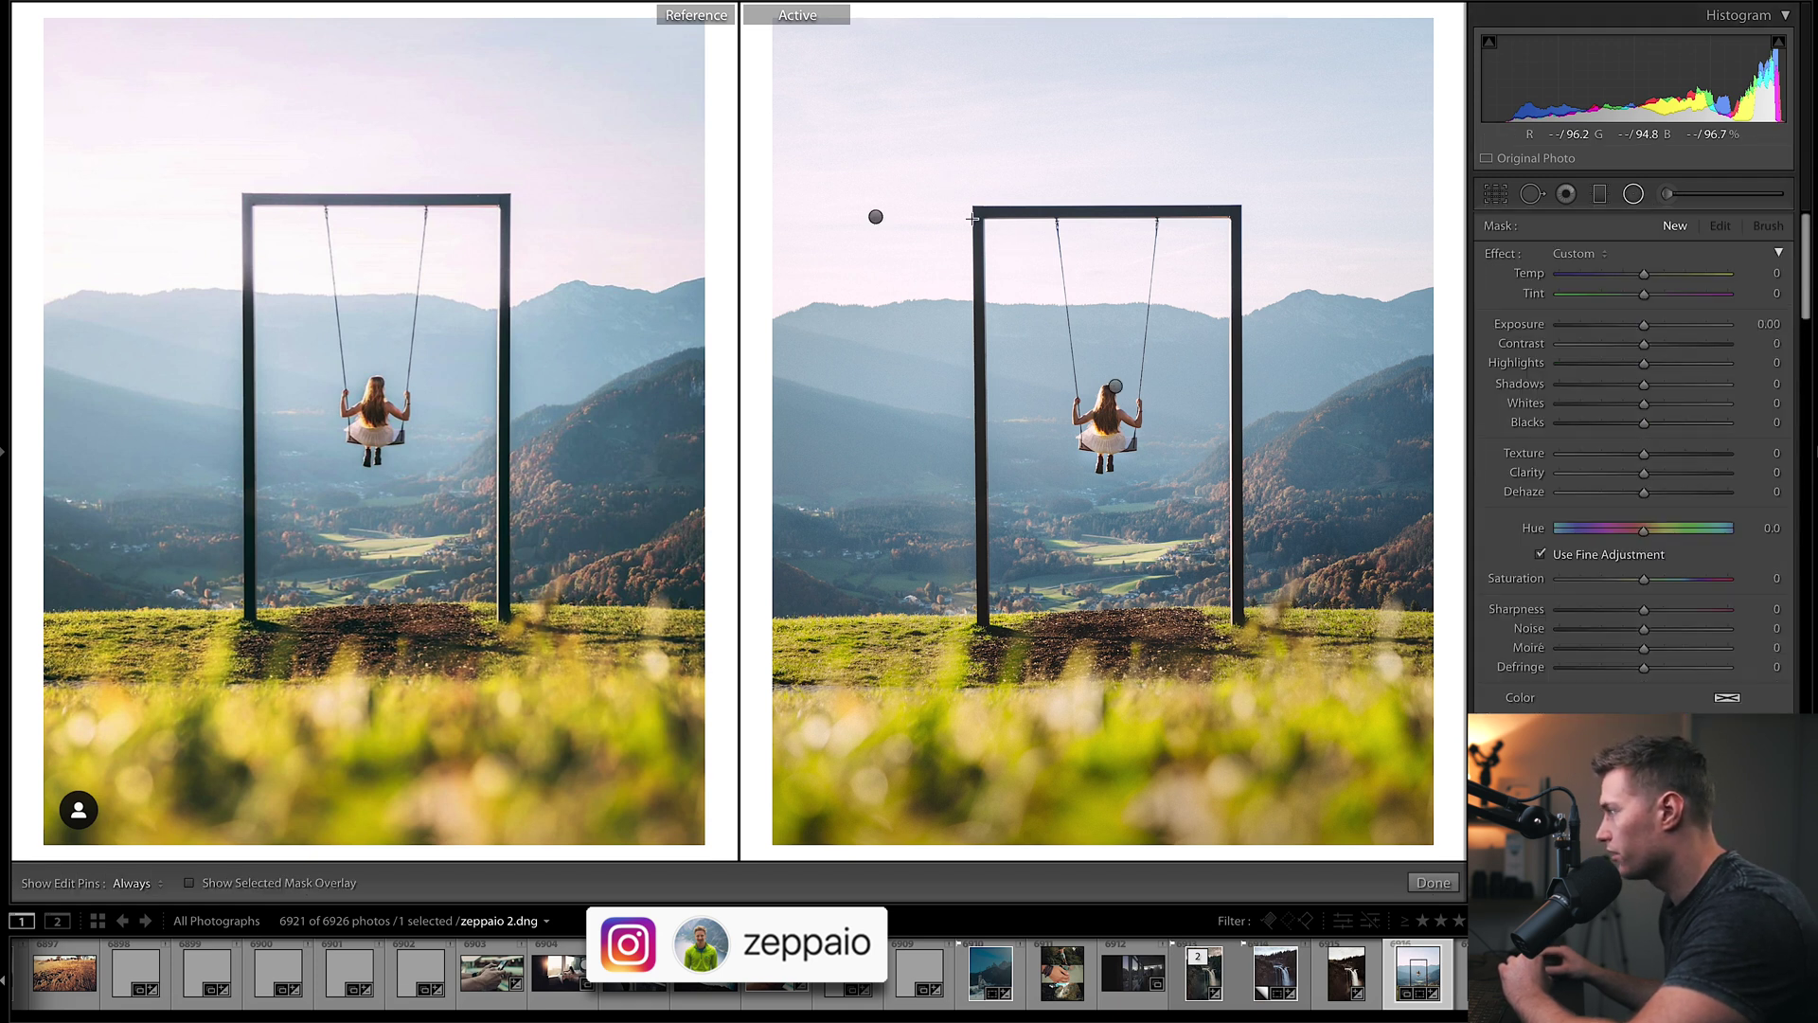
left_click_drag(1060, 306, 1192, 369)
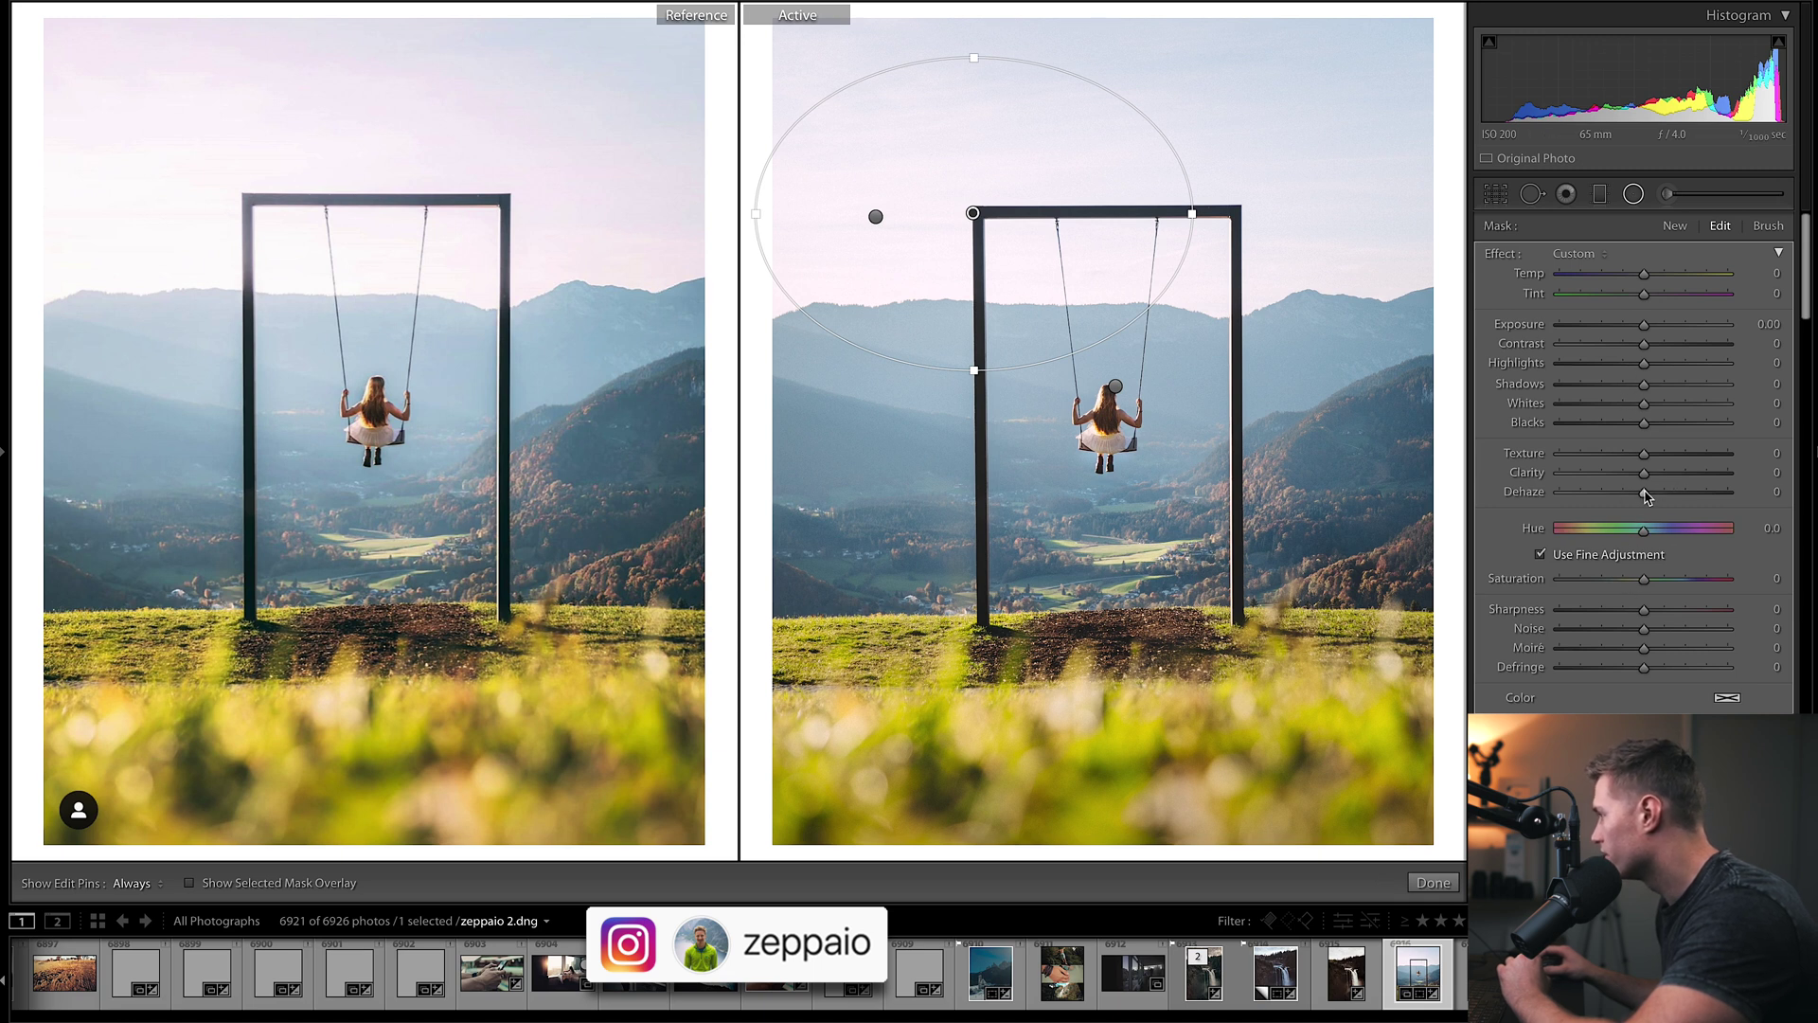
left_click_drag(1642, 498, 1646, 498)
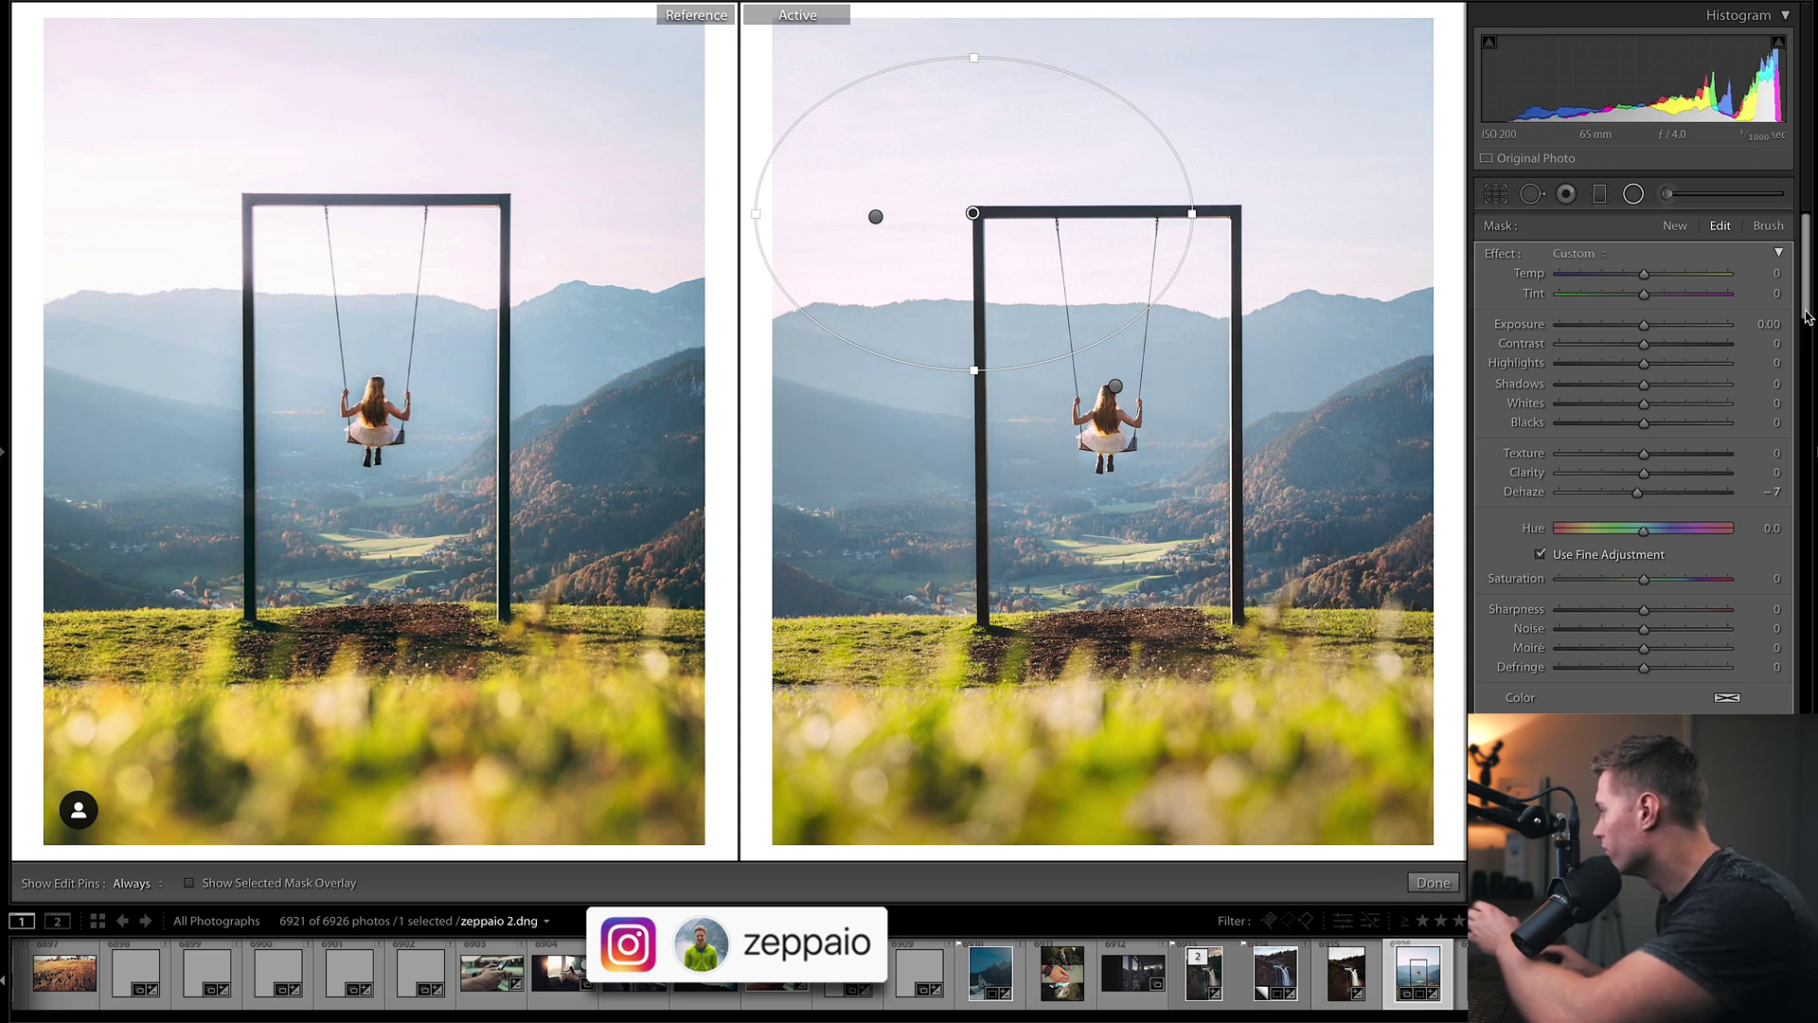
scroll(1600, 568, "down", 3)
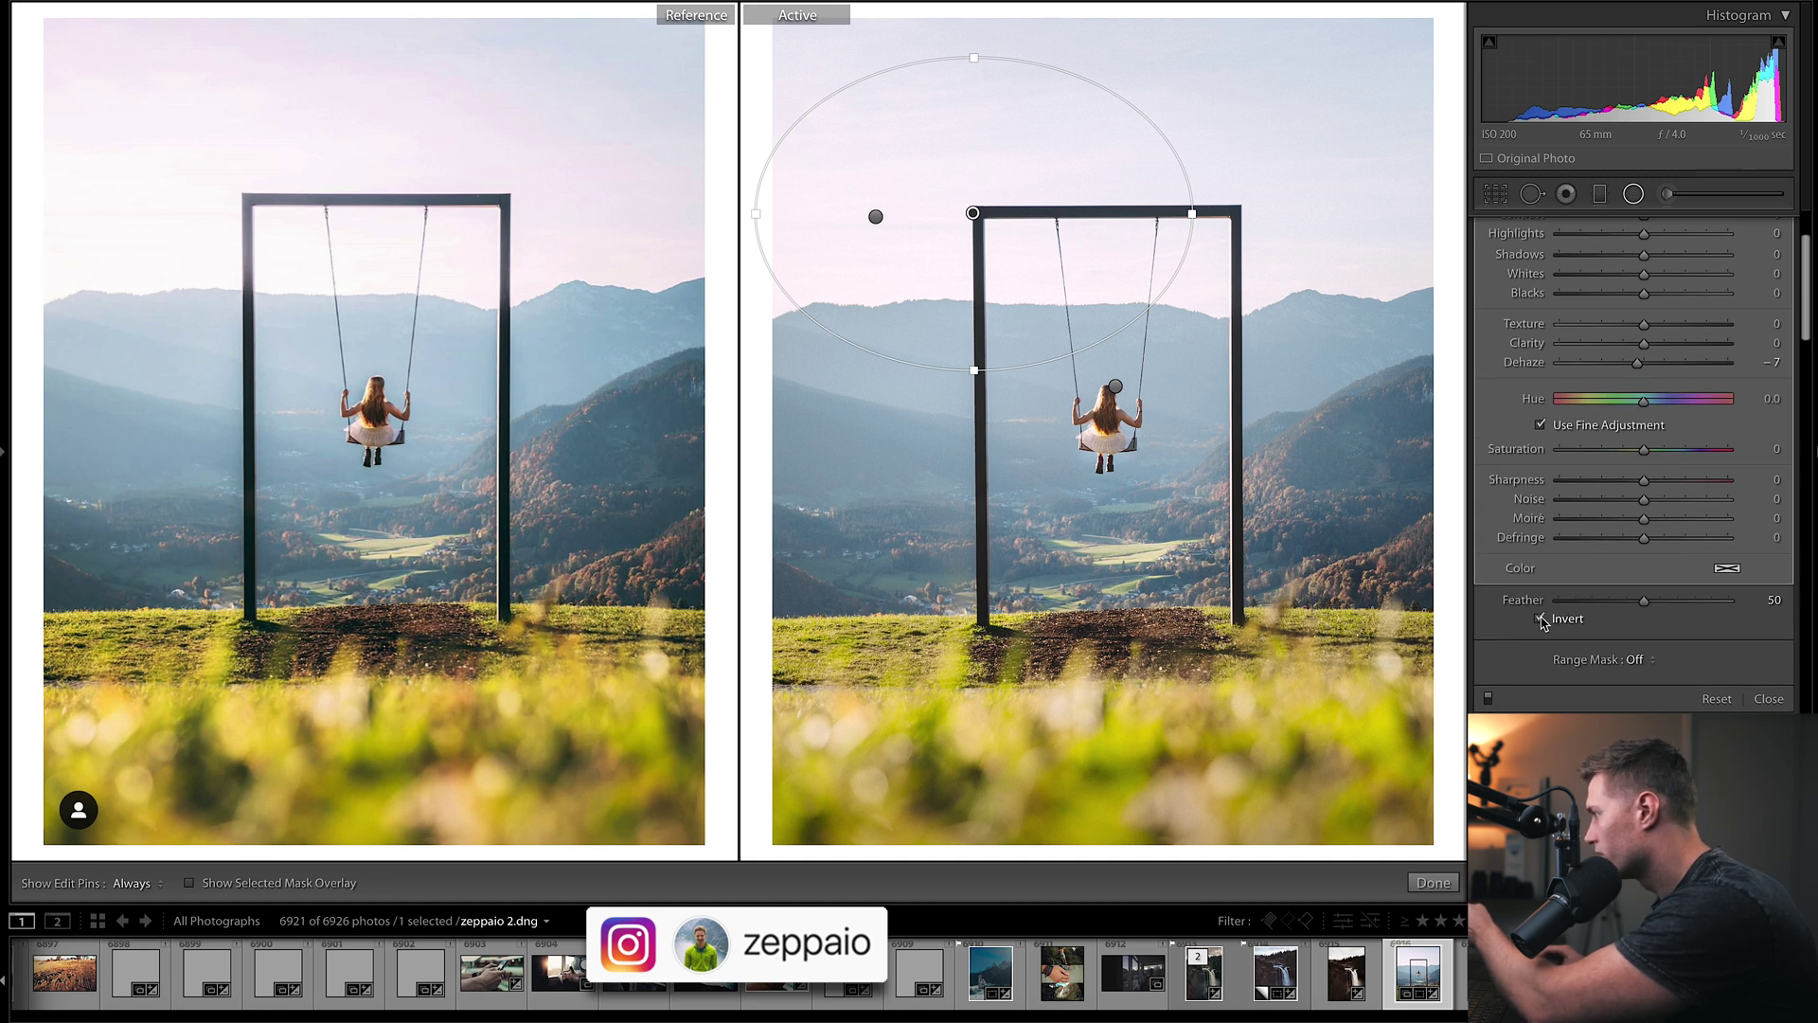
right_click(972, 212)
left_click(999, 239)
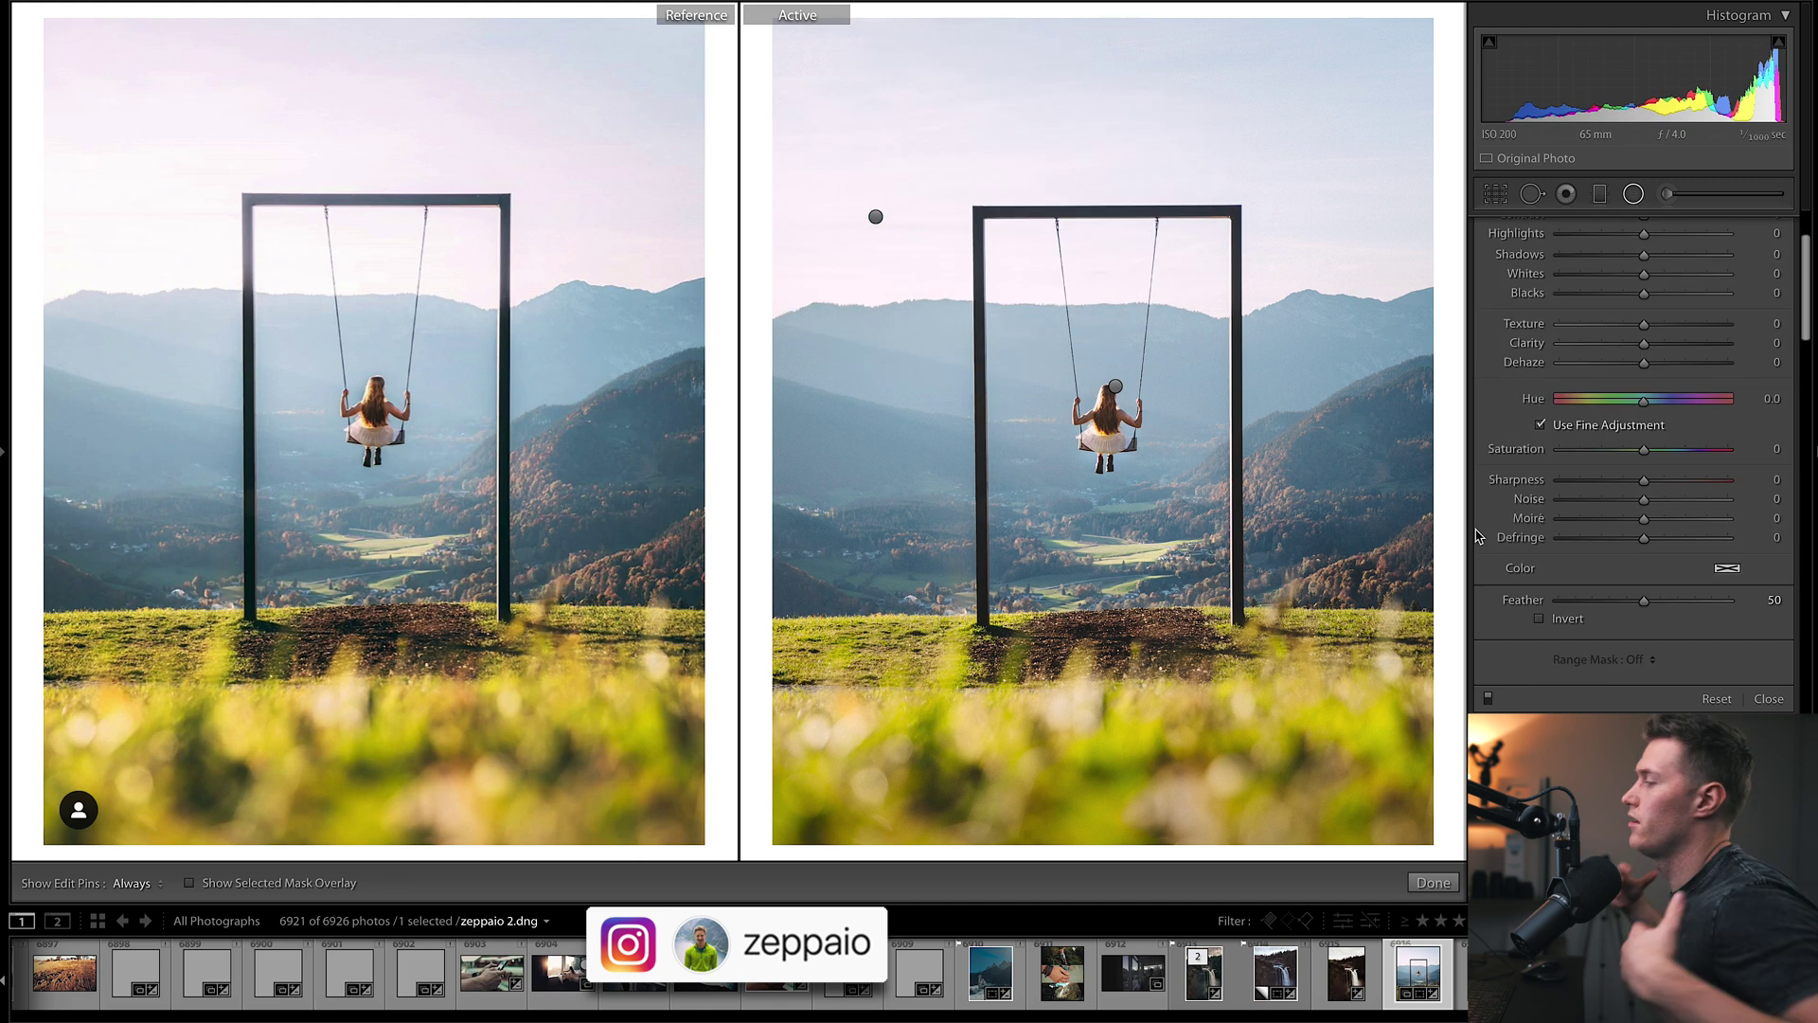
Leave the radial filter tool and copy the swing photo's develop settings without white balance, local adjustments, lens corrections, transform or crop
left_click(1421, 882)
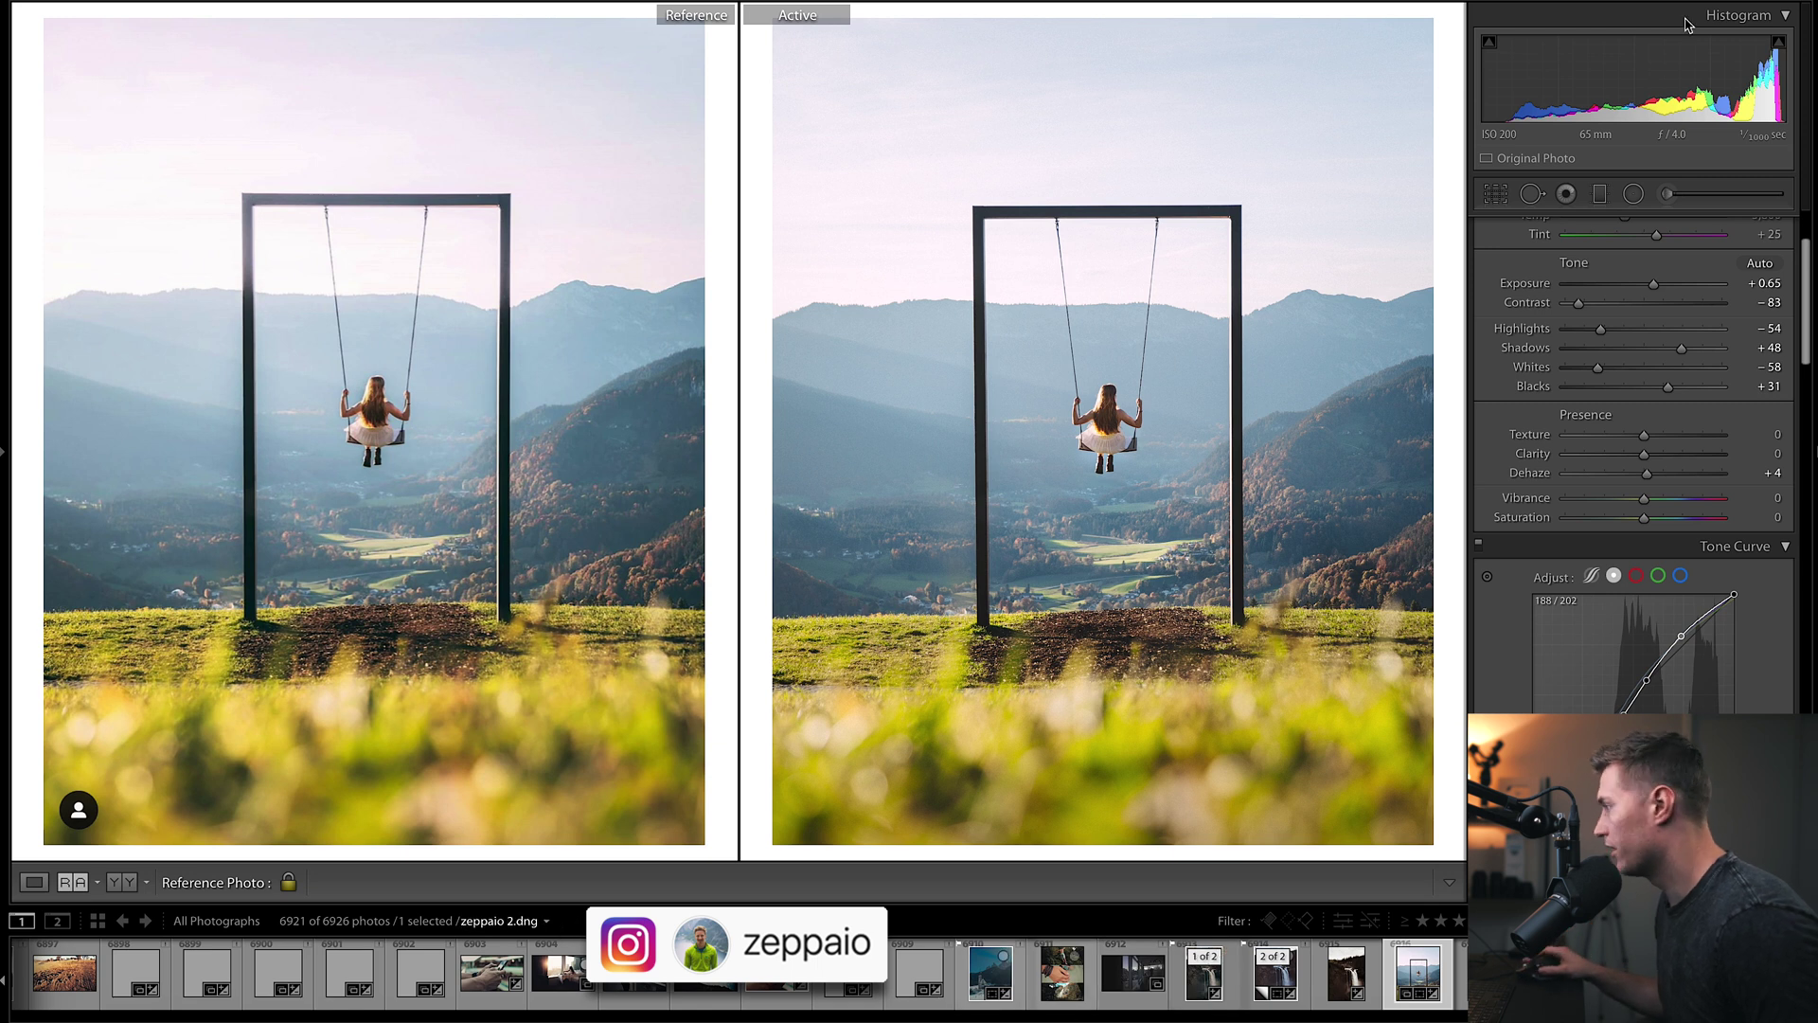
right_click(1223, 283)
mouse_move(1248, 289)
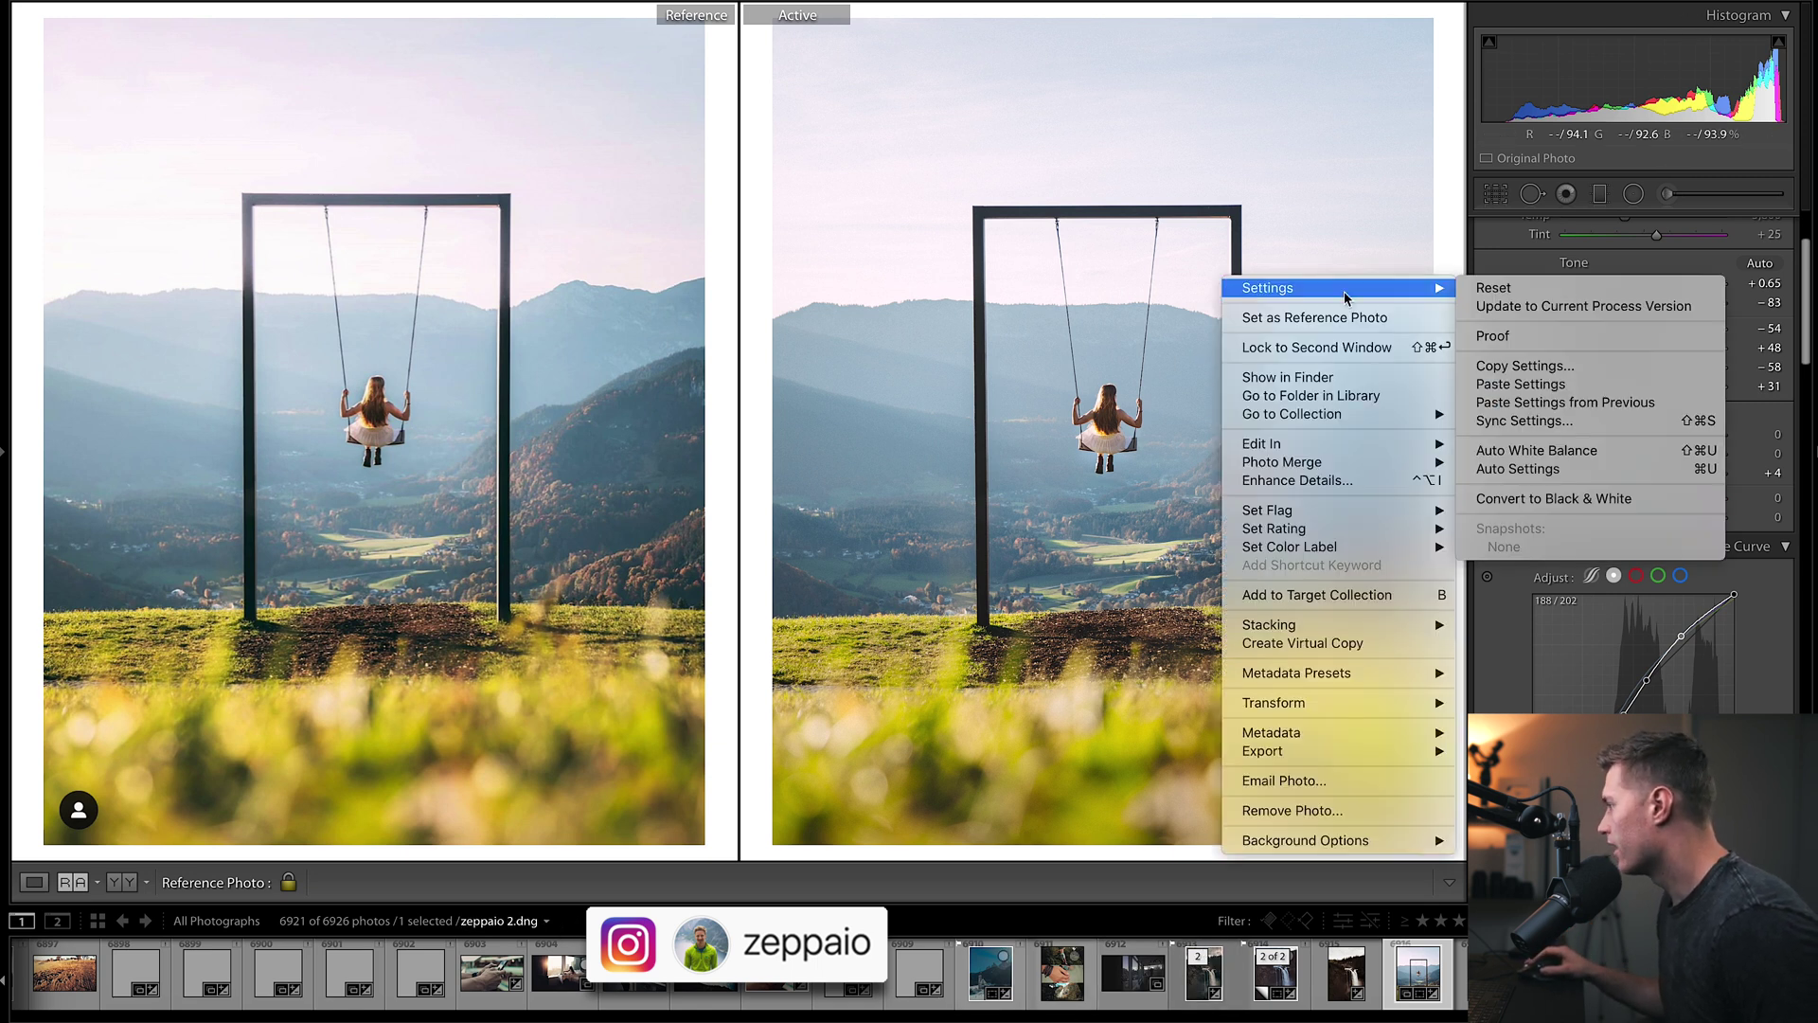
left_click(1549, 372)
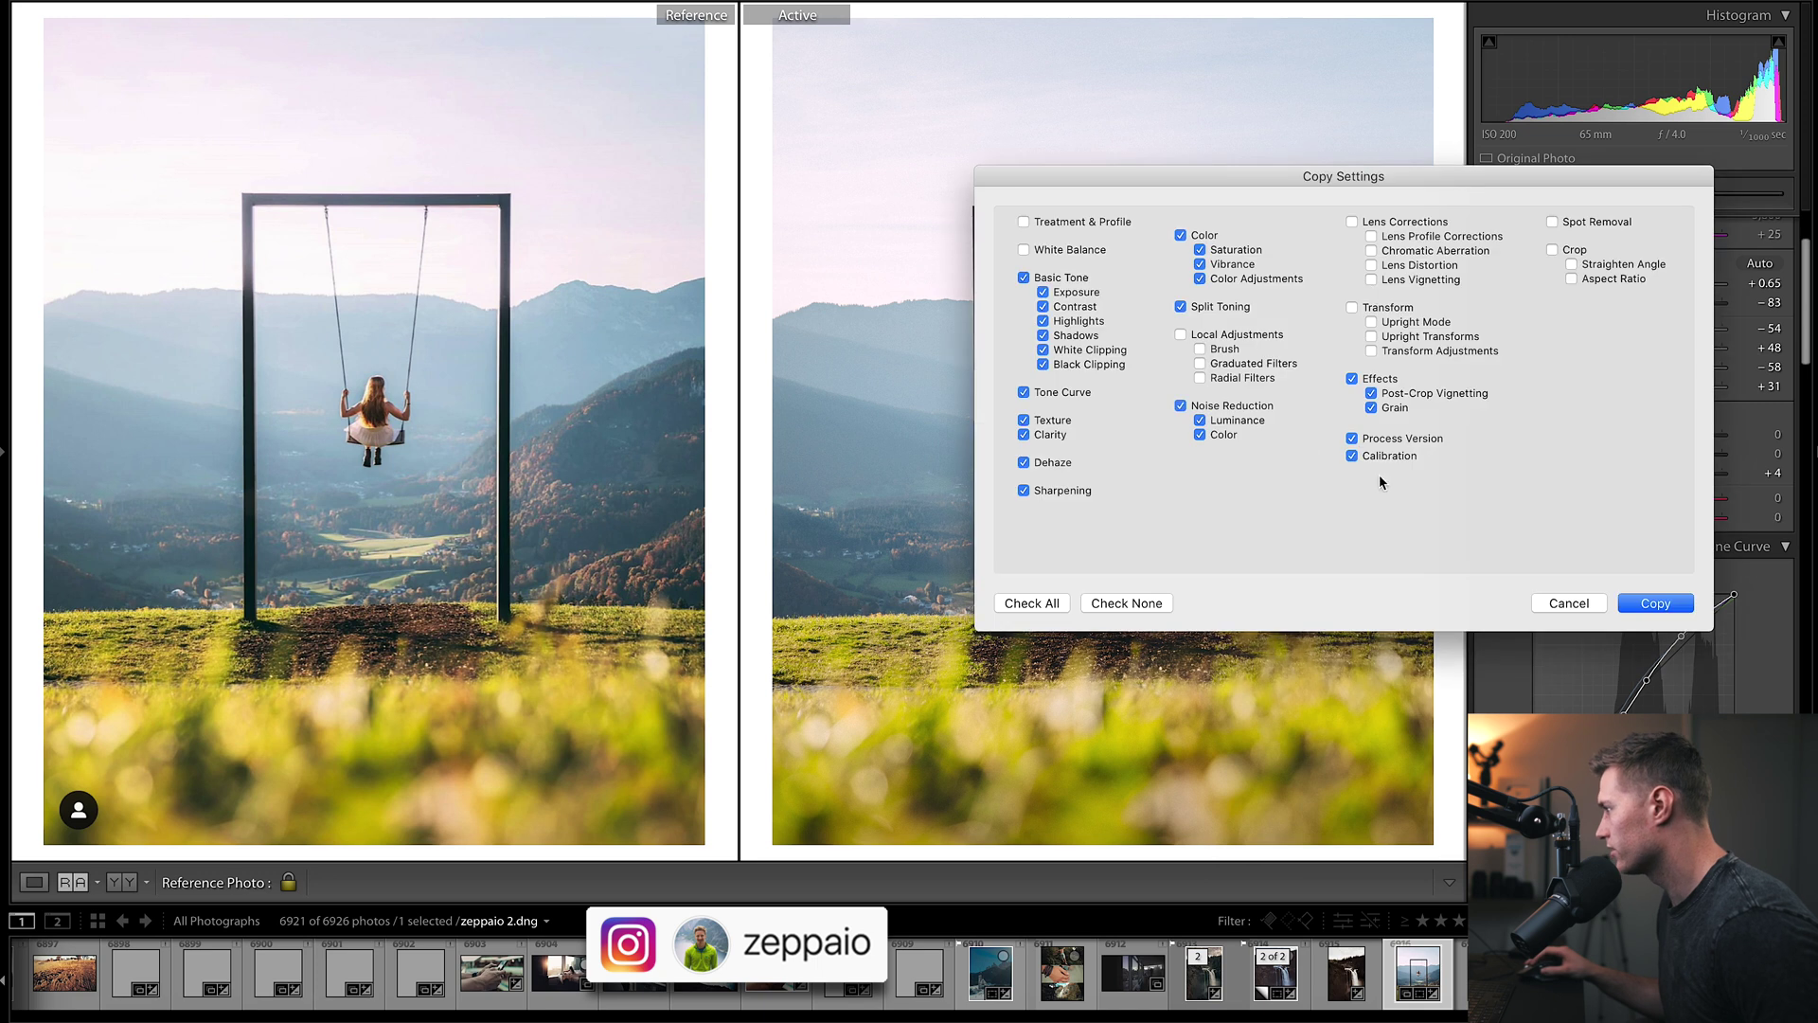
left_click(1685, 603)
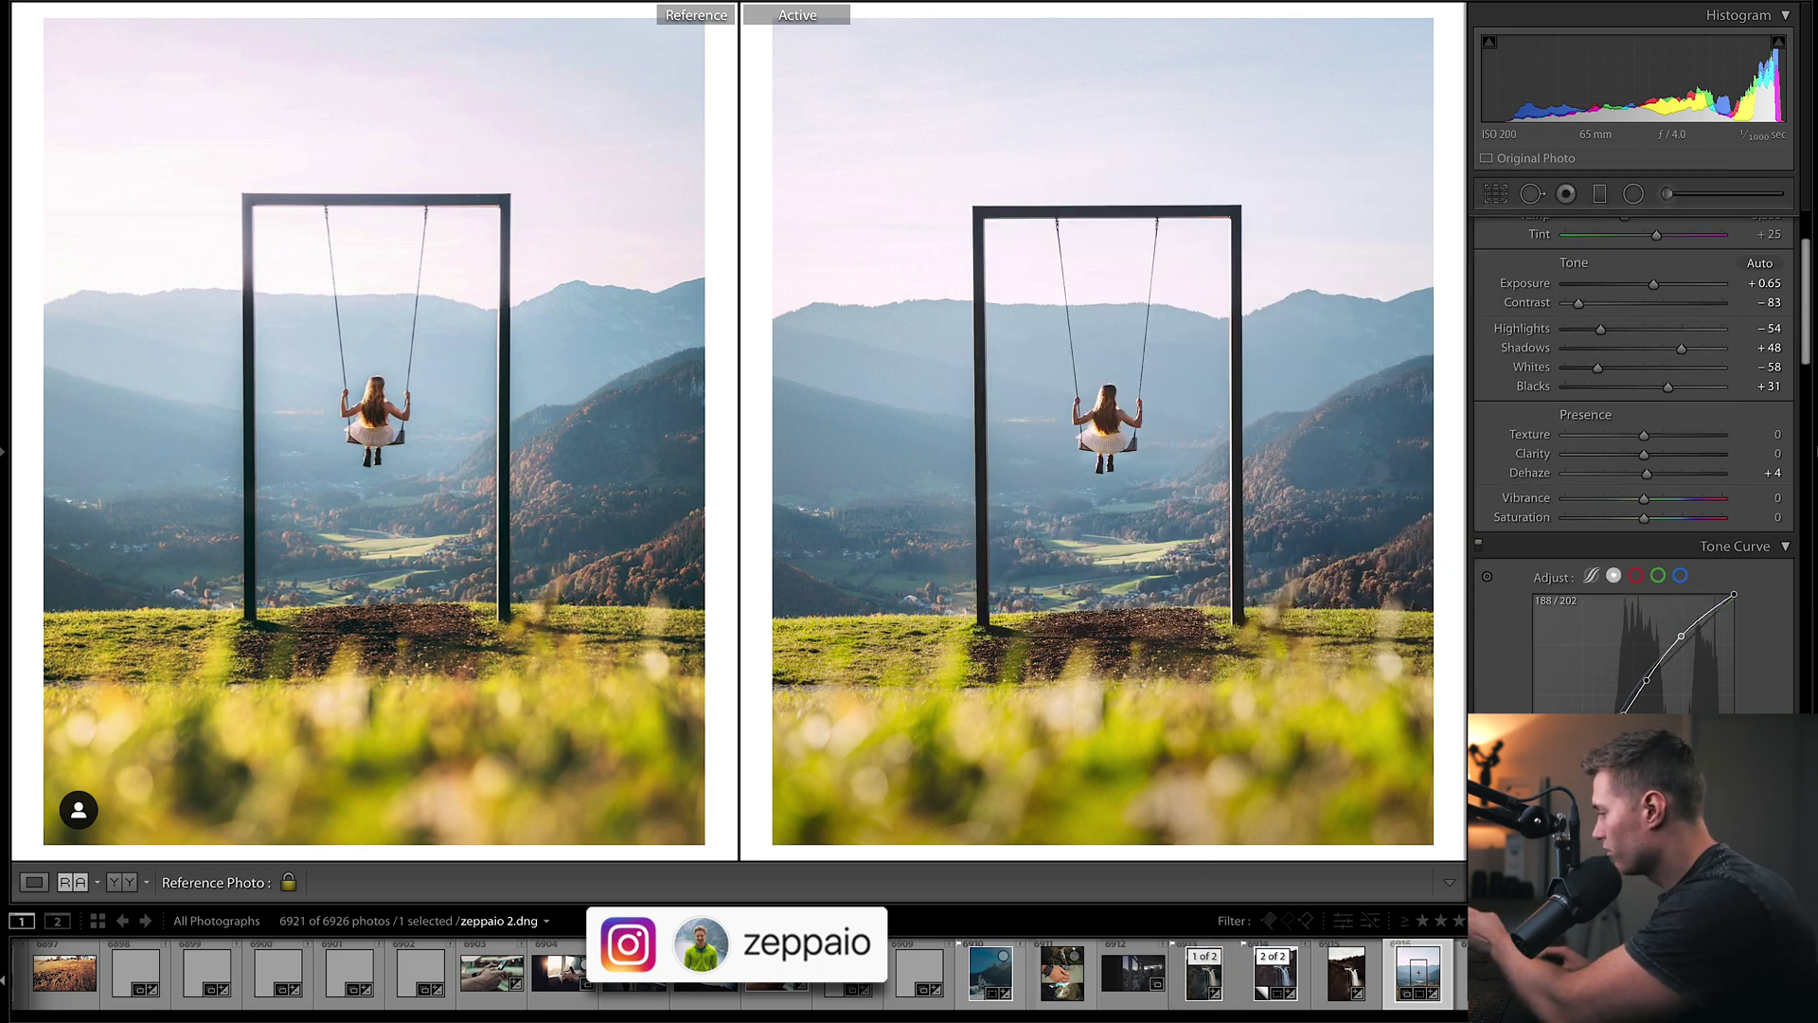
Reset the swing photo to its unedited state for comparison, and undo the reset
key("ctrl+shift+r")
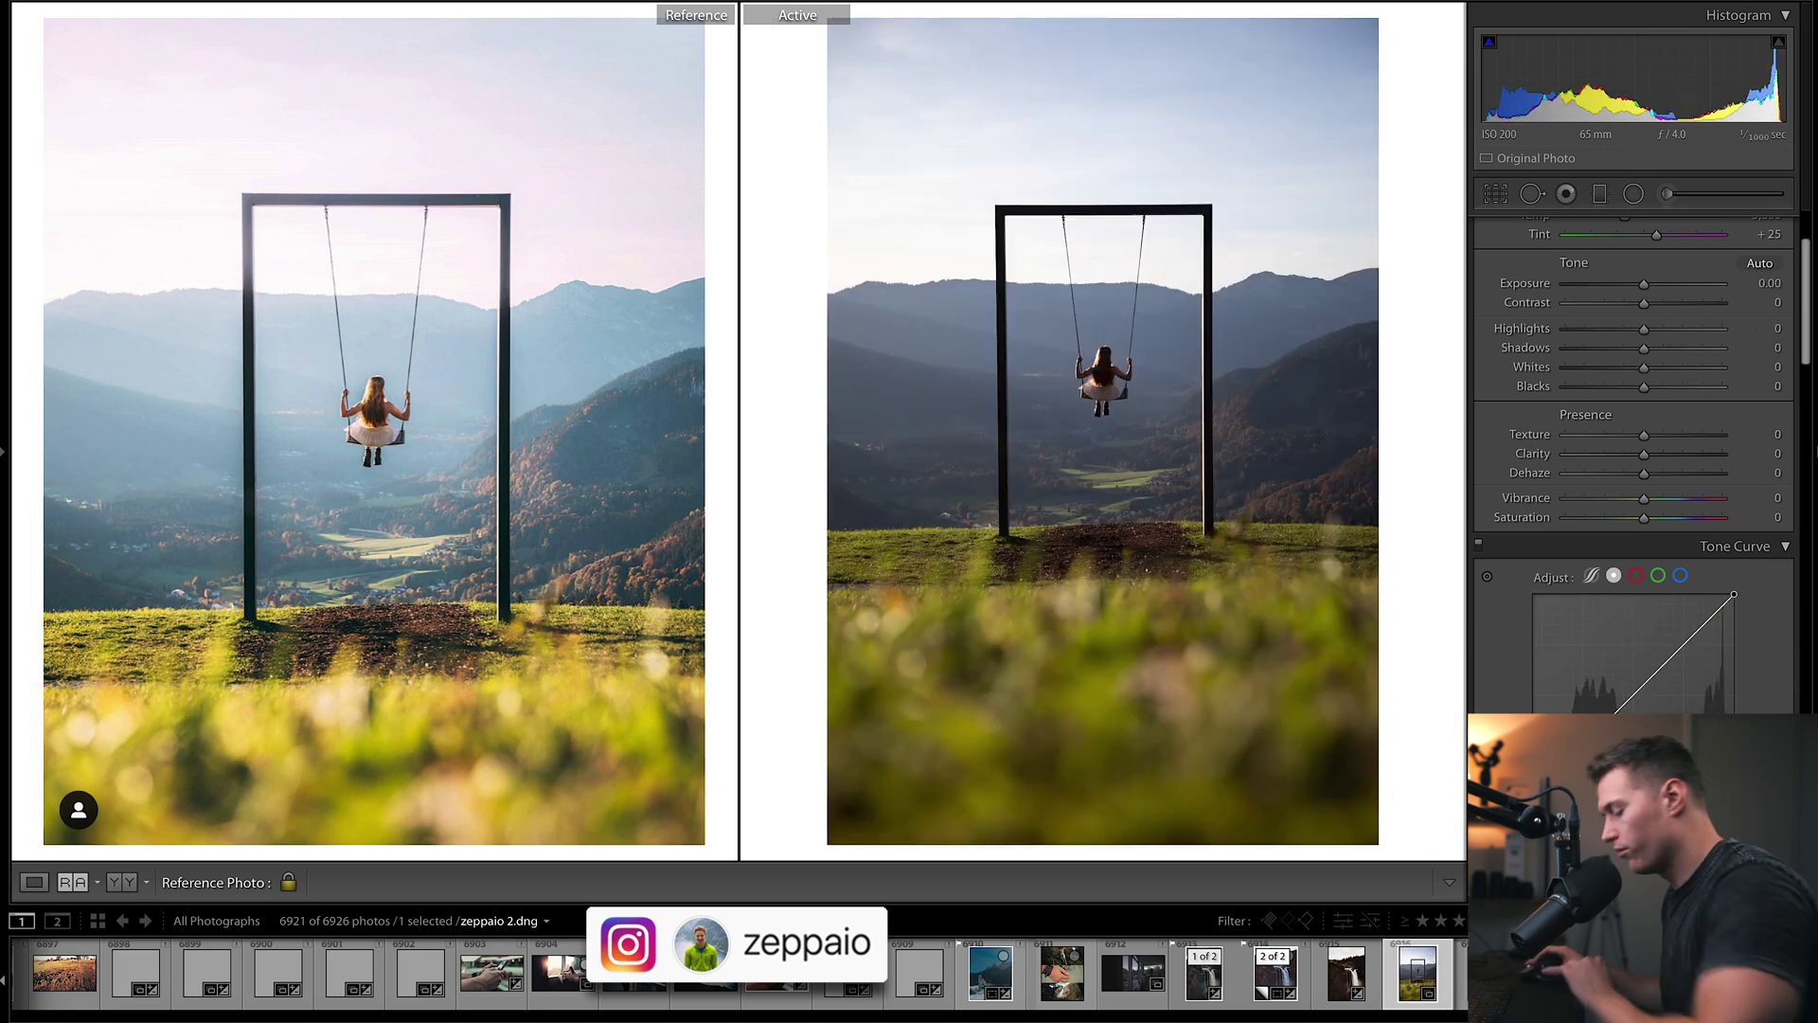
key("ctrl+z")
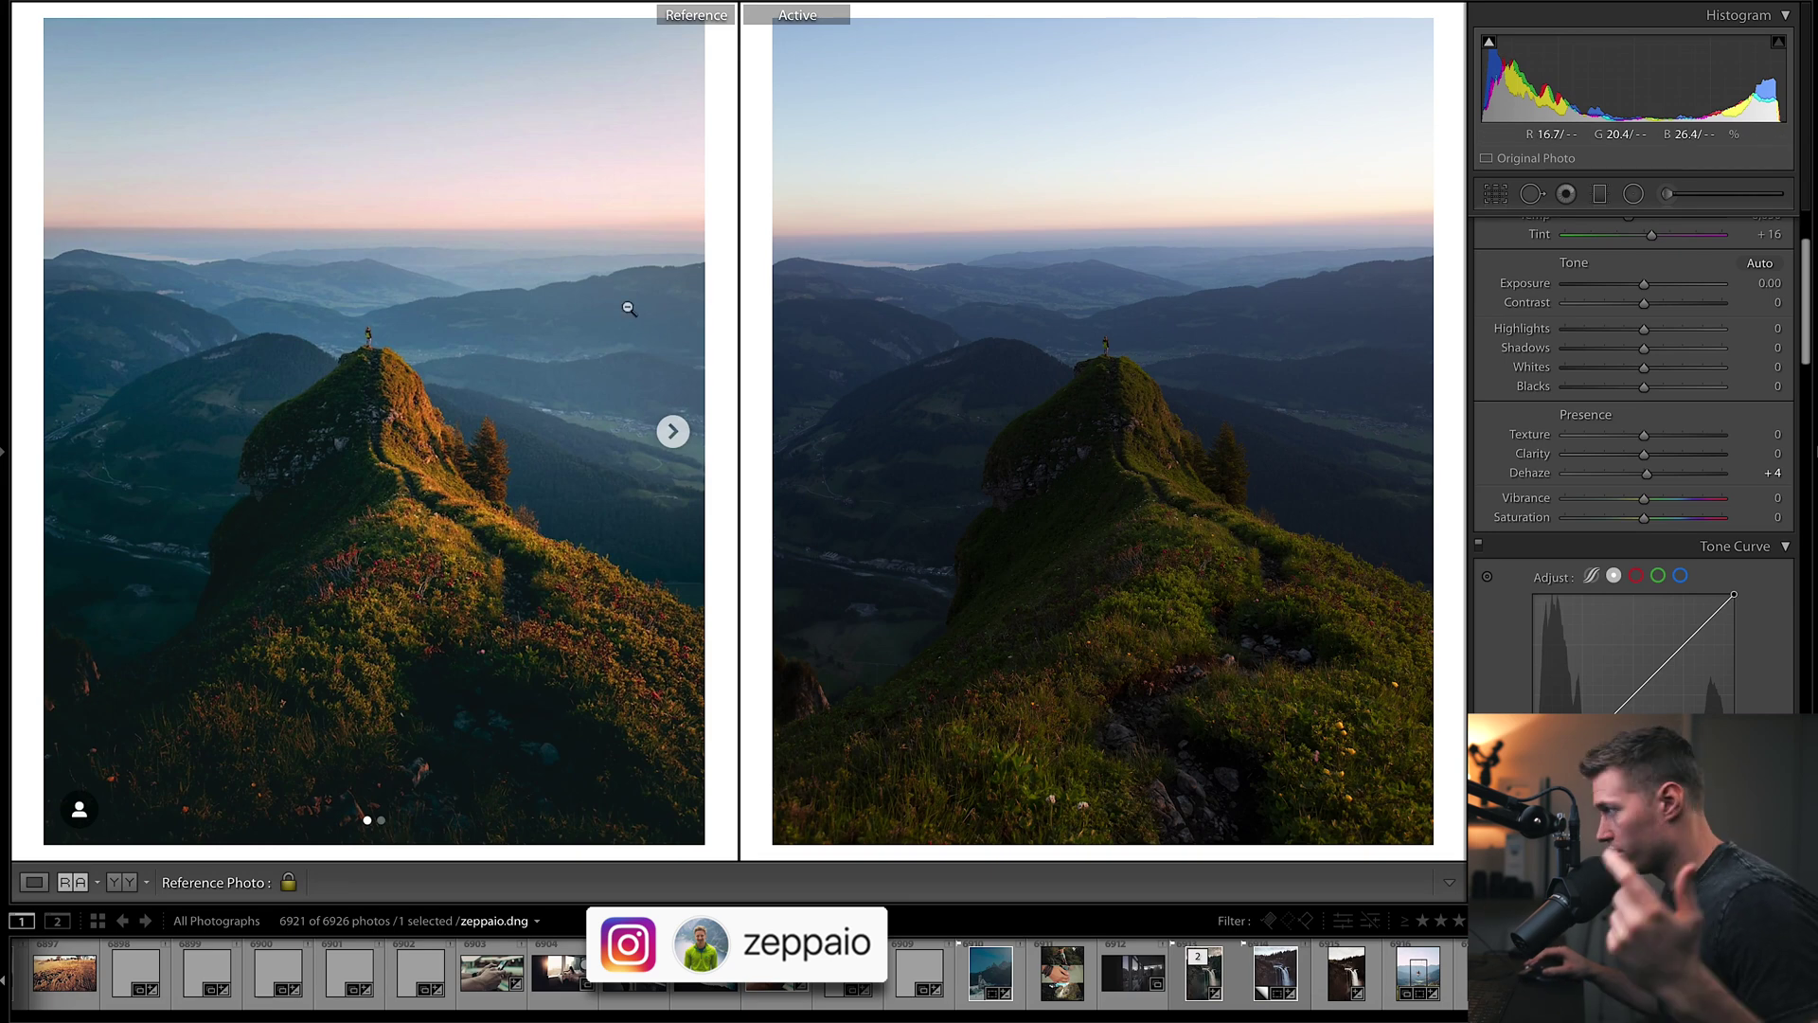
Paste the copied develop settings onto the mountain ridge photo and reset its Blacks to 0
right_click(1176, 272)
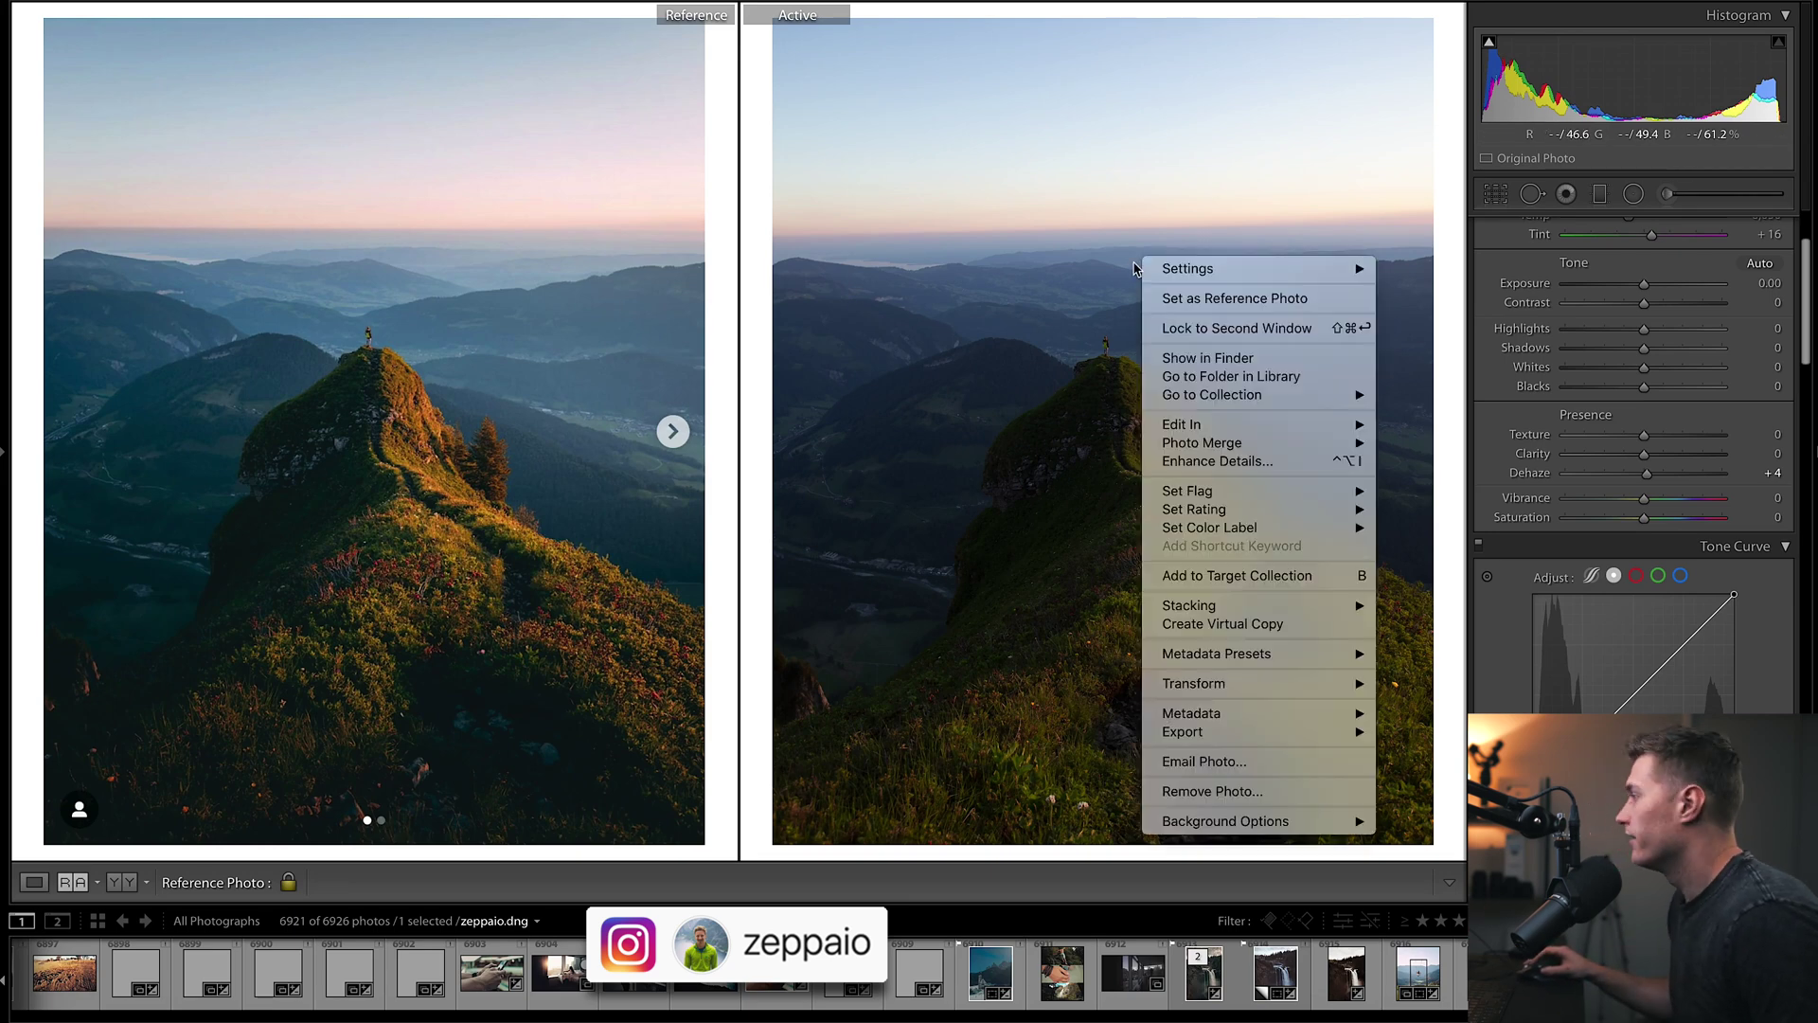
right_click(1177, 274)
mouse_move(1177, 277)
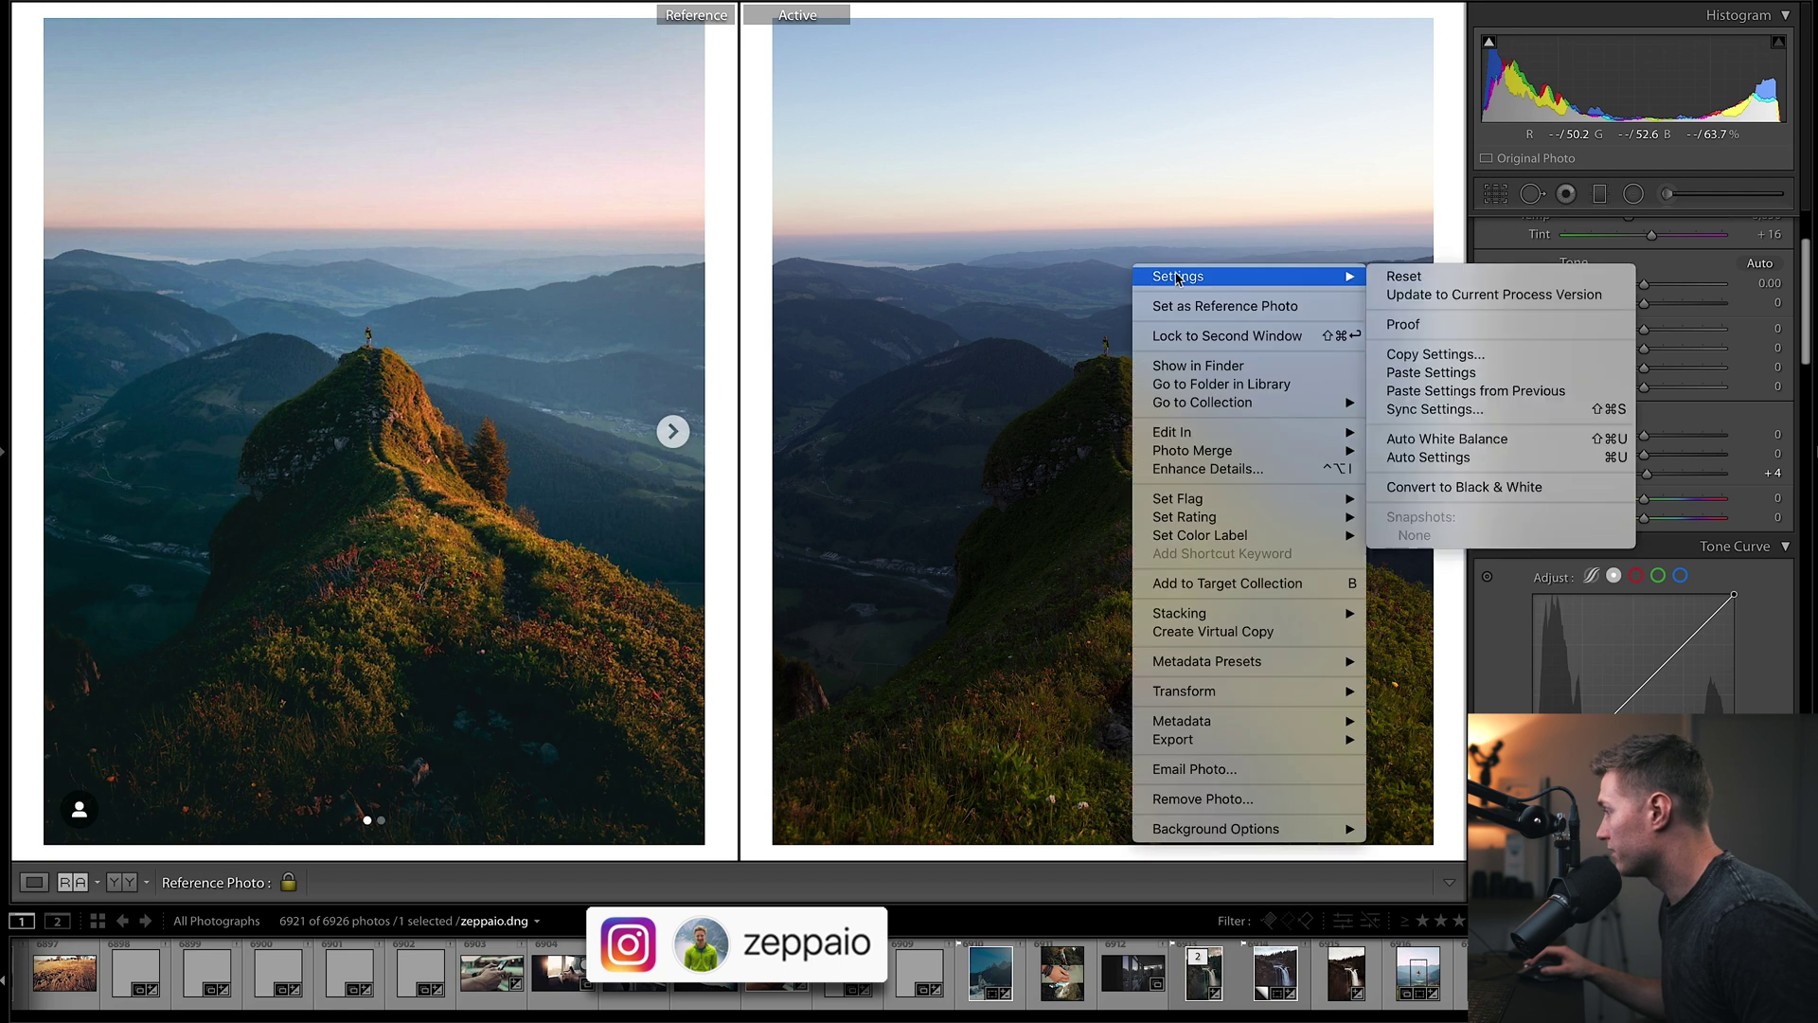
left_click(1458, 375)
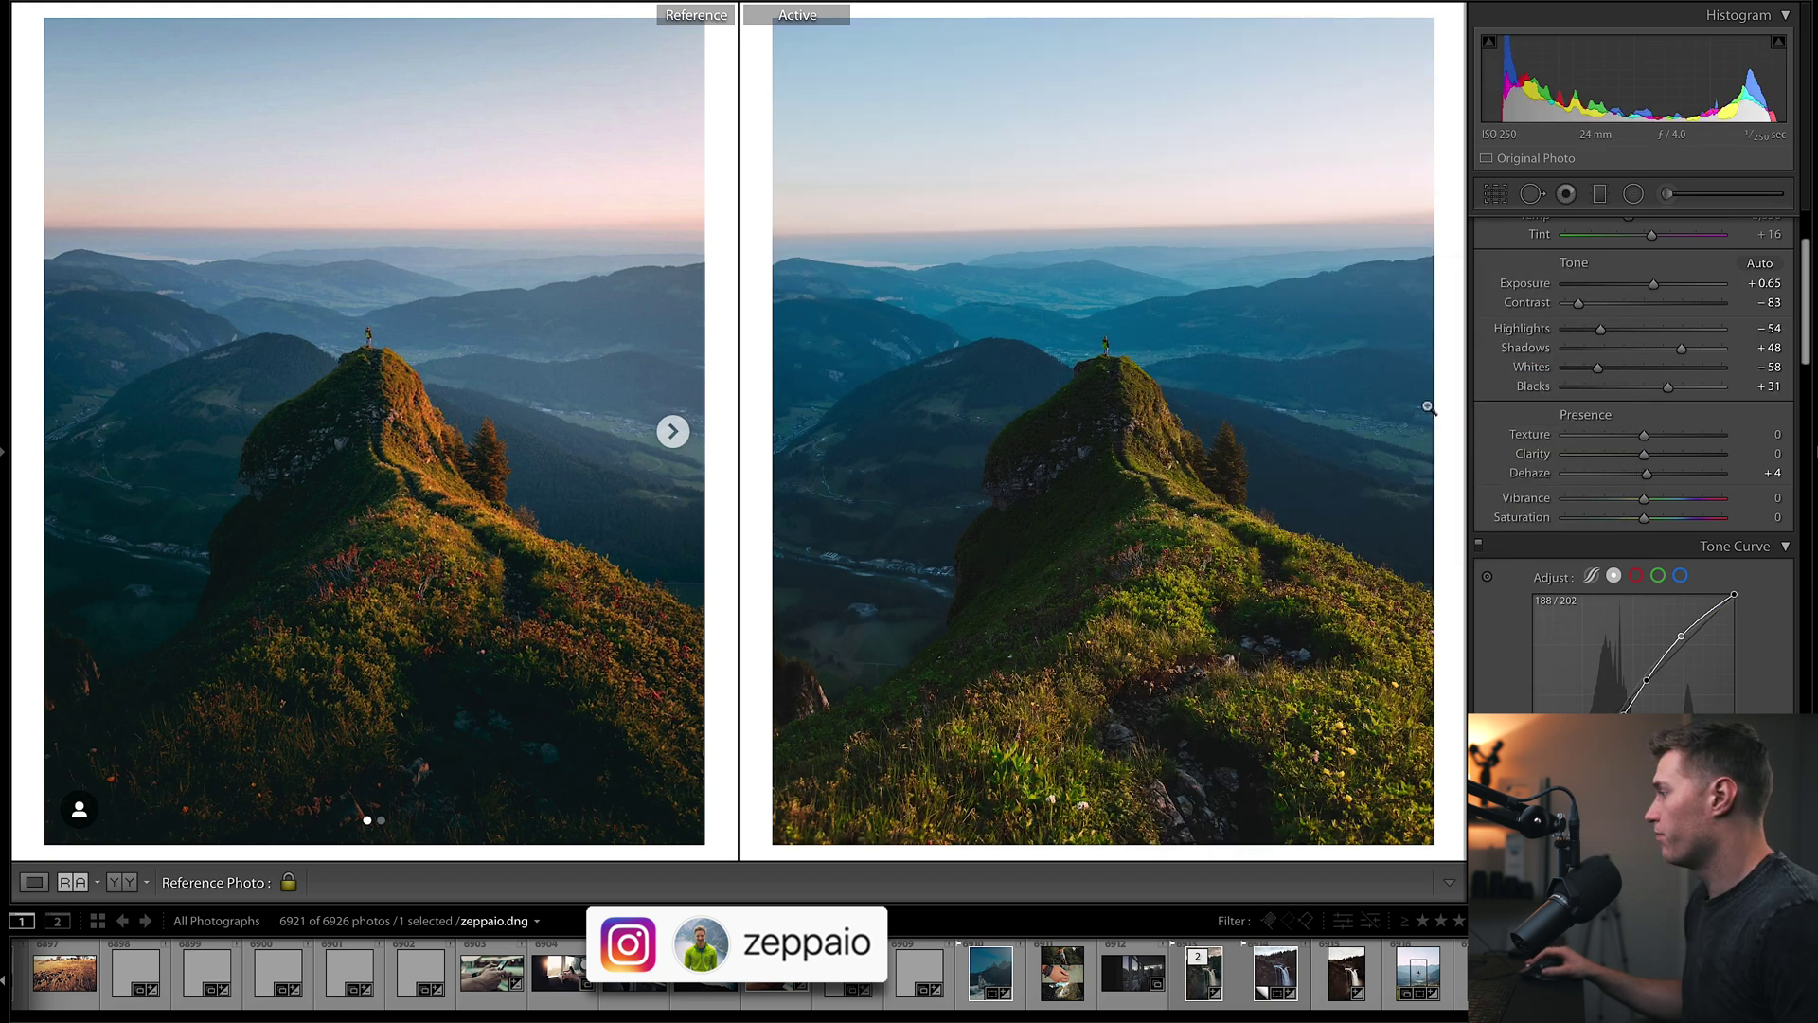
double_click(1668, 391)
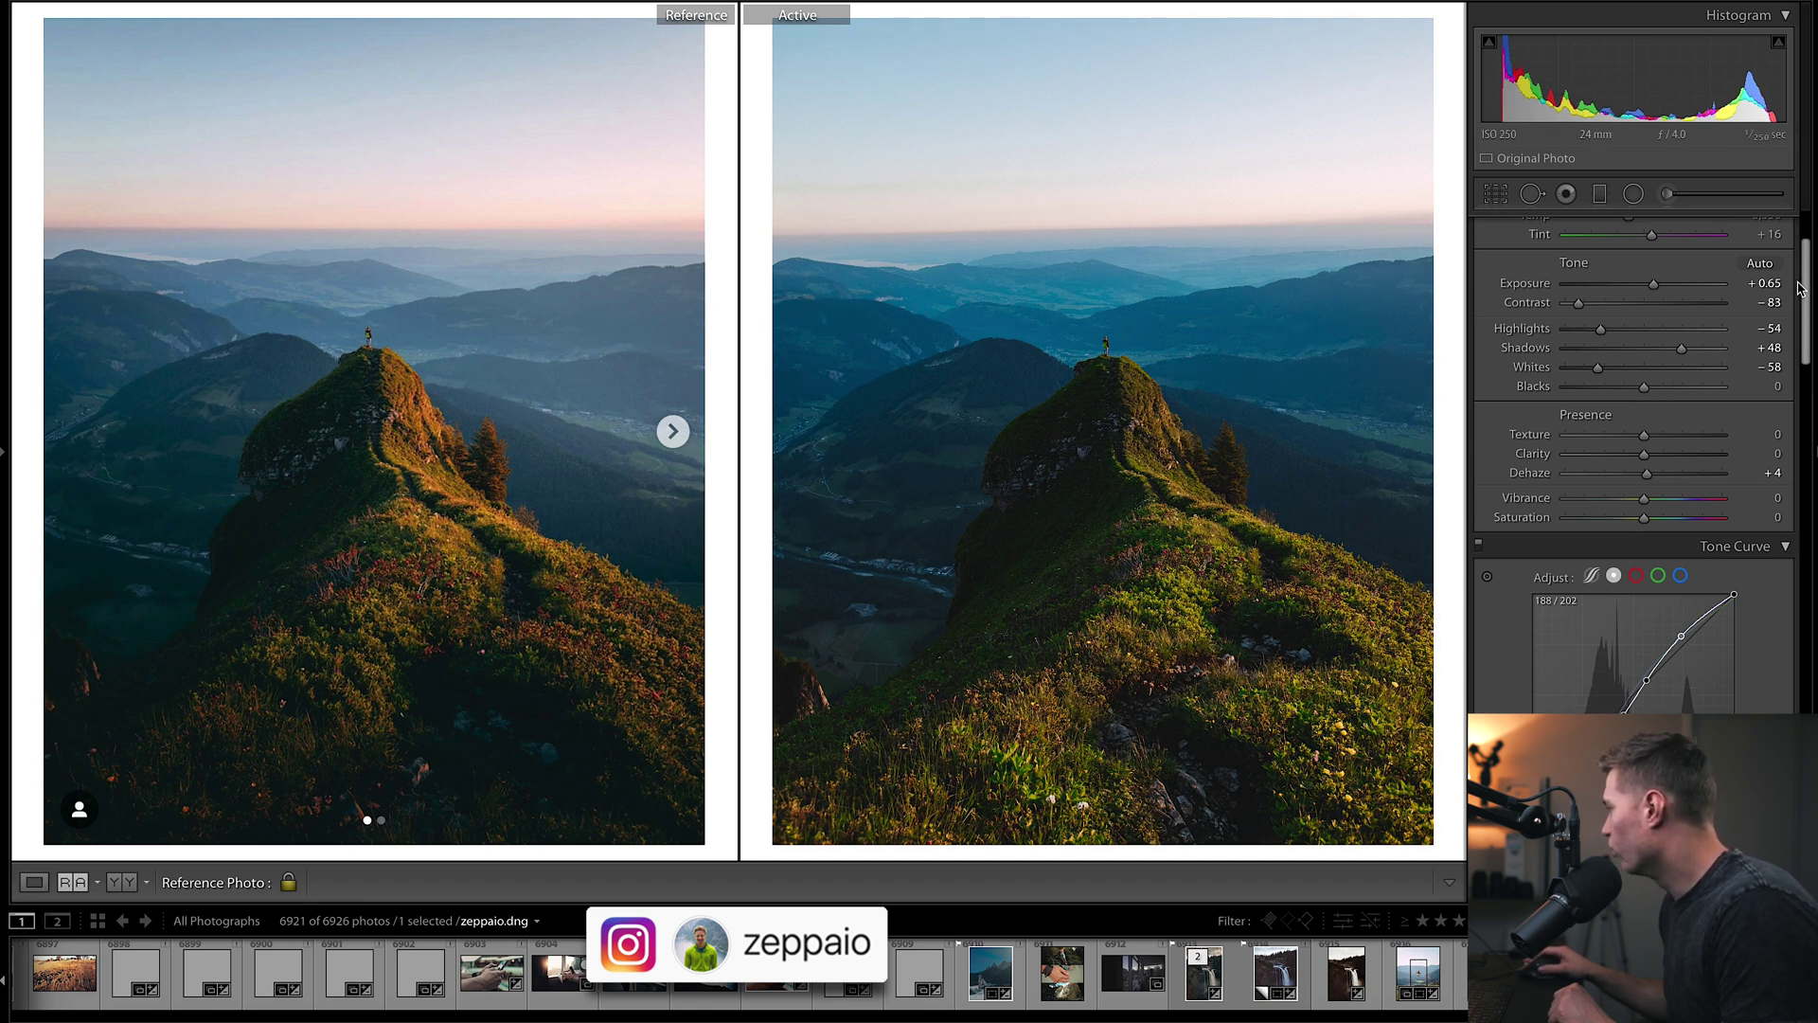
Warm the ridge photo's white balance to a Temp of 6,799 and a Tint of +27
scroll(1804, 274, "up", 3)
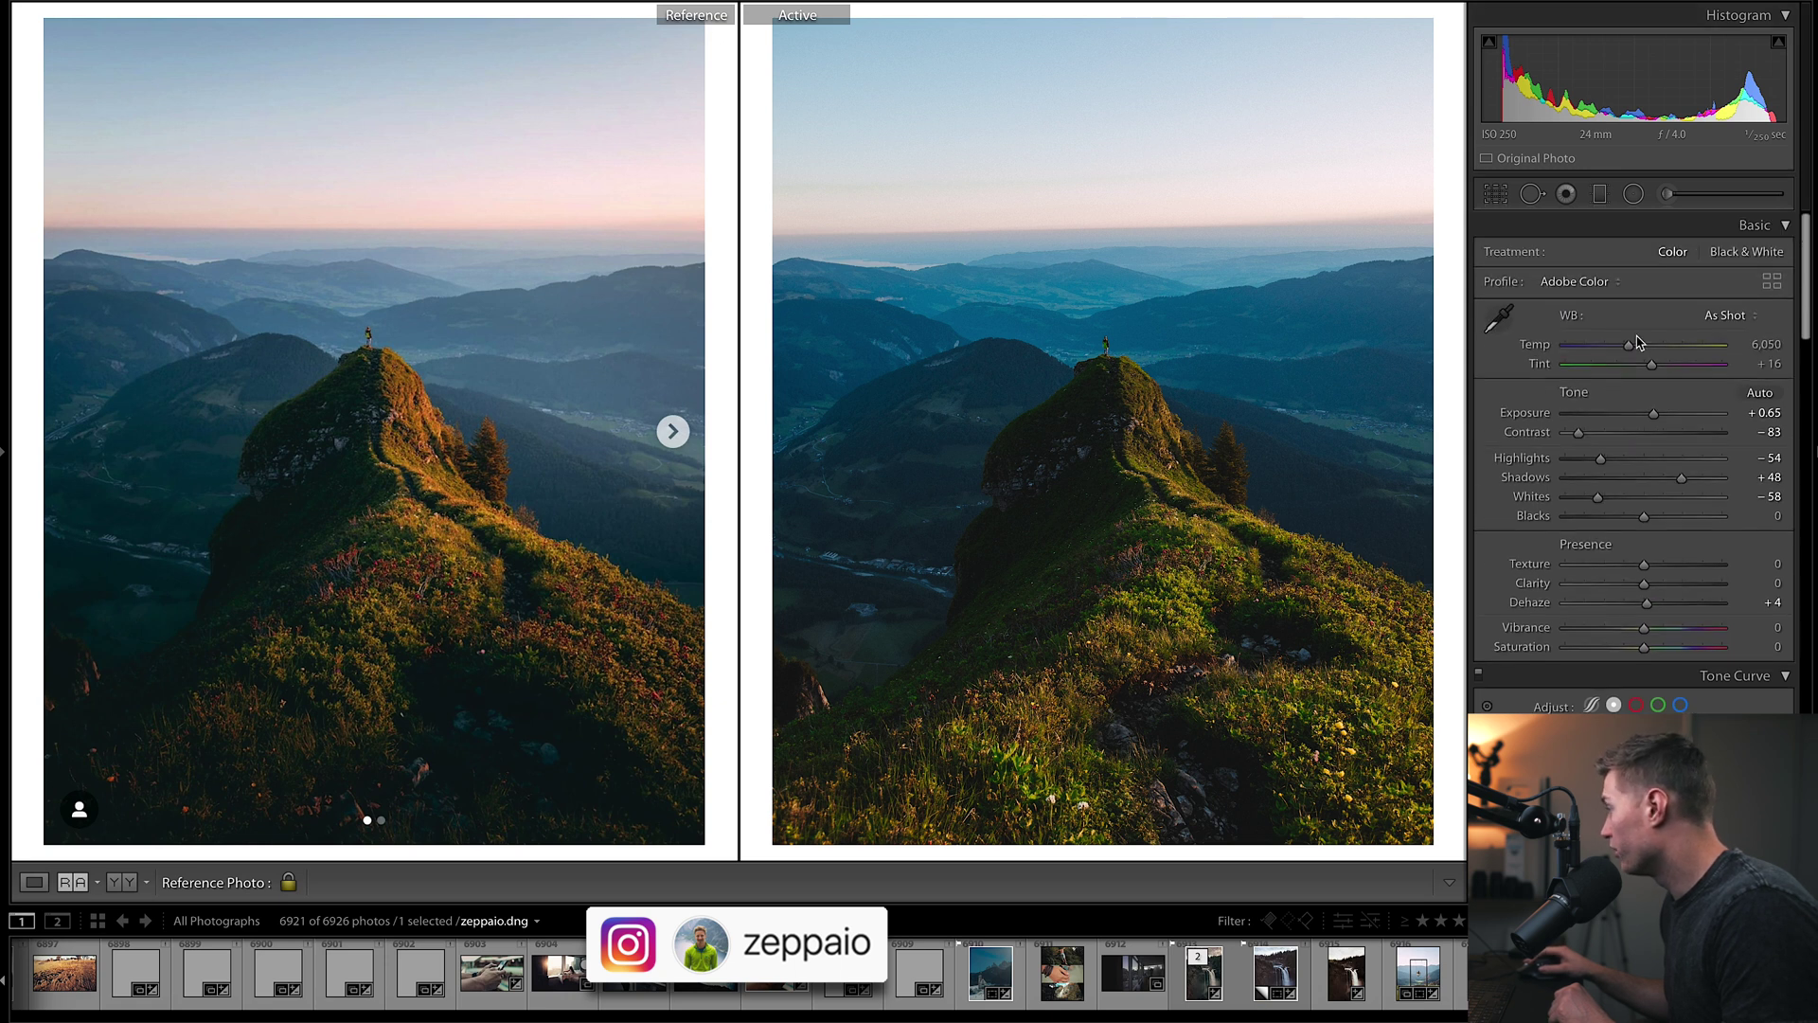
left_click_drag(1620, 347, 1642, 350)
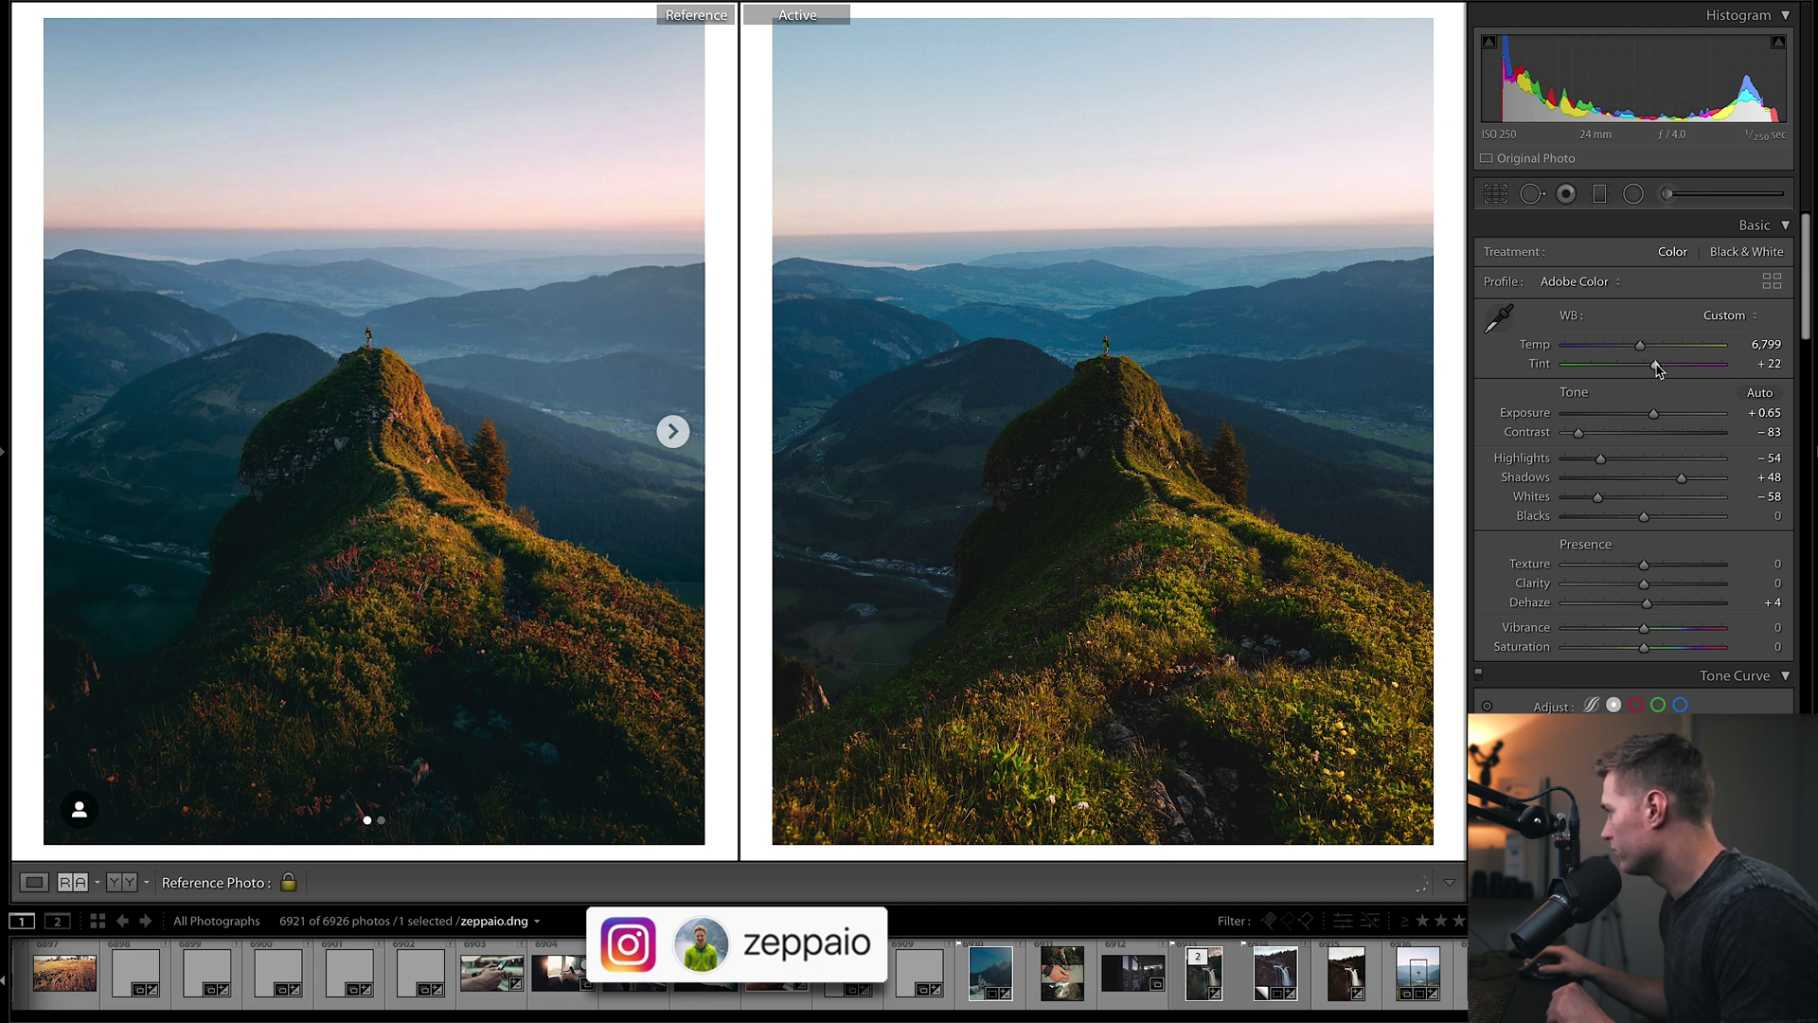
left_click_drag(1657, 369, 1660, 369)
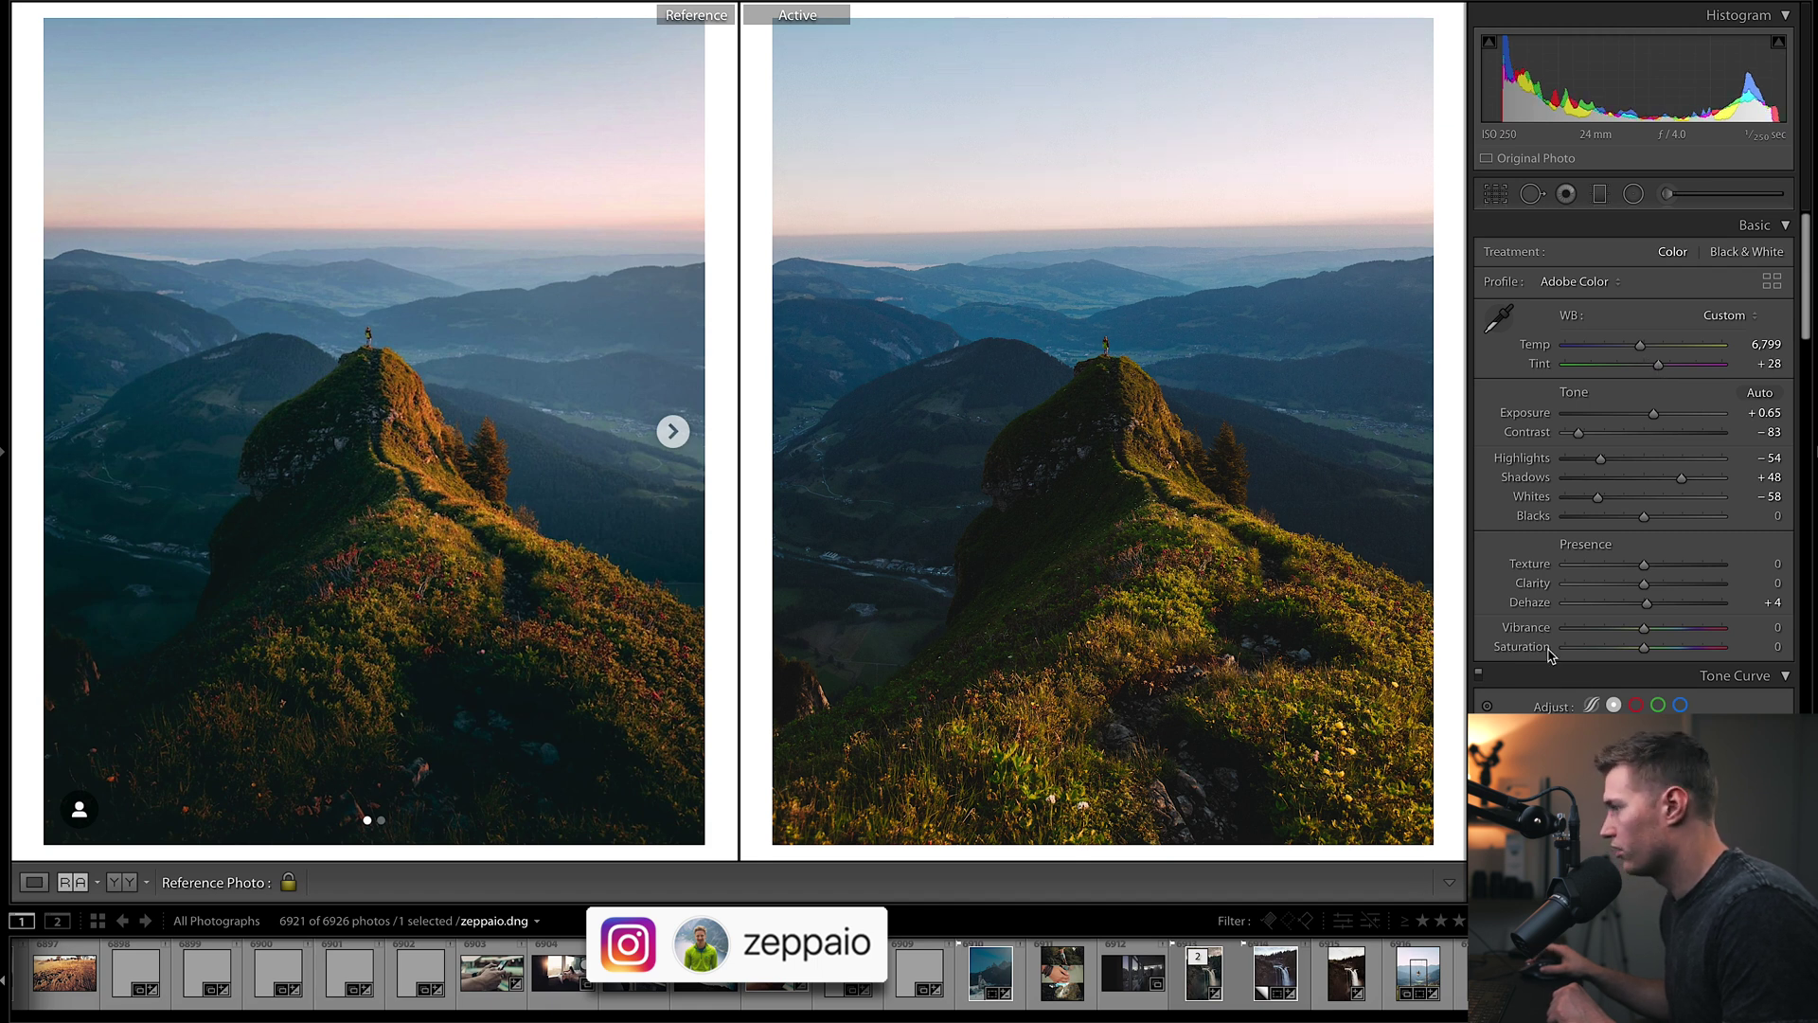
left_click(1767, 364)
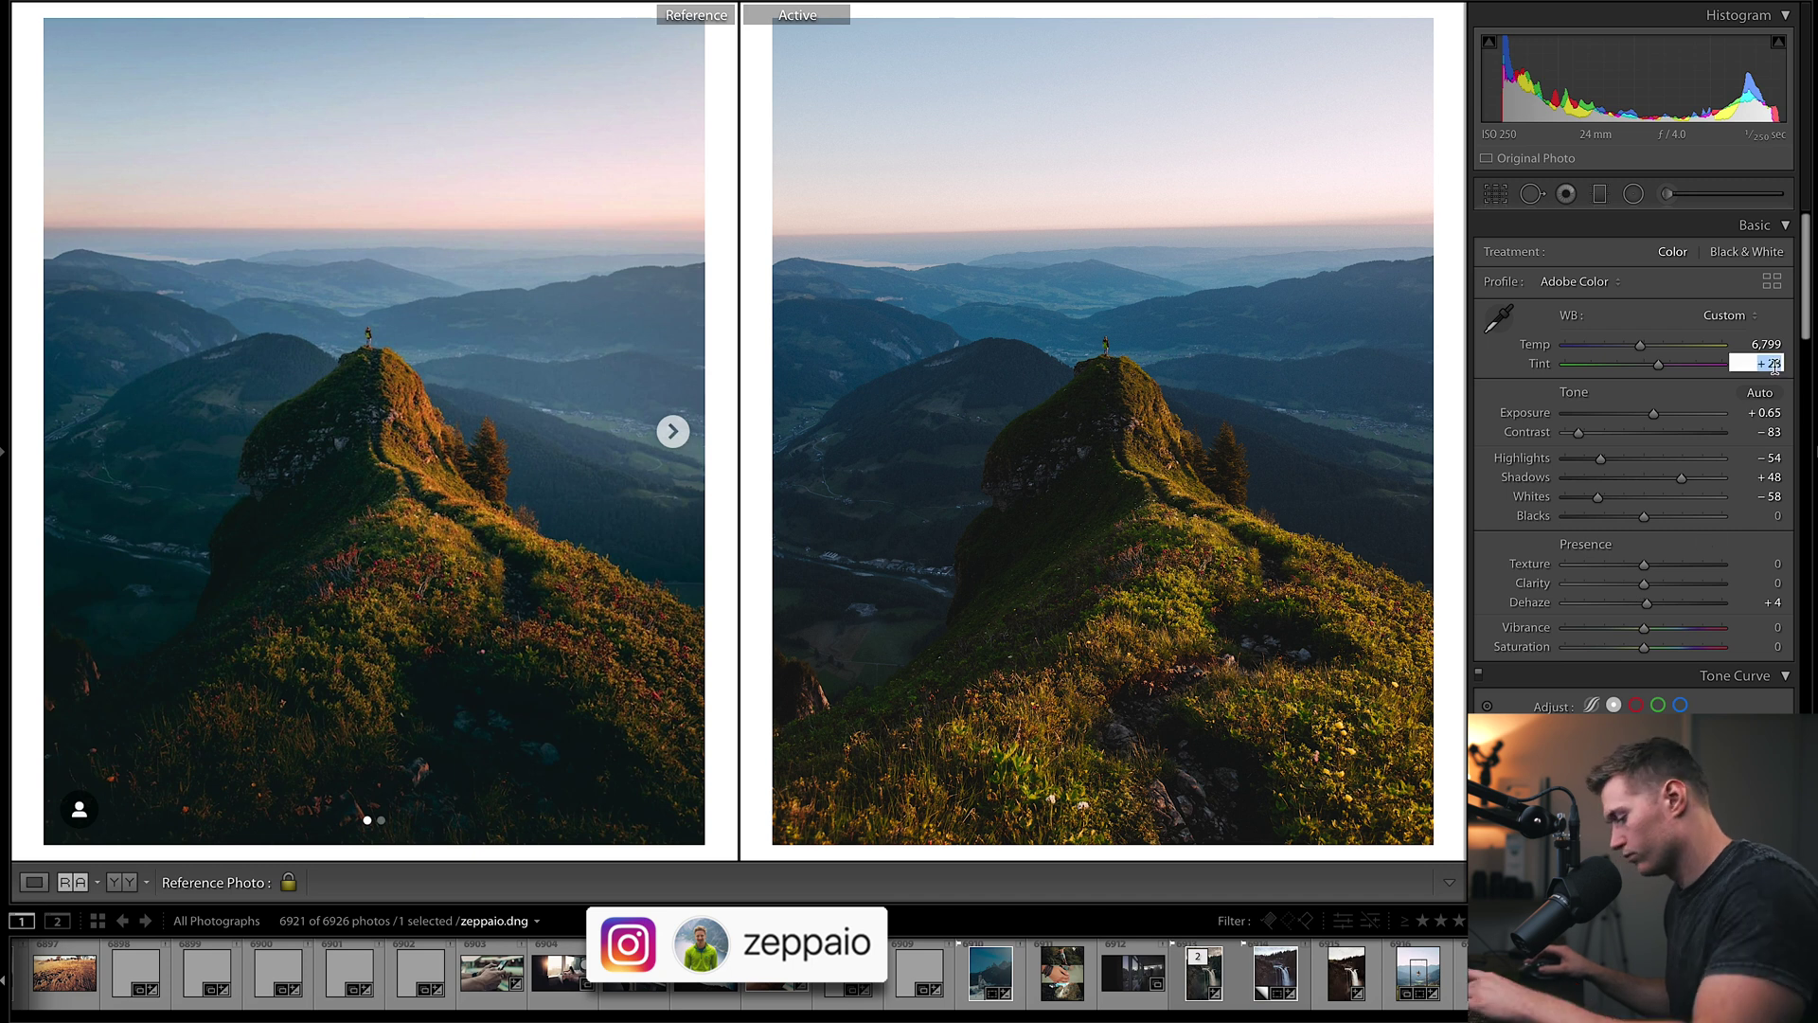
type("27")
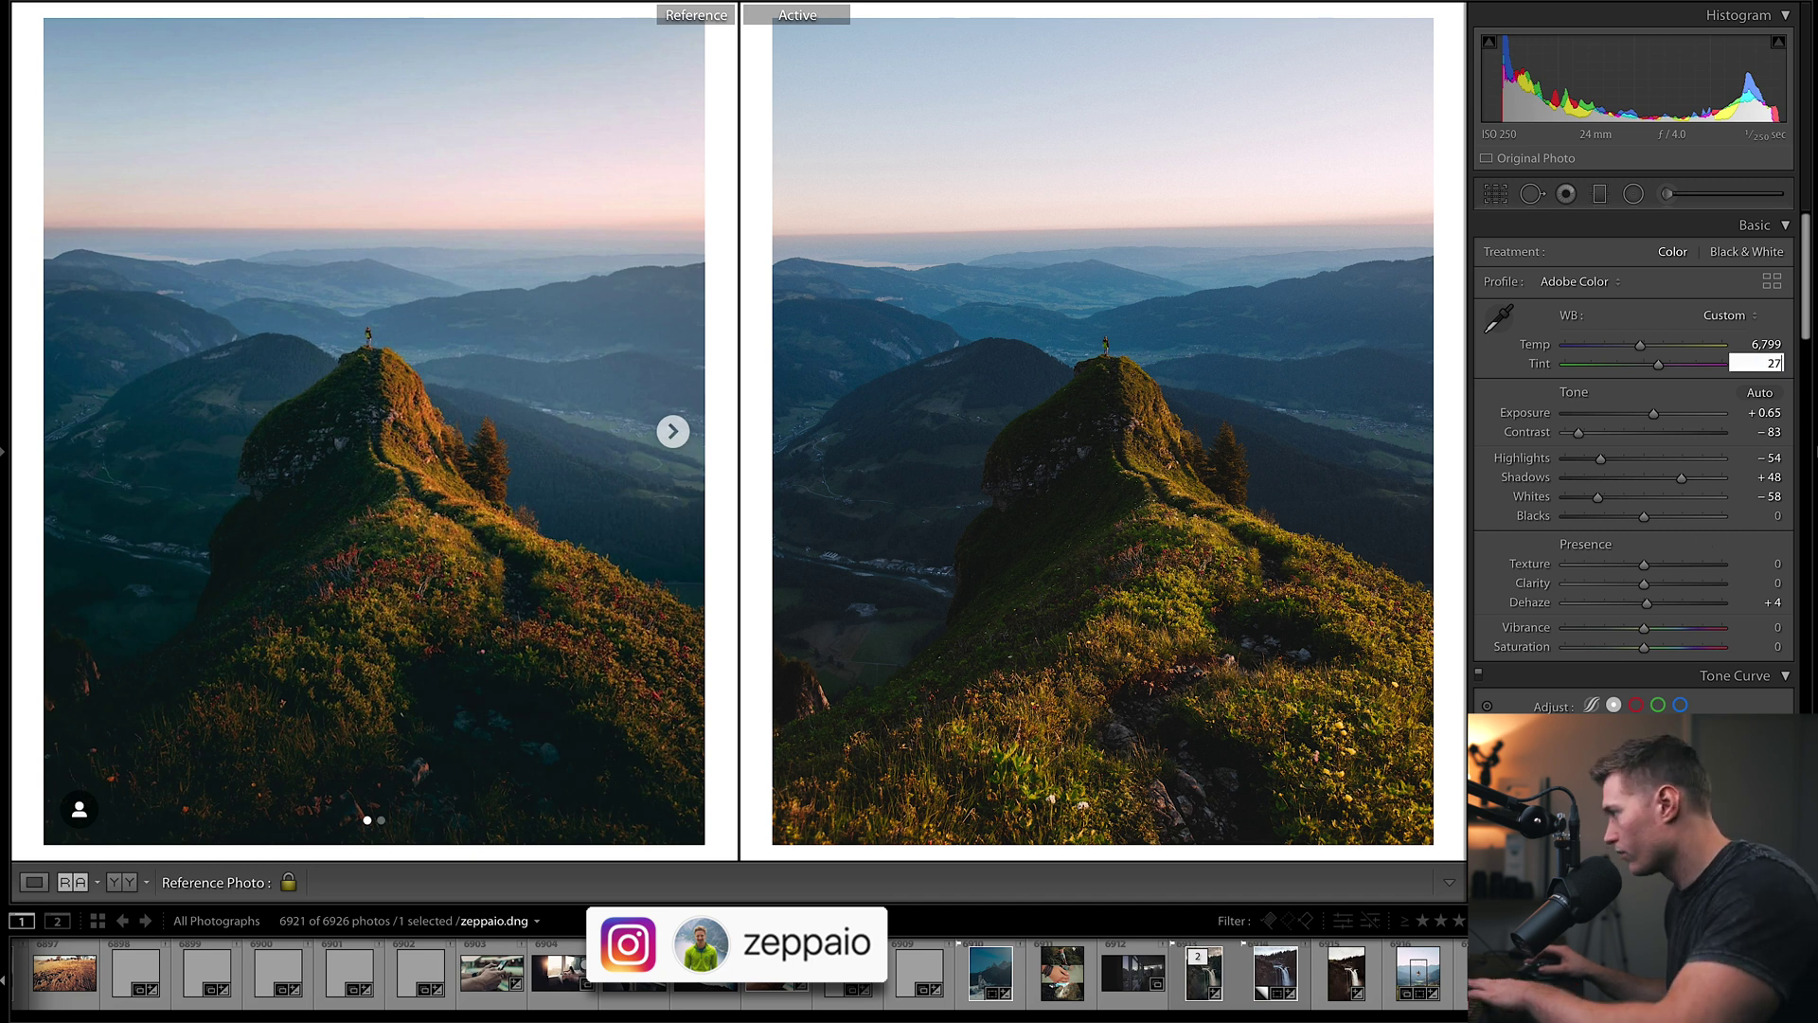
key("Return")
Set the ridge photo's Highlights to -59, Shadows to +57, Whites to -60 and Blacks to +5
scroll(1610, 435, "down", 1)
left_click_drag(1600, 429, 1609, 433)
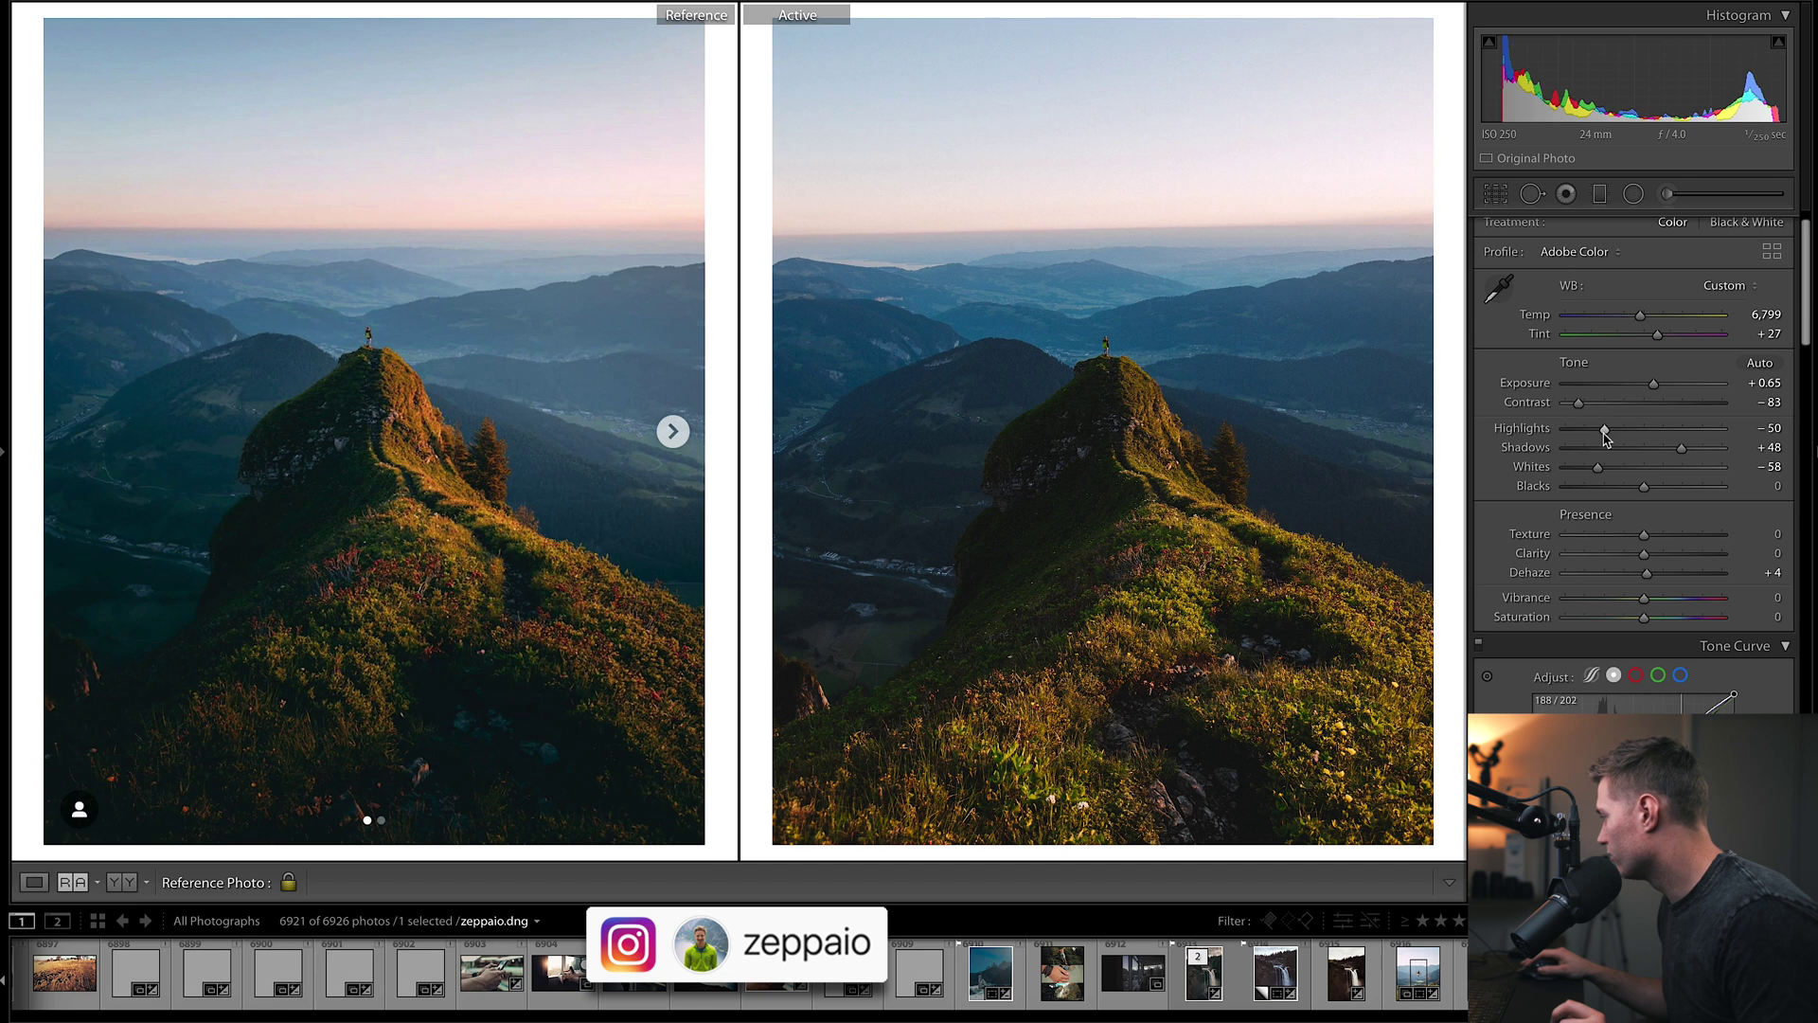
left_click_drag(1605, 436, 1599, 440)
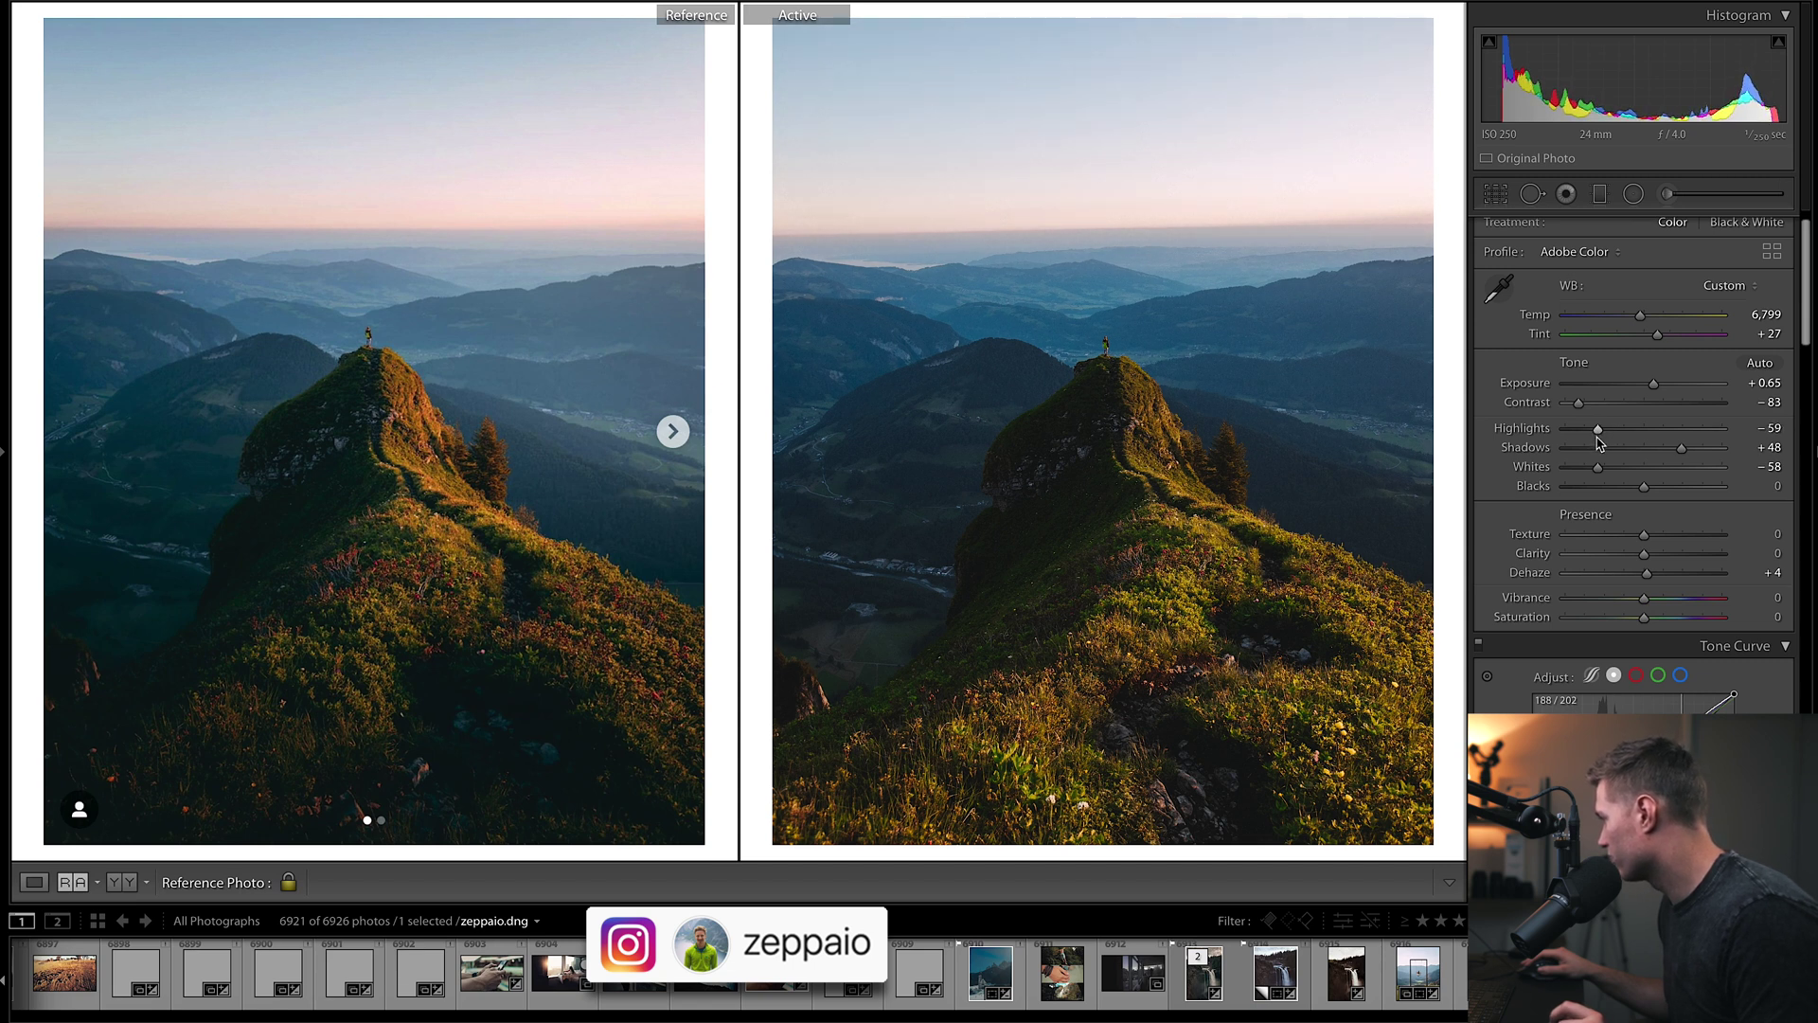
left_click_drag(1600, 467, 1648, 491)
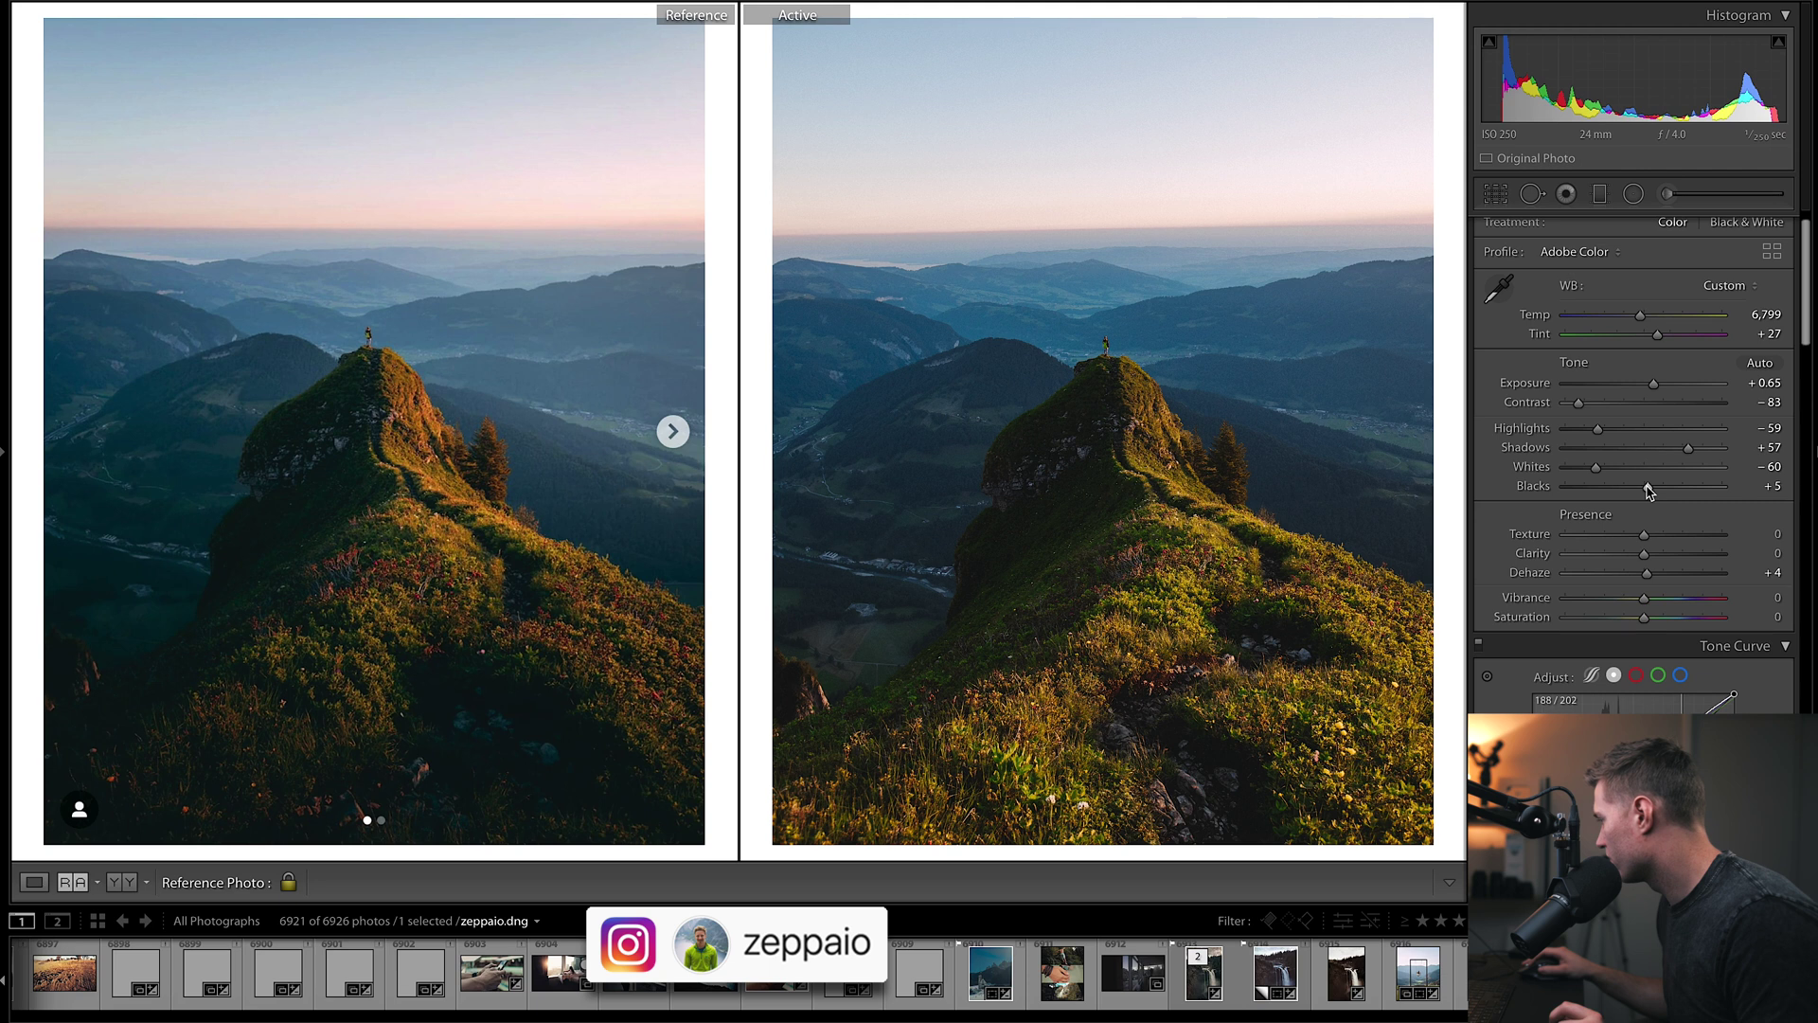
Set the color hues to Orange -6, Yellow -21, Green 0 and Blue -10, and the Yellow saturation to -4
scroll(1648, 491, "down", 10)
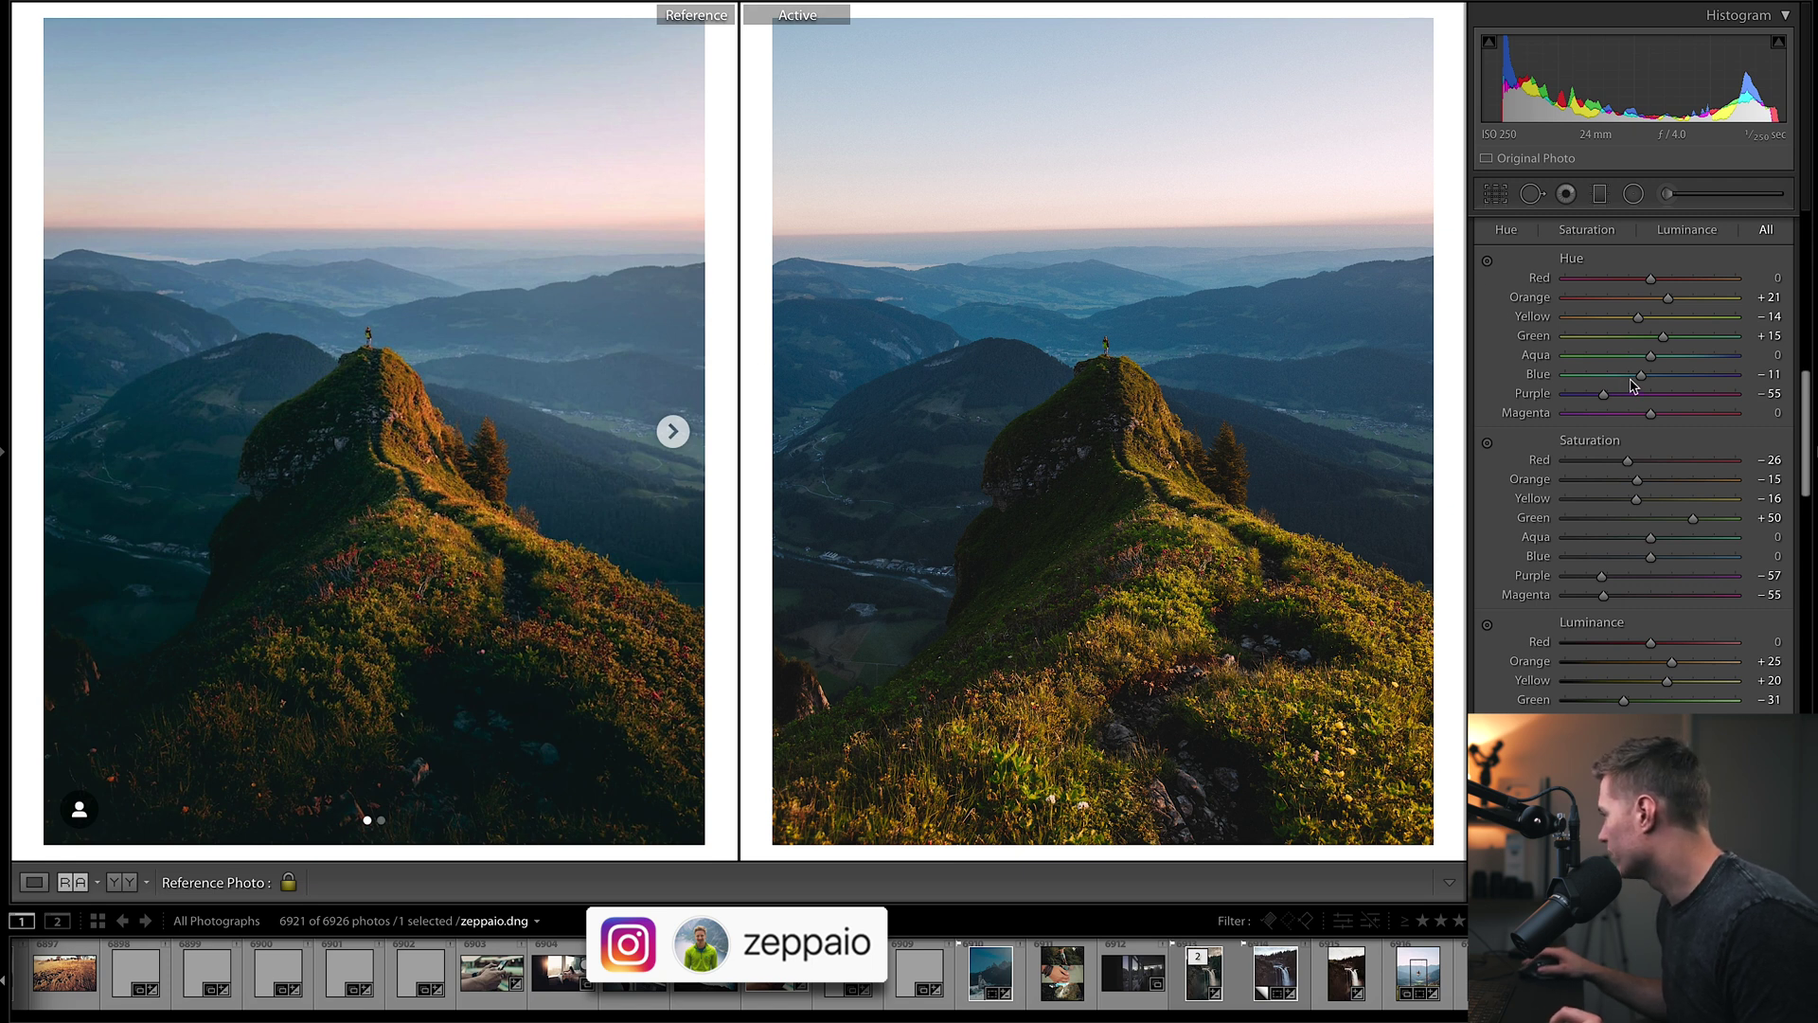
left_click_drag(1641, 376, 1641, 380)
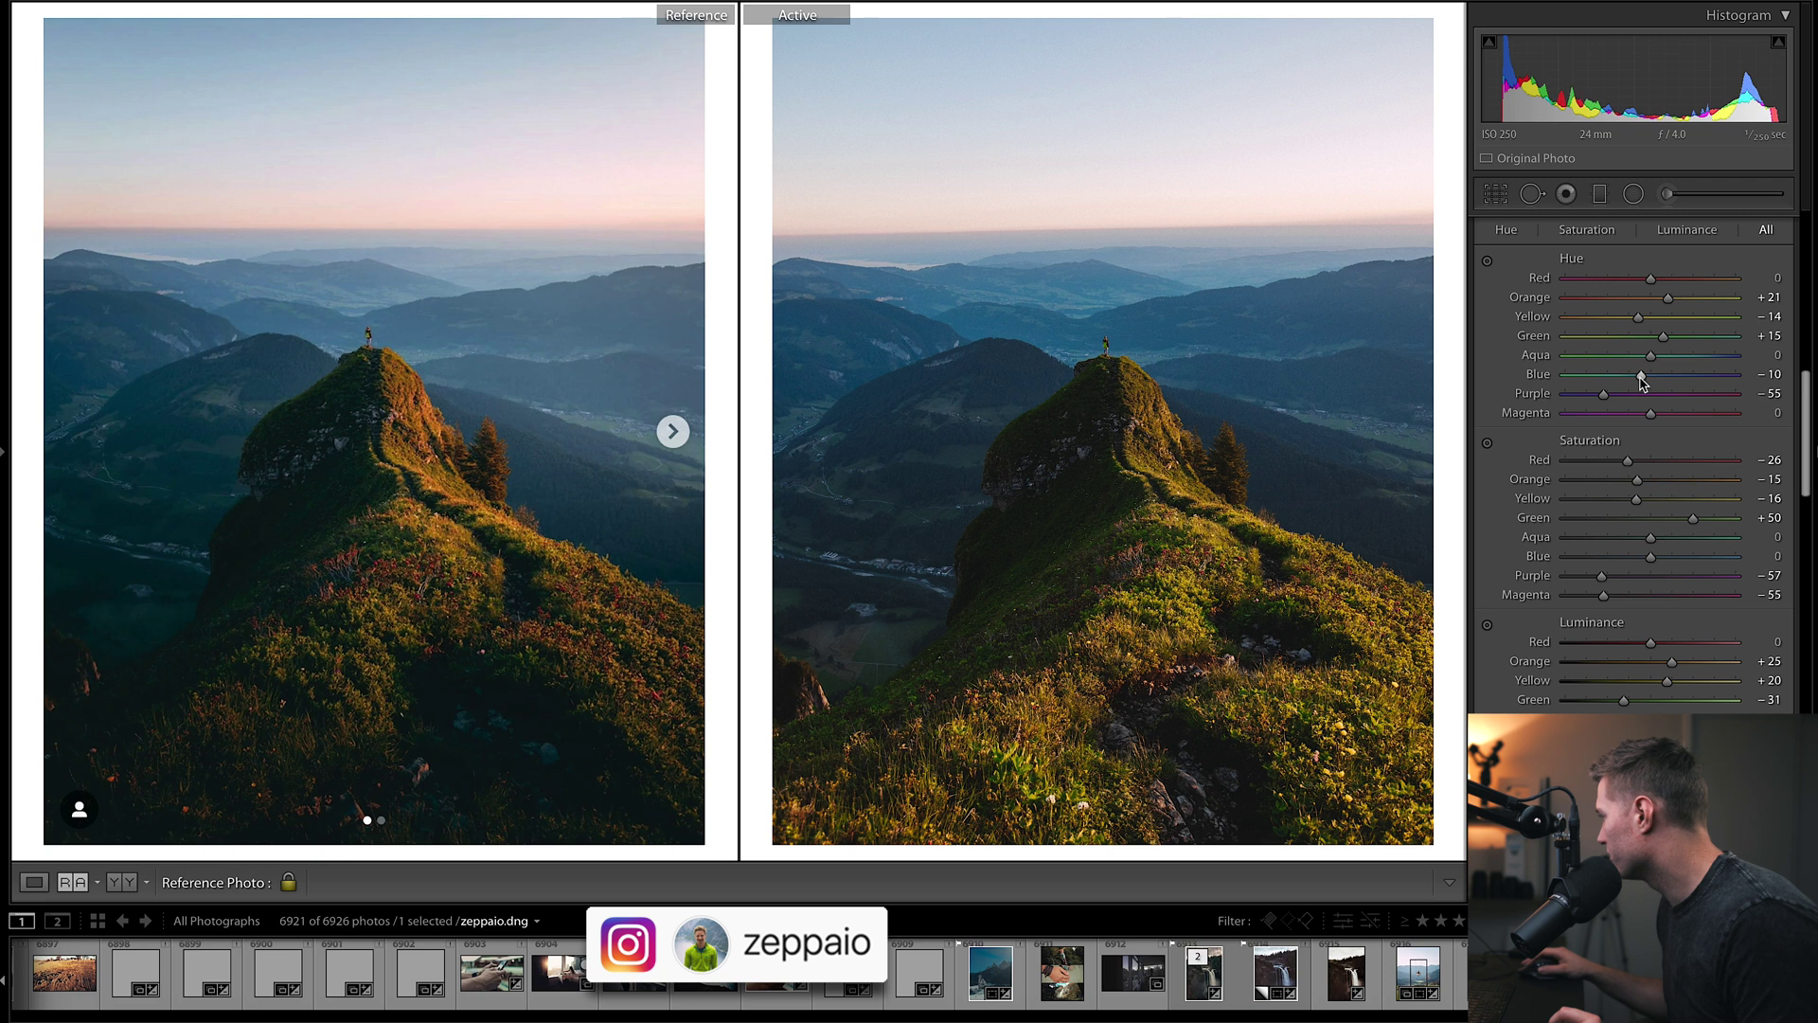
mouse_move(1668, 301)
left_mouse_down()
mouse_move(1605, 301)
mouse_move(1645, 303)
left_mouse_up()
double_click(1657, 336)
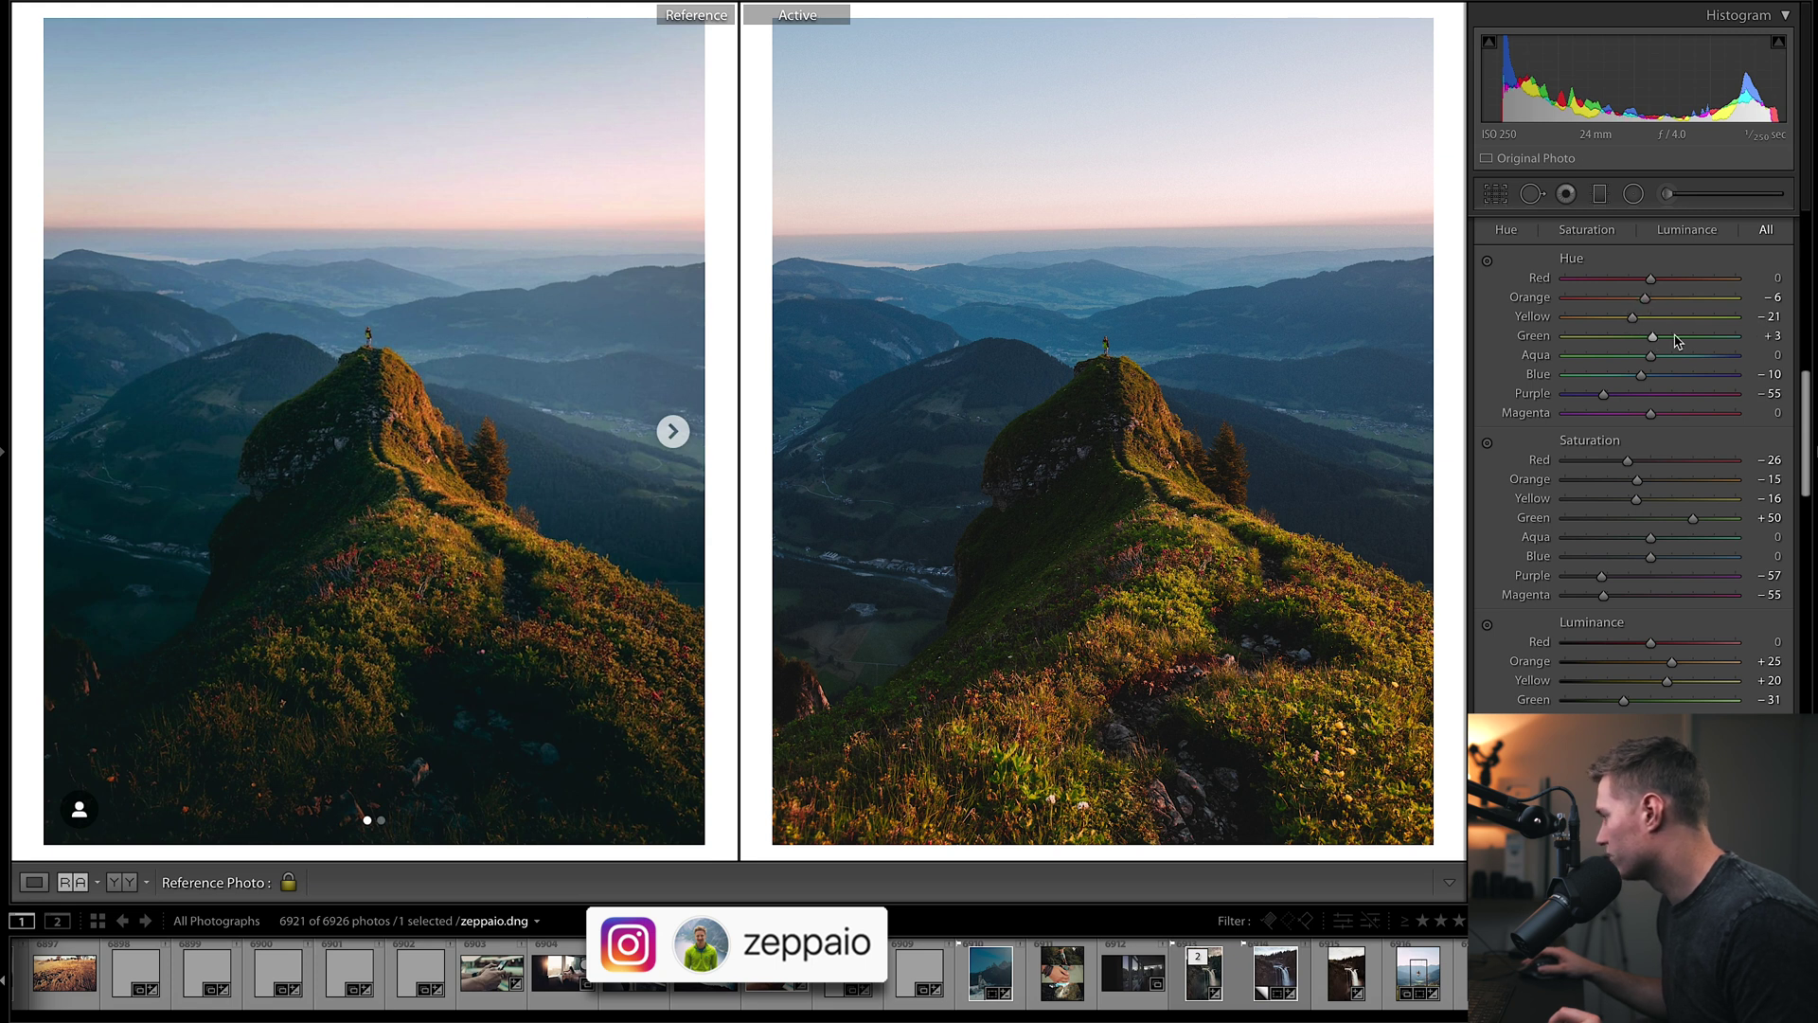
left_click_drag(1616, 337, 1627, 336)
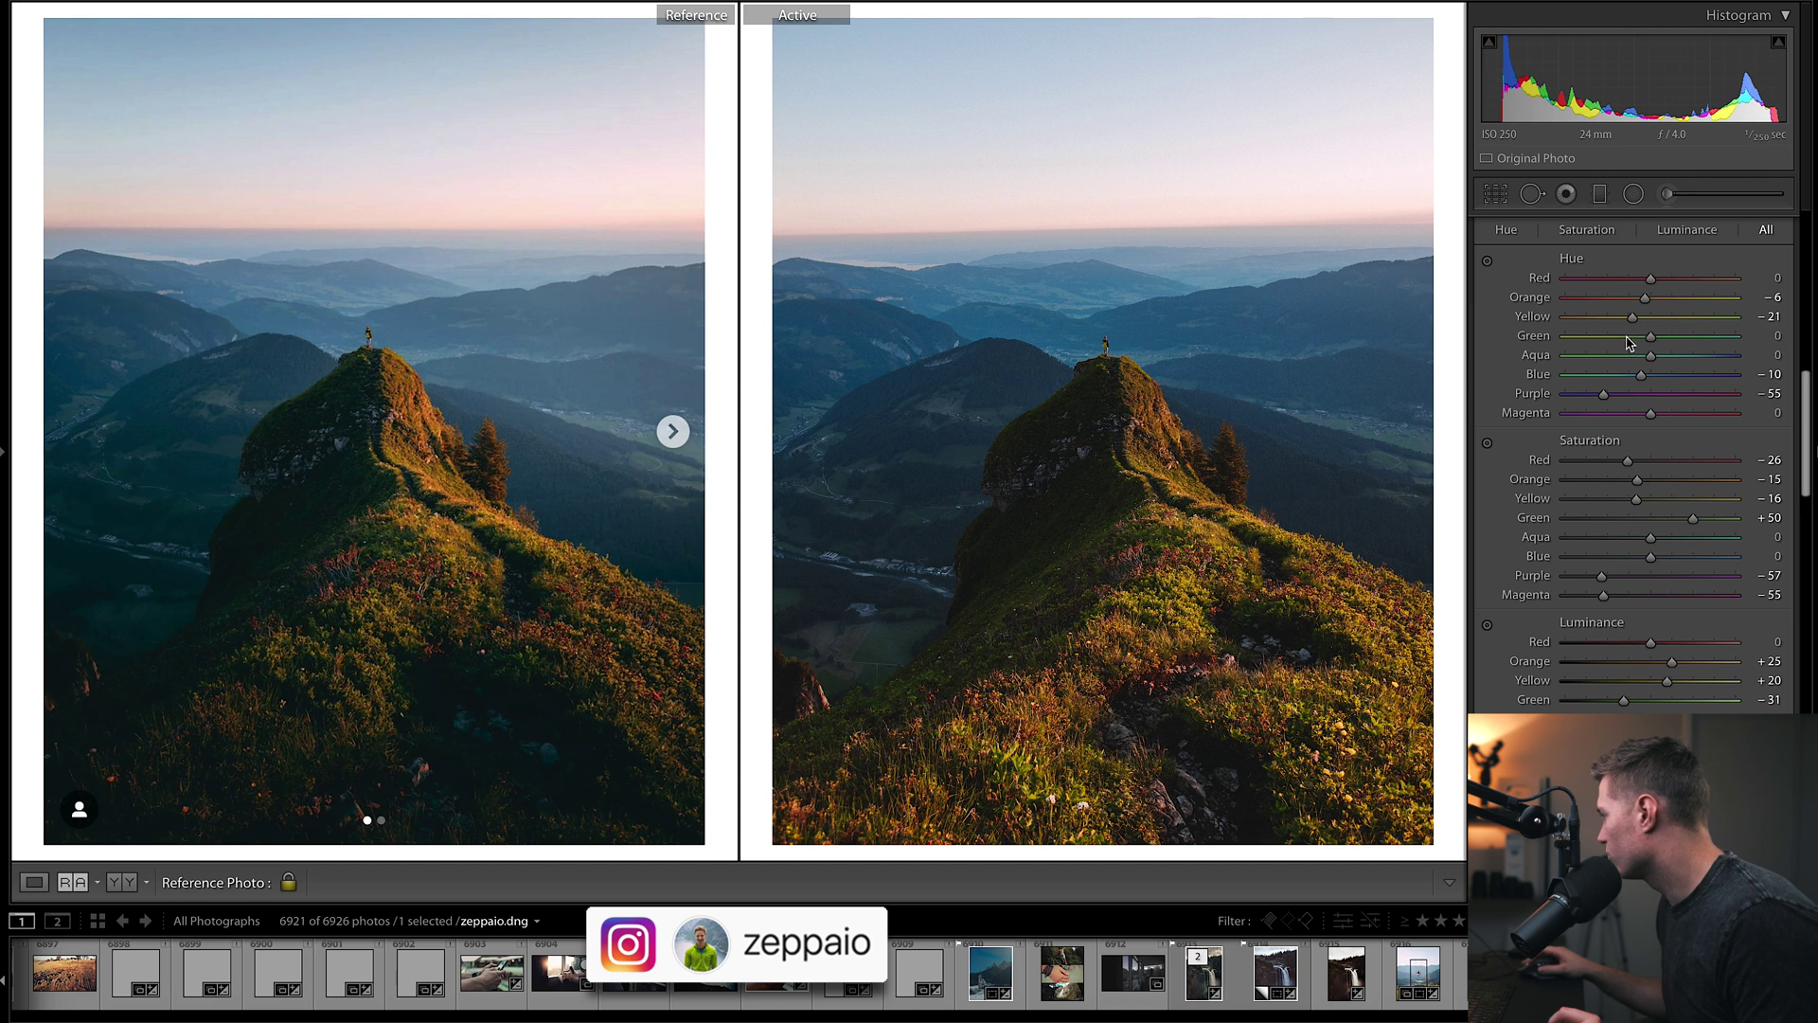
scroll(1777, 421, "down", 1)
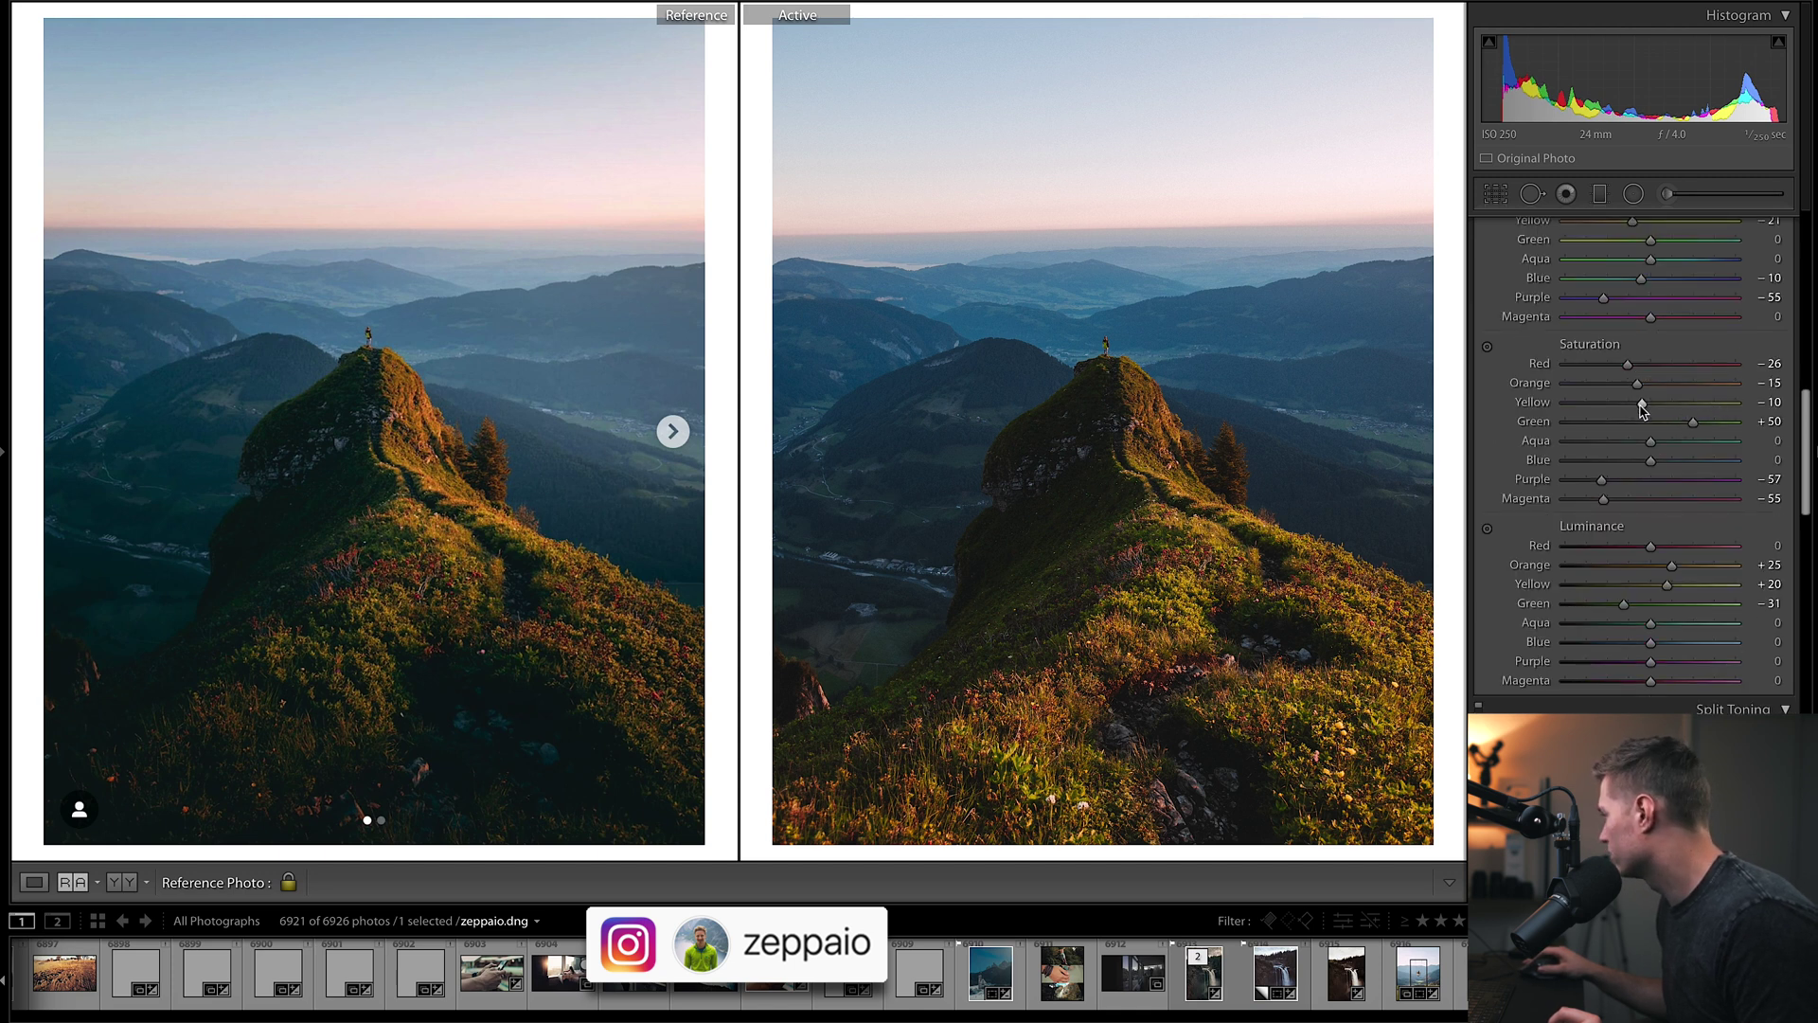
left_click_drag(1642, 409, 1645, 409)
Tint the shadows with split toning at Hue 218 and Saturation 15
scroll(1633, 464, "down", 5)
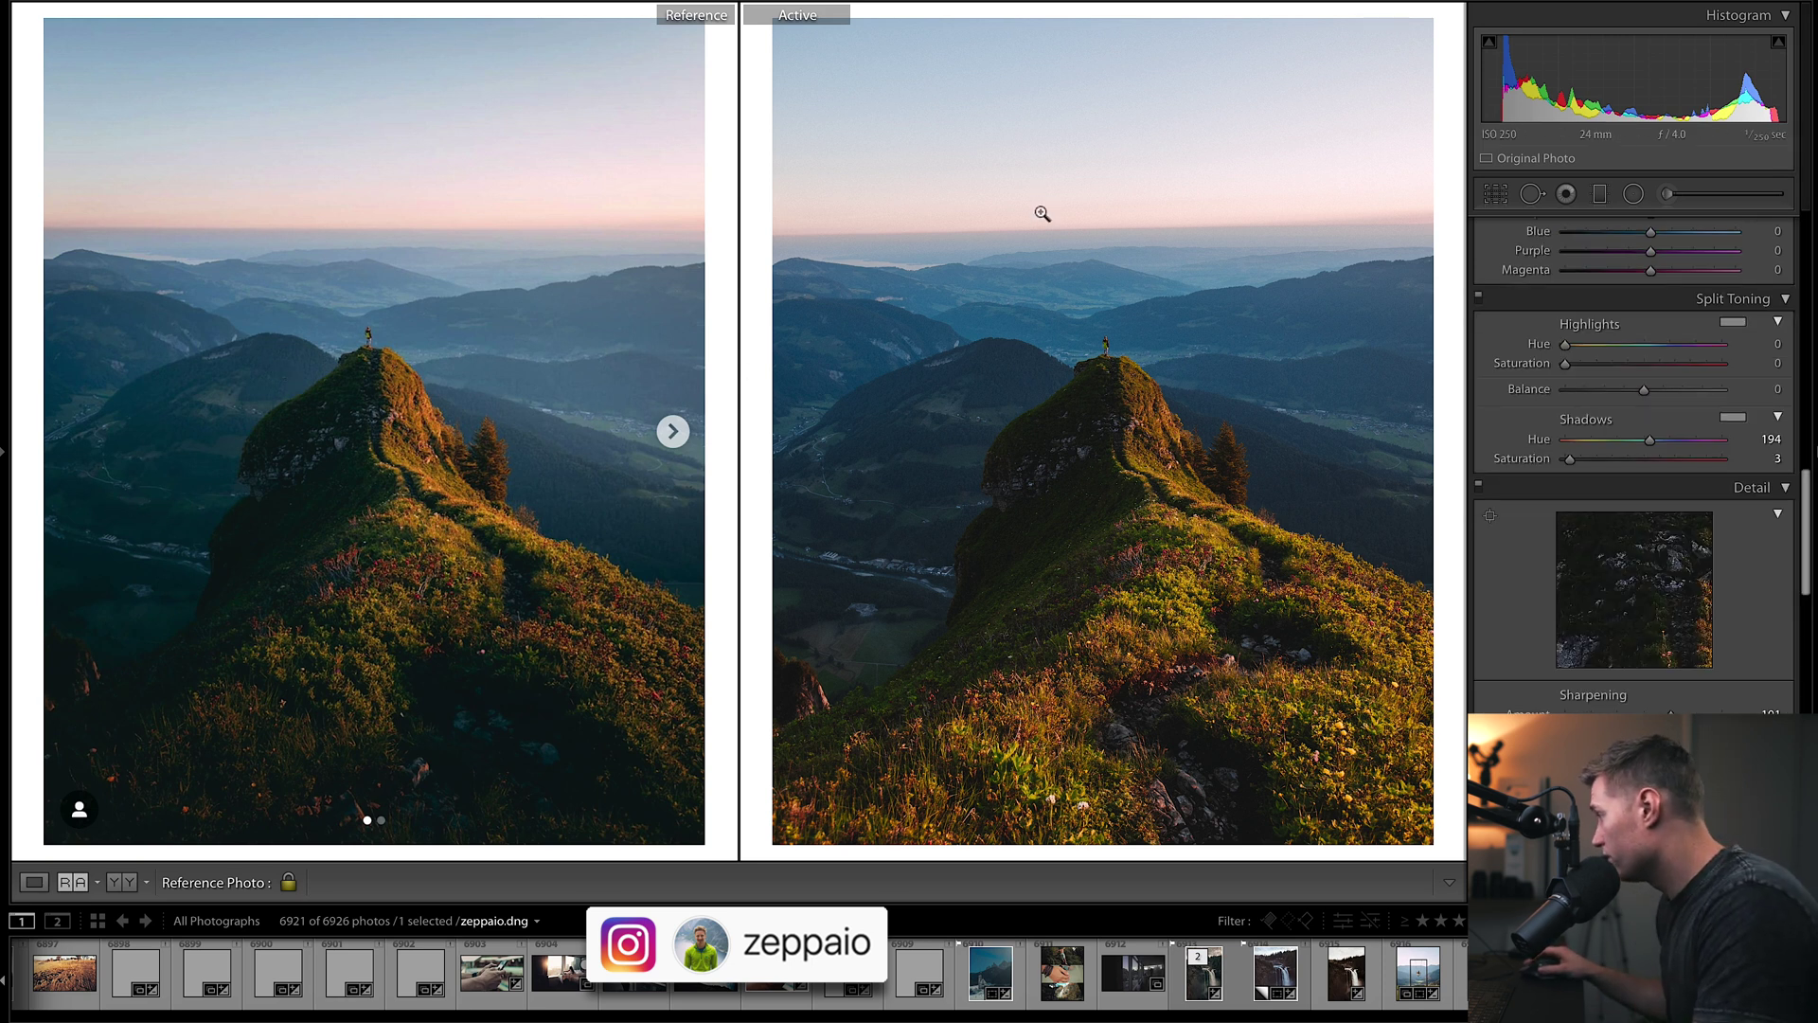
left_click_drag(1648, 442, 1657, 447)
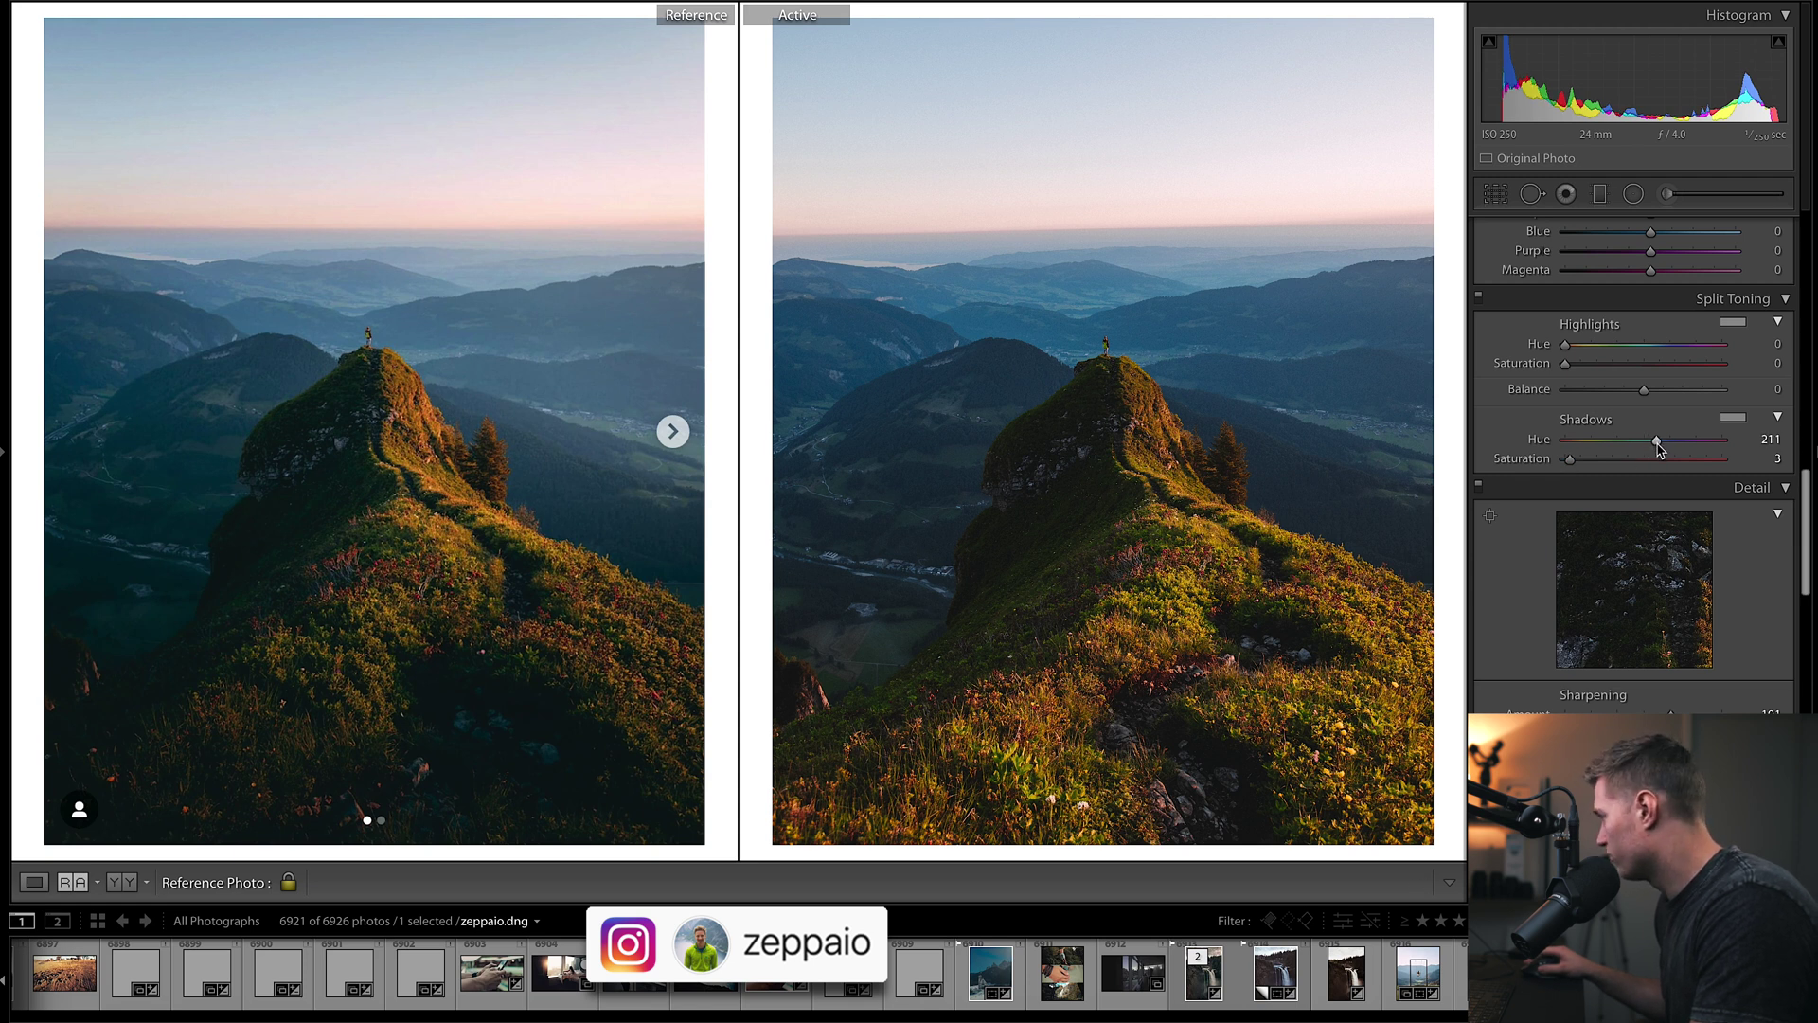
left_click_drag(1660, 448, 1592, 462)
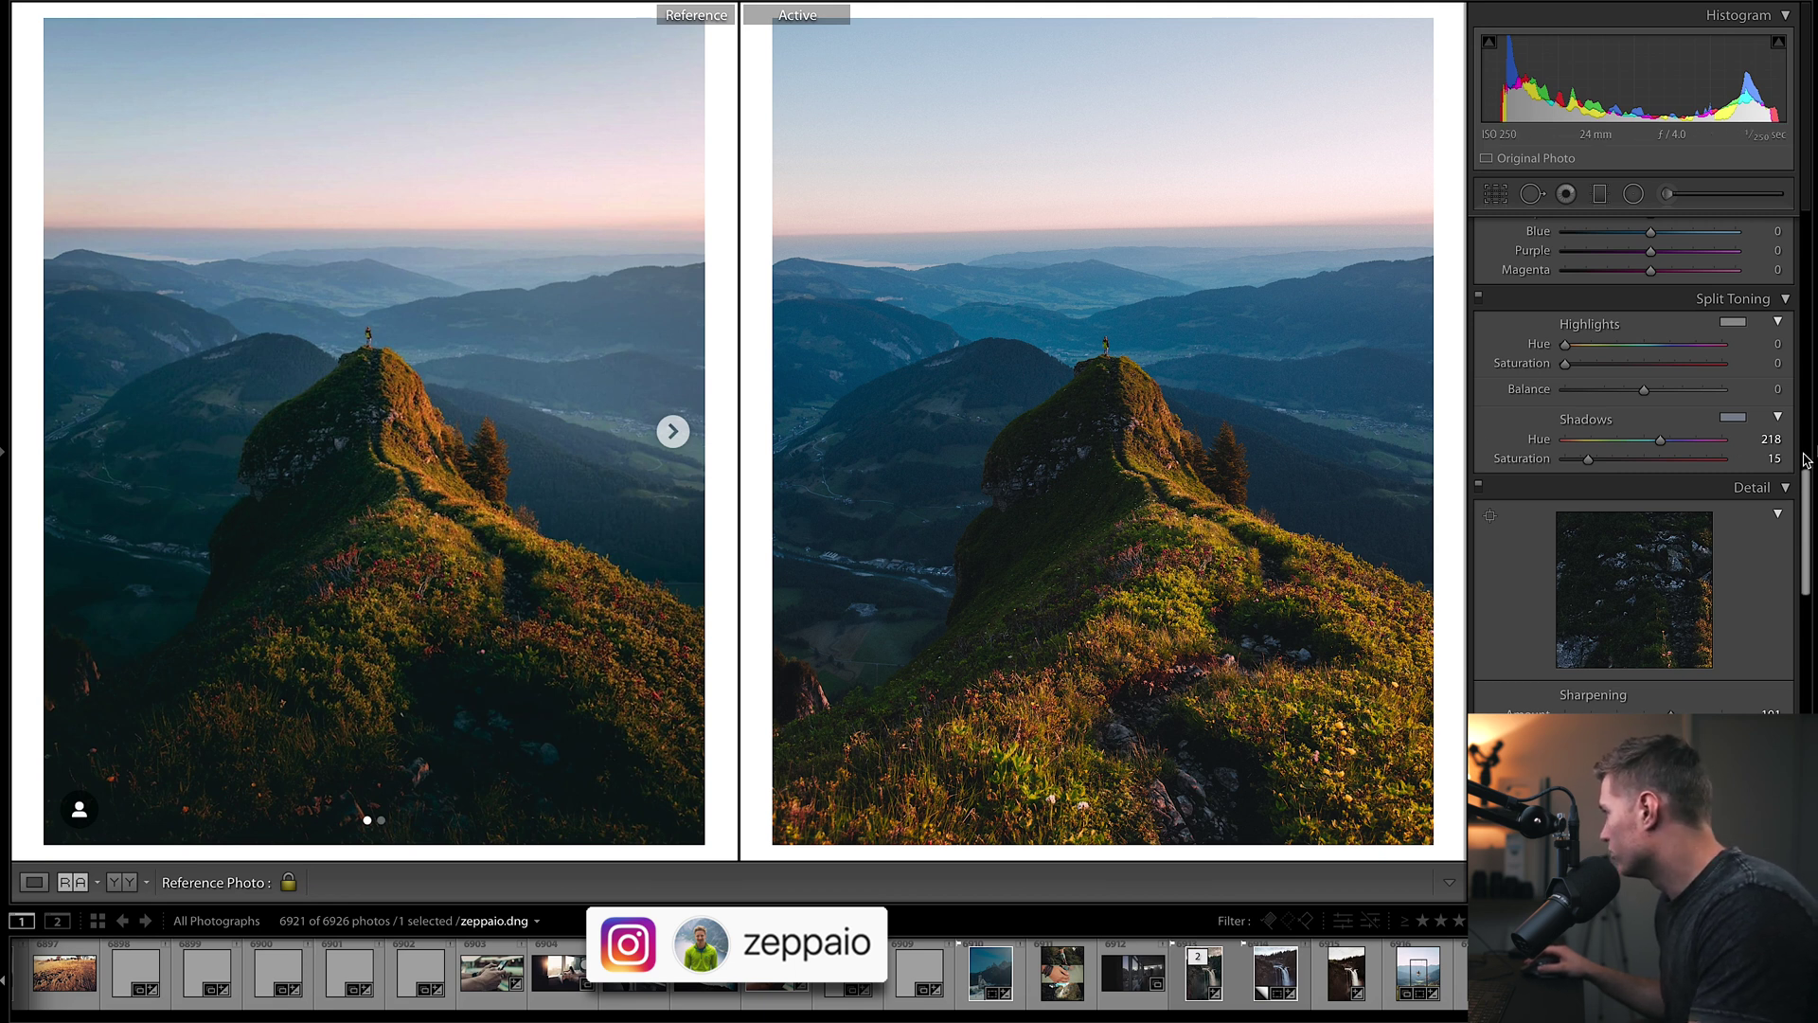
Set the color saturation to Blue -36, Orange -5 and Yellow -3, and reset the Orange and Yellow luminance to 0
scroll(1684, 432, "up", 5)
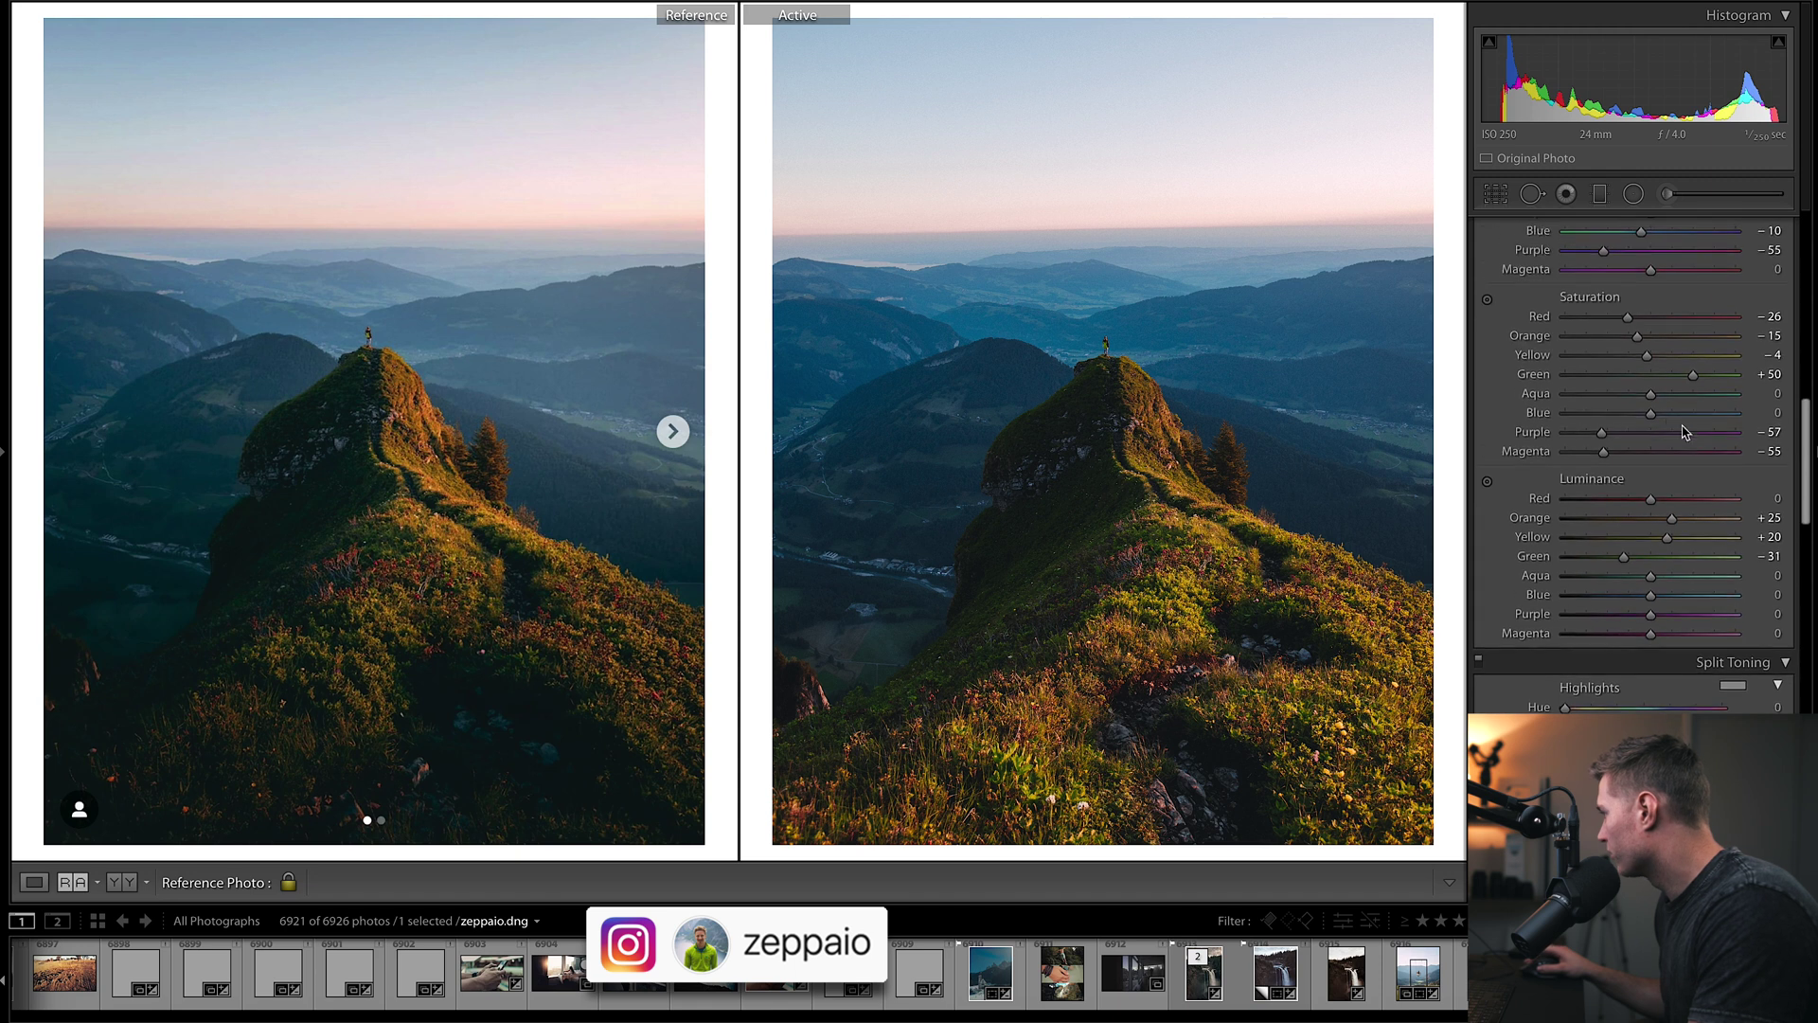
left_click_drag(1626, 414, 1621, 418)
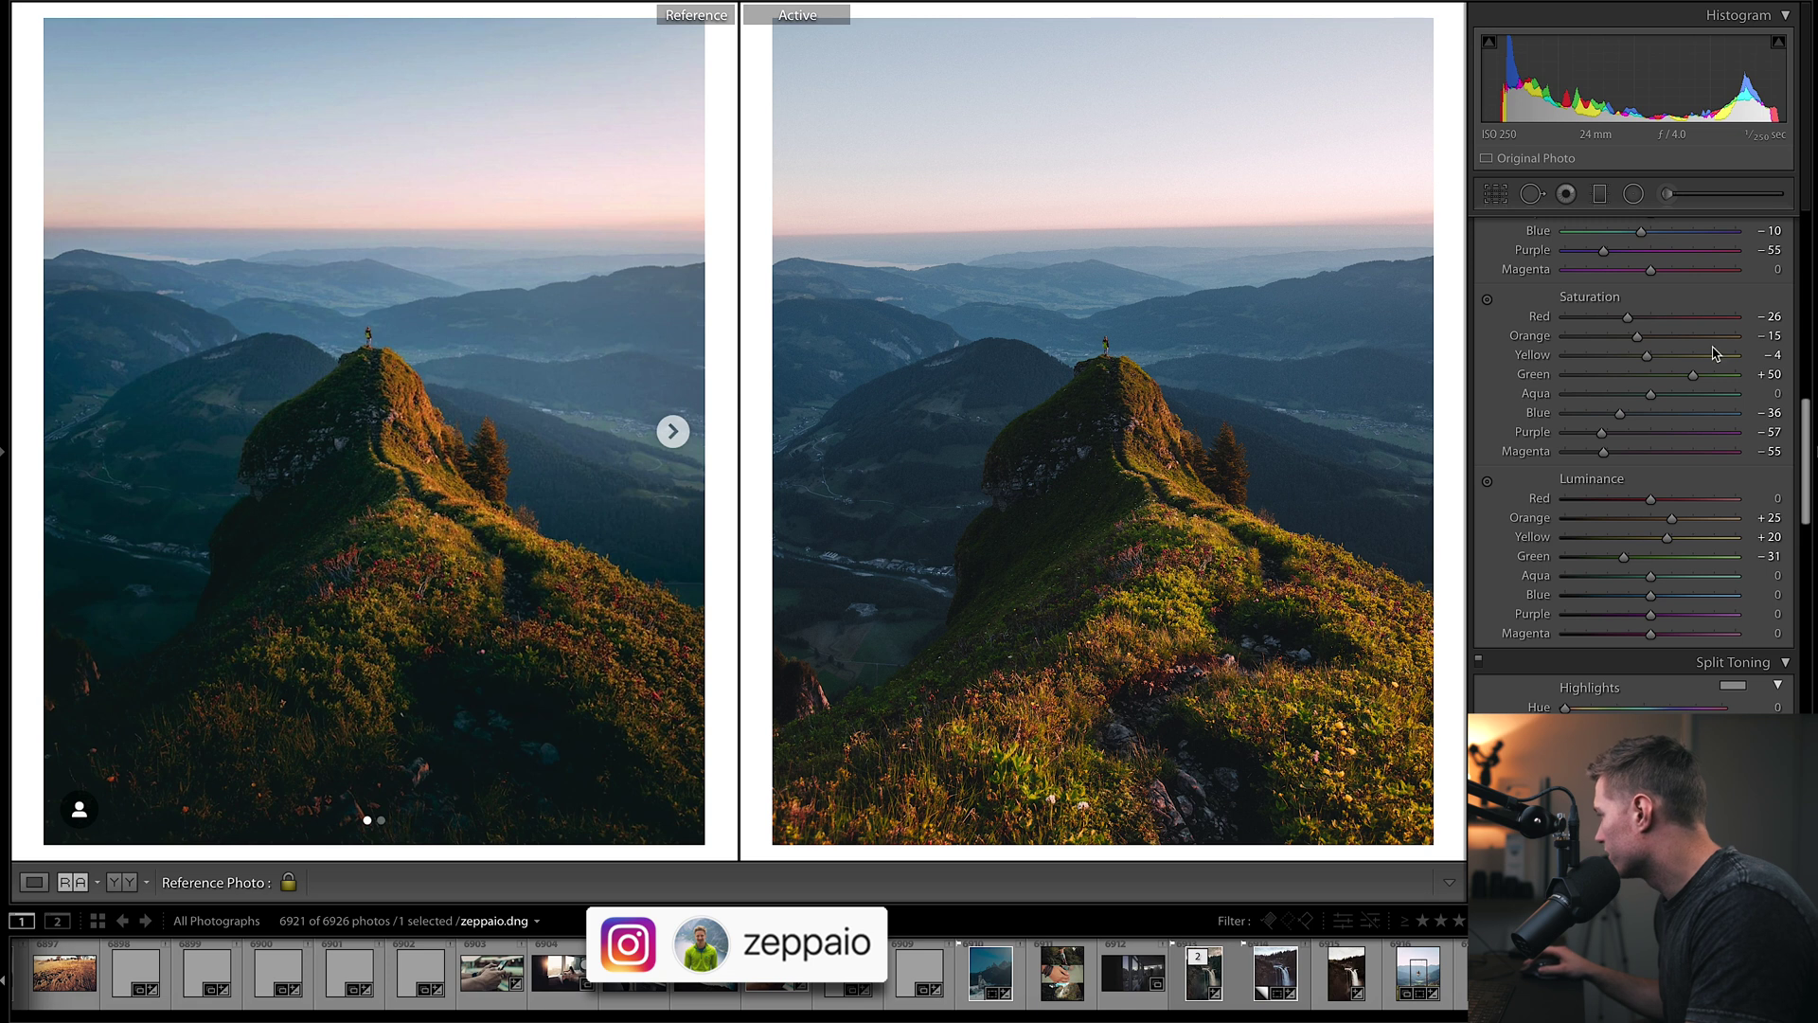
double_click(1672, 520)
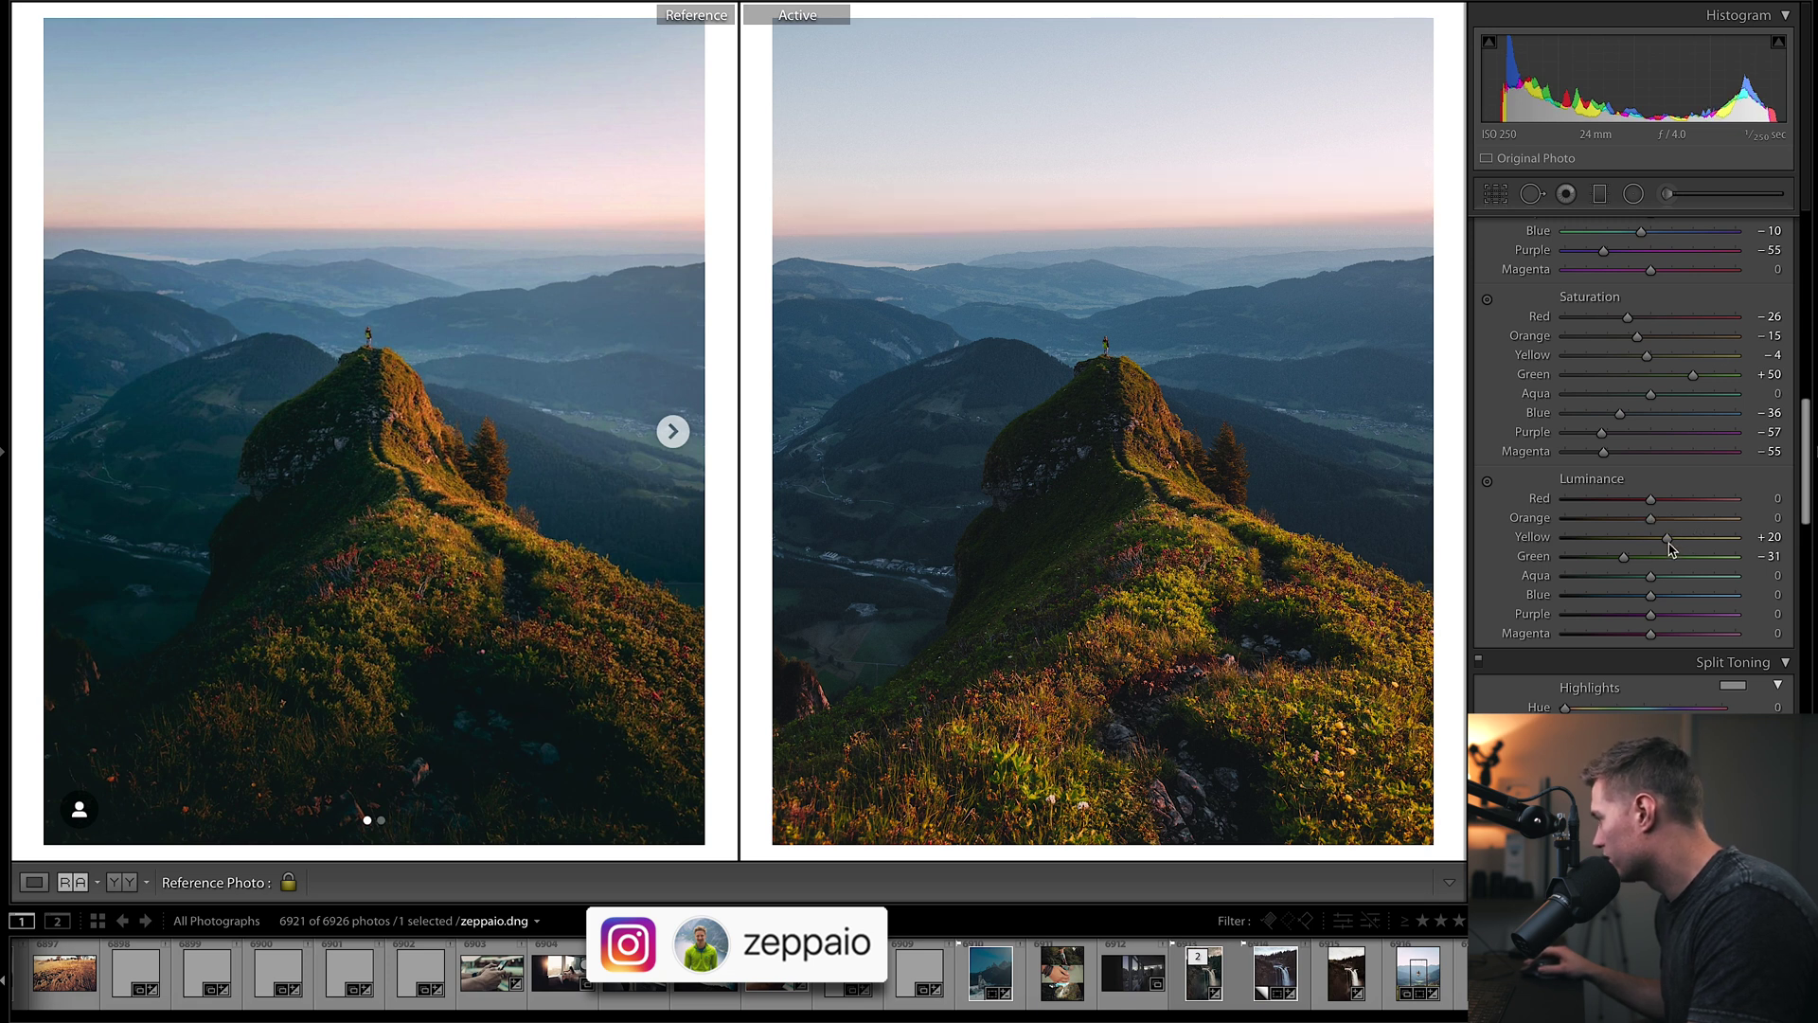
double_click(1669, 538)
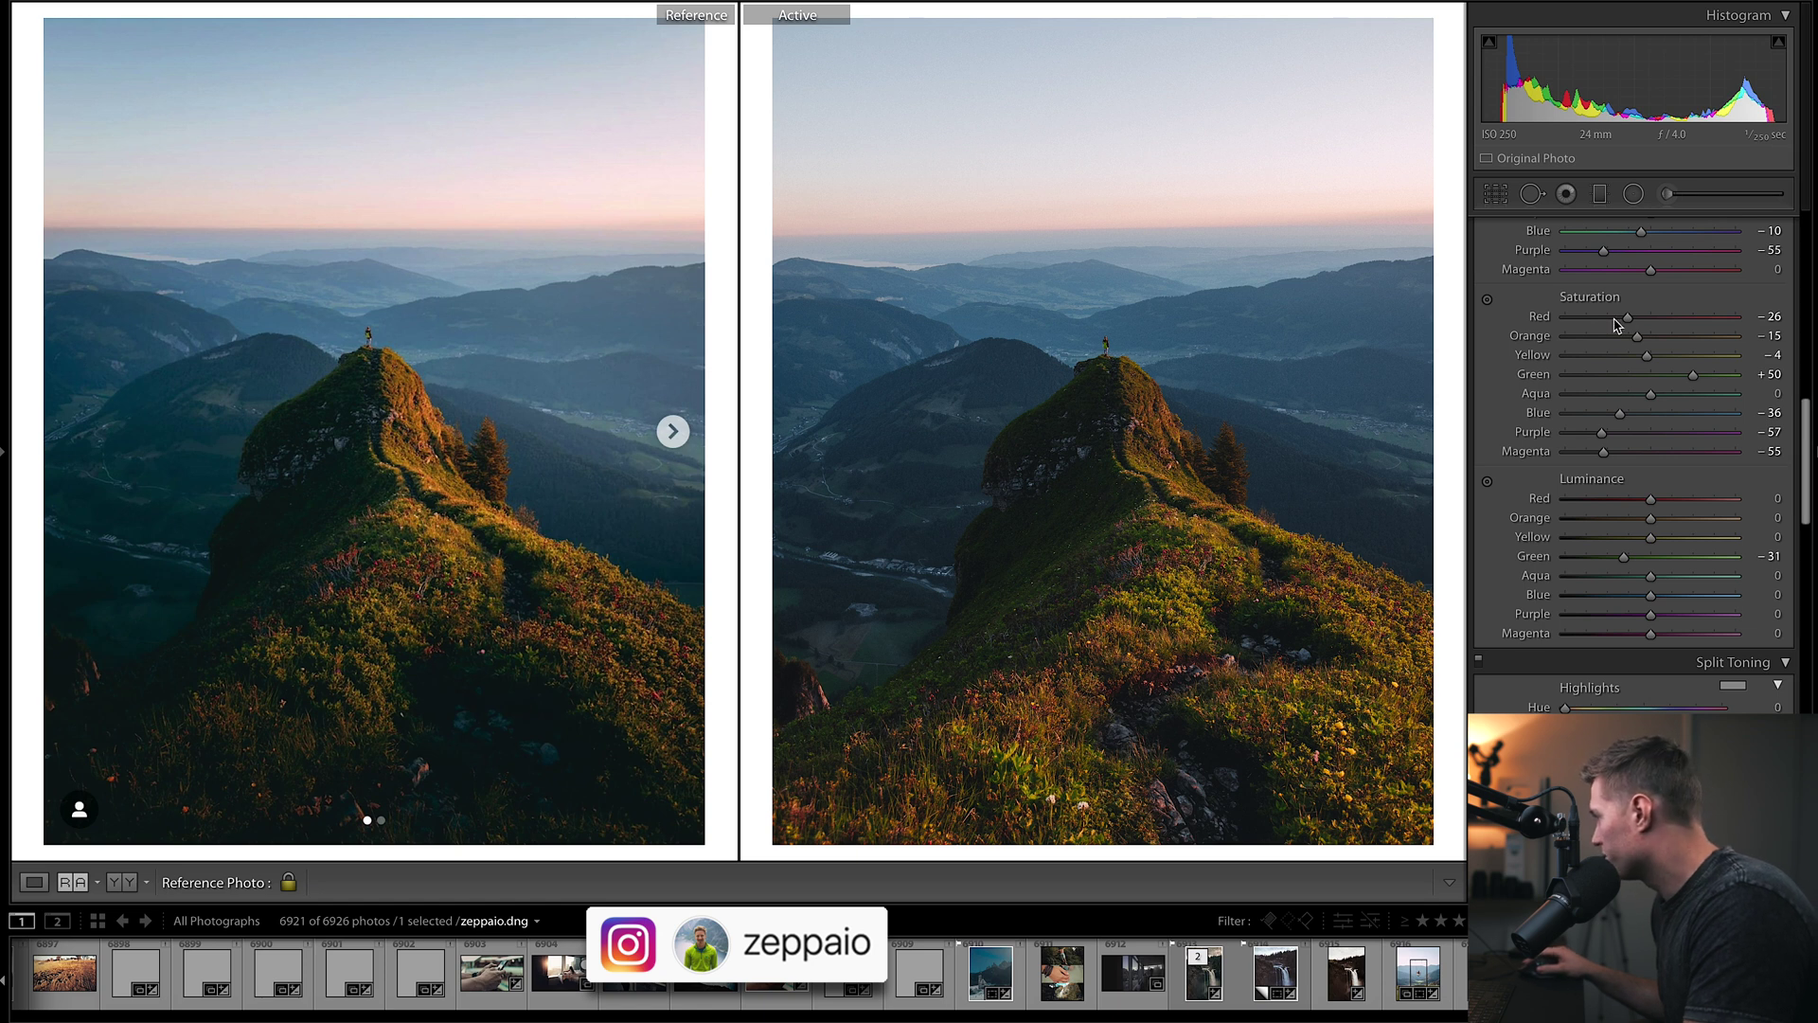
left_click_drag(1632, 336, 1637, 336)
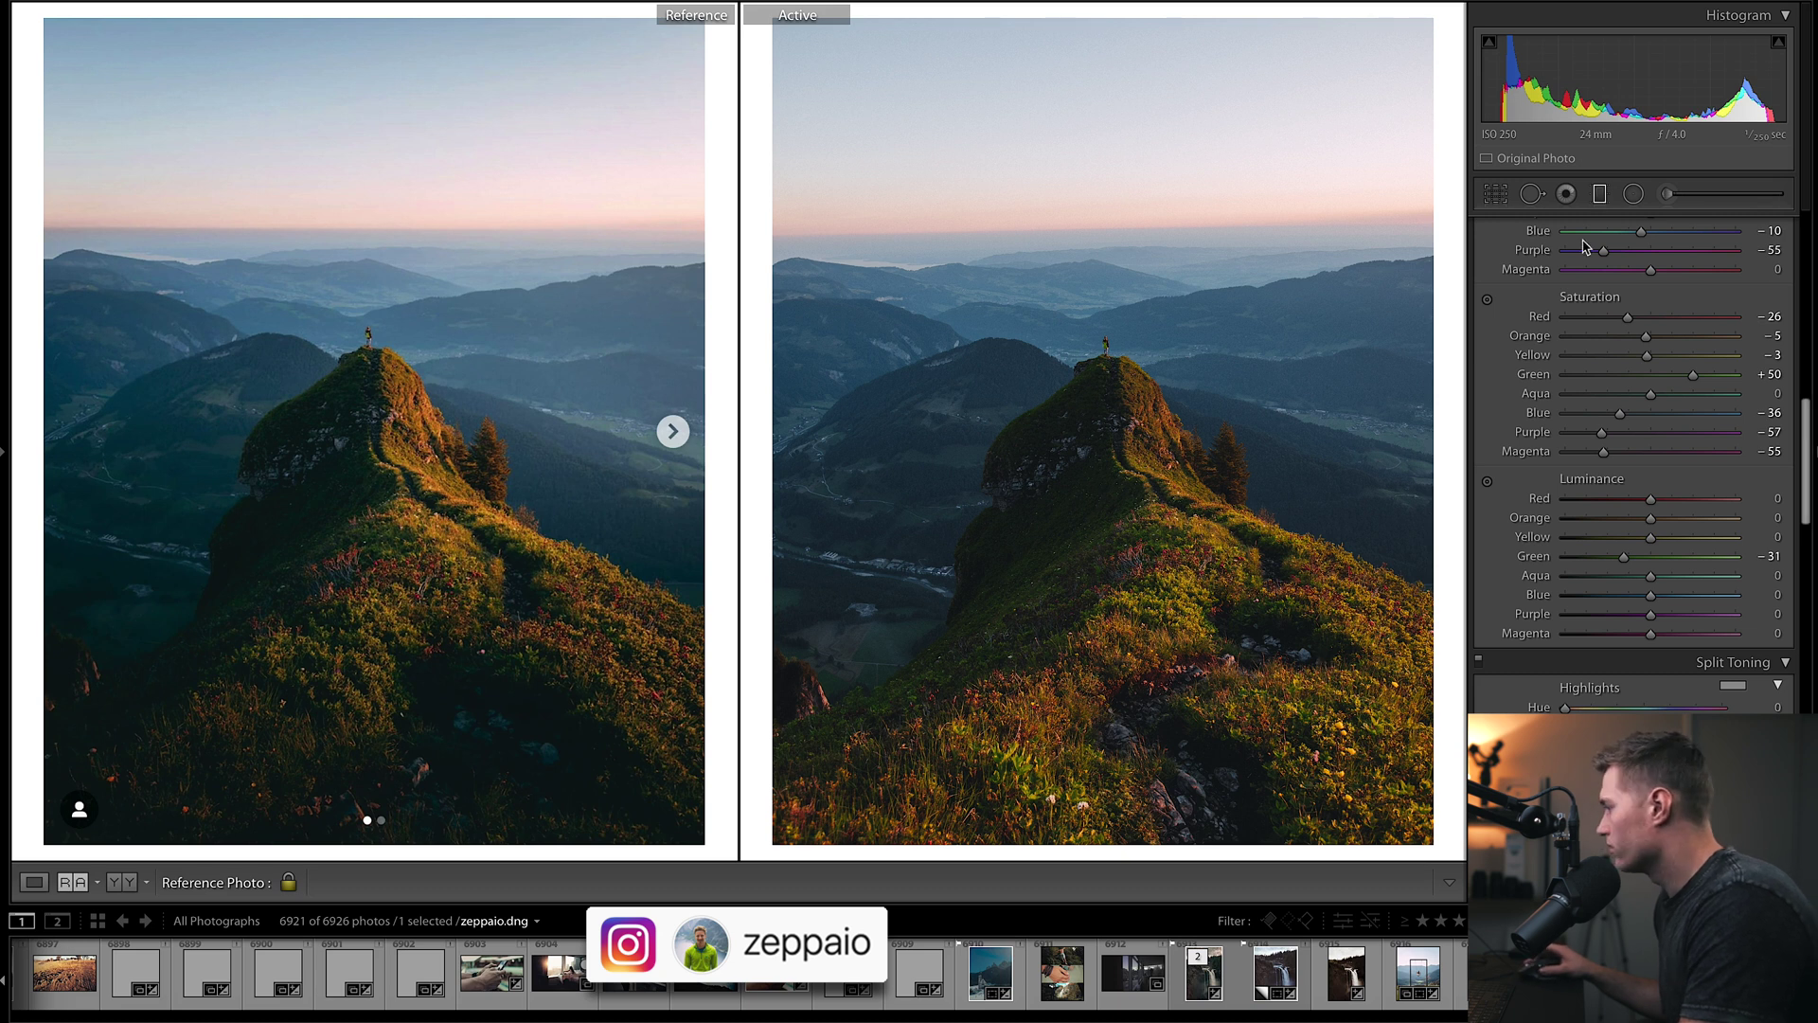
Select the existing graduated filter on the foreground slope and lower its Exposure to -1.27
key("m")
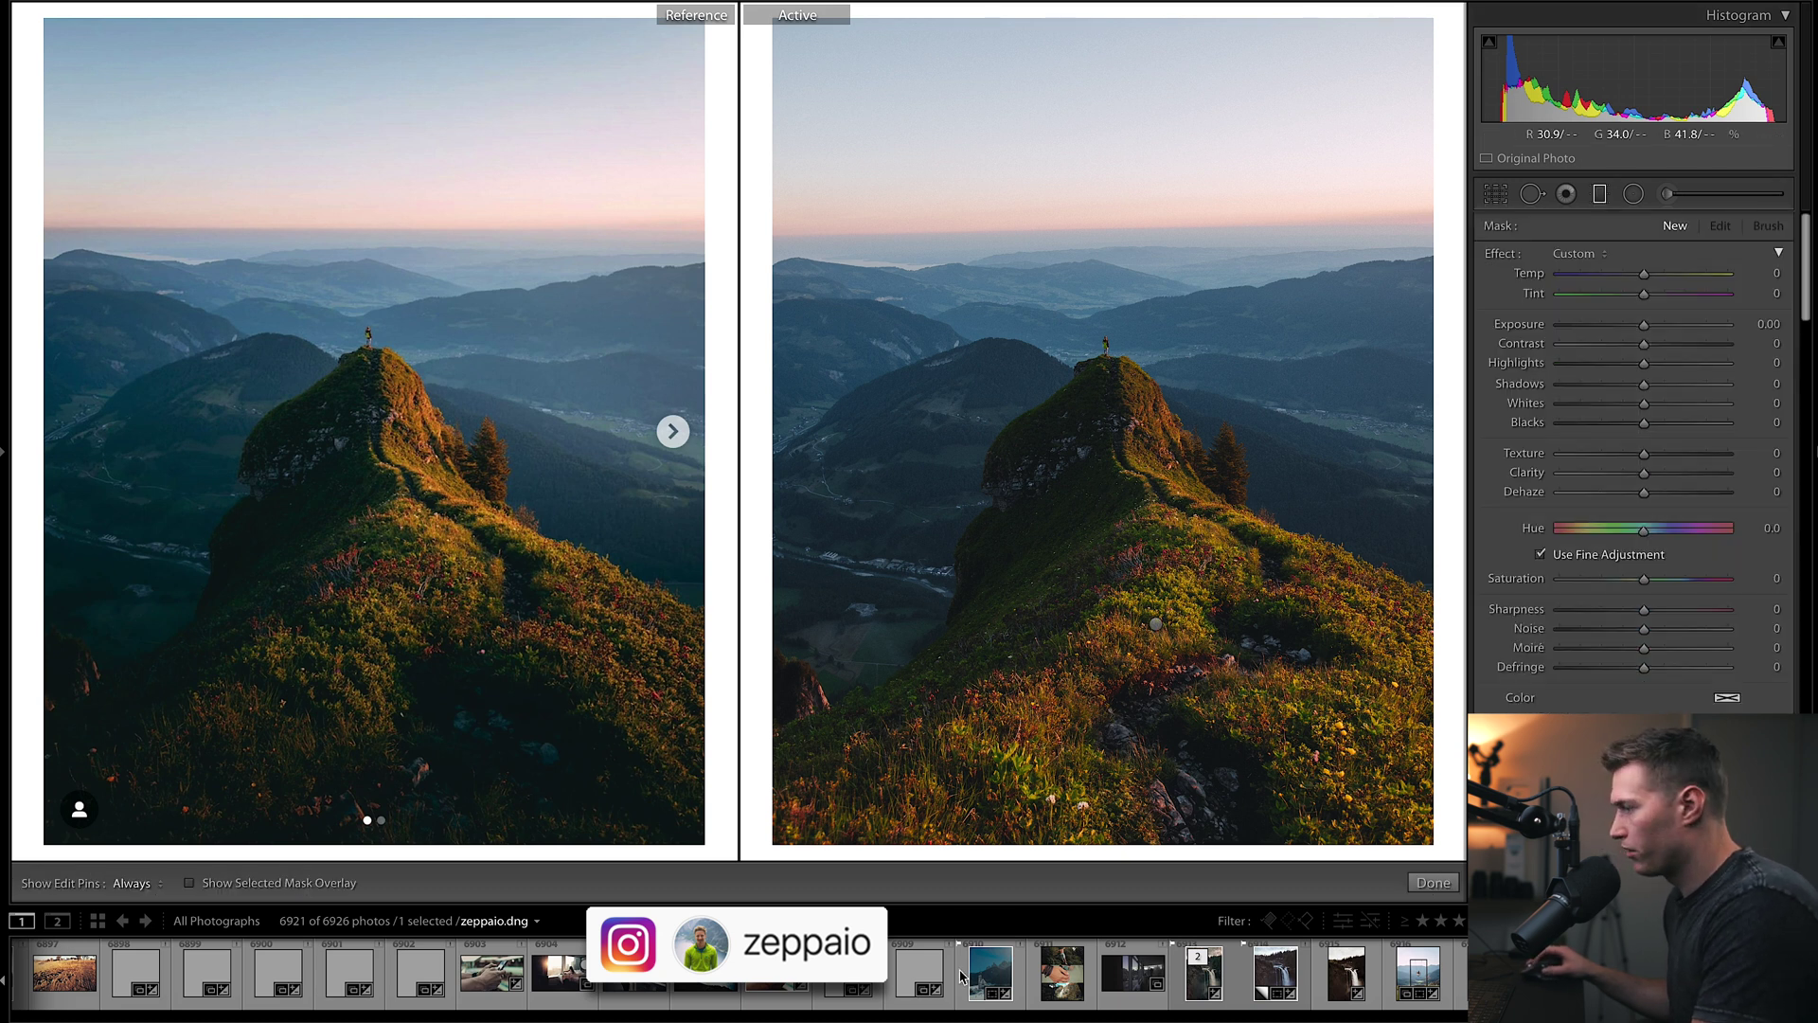
left_click(1149, 627)
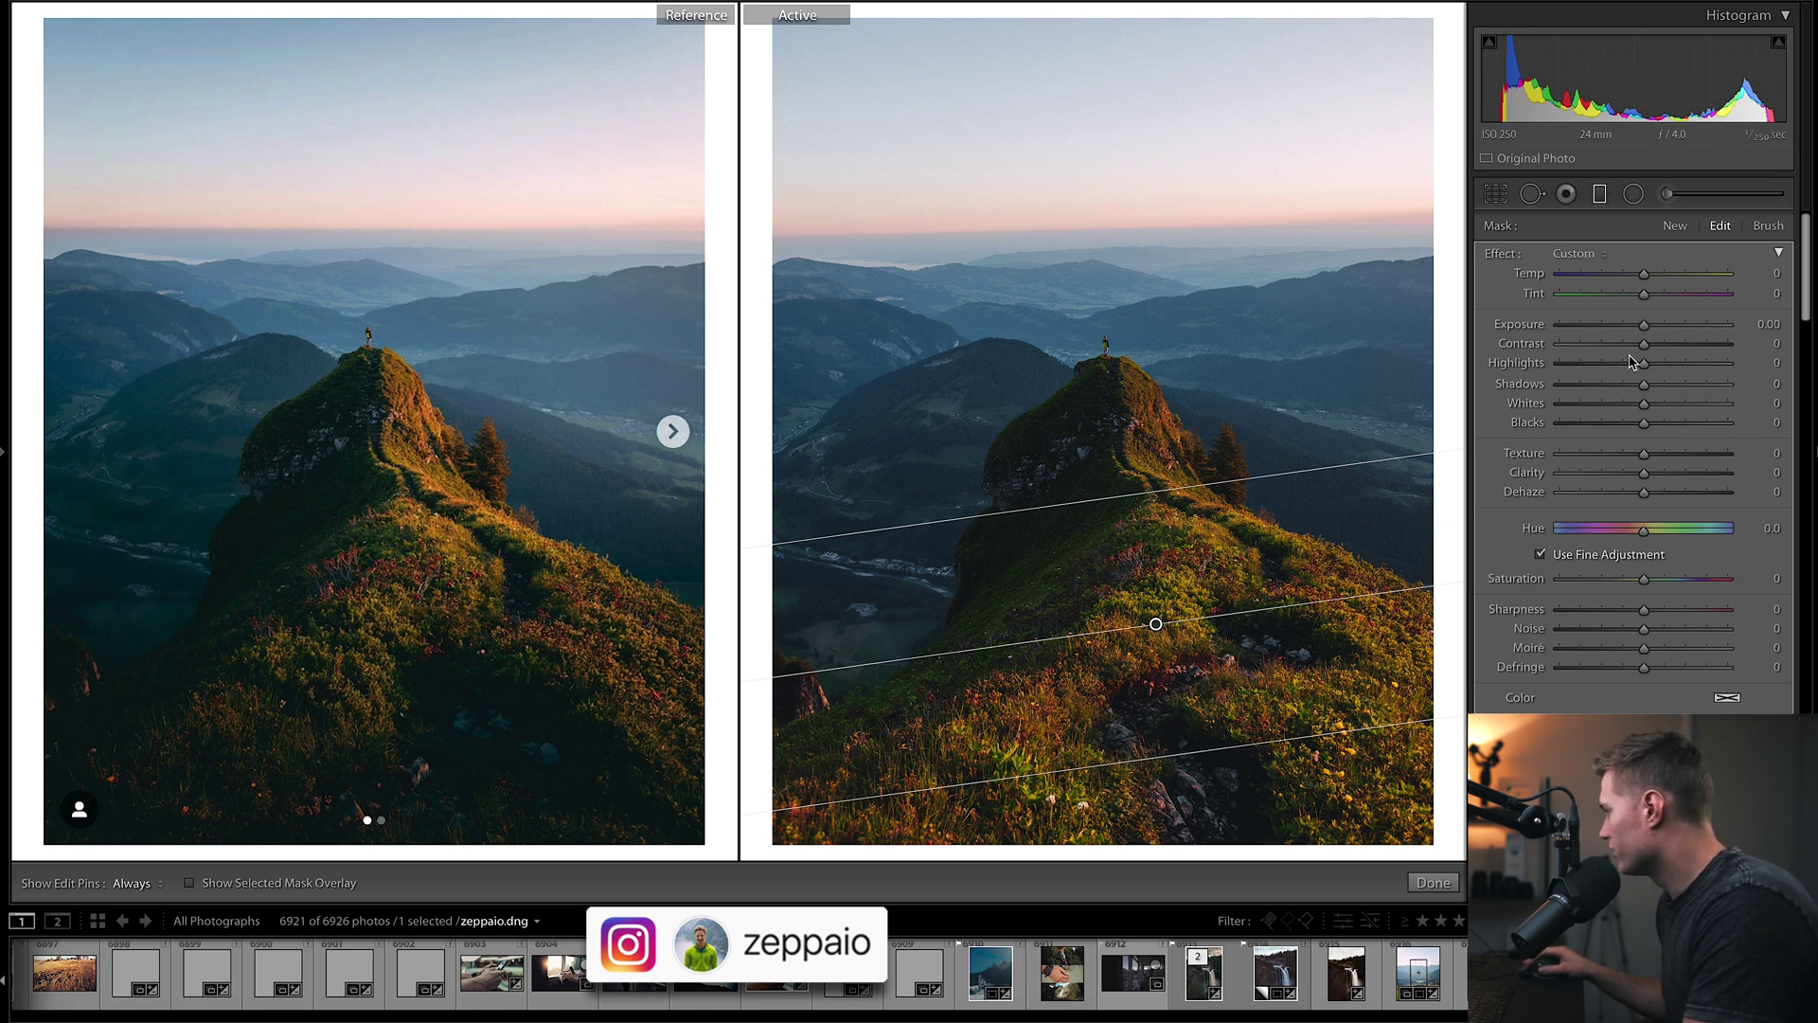
left_click_drag(1645, 326, 1620, 333)
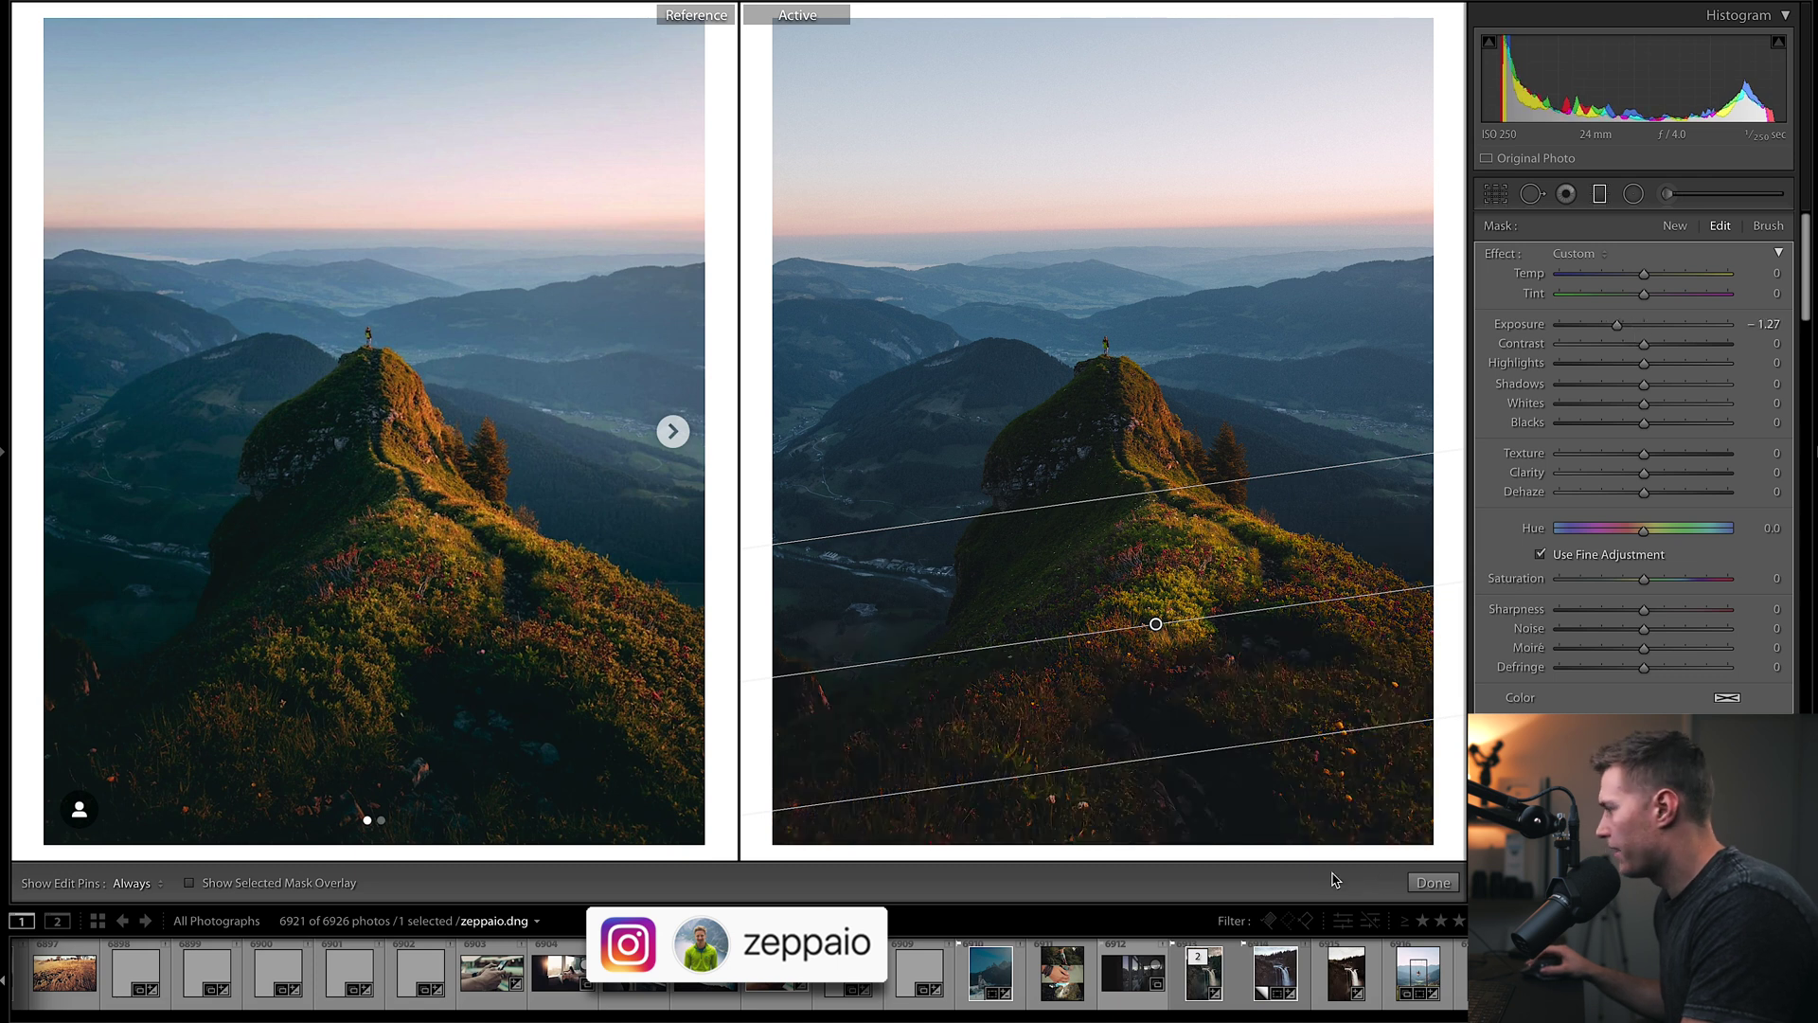
mouse_move(1151, 5)
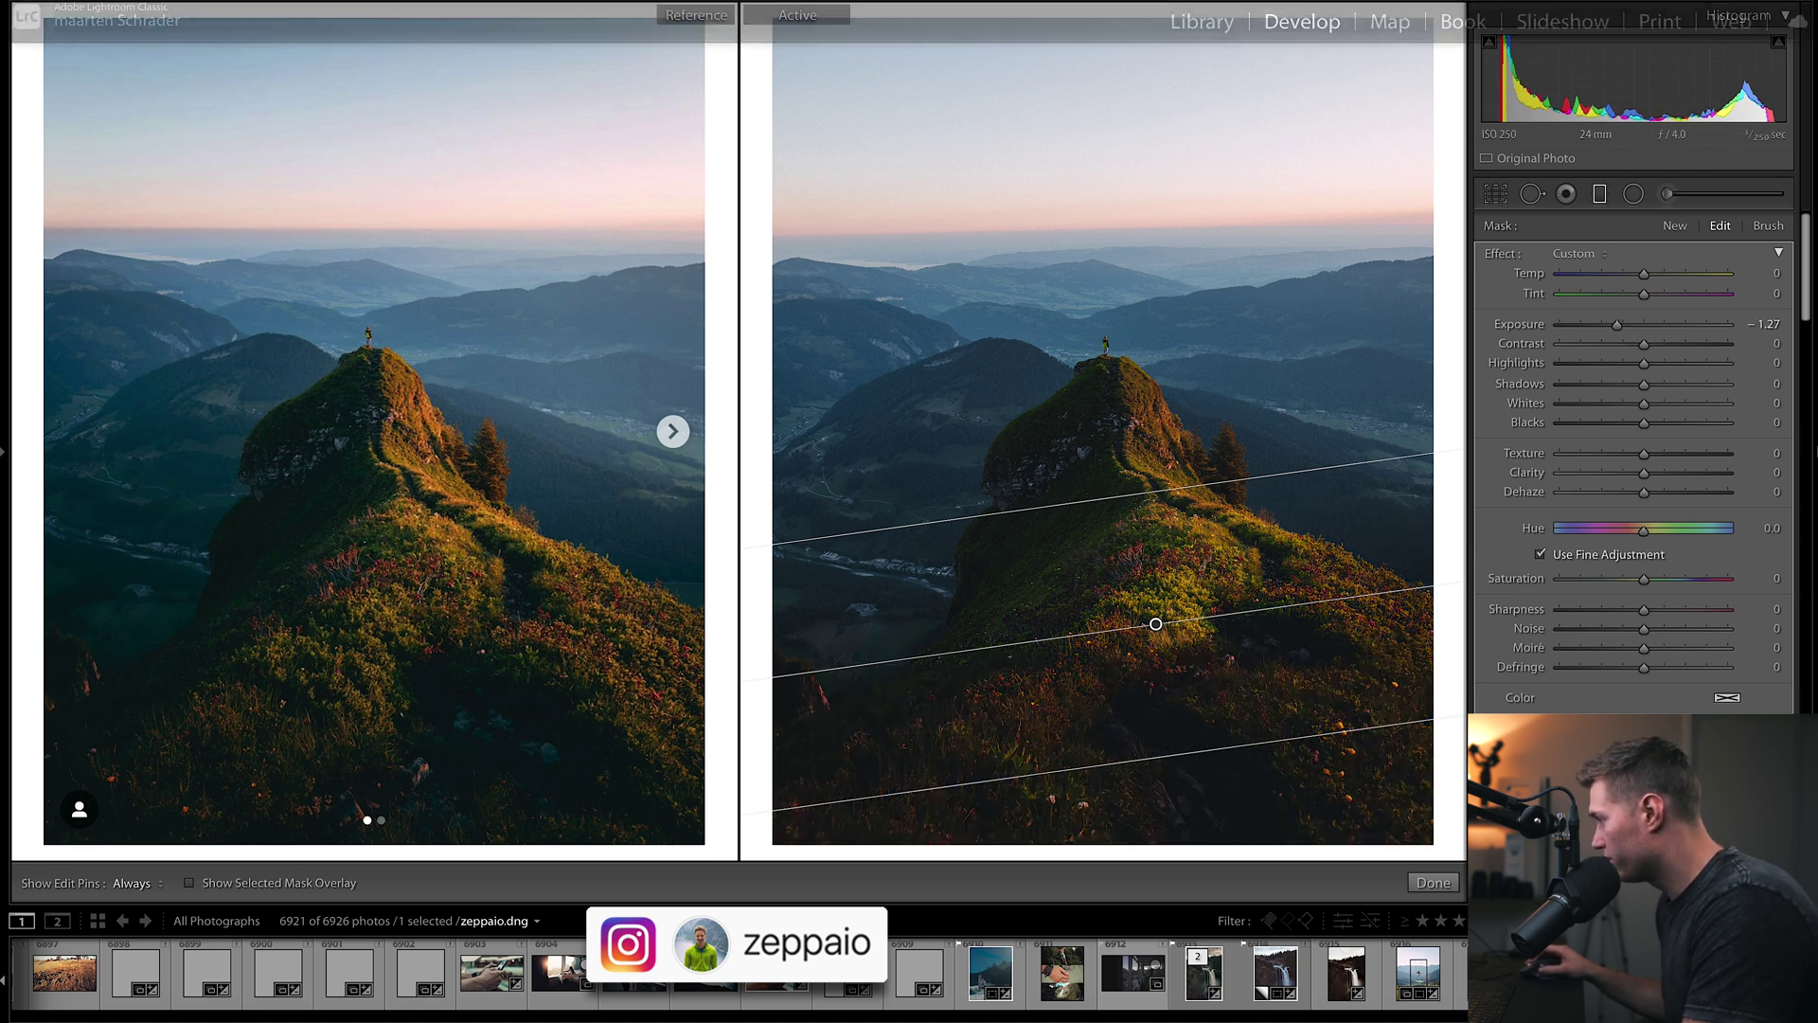
Add an Adjustment Brush spot on the sunlit part of the foreground slope and raise its Exposure to 0.89
left_click(1667, 194)
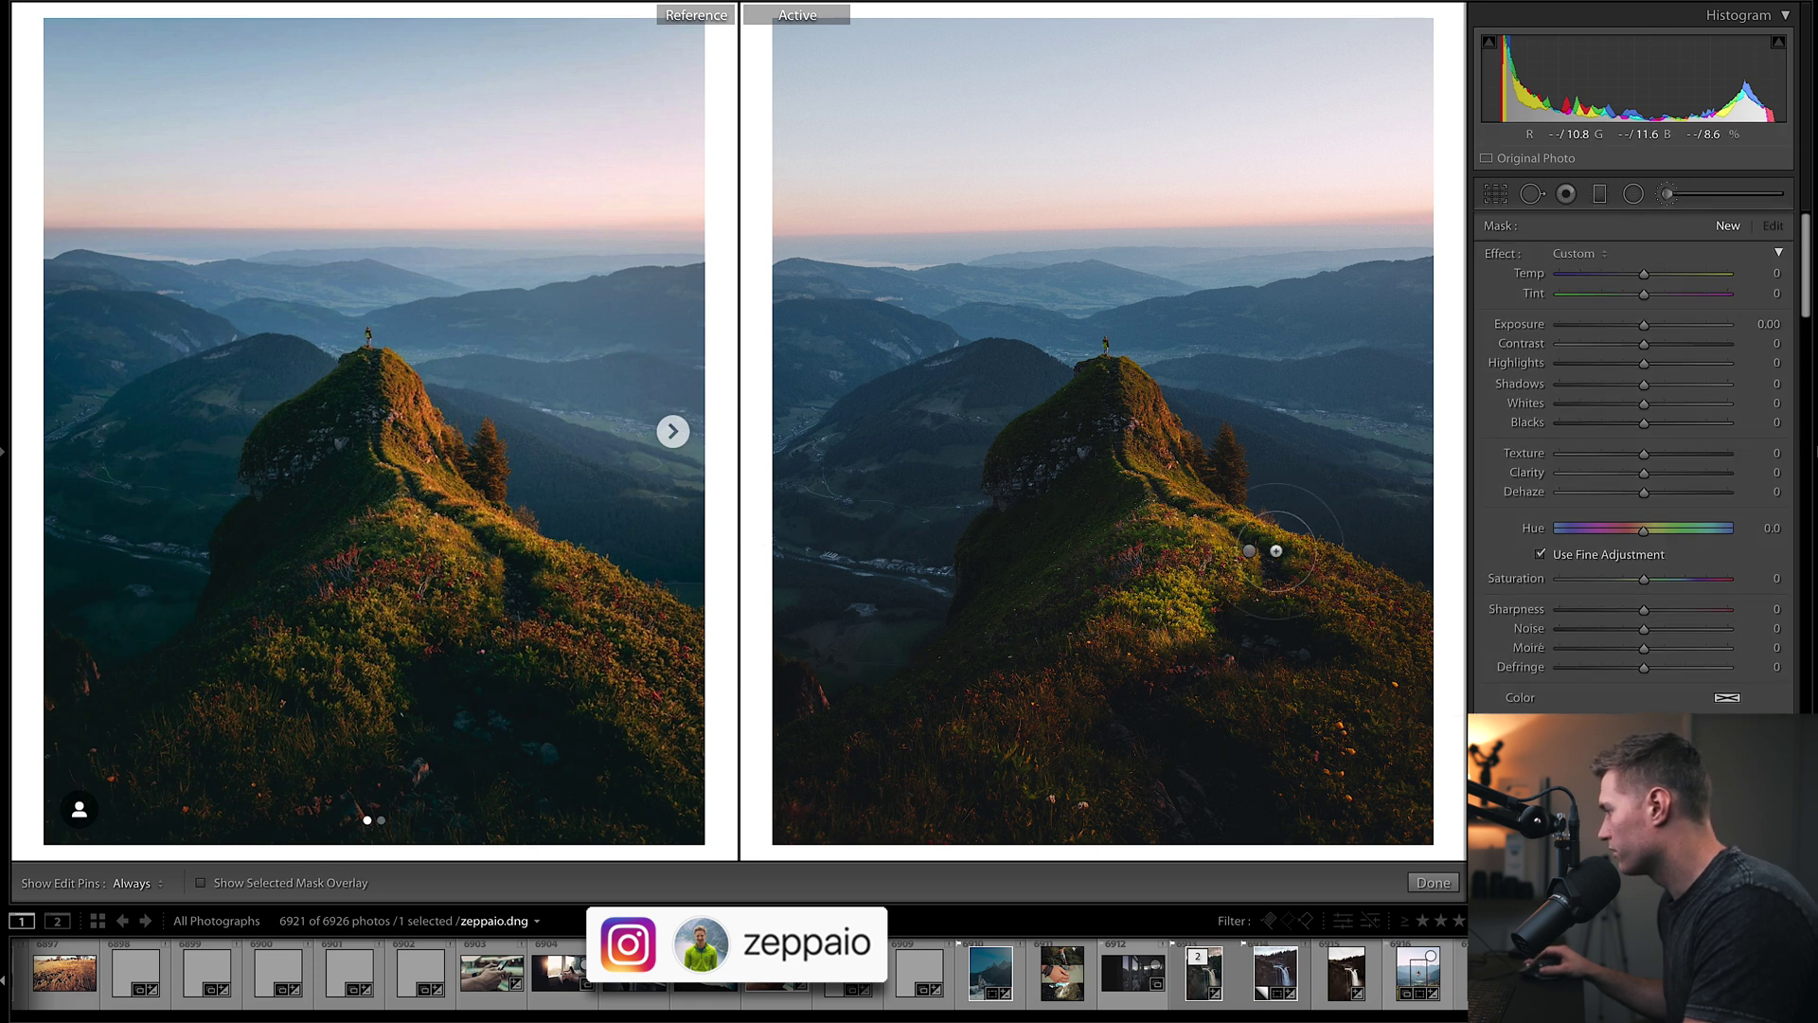
left_click(1250, 550)
key("ctrl+z")
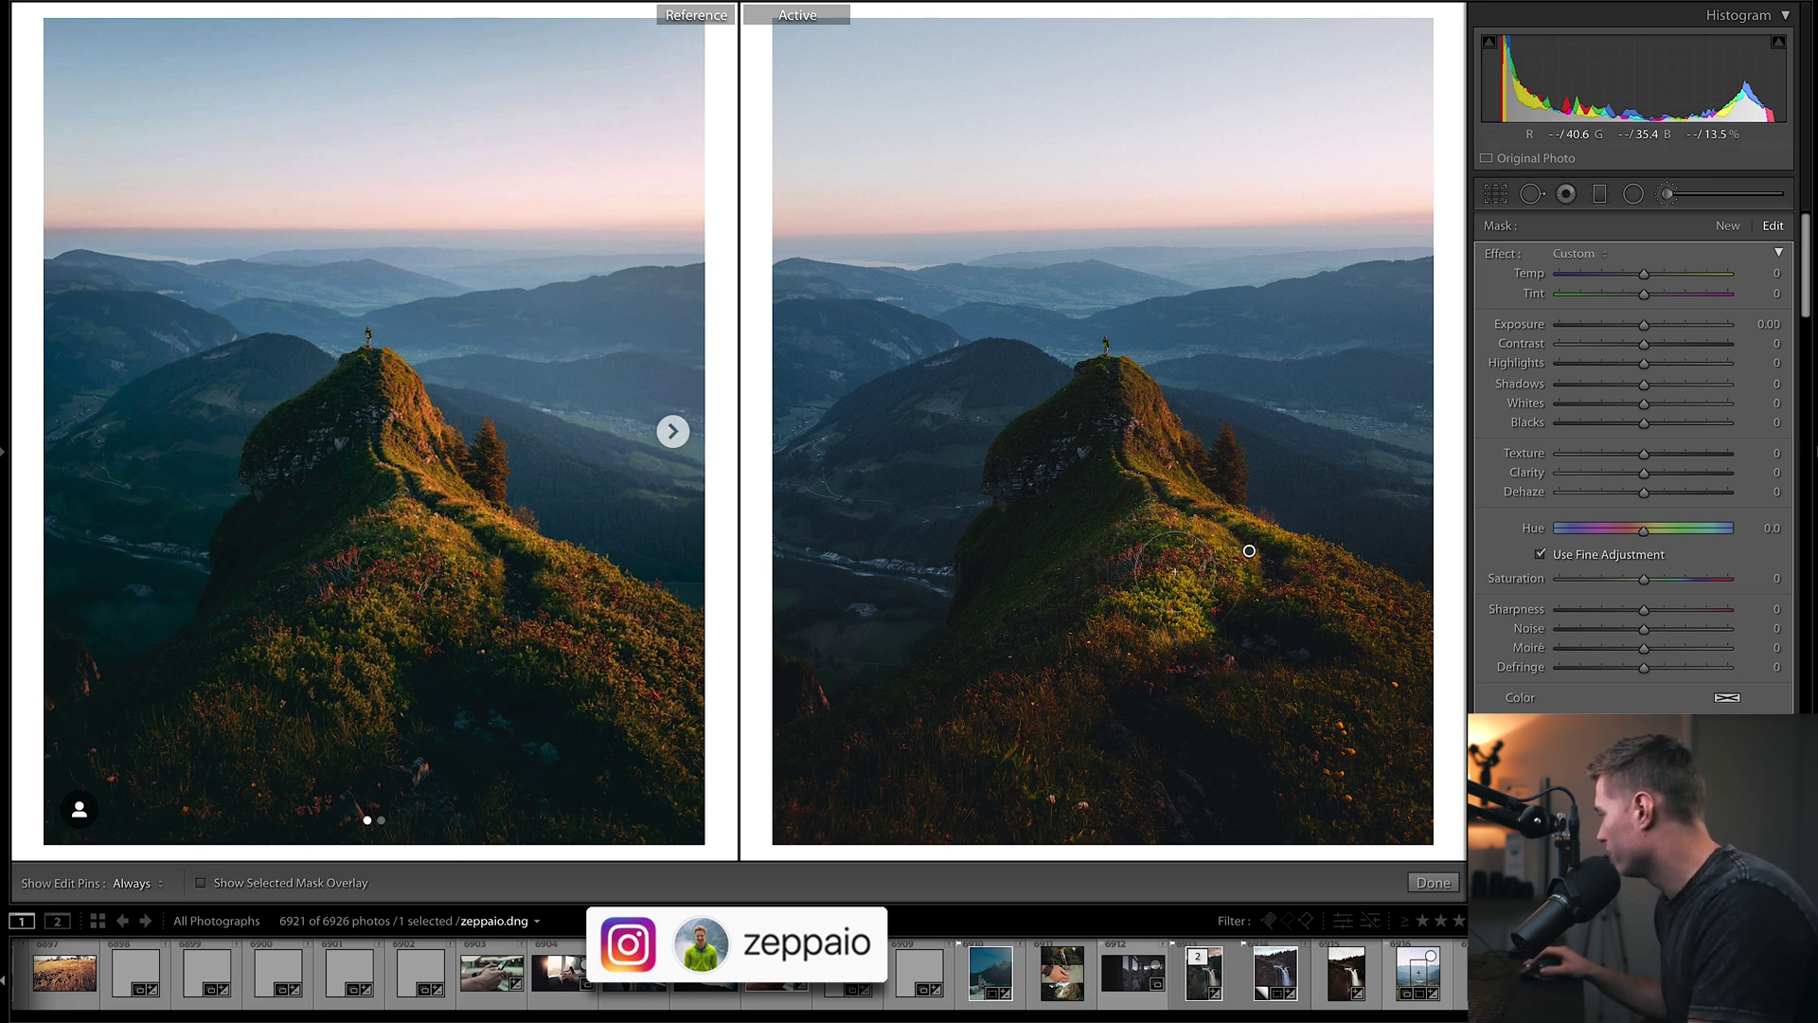
left_click_drag(1644, 325, 1662, 327)
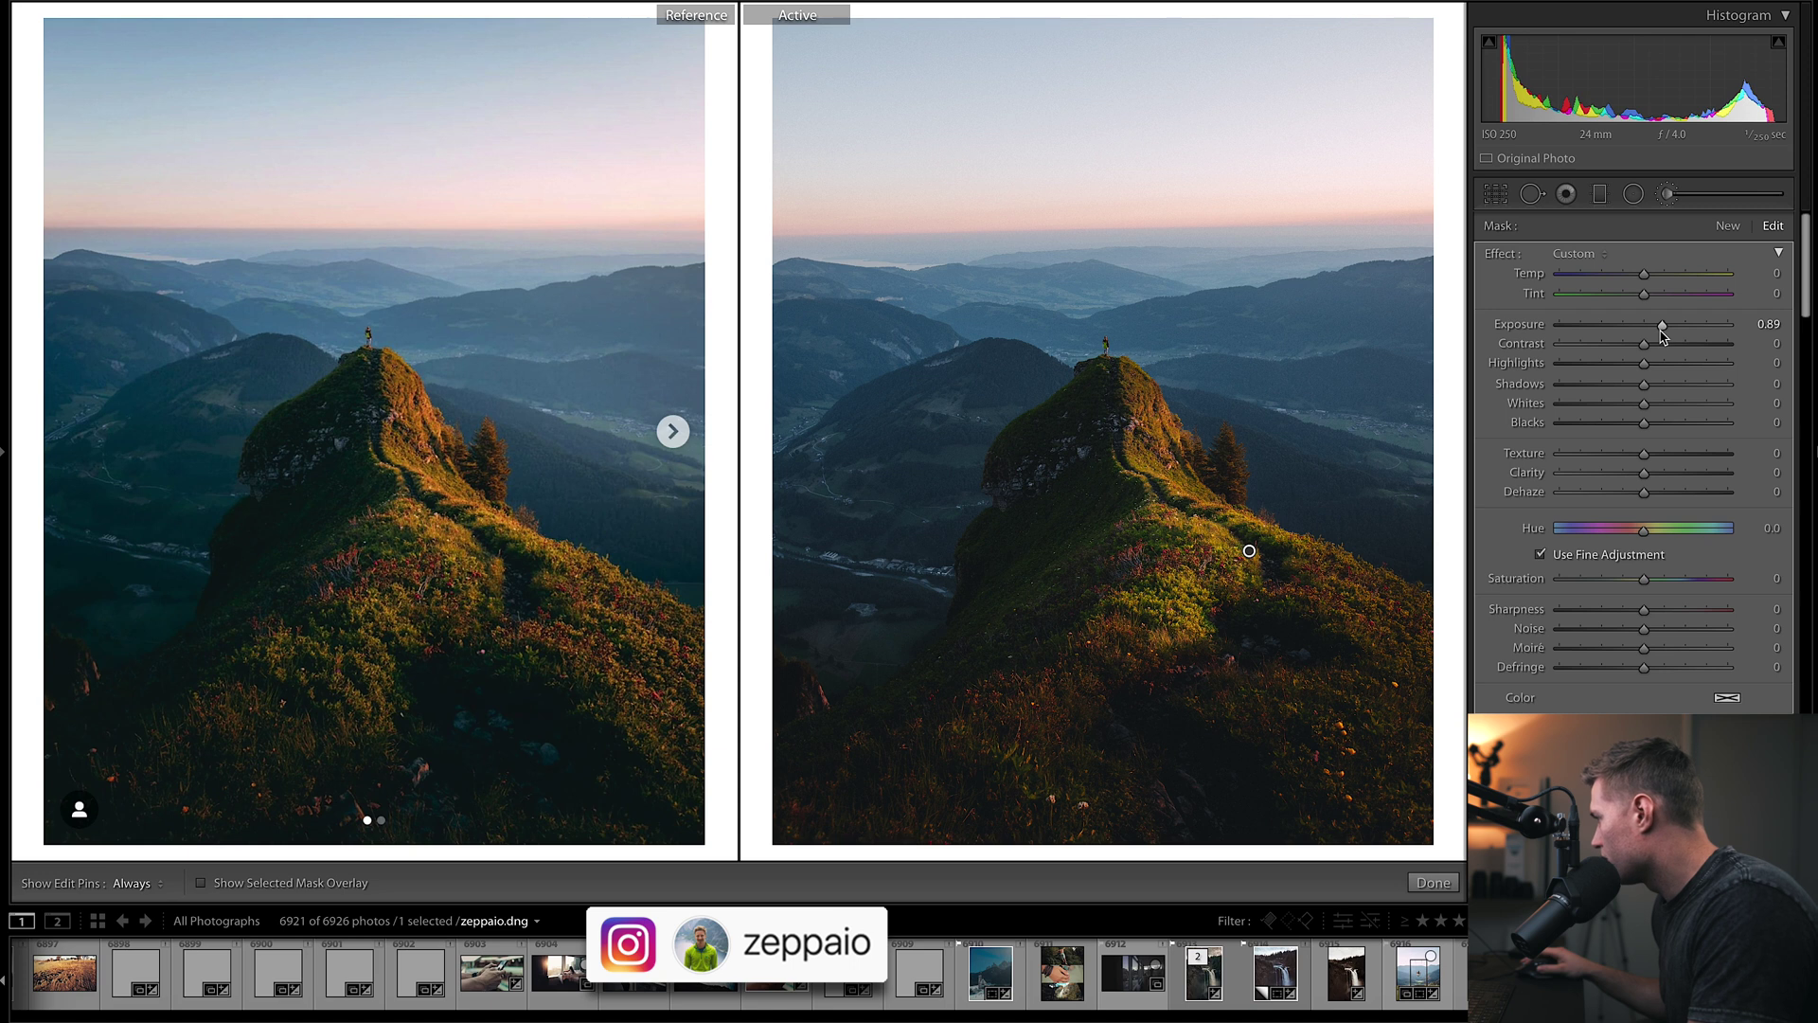
left_click(1434, 882)
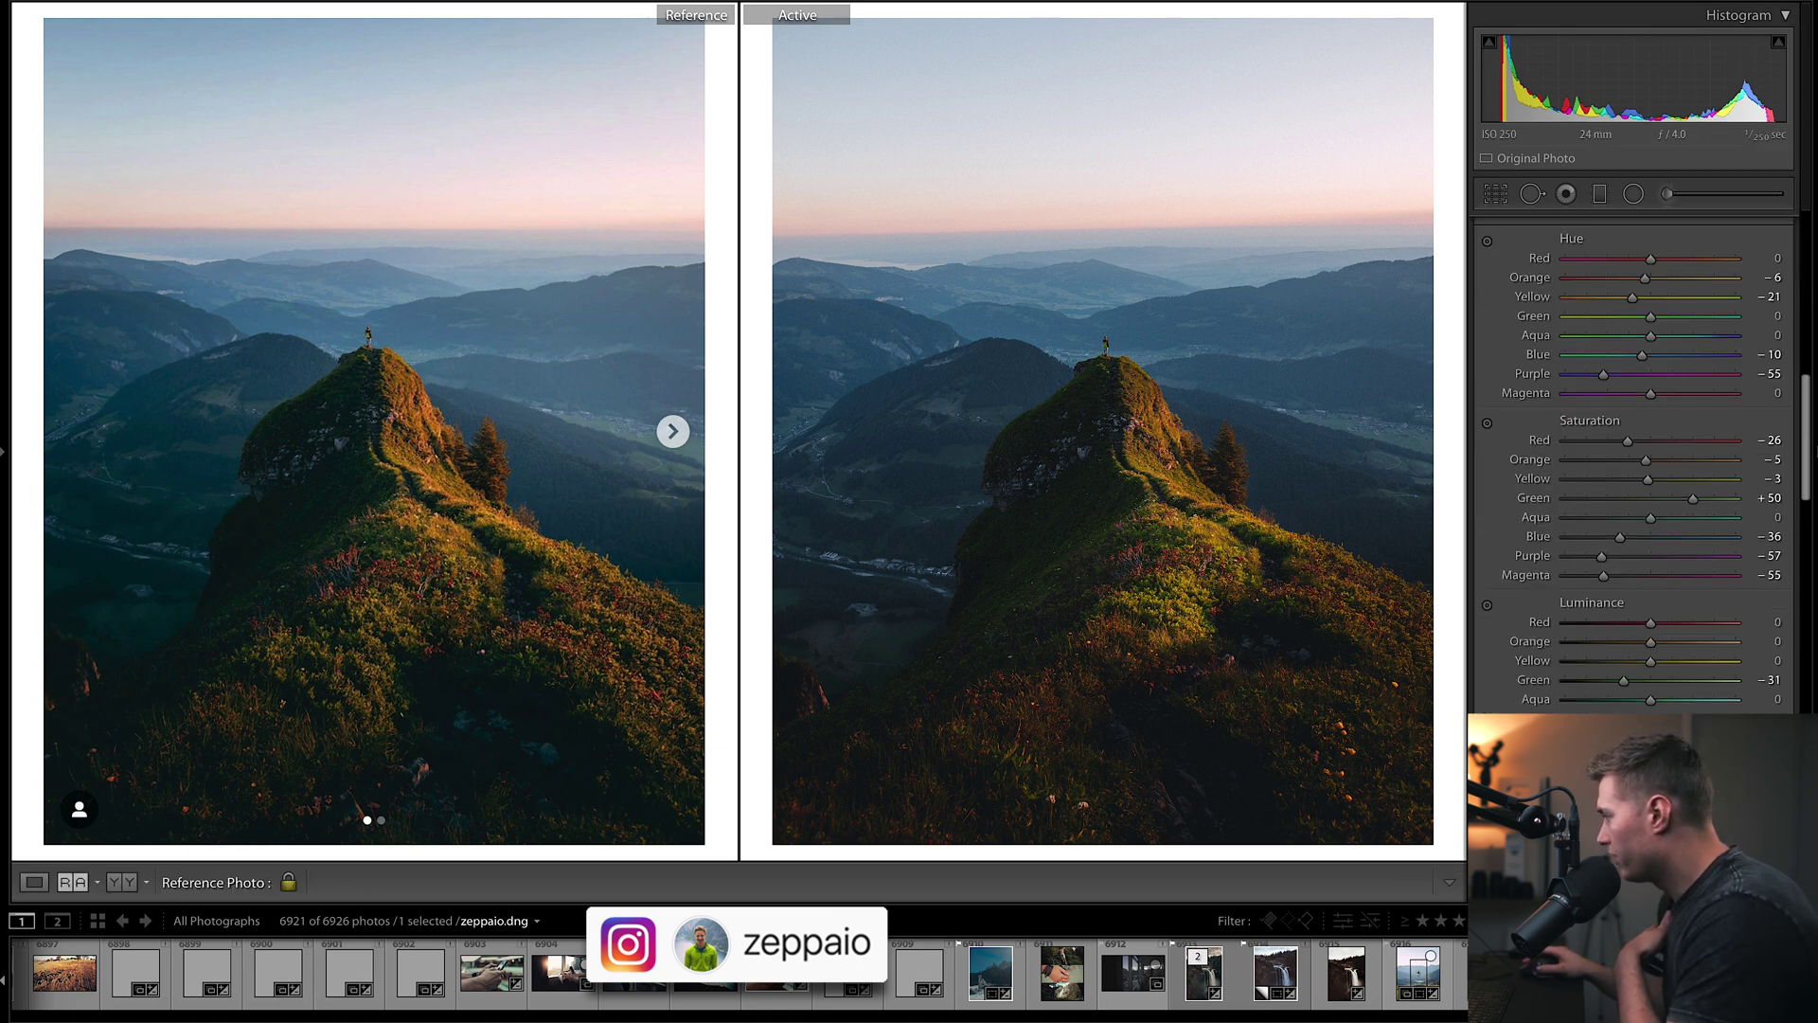
Set the Green saturation to -5 and the Green hue to -28
scroll(1678, 344, "down", 3)
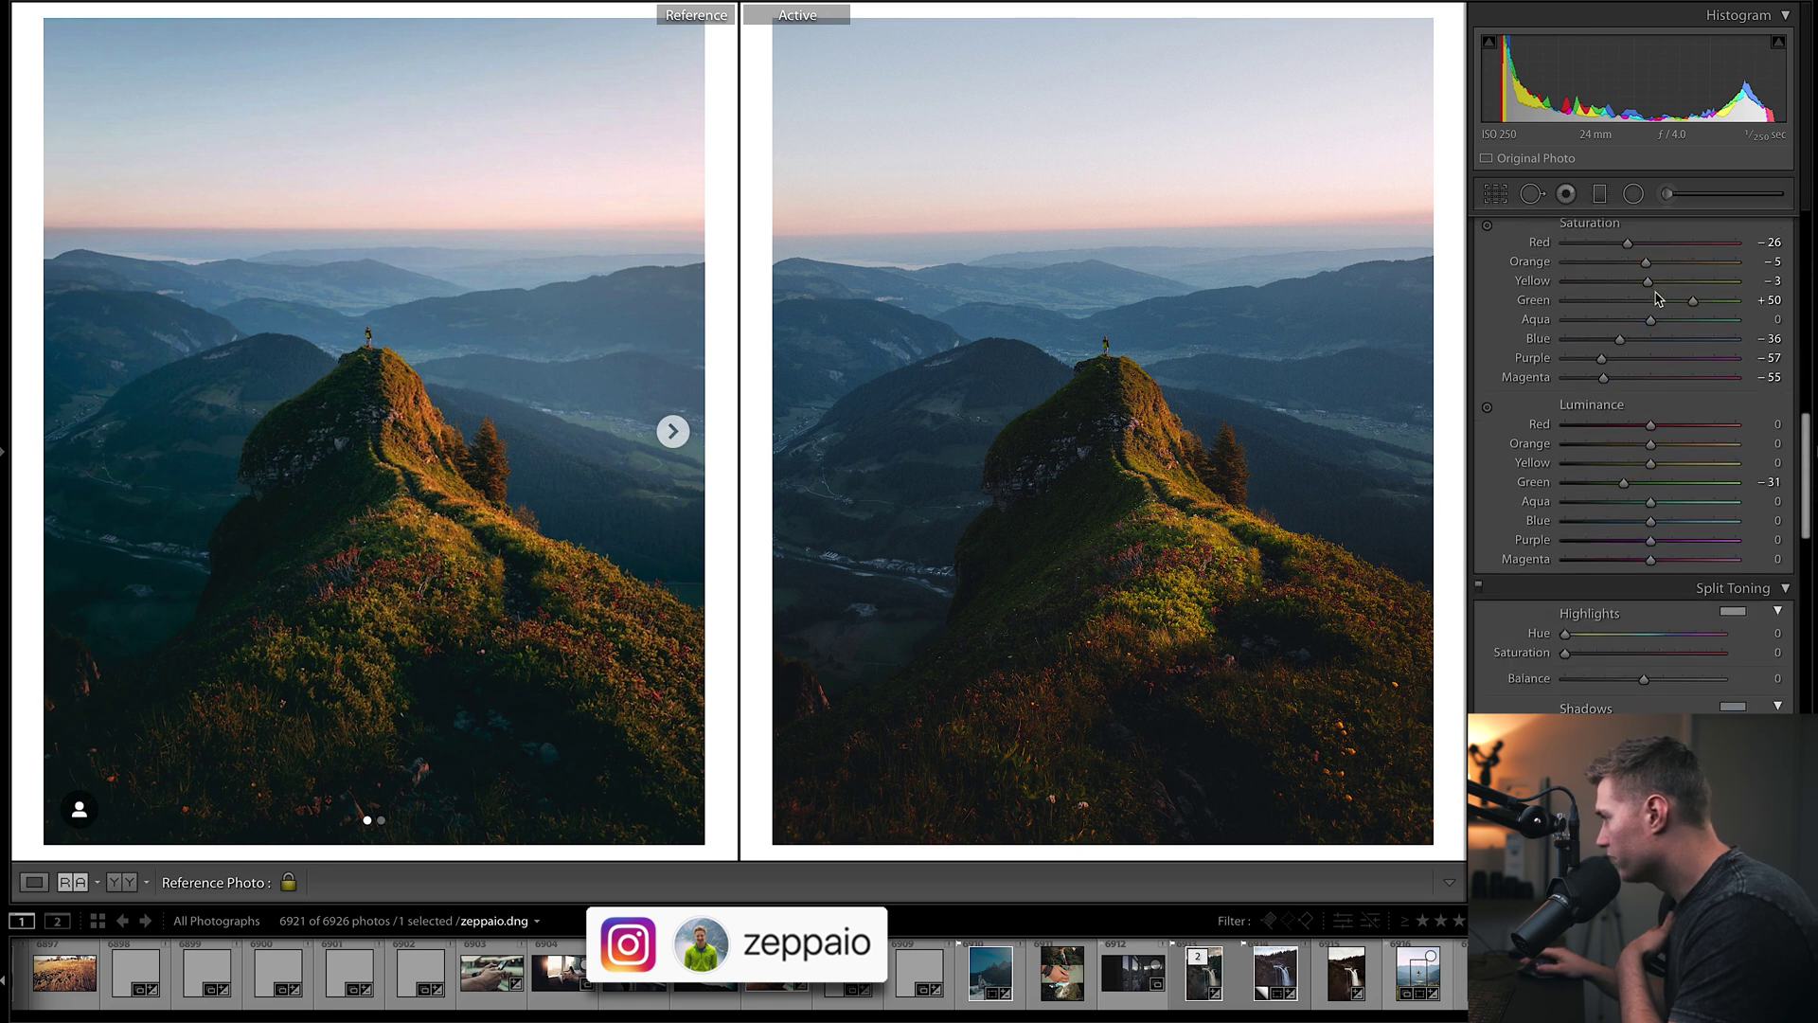
left_click_drag(1656, 301, 1649, 306)
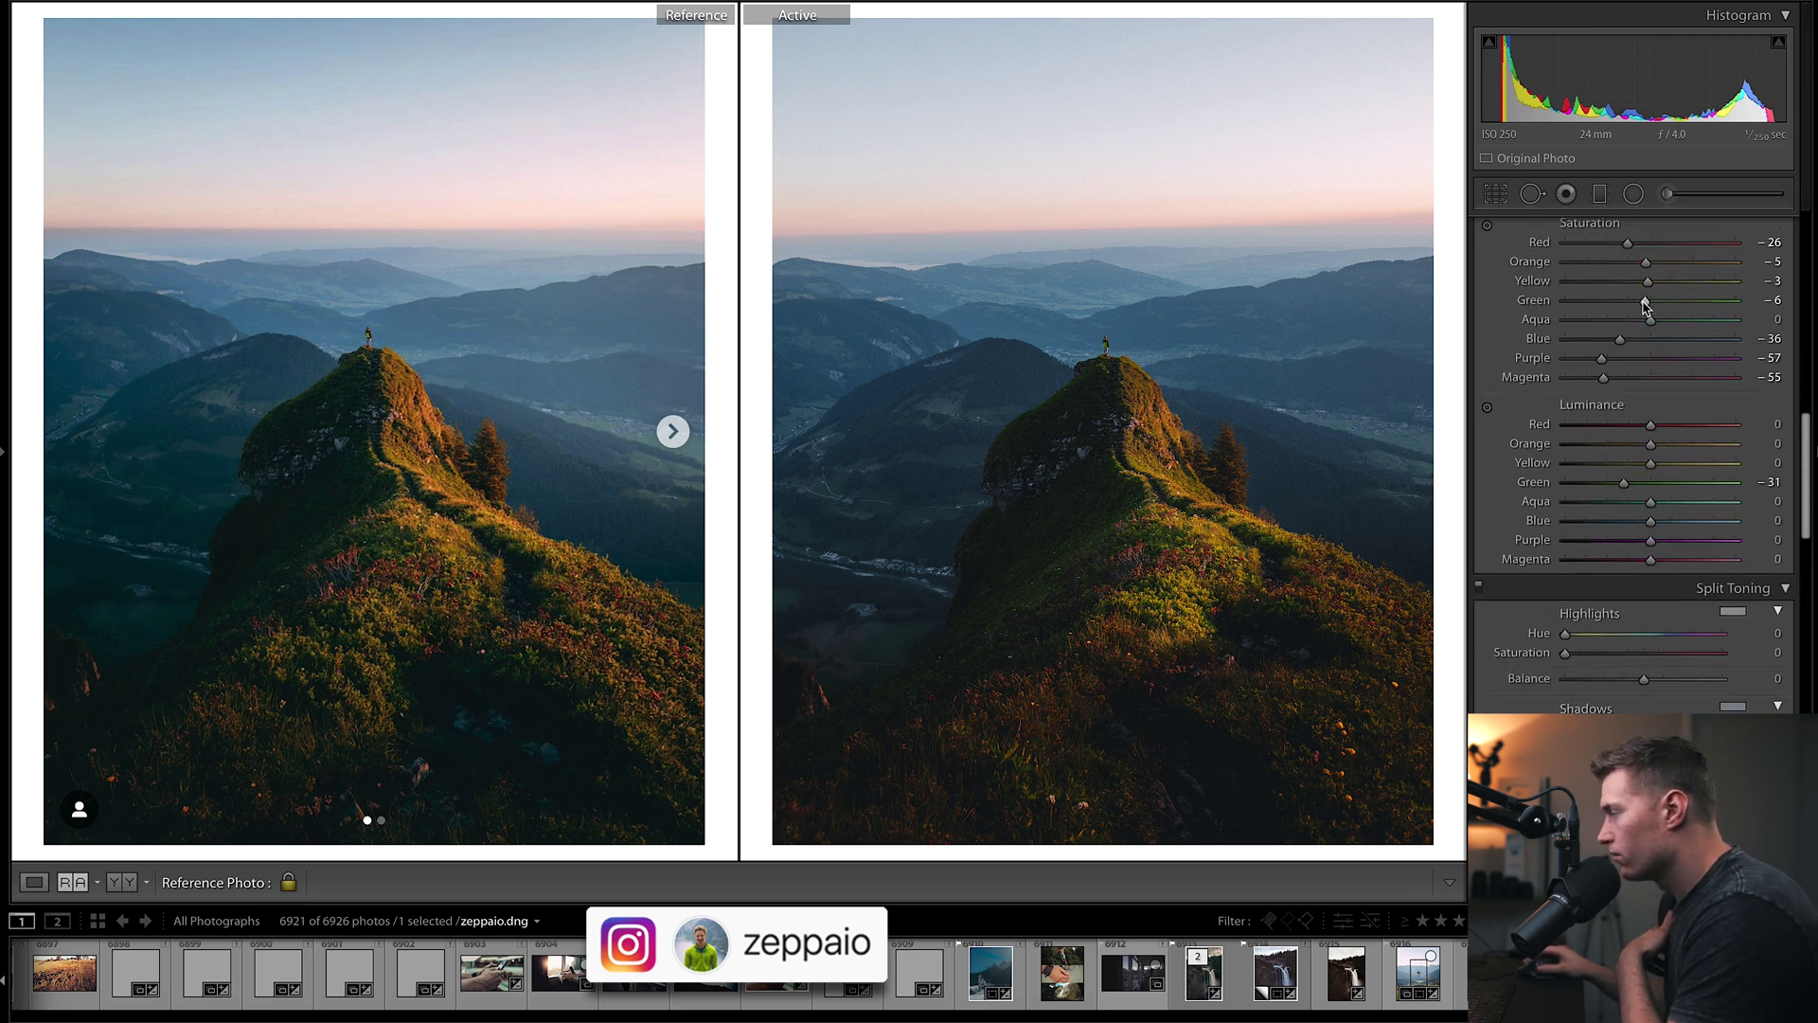
left_click_drag(1806, 466, 1796, 436)
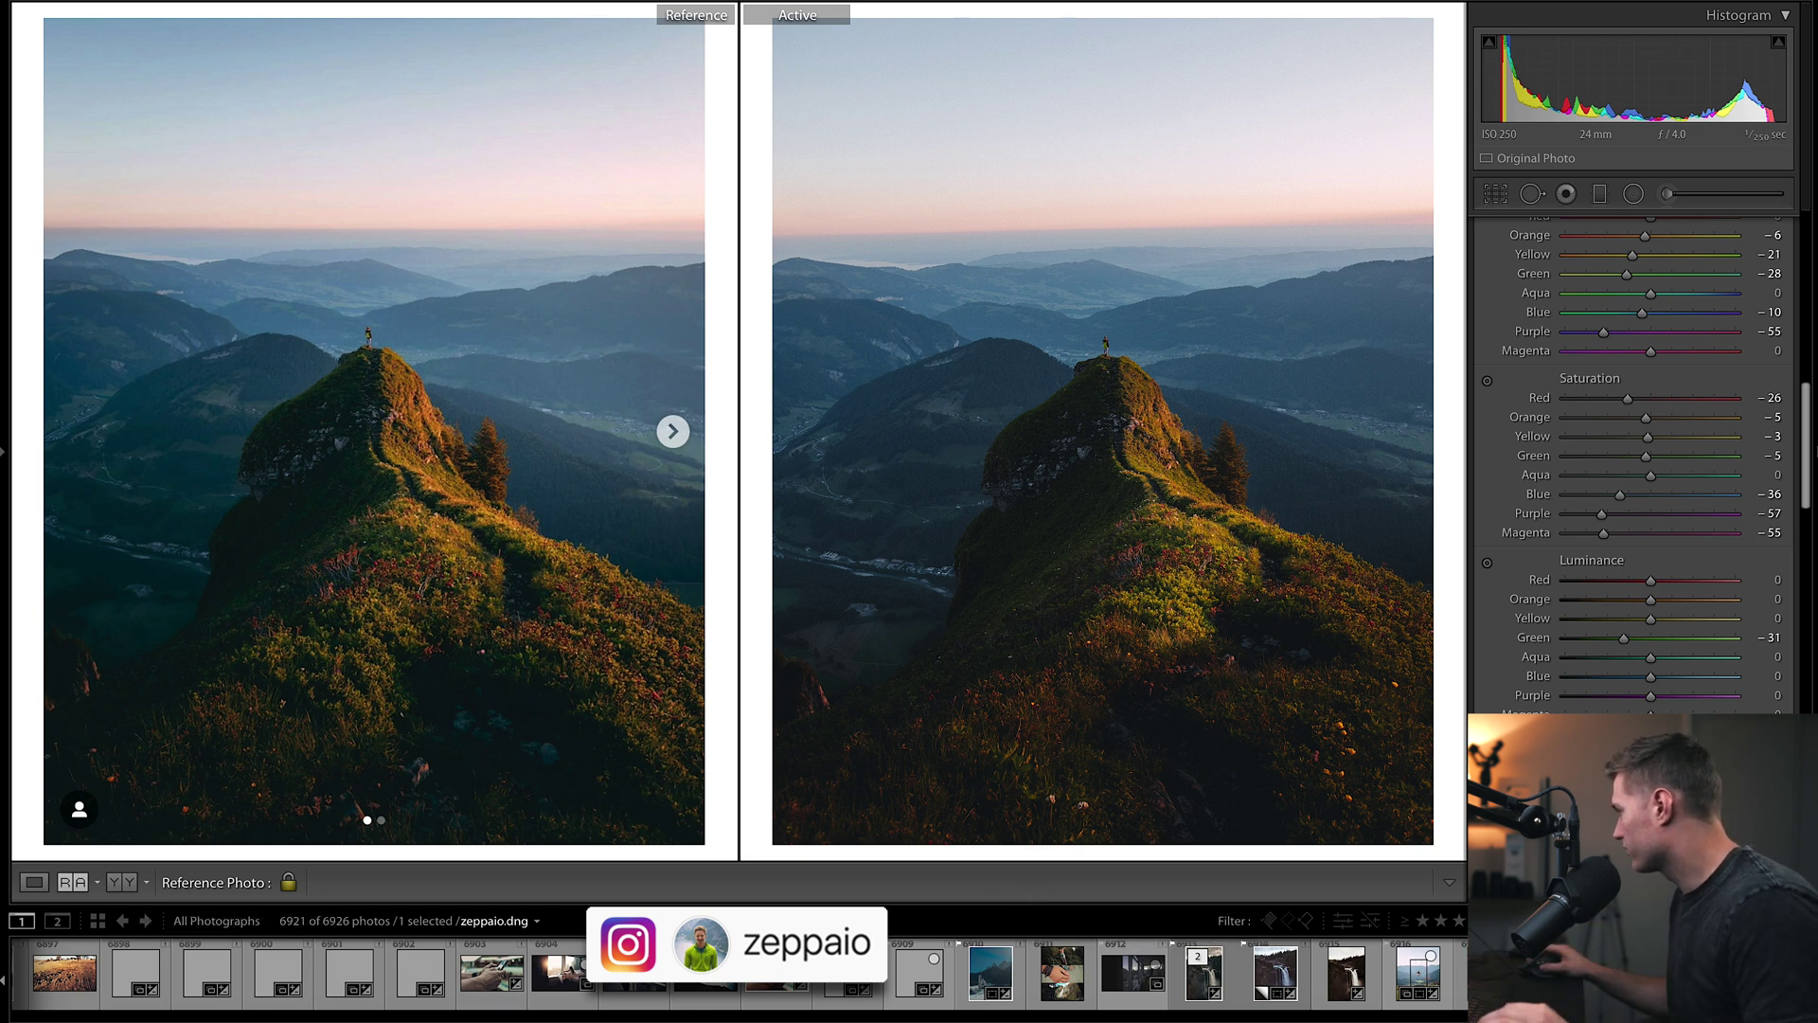
Reshape the tone curve's shadows by moving the lower curve point to Input 36, Output 49, and set Blacks to -7
scroll(1550, 511, "up", 10)
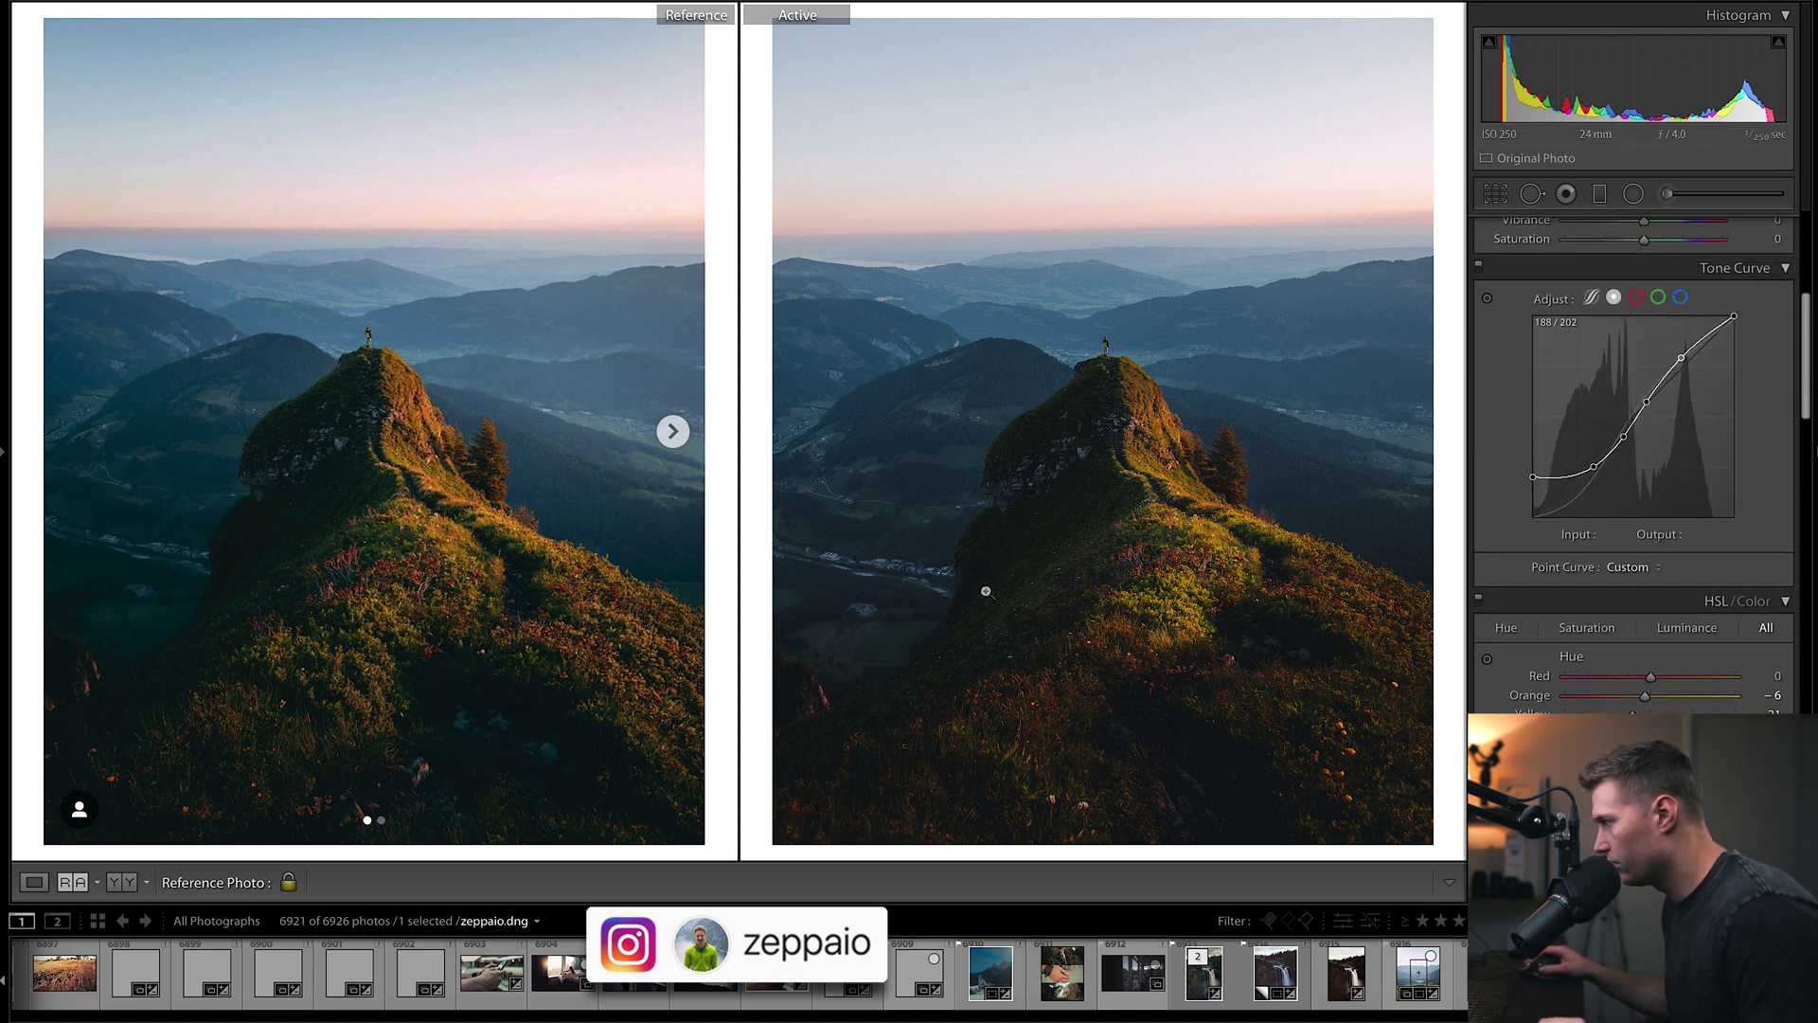
left_click_drag(1532, 480, 1562, 481)
key("ctrl+z")
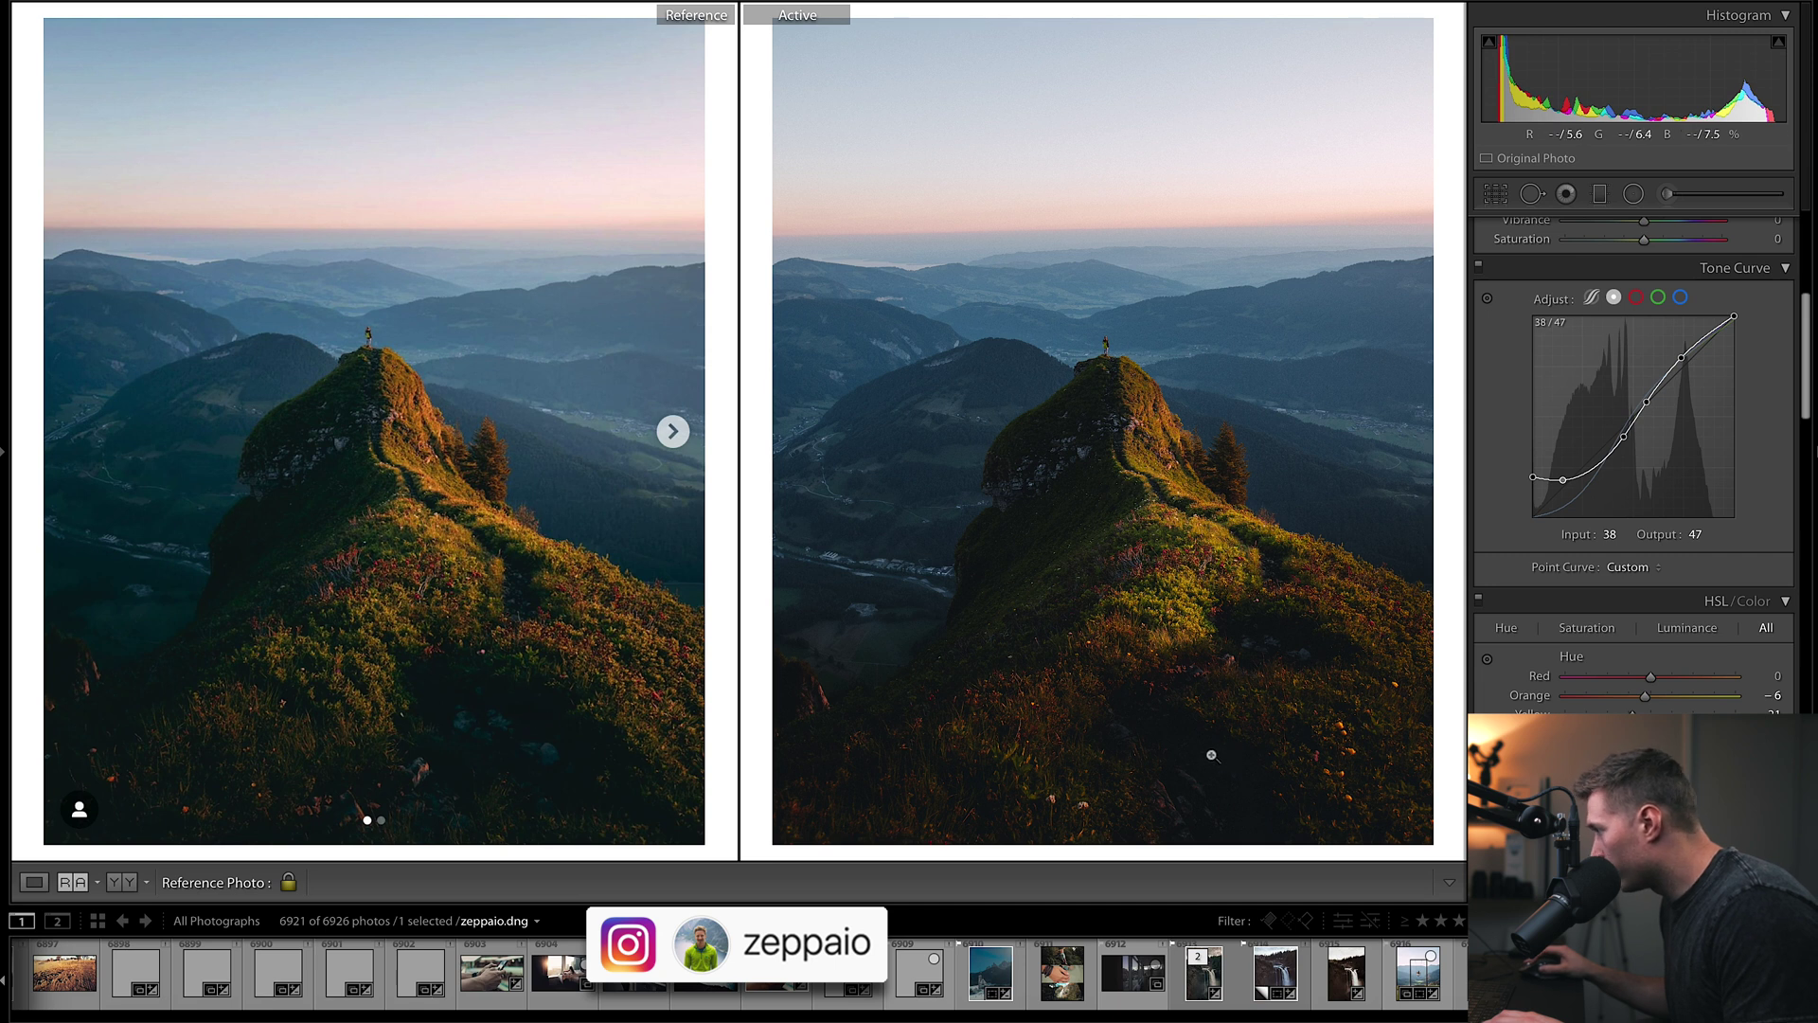
left_click_drag(1564, 483, 1563, 485)
scroll(1657, 391, "up", 5)
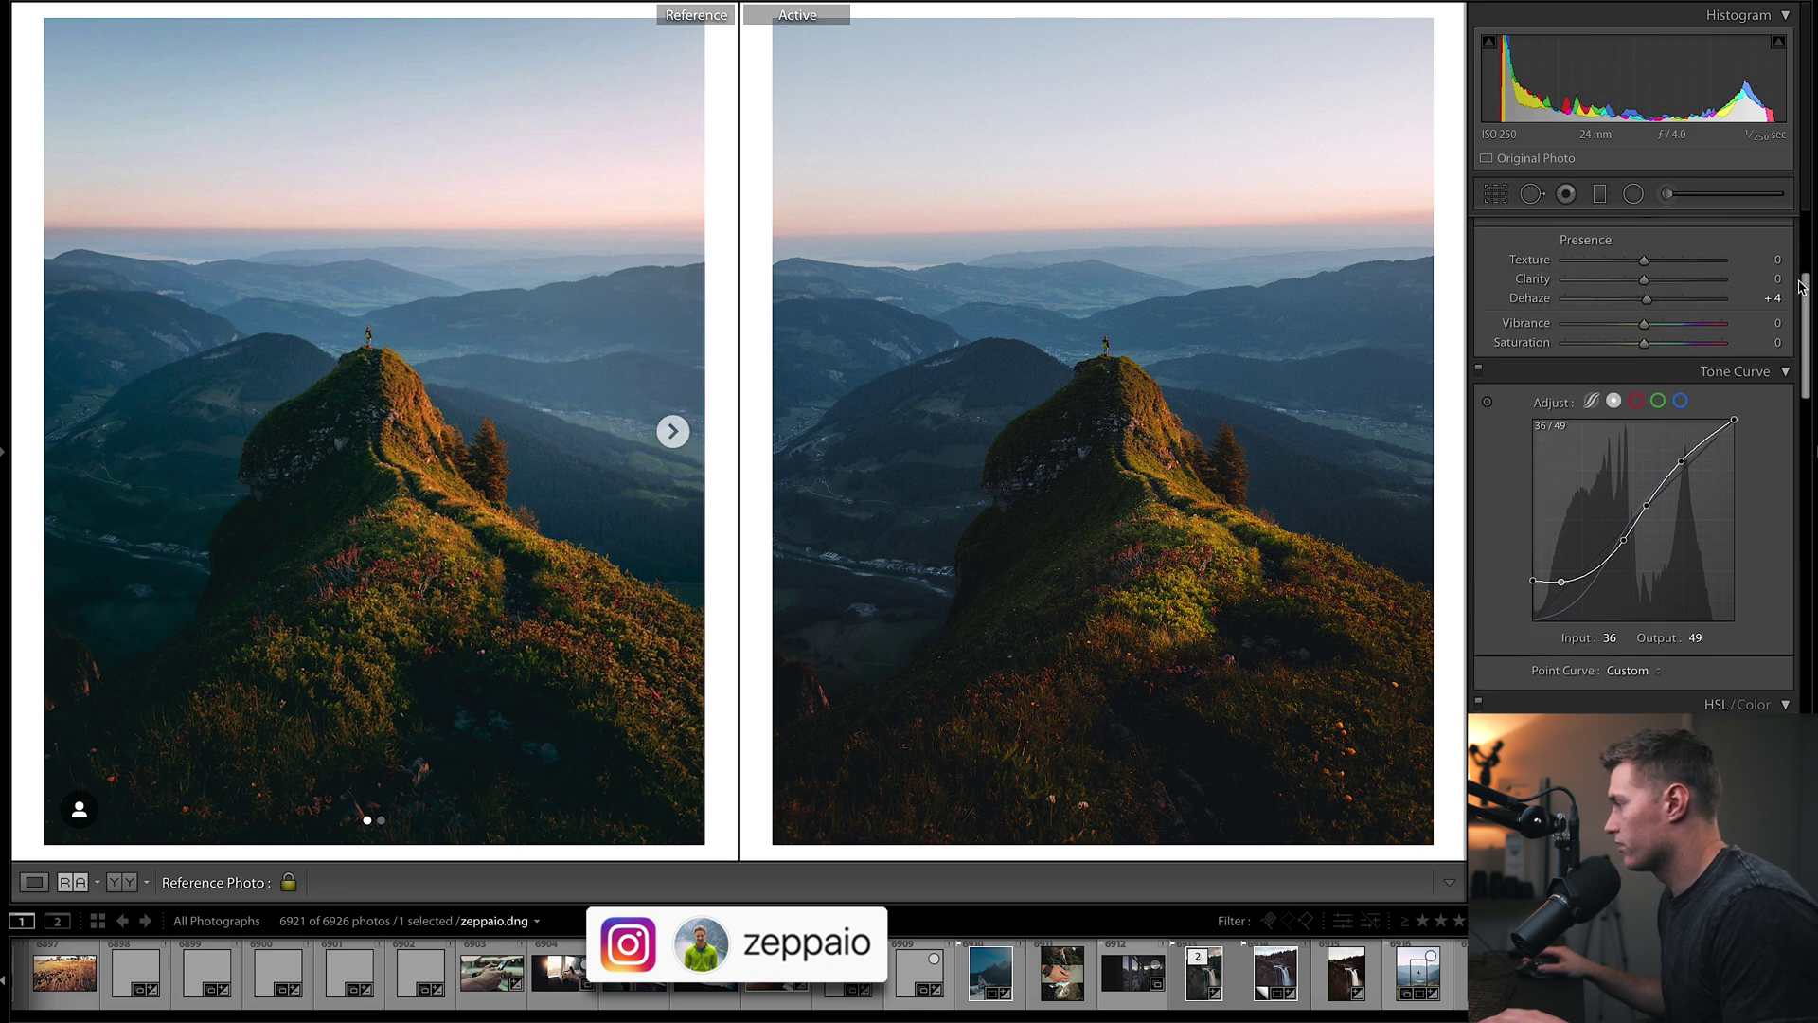
left_click_drag(1643, 441, 1638, 438)
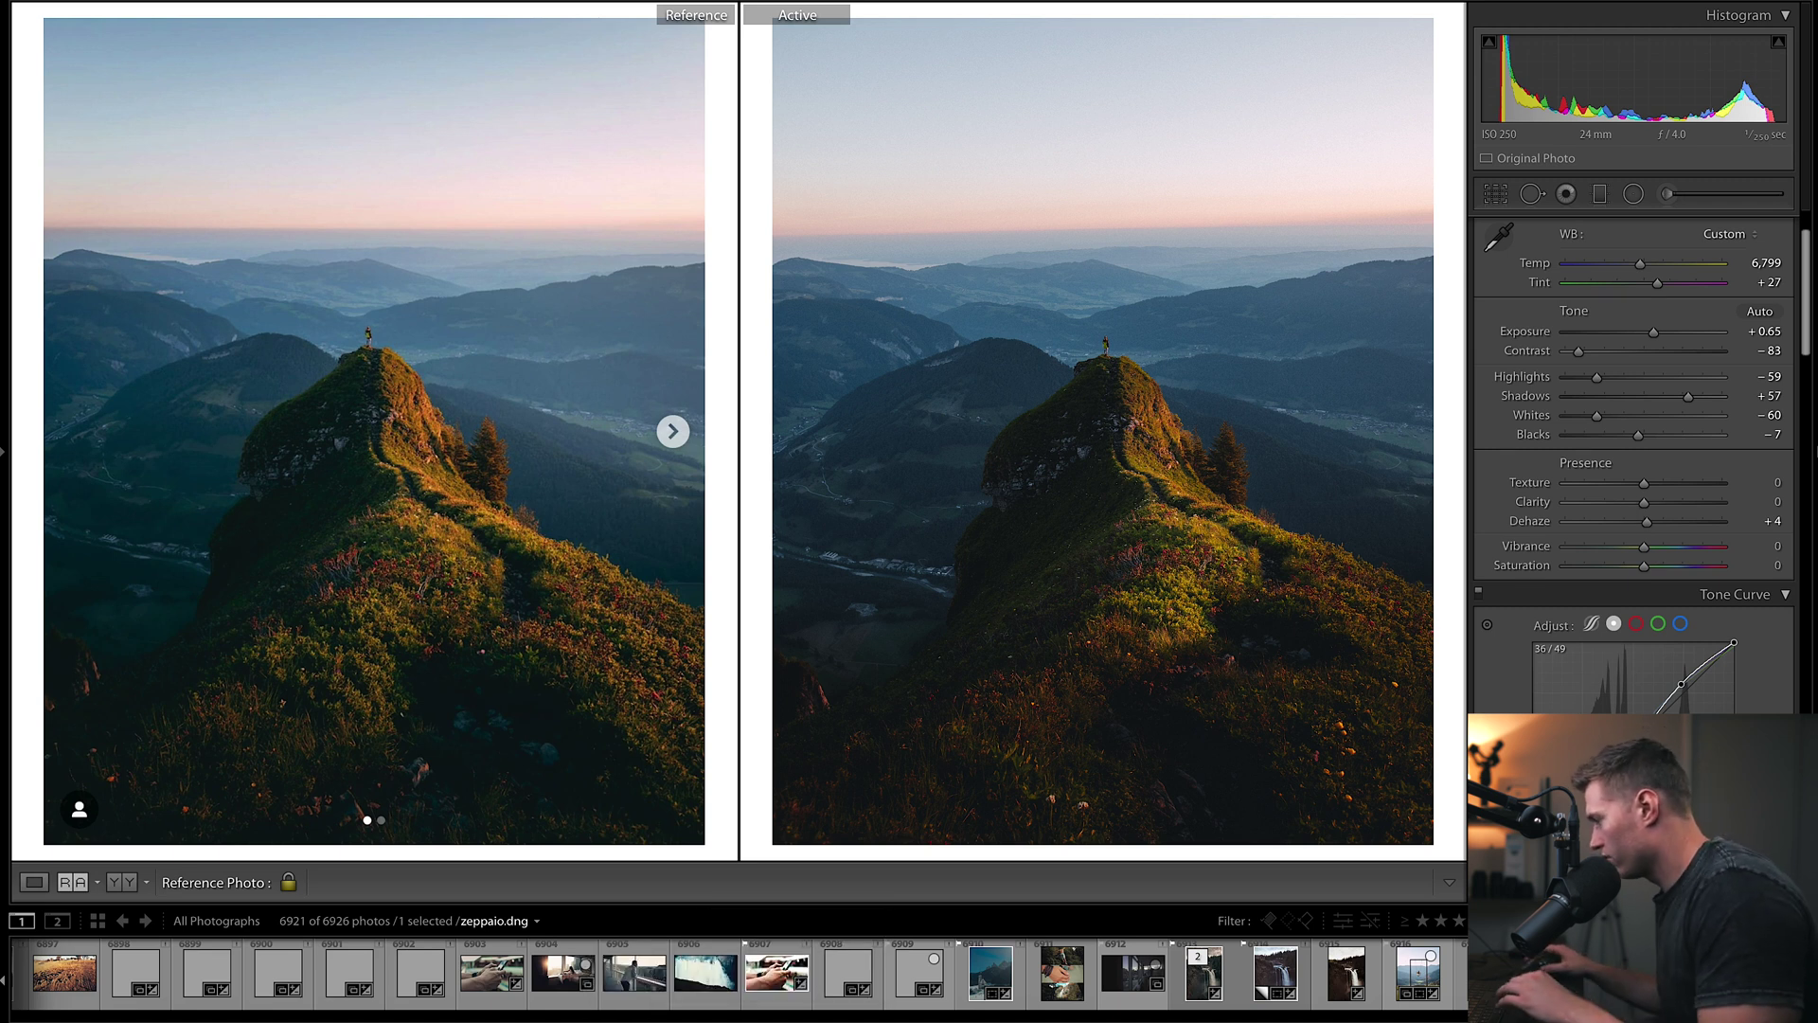
Reset all the photo's develop settings to compare with the unedited original, and undo the reset
key("ctrl+shift+r")
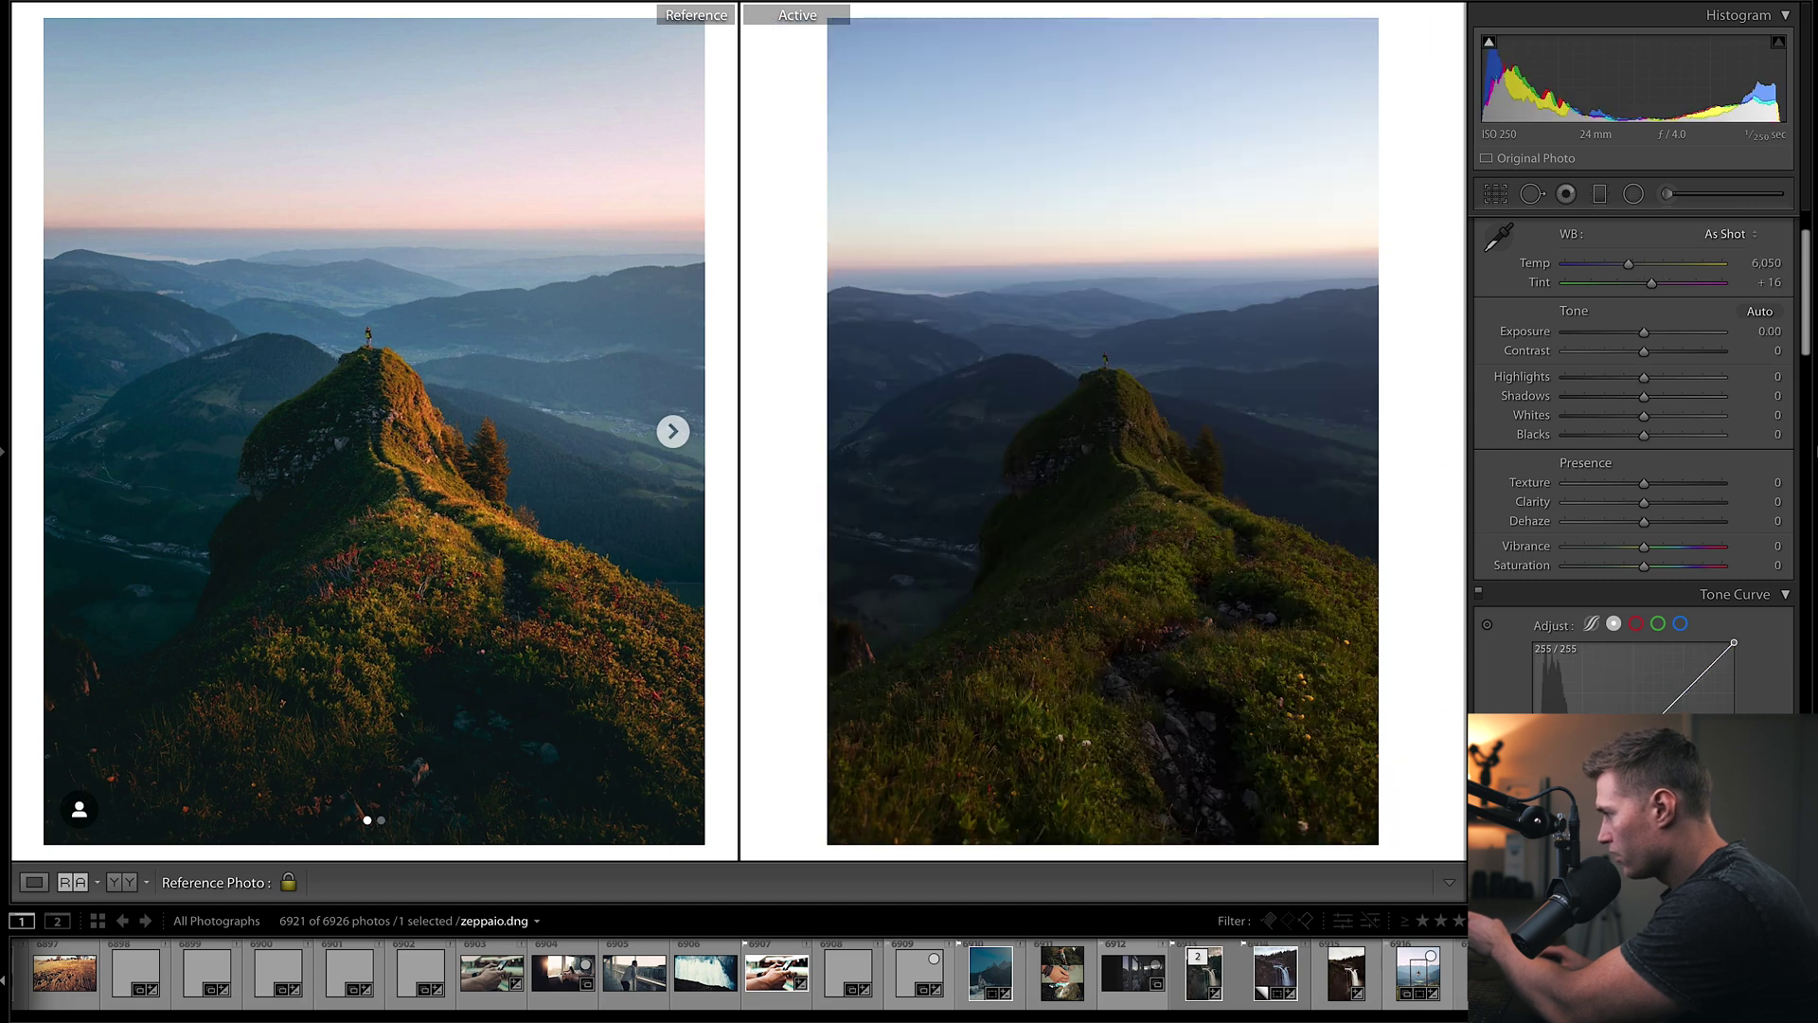
key("ctrl+z")
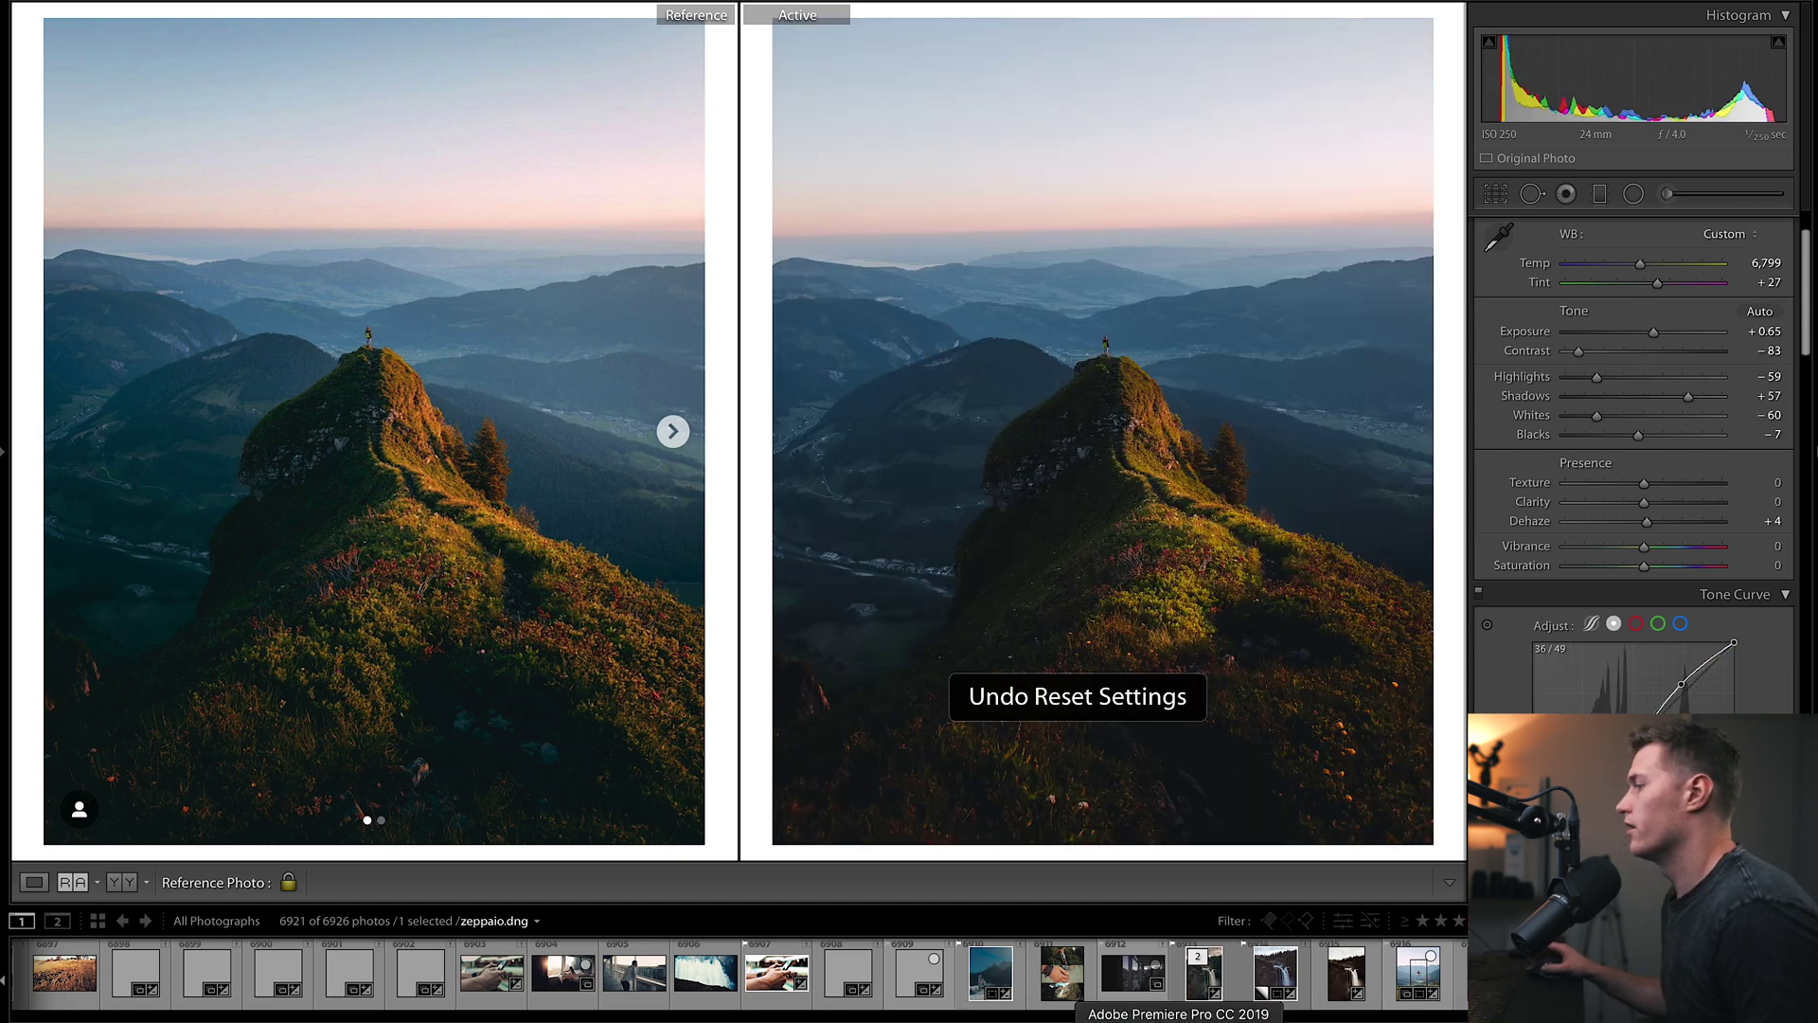